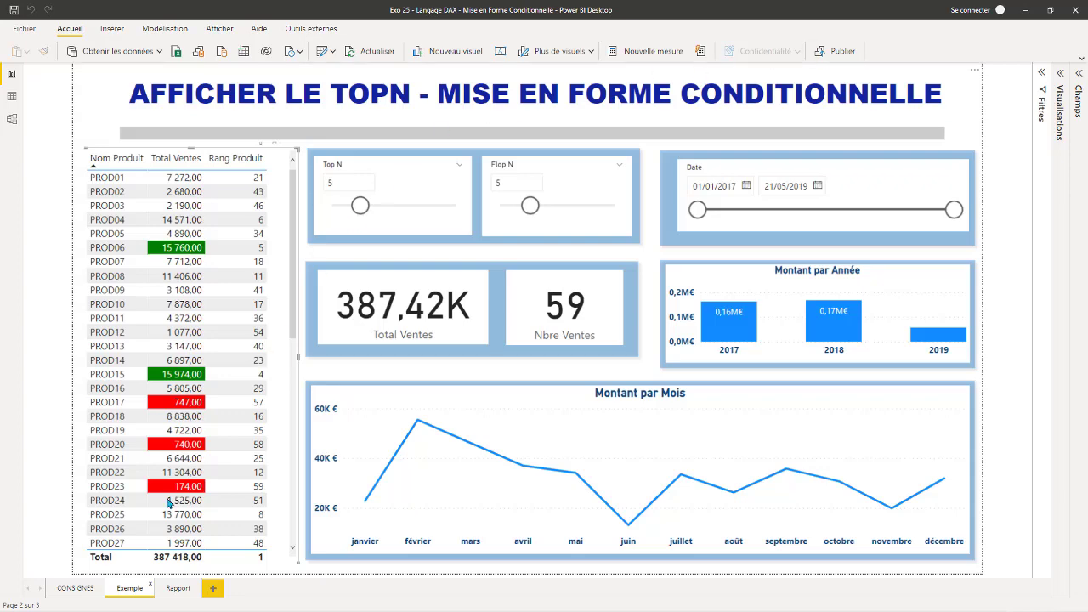
# Step: Examine the TVentes table's columns from Num Commande to Montant and look through its sales rows in the data view
pyautogui.click(12, 97)
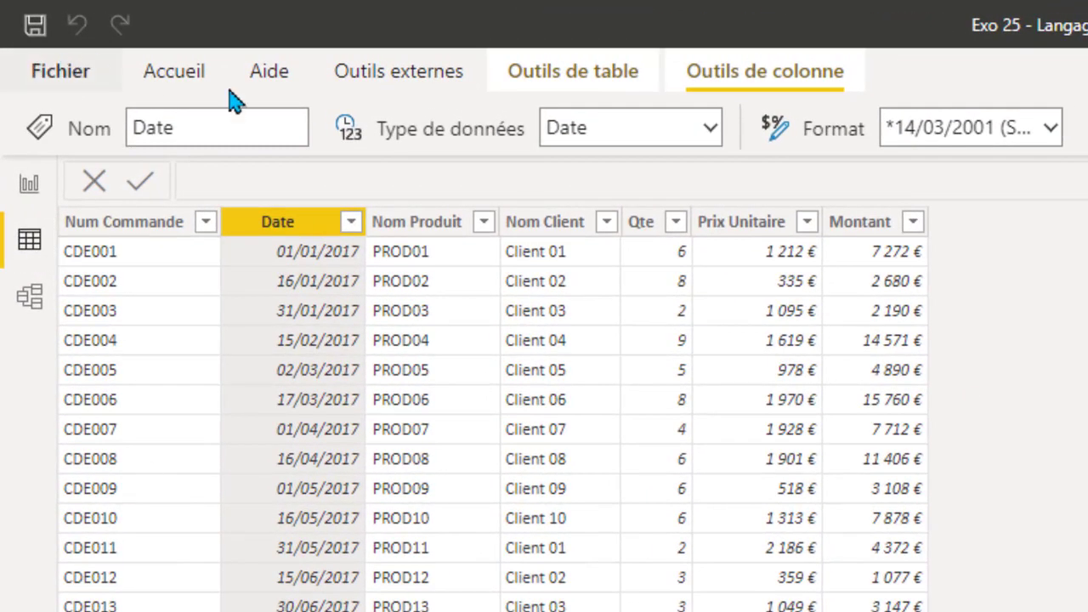
pyautogui.click(134, 226)
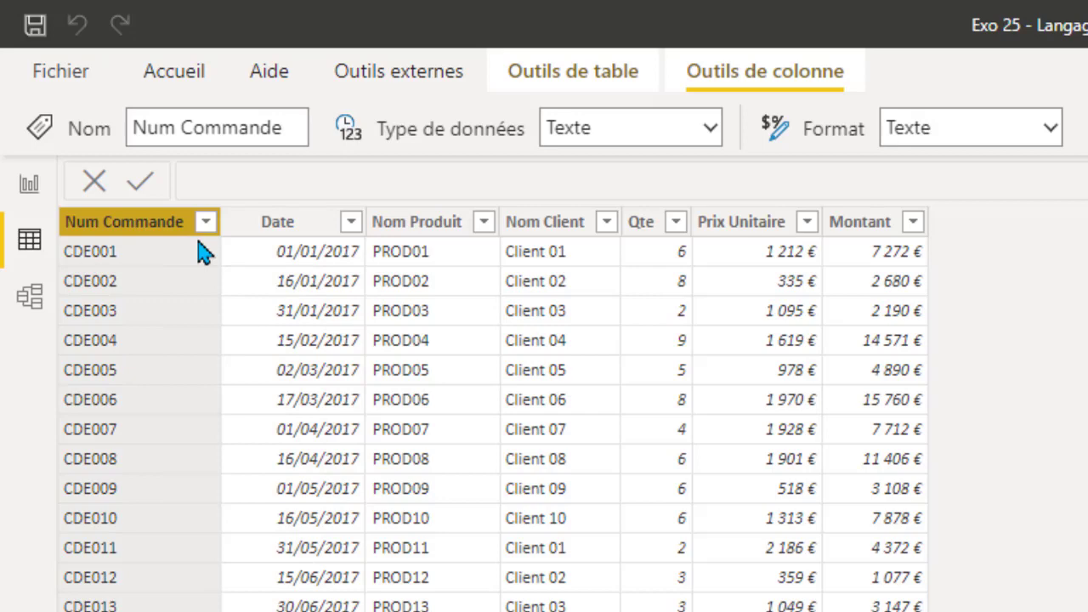
pyautogui.click(287, 228)
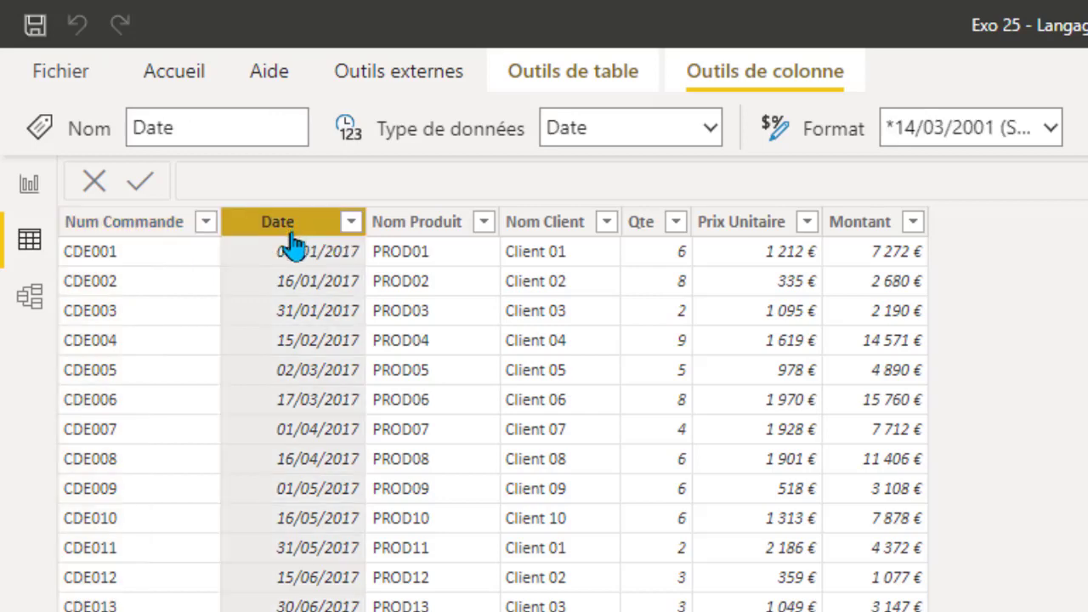
pyautogui.click(418, 230)
pyautogui.click(543, 228)
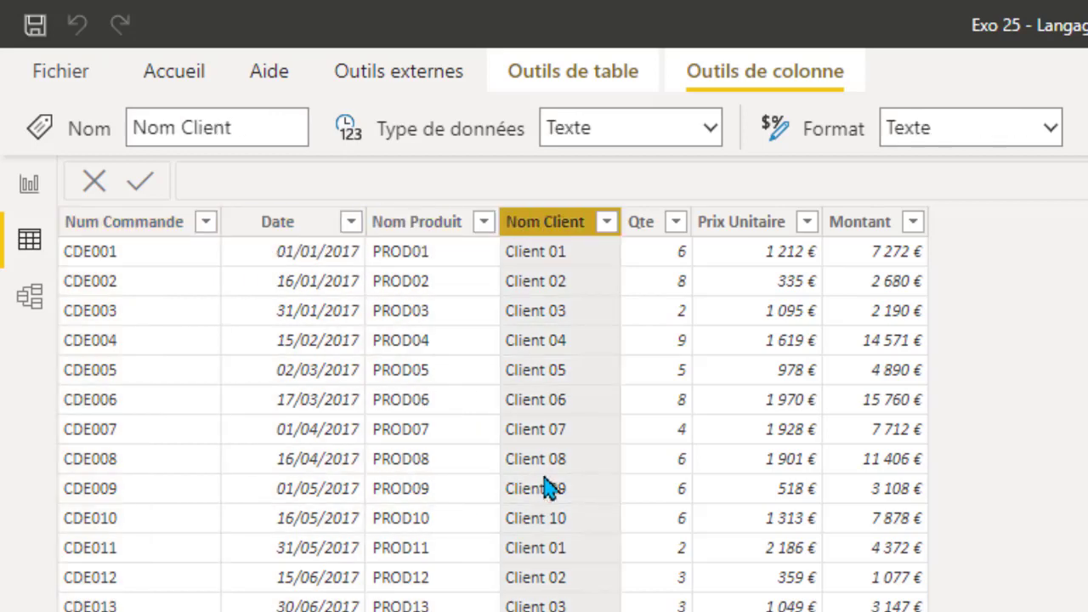
pyautogui.click(661, 230)
pyautogui.click(765, 228)
pyautogui.click(871, 226)
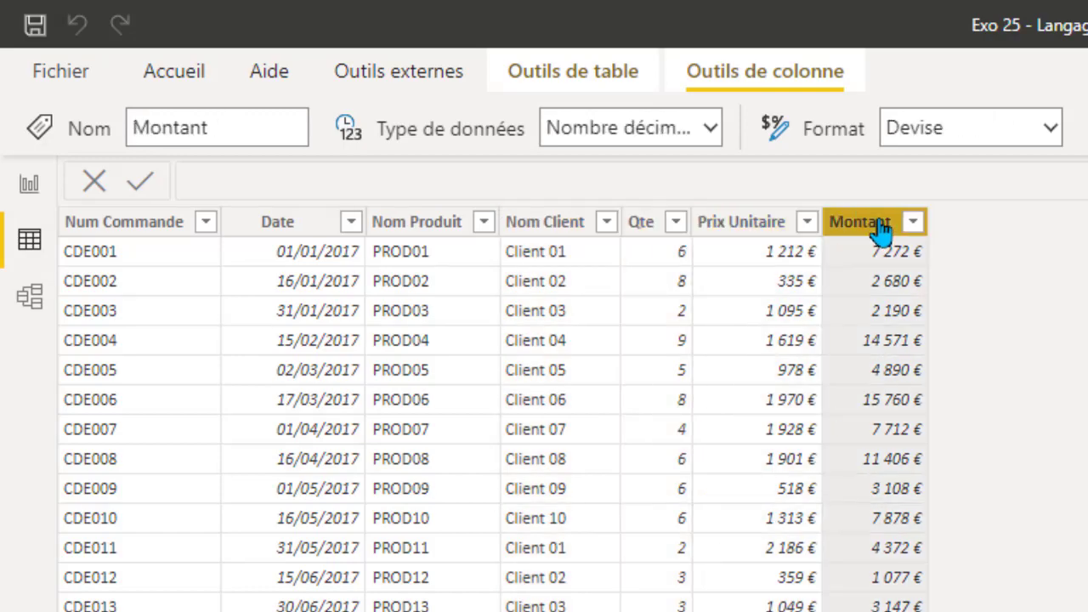
pyautogui.scroll(-6, 493, 425)
pyautogui.scroll(4, 378, 604)
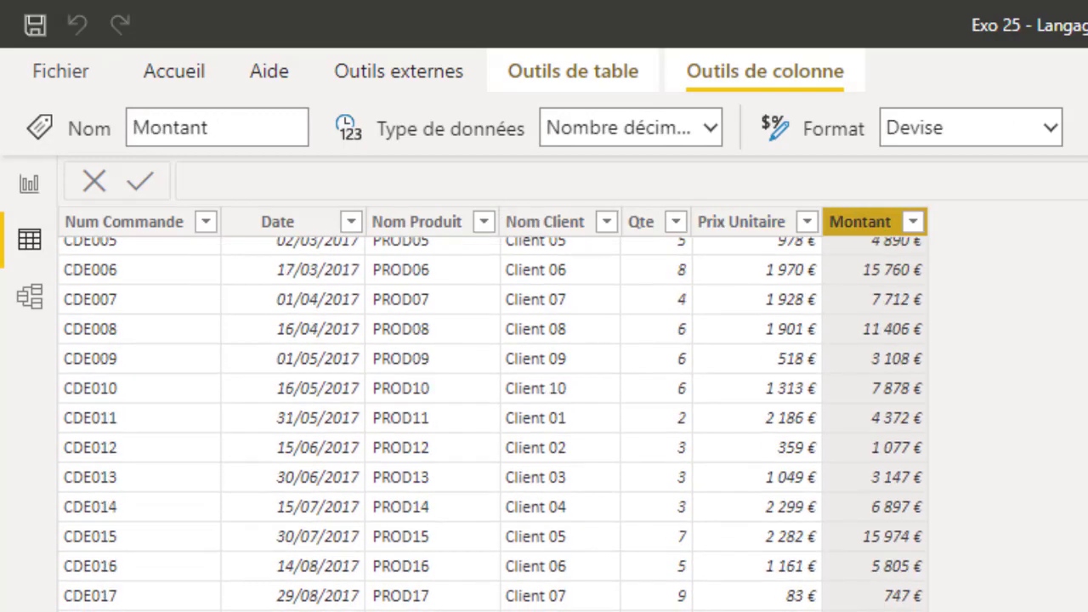
pyautogui.scroll(-4, 378, 604)
pyautogui.scroll(5, 378, 604)
pyautogui.scroll(2, 378, 603)
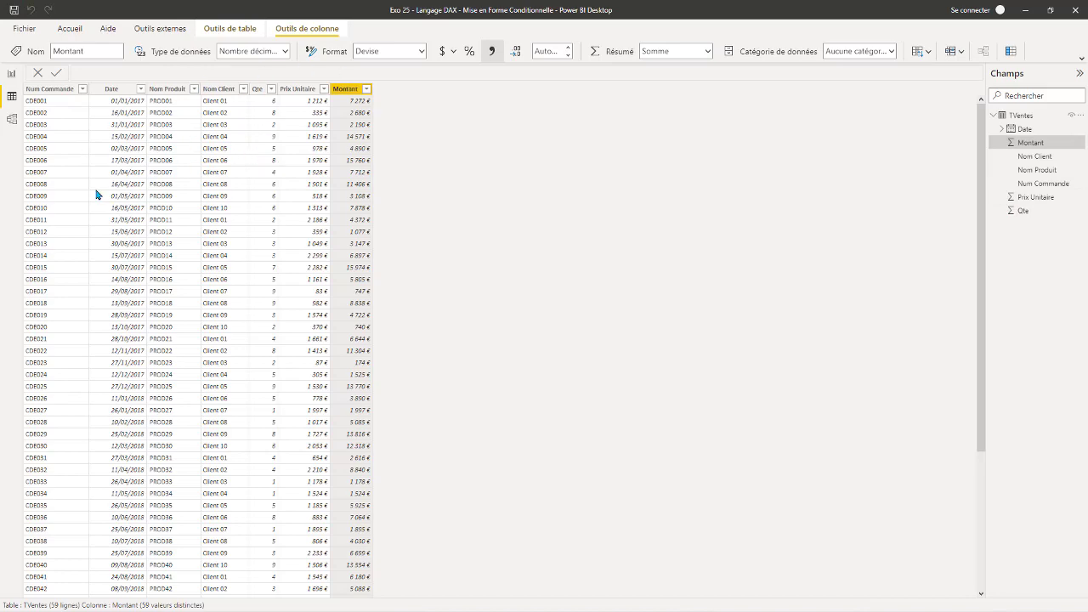
# Step: Return to the report view and look at the Rapport page against the Exemple page
pyautogui.click(11, 73)
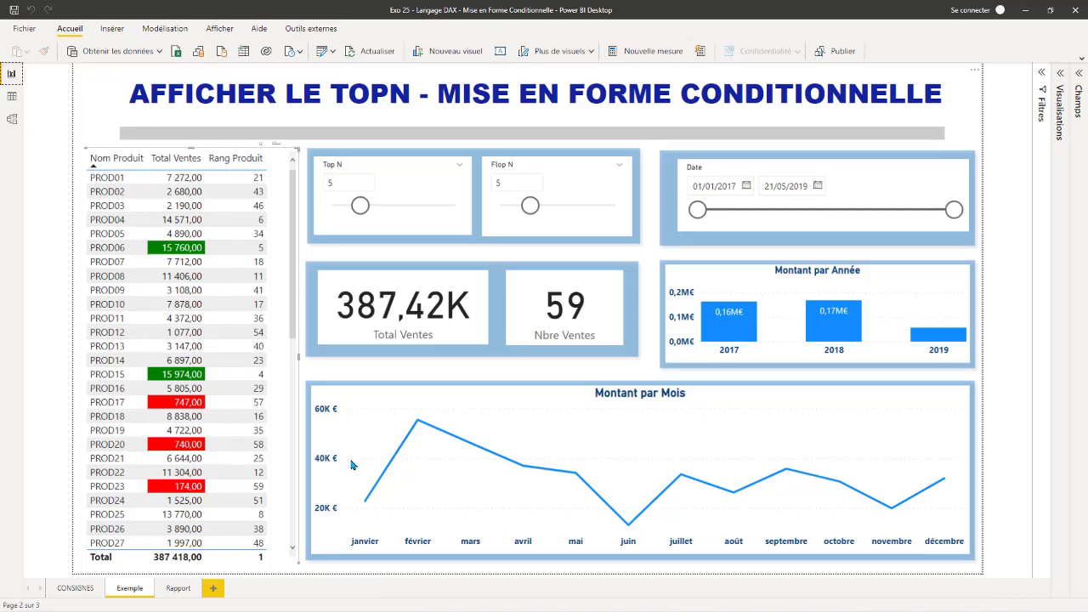
pyautogui.click(181, 588)
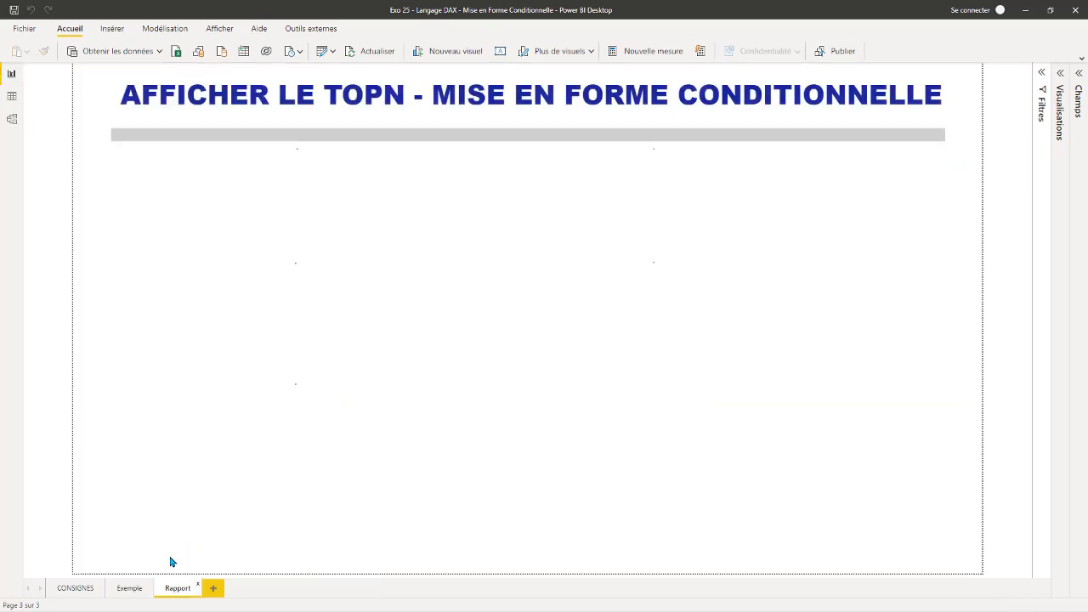
pyautogui.click(132, 586)
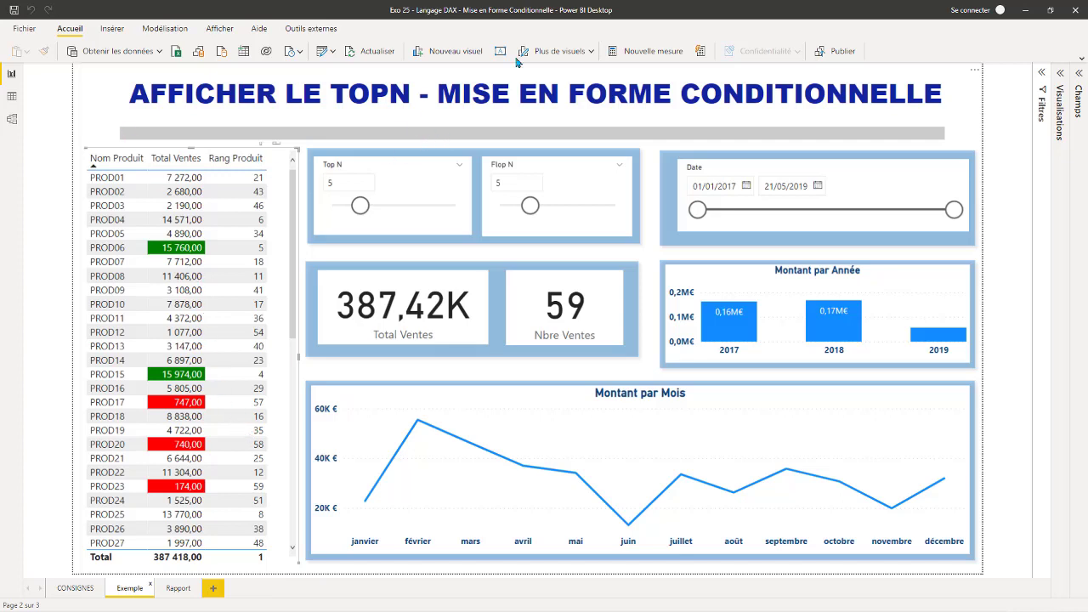
# Step: Create a new calculated table named Mesures with an empty definition
pyautogui.click(1081, 75)
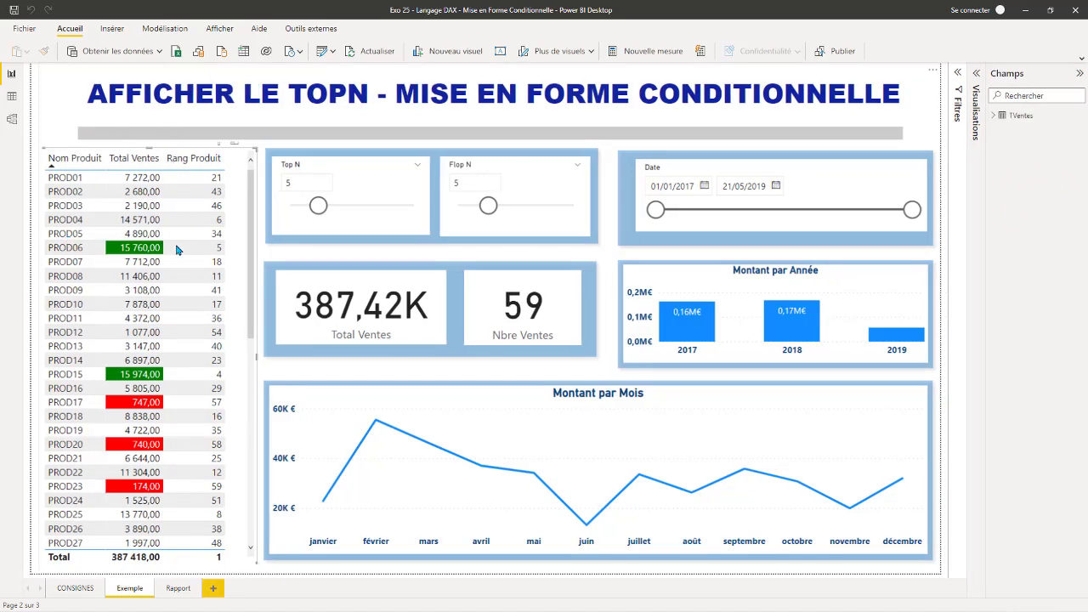
pyautogui.click(161, 29)
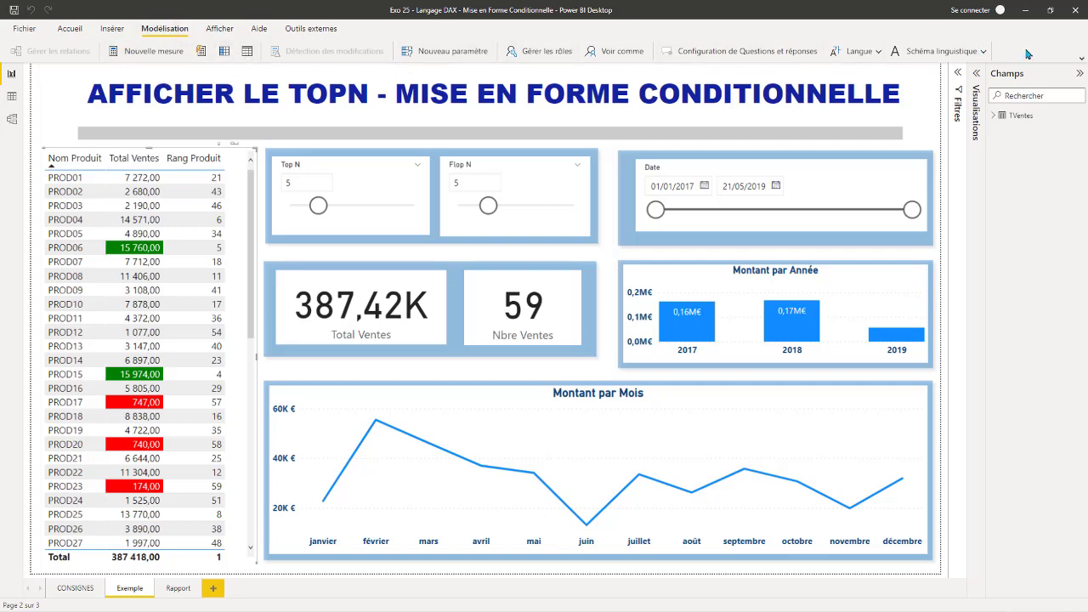
pyautogui.click(1082, 61)
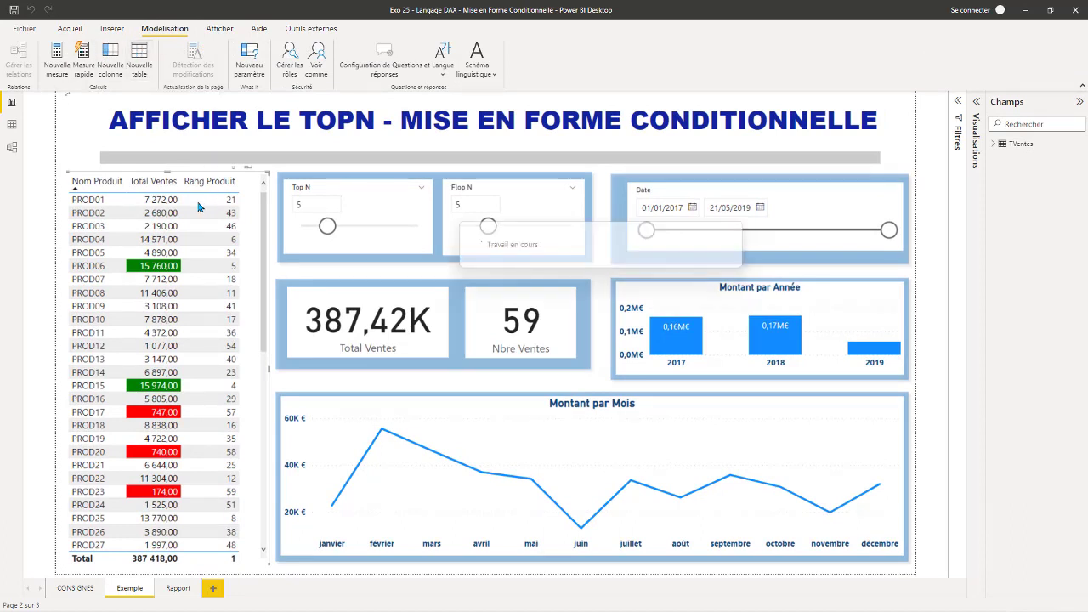
pyautogui.click(138, 64)
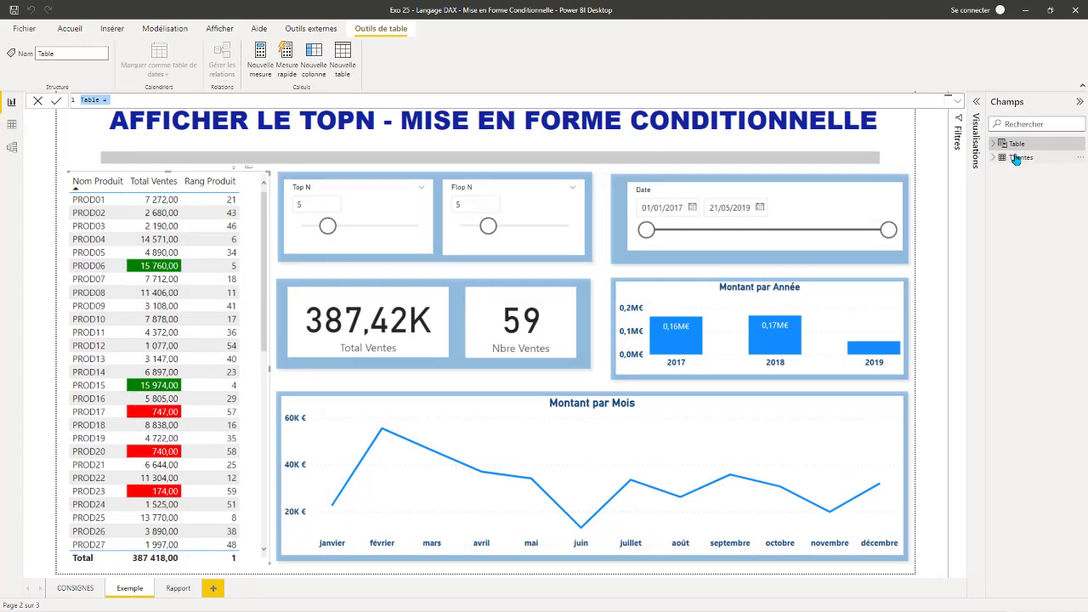
pyautogui.click(101, 99)
pyautogui.moveTo(101, 99); pyautogui.dragTo(67, 101)
pyautogui.write('Mesures')
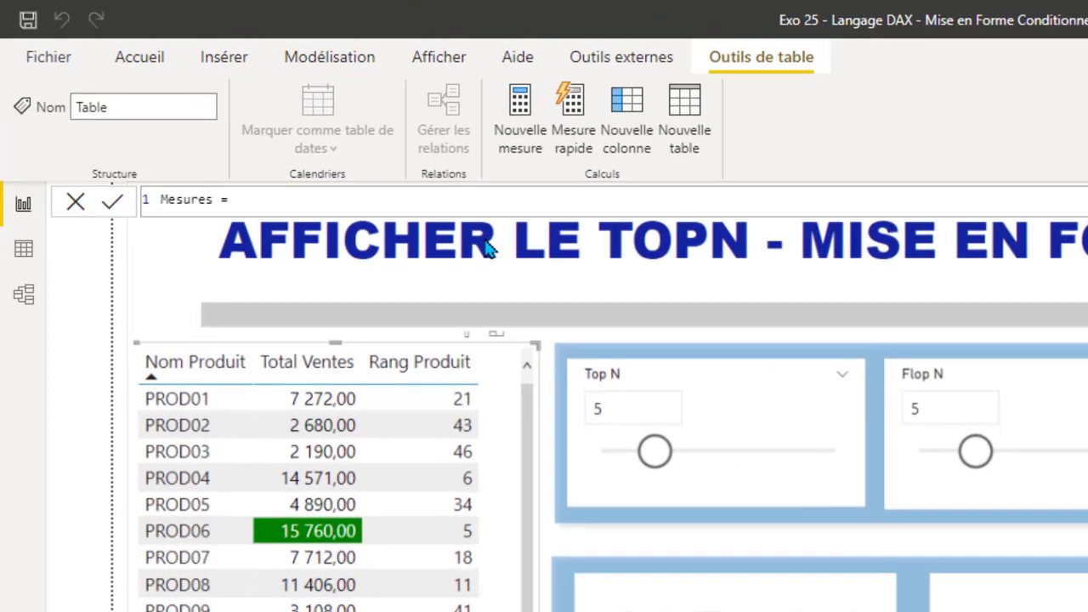
pyautogui.press('Return')
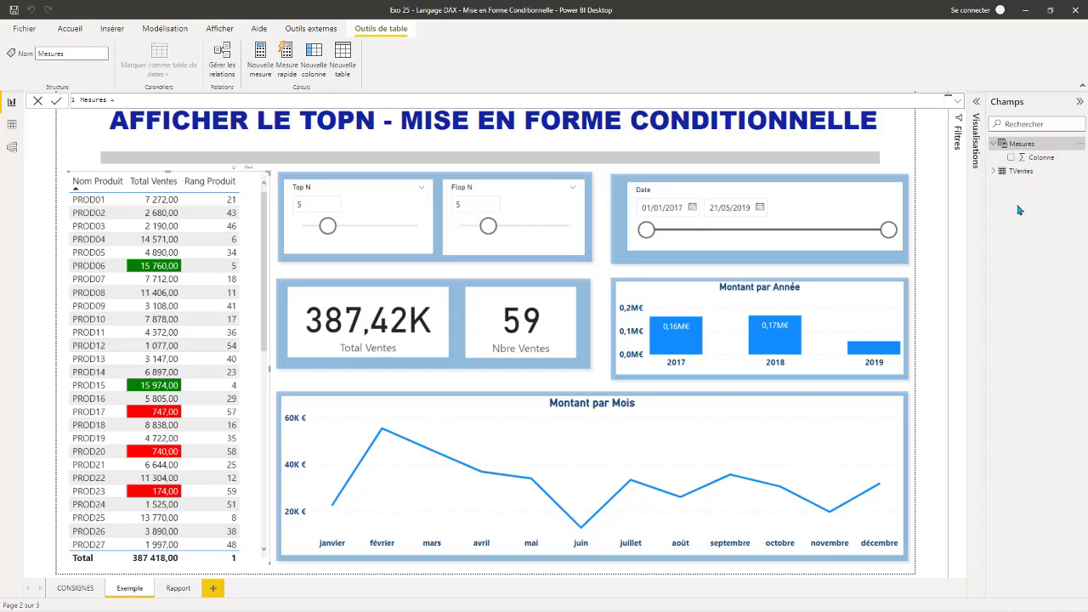
# Step: Add a new measure to the Mesures table, then expand the formula editor and enlarge its text
pyautogui.rightClick(1024, 149)
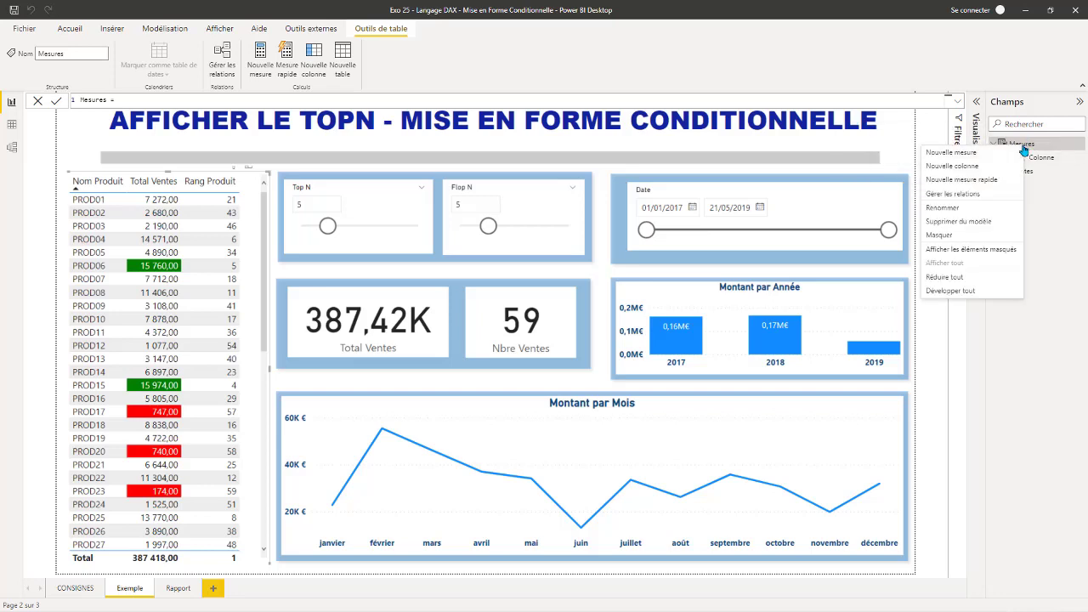
pyautogui.press('Escape')
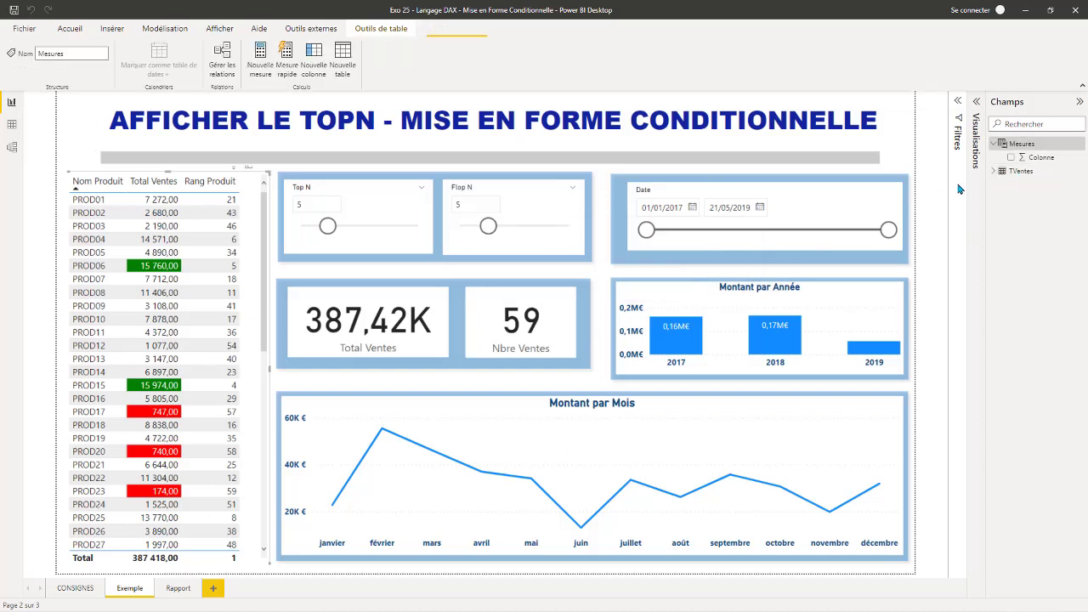
pyautogui.rightClick(1019, 146)
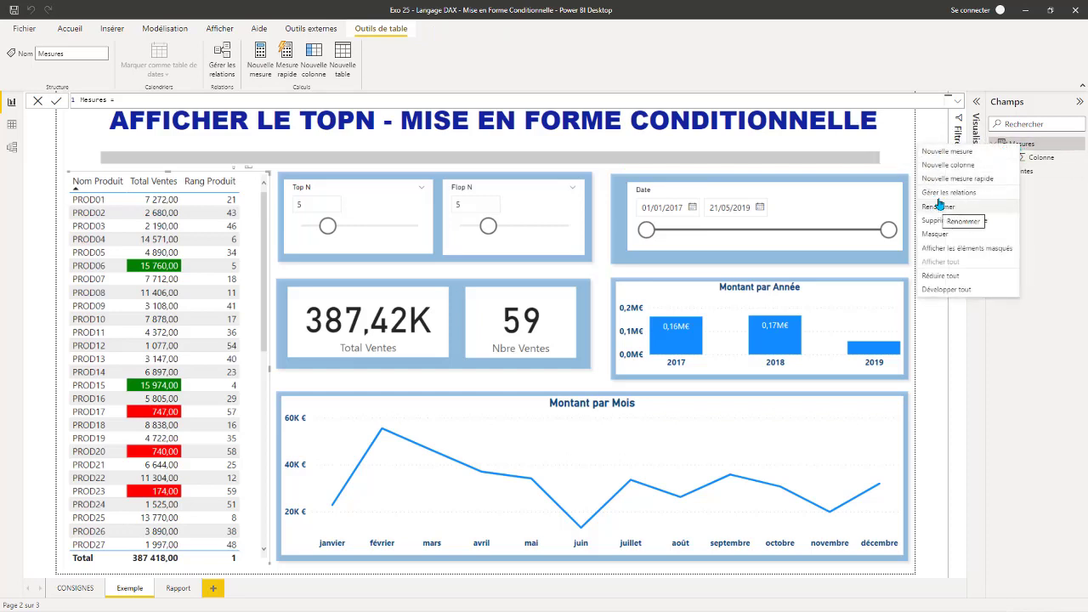
pyautogui.press('Escape')
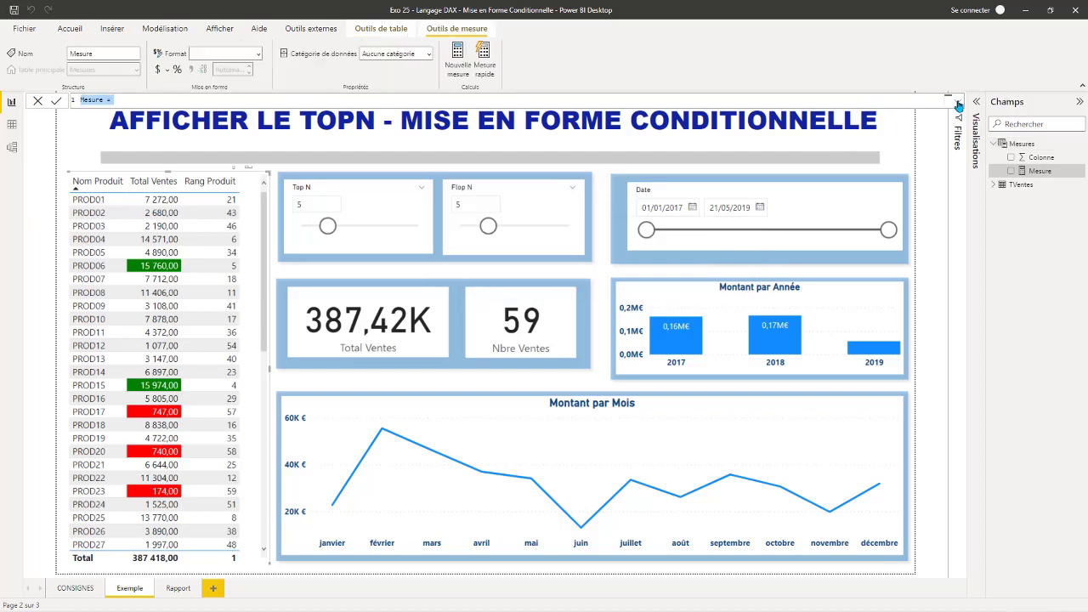
pyautogui.click(958, 103)
pyautogui.scroll(3, 226, 153)
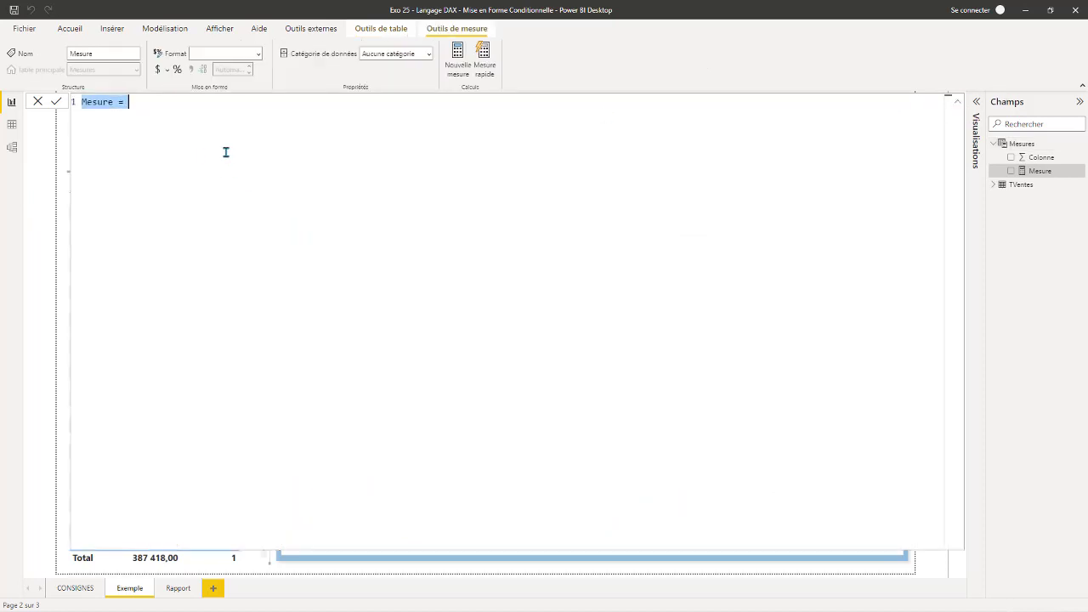
pyautogui.scroll(1, 138, 111)
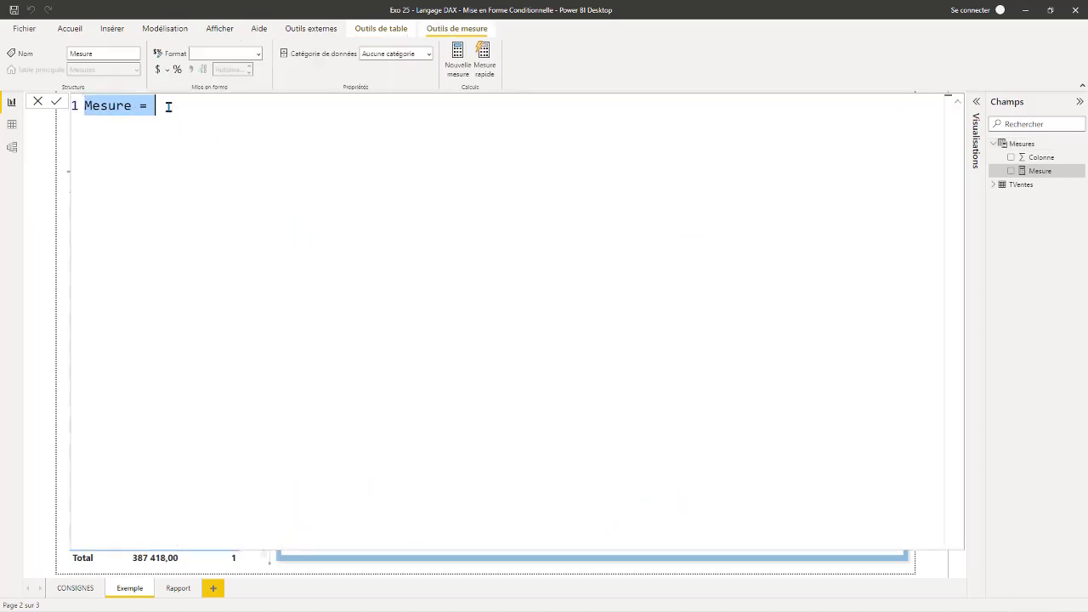
# Step: Name the new measure Total Ventes in its formula
pyautogui.click(168, 106)
pyautogui.moveTo(129, 105); pyautogui.dragTo(58, 113)
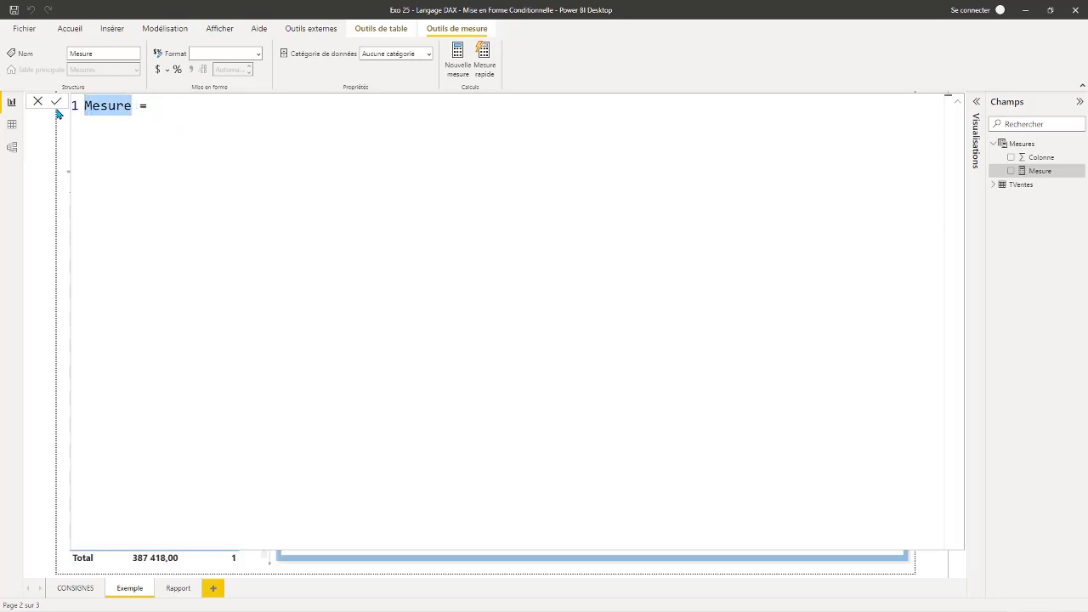
pyautogui.write('Total V')
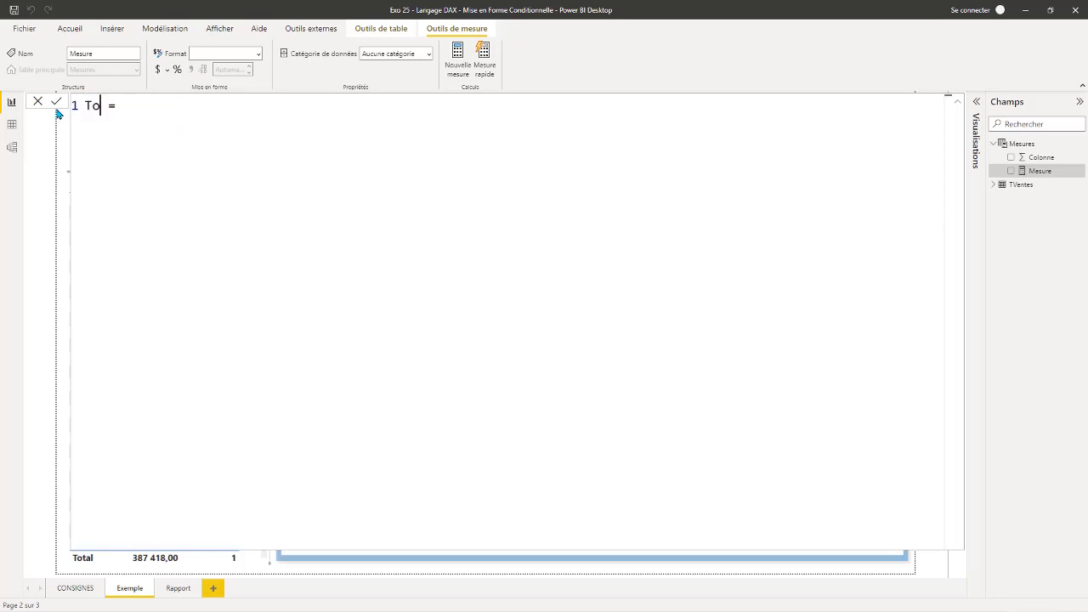
pyautogui.write('entes')
pyautogui.press('BackSpace')
pyautogui.press('BackSpace')
pyautogui.press('BackSpace')
pyautogui.press('BackSpace')
pyautogui.press('BackSpace')
pyautogui.press('BackSpace')
pyautogui.write('Ventes')
# Step: Begin the Total Ventes formula with the SUMX function on an indented new line and open its argument list
pyautogui.click(231, 118)
pyautogui.hotkey('shift', 'Return')
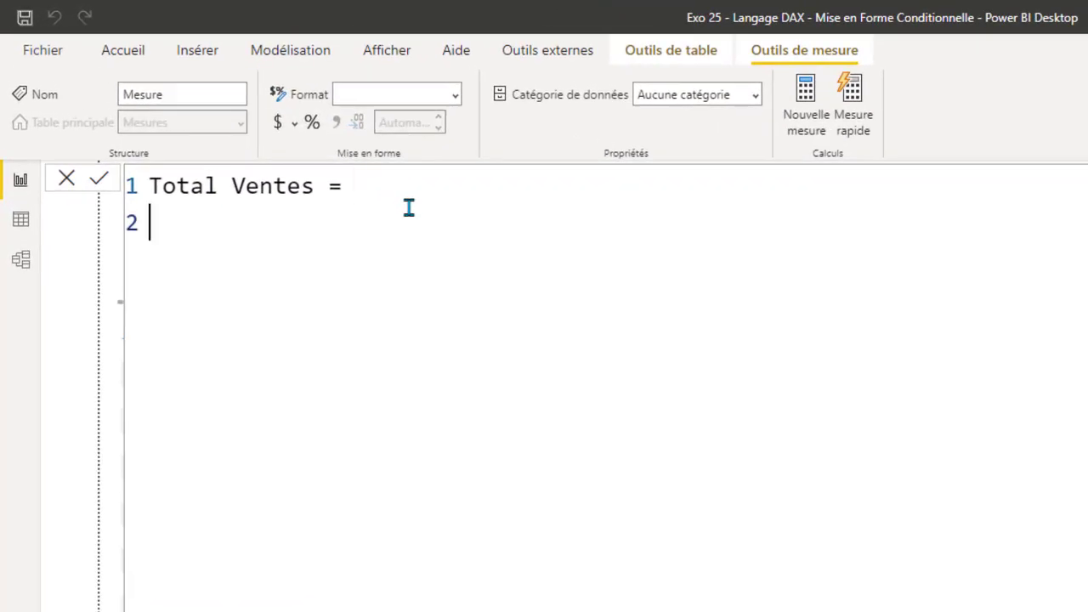
pyautogui.press('Tab')
pyautogui.write('SUM')
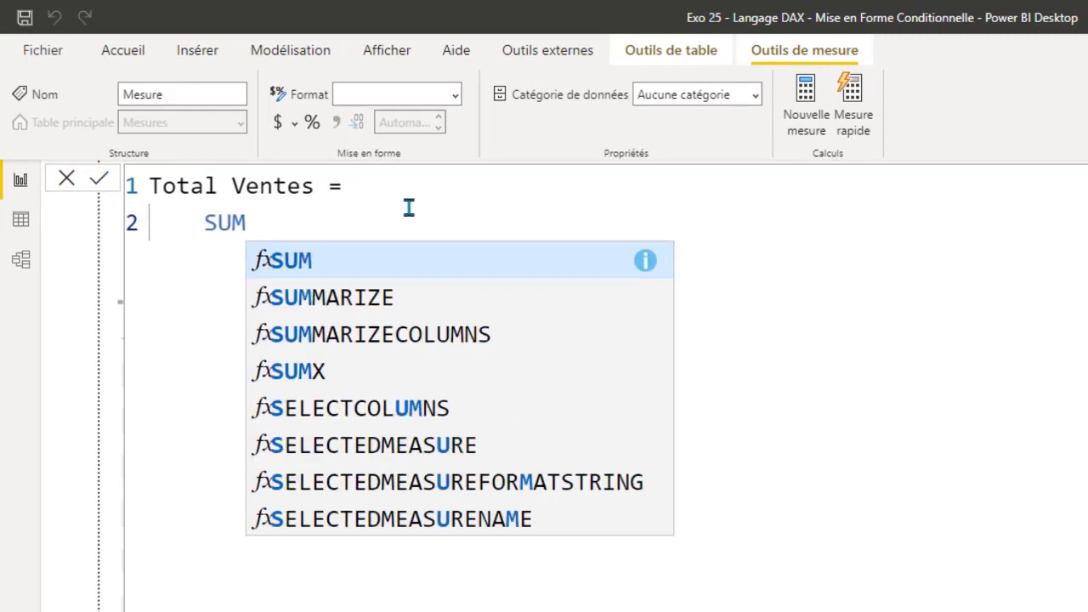
pyautogui.write('X')
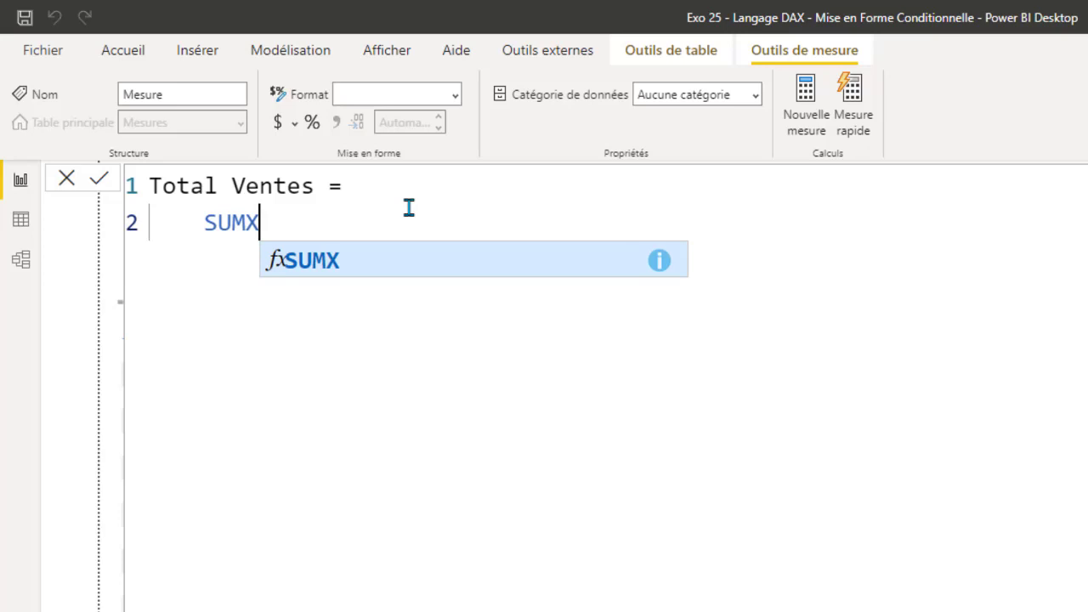
pyautogui.write('(')
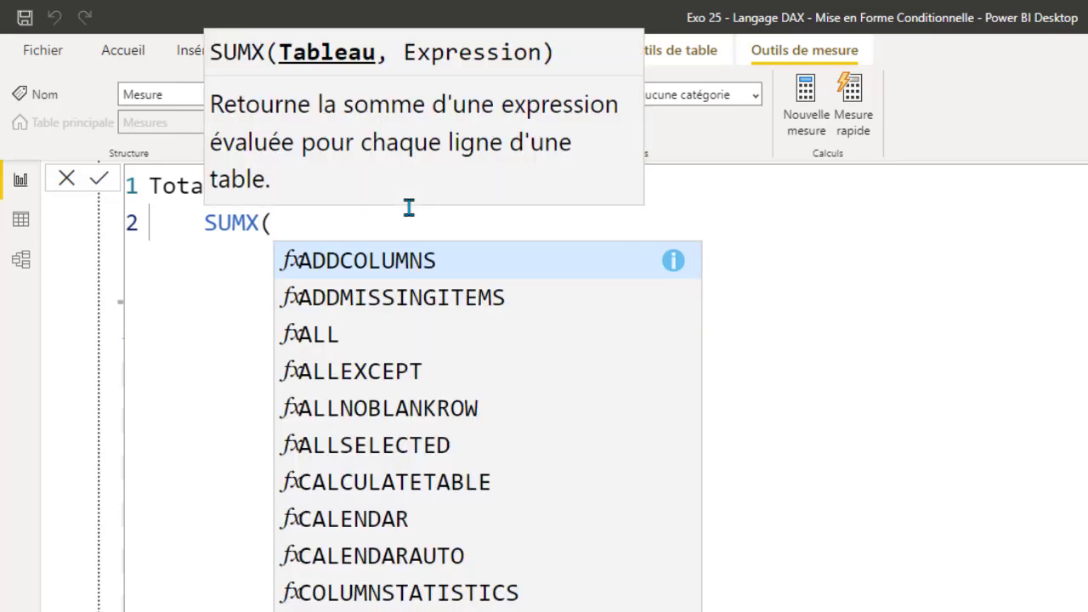
pyautogui.hotkey('shift', 'Return')
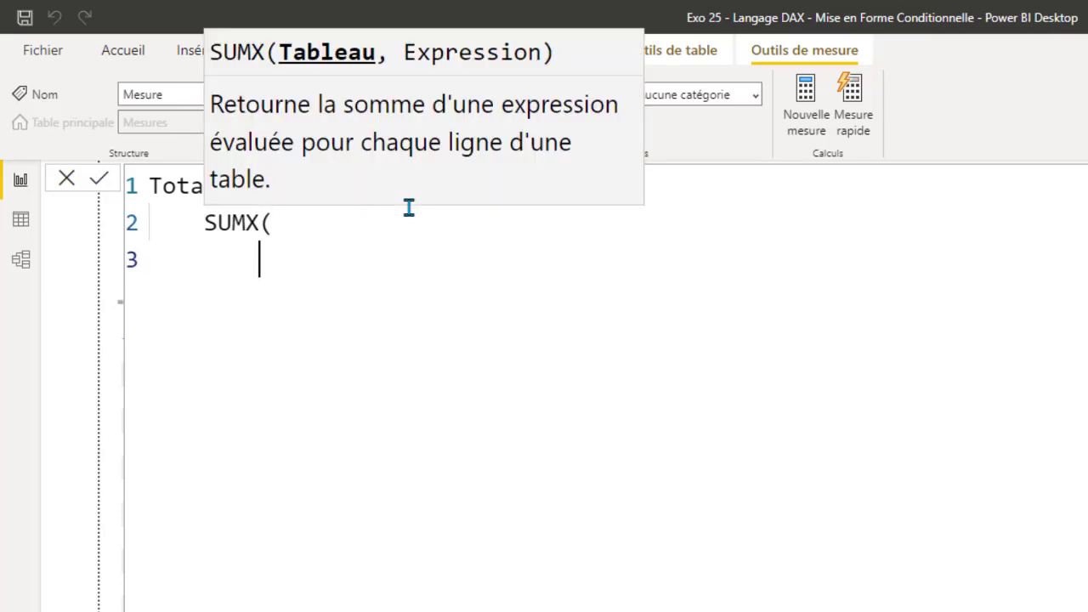
# Step: Give SUMX the TVentes table and, on the following line, TVentes[Montant] as the expression
pyautogui.write('Tve')
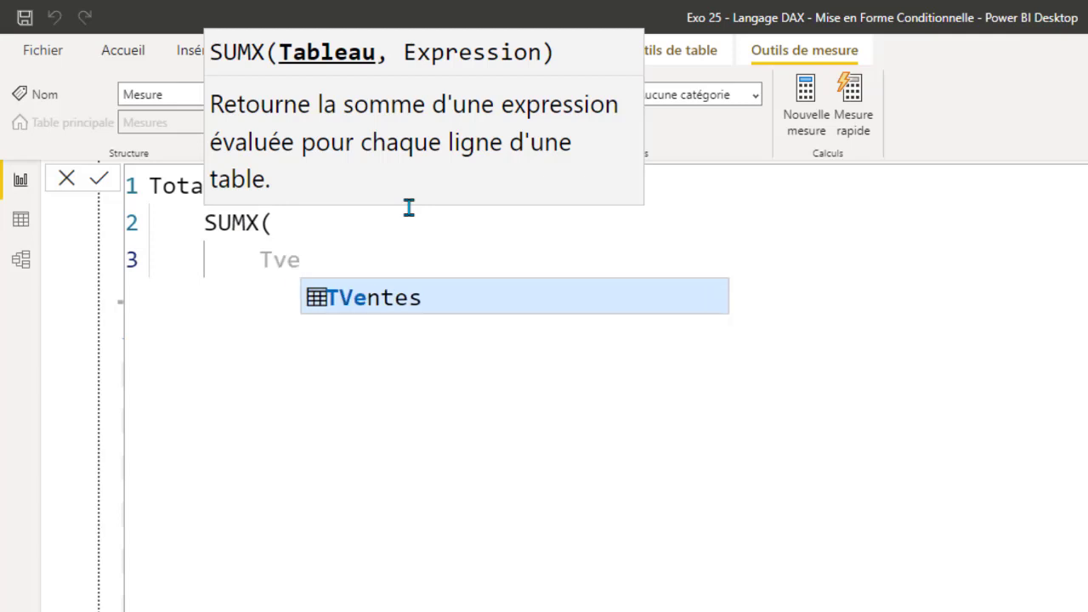
pyautogui.click(369, 306)
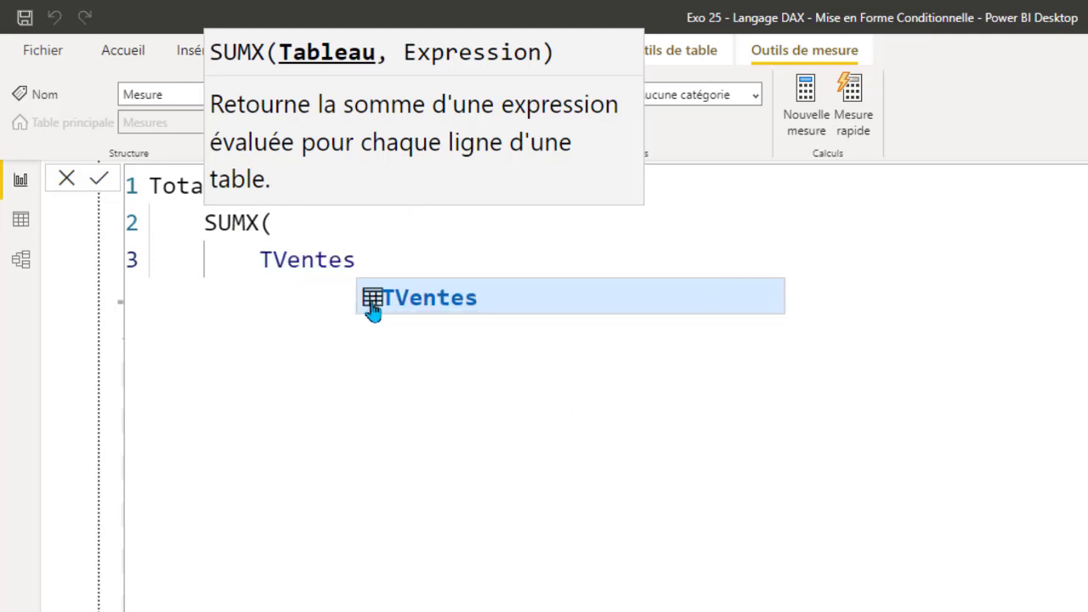
pyautogui.write(',')
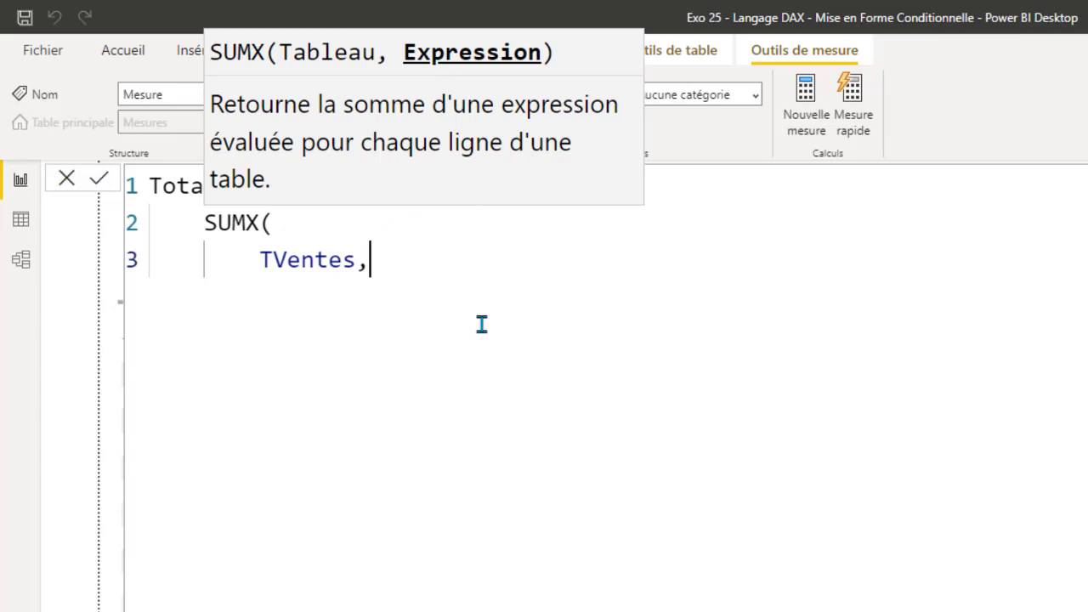
pyautogui.press('Return')
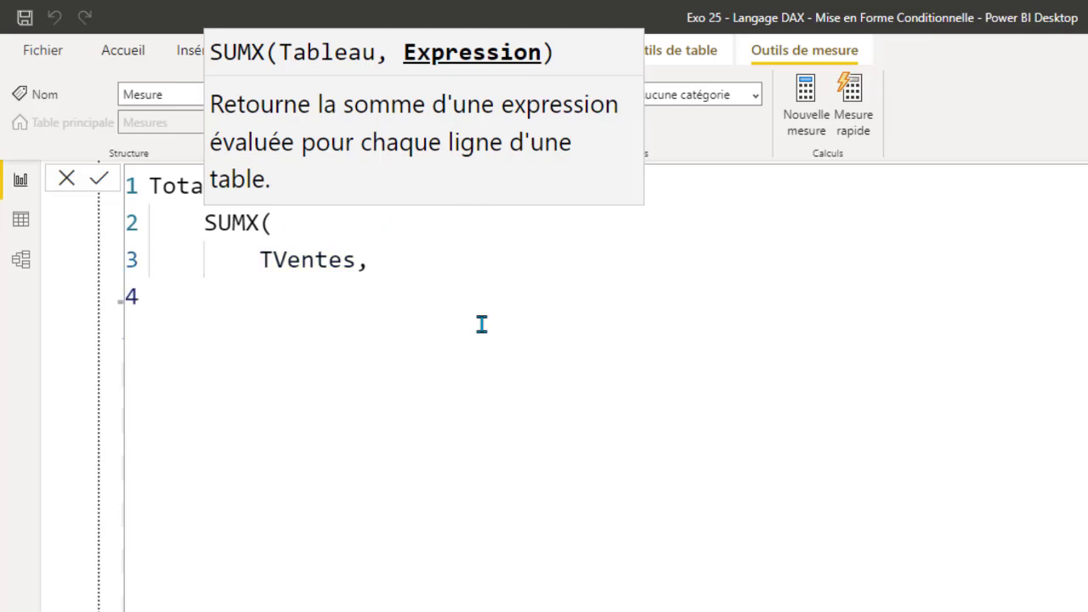
pyautogui.write('Mo')
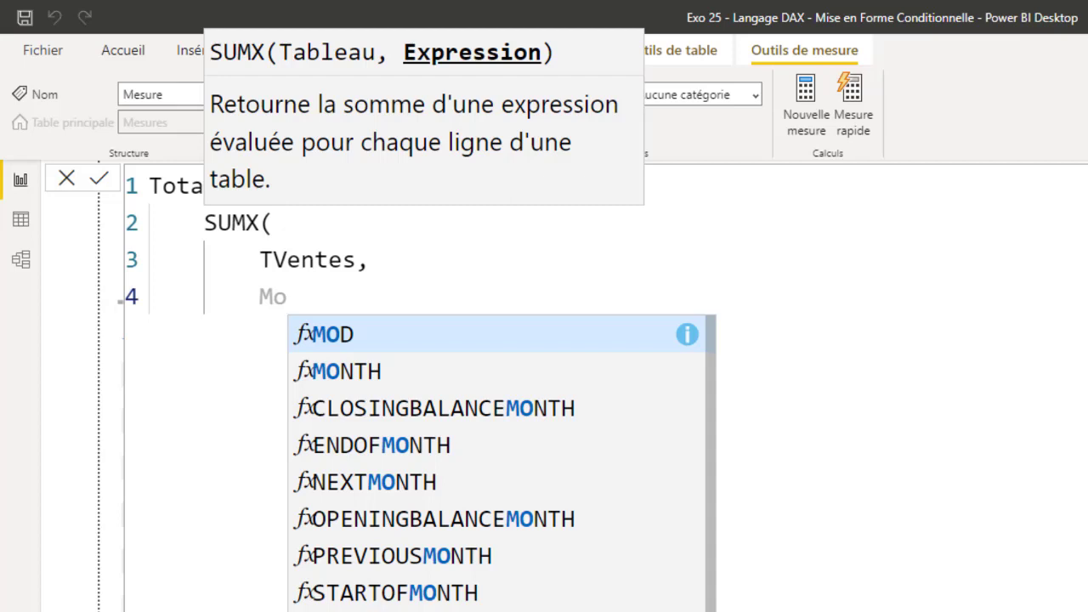
pyautogui.click(454, 610)
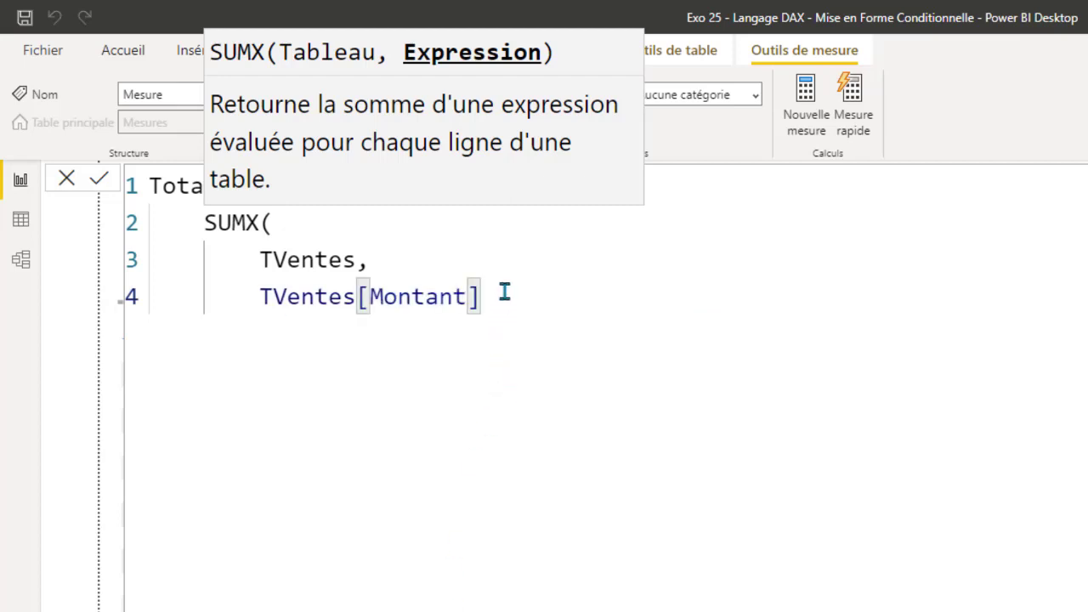
# Step: Close the SUMX function on its own line, commit the Total Ventes measure and collapse the formula editor
pyautogui.press('Return')
pyautogui.press('BackSpace')
pyautogui.write(')')
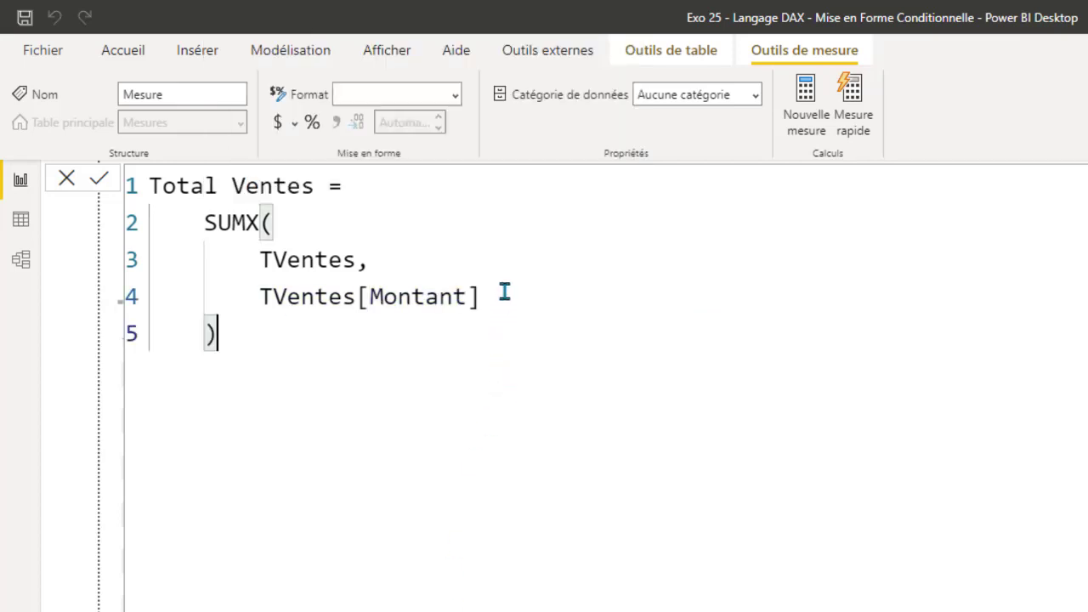
pyautogui.press('Return')
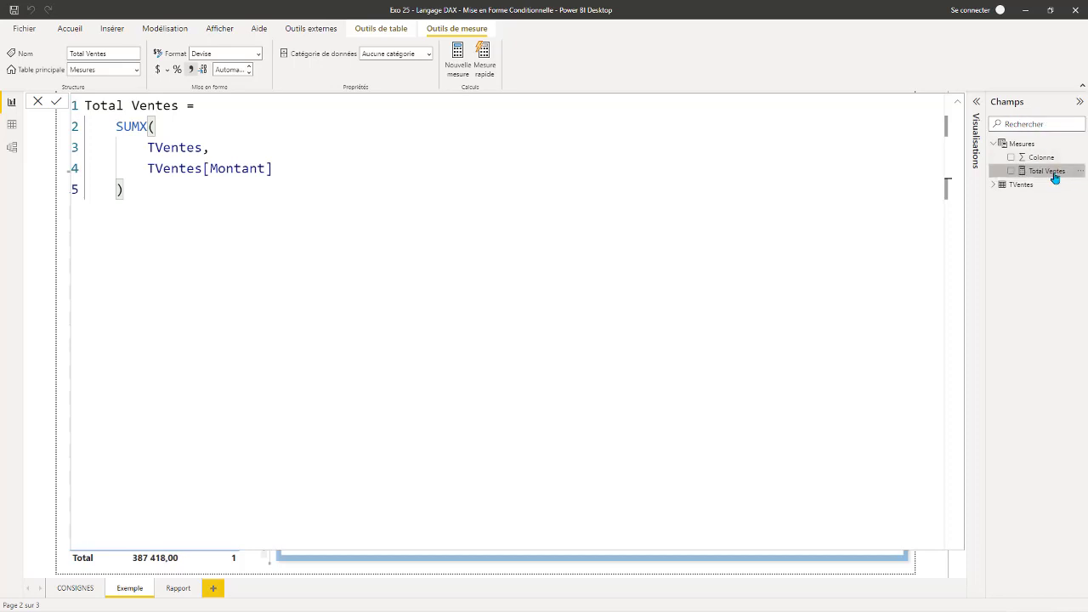
pyautogui.click(958, 102)
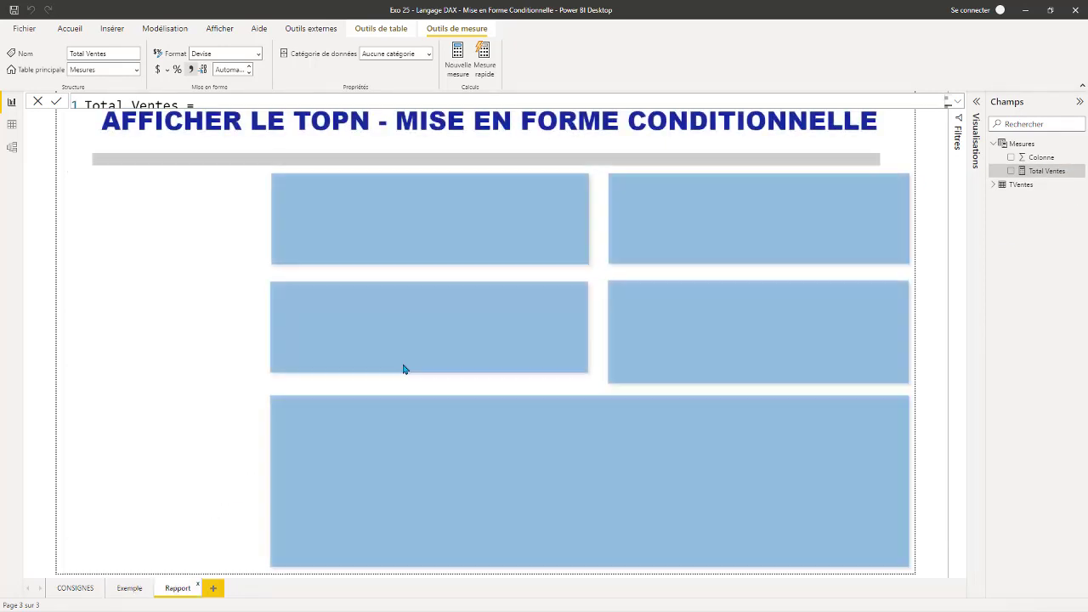
# Step: Place Total Ventes as a small card beside the blue blocks of the Rapport page and open its formatting options
pyautogui.moveTo(1045, 171); pyautogui.dragTo(162, 286)
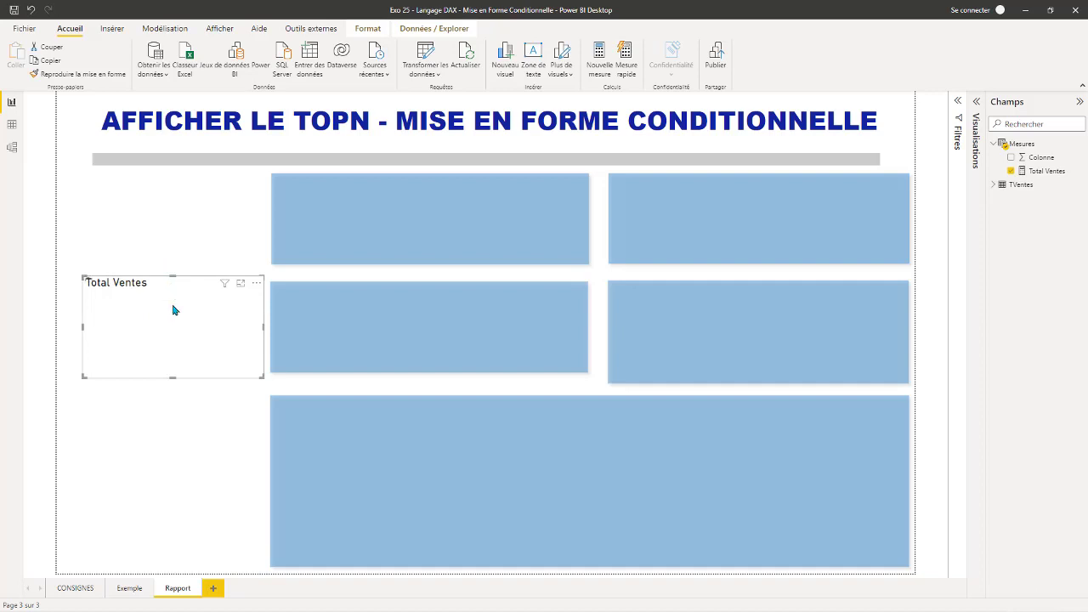
pyautogui.click(977, 104)
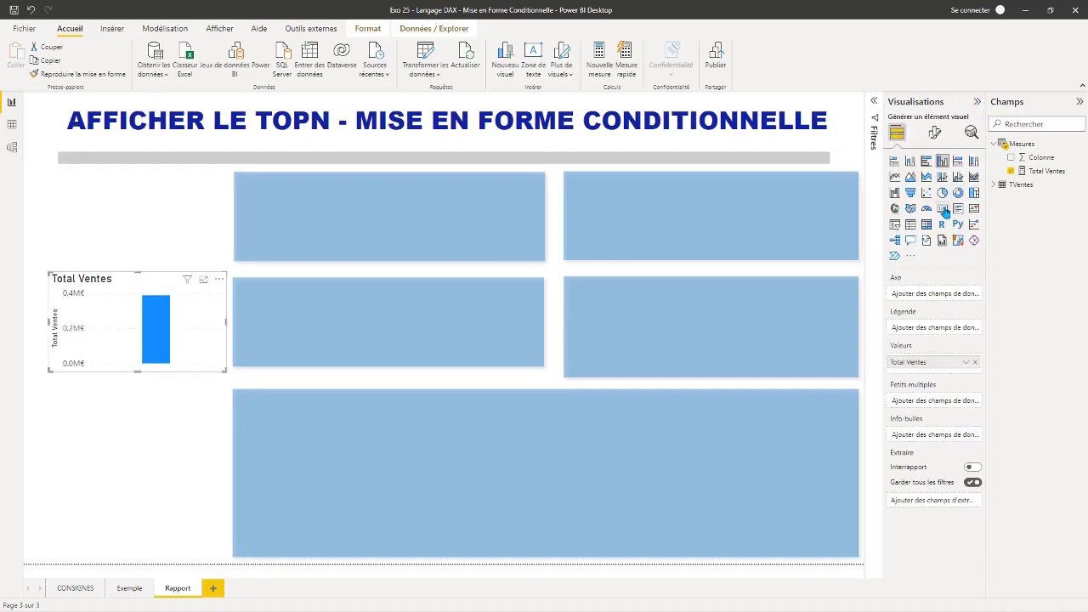
pyautogui.click(941, 208)
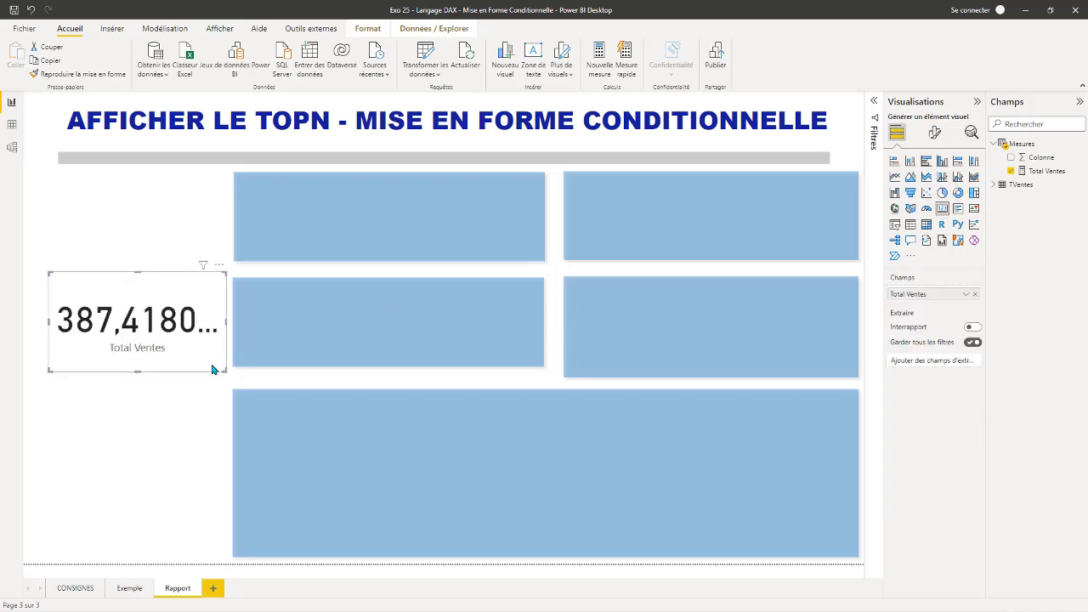
pyautogui.moveTo(223, 369); pyautogui.dragTo(178, 348)
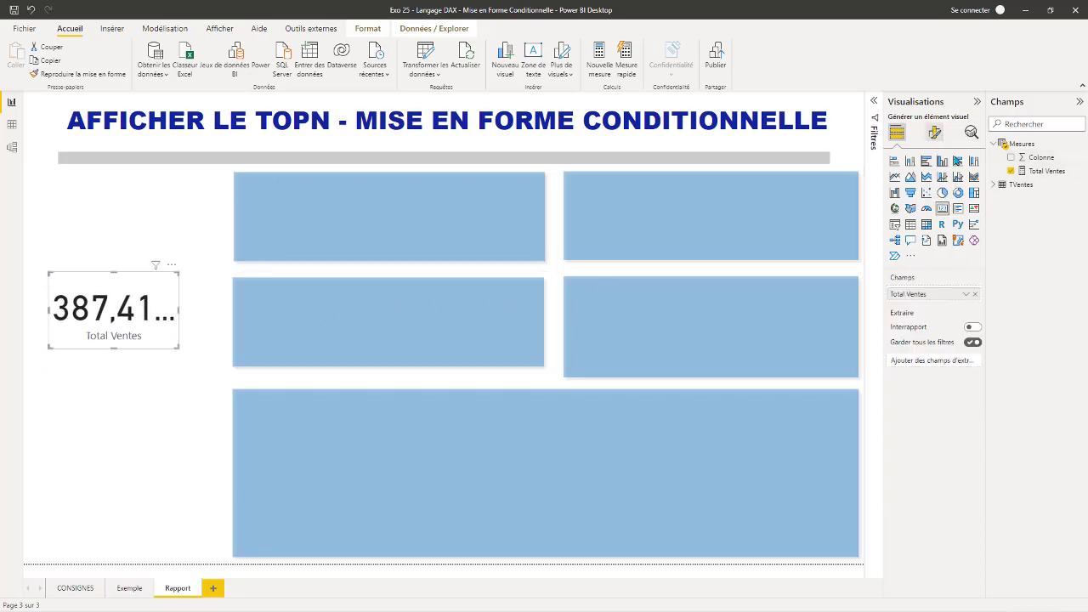
pyautogui.click(935, 132)
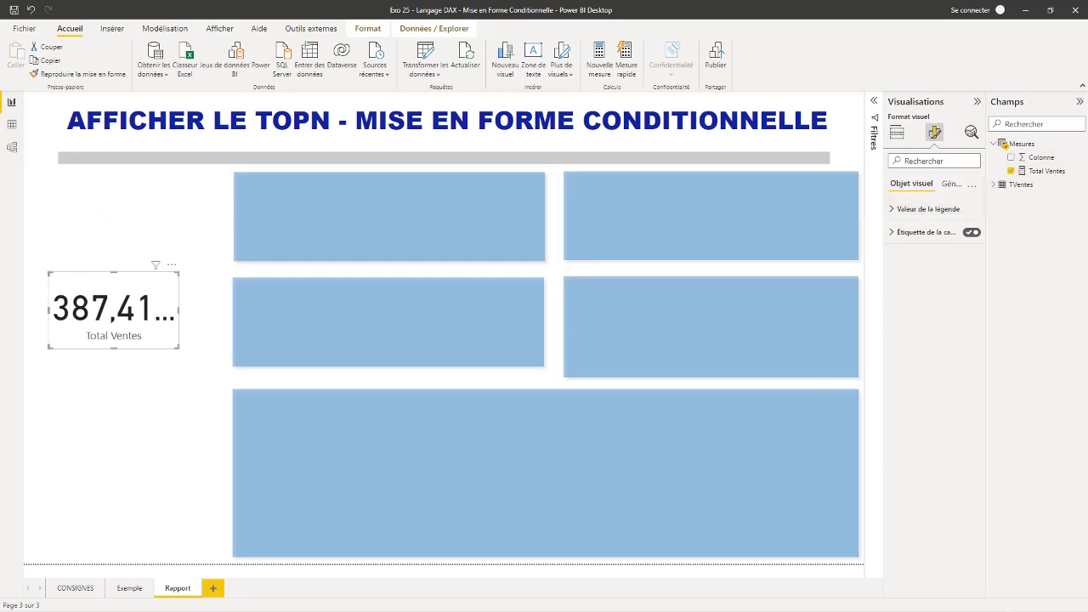
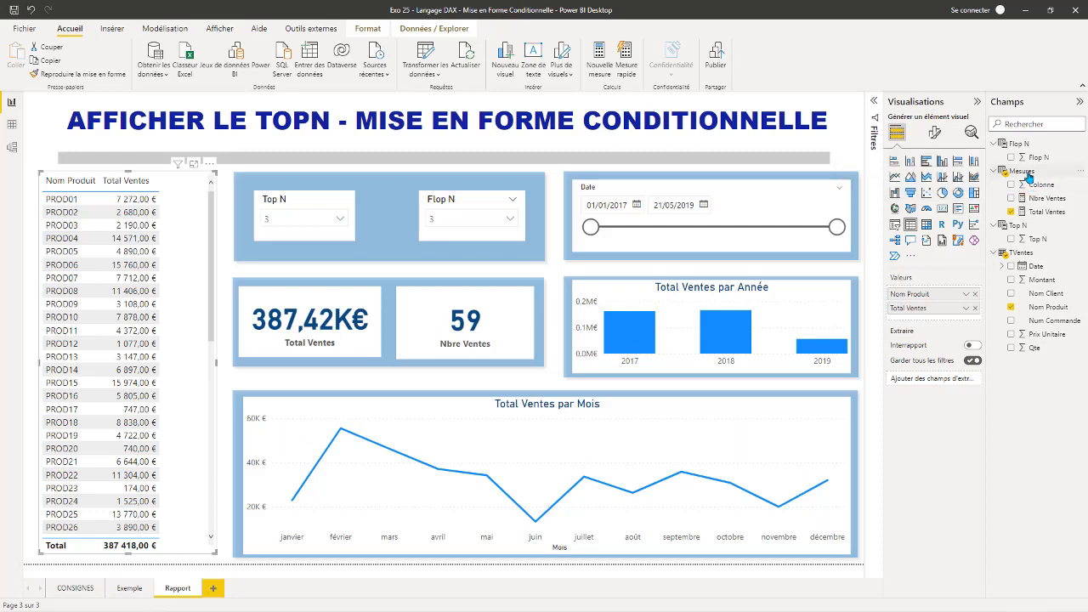
# Step: Add another measure to the Mesures table and name it Rang Produit in its formula
pyautogui.rightClick(1029, 175)
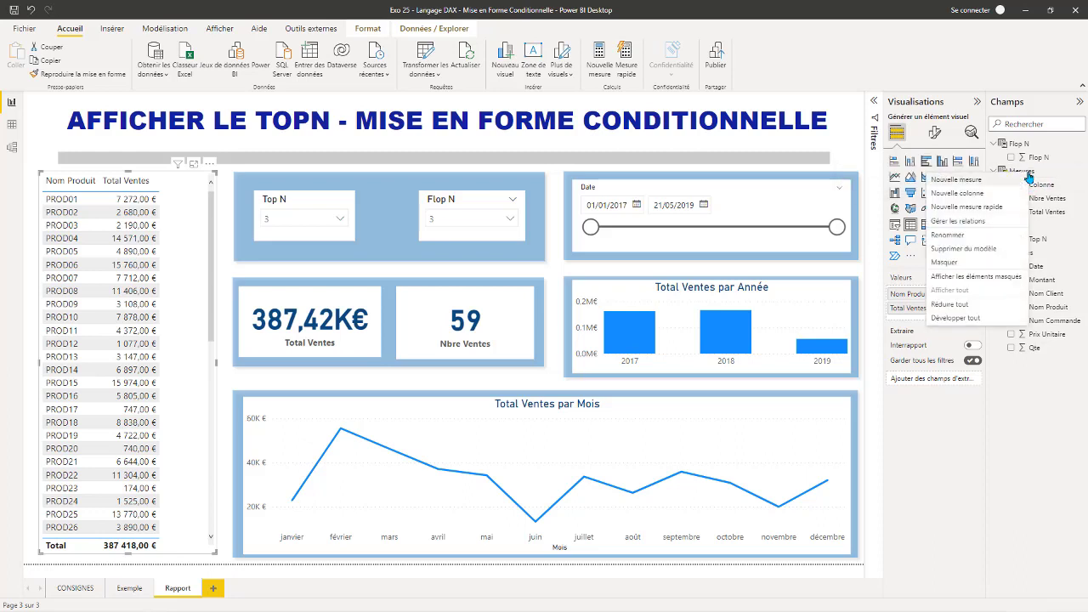
pyautogui.click(969, 181)
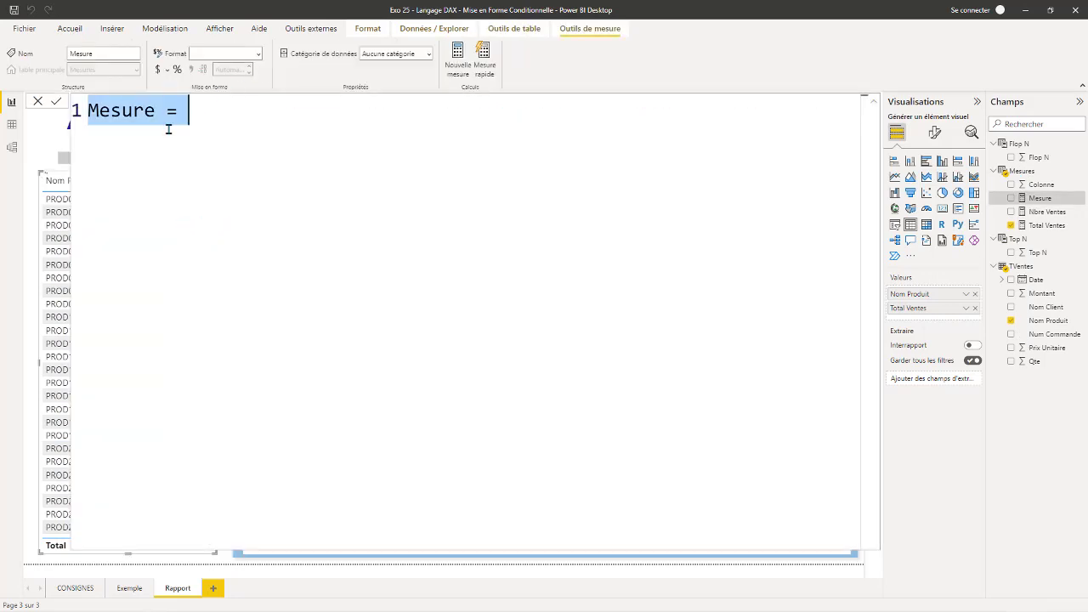
pyautogui.click(161, 111)
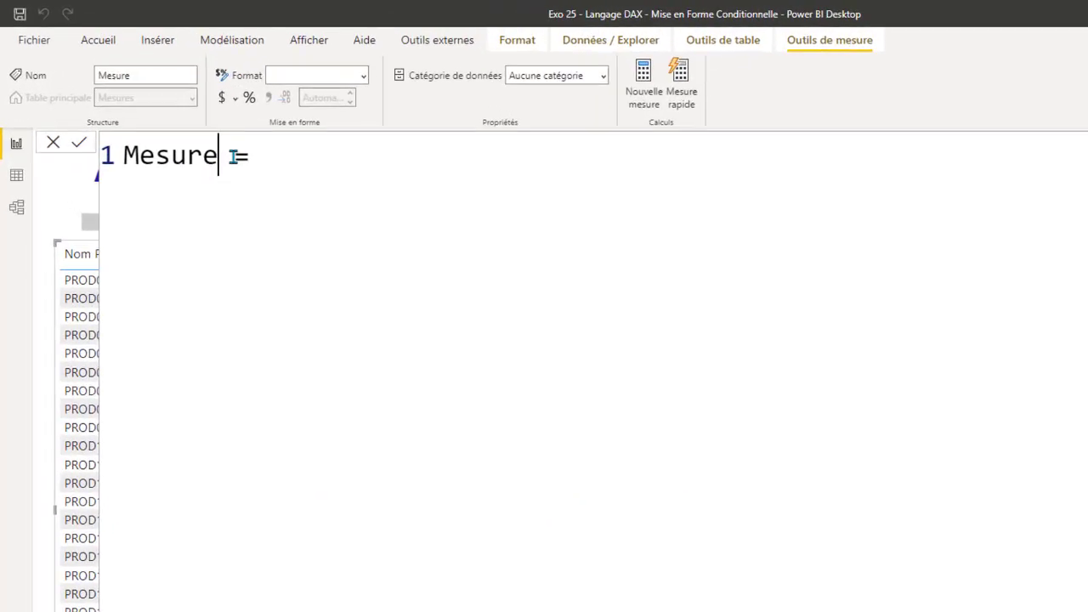
pyautogui.moveTo(233, 157); pyautogui.dragTo(103, 159)
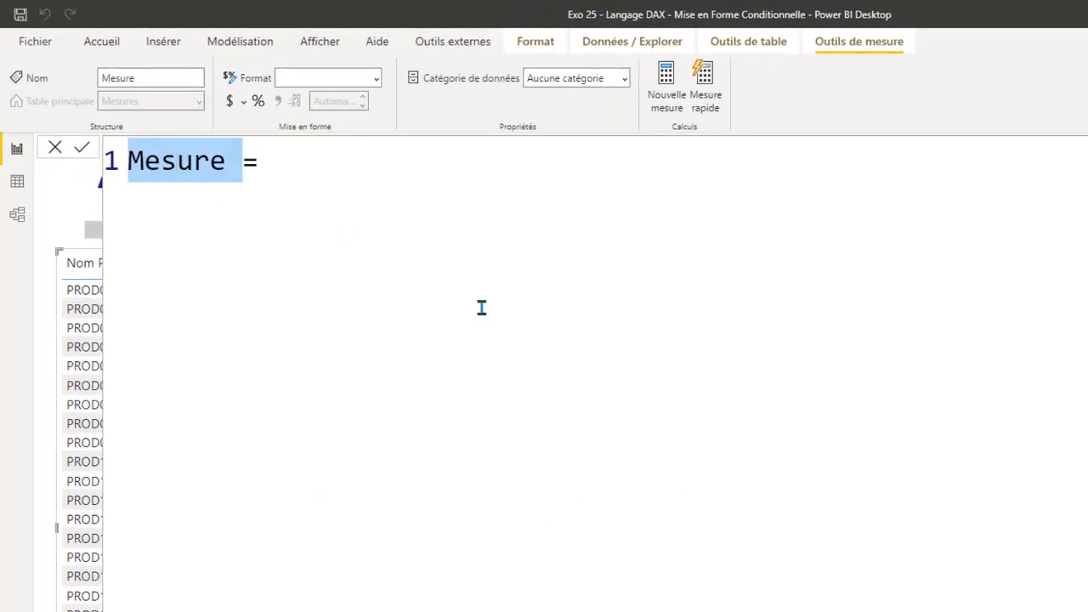
pyautogui.write('Rang ')
pyautogui.write('Pr')
pyautogui.write('oduit')
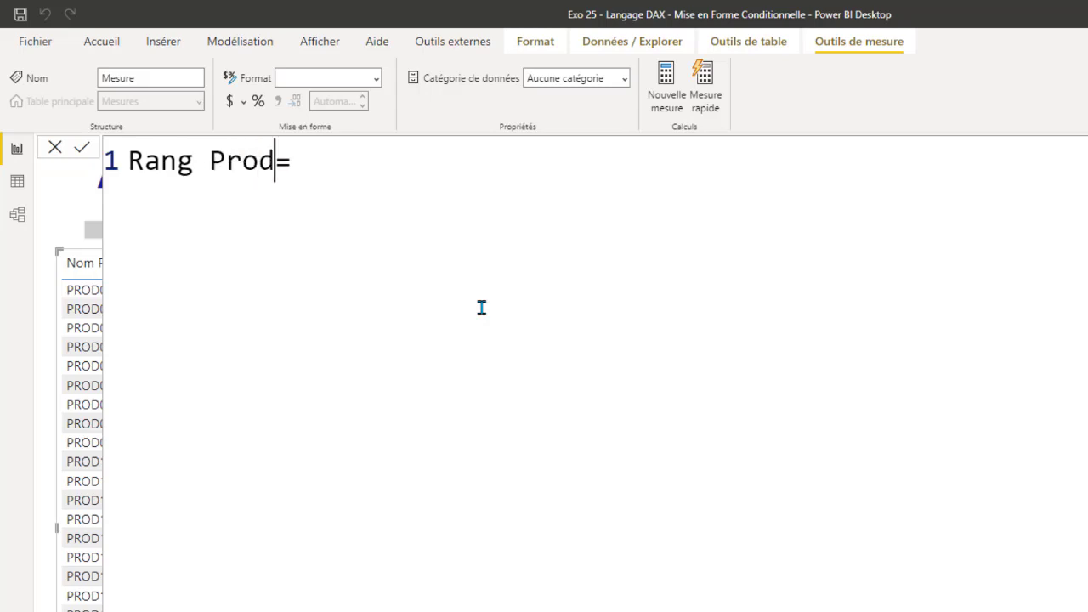
# Step: Begin the Rang Produit formula with the RANKX function on an indented new line and start an argument line below it
pyautogui.click(427, 168)
pyautogui.hotkey('shift', 'Return')
pyautogui.press('Tab')
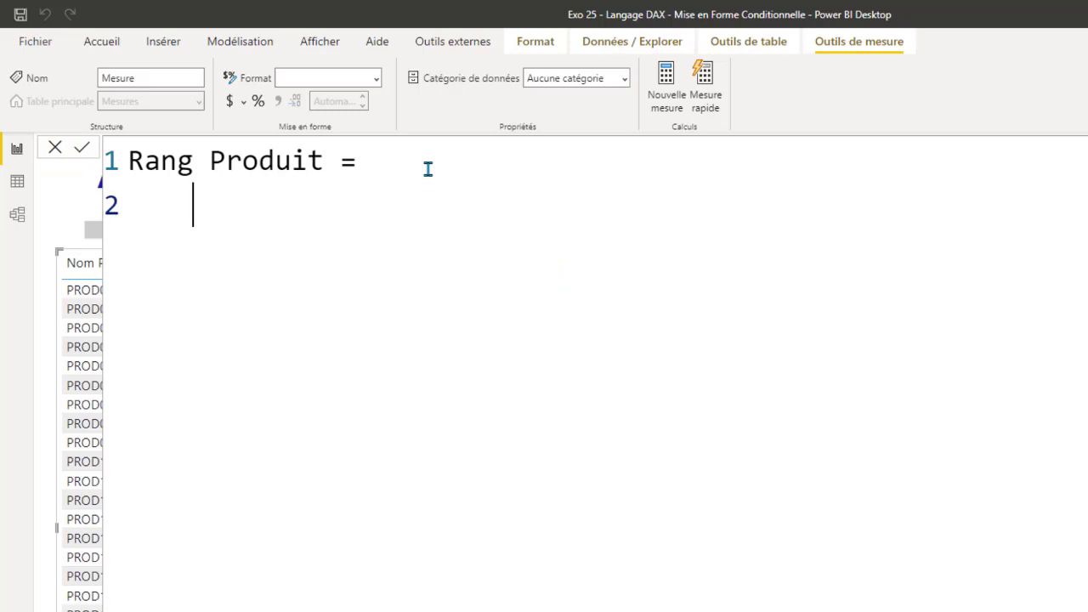
pyautogui.write('RAN')
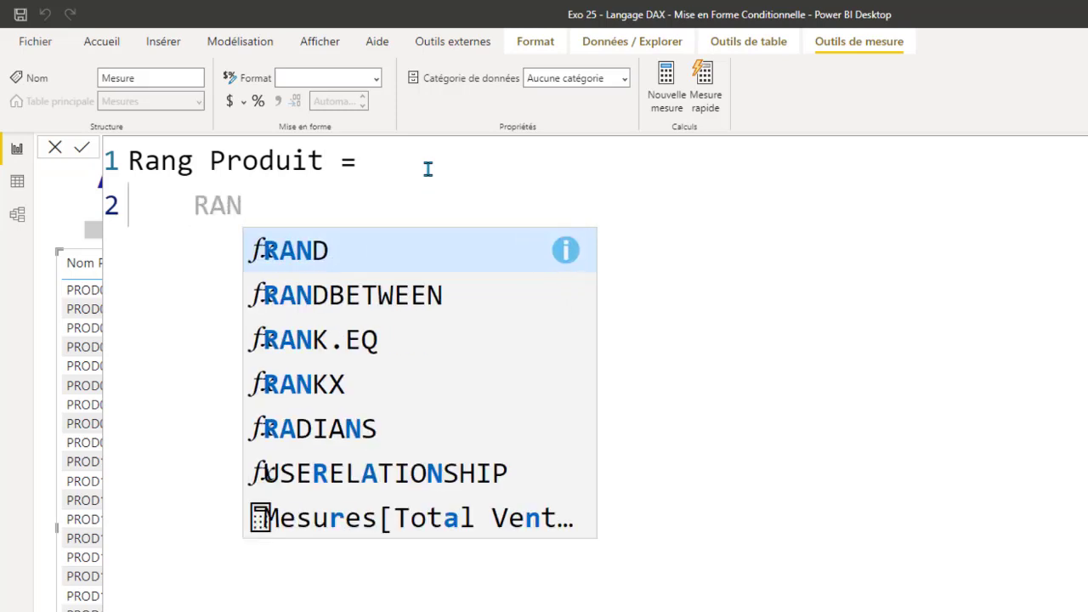
pyautogui.click(313, 385)
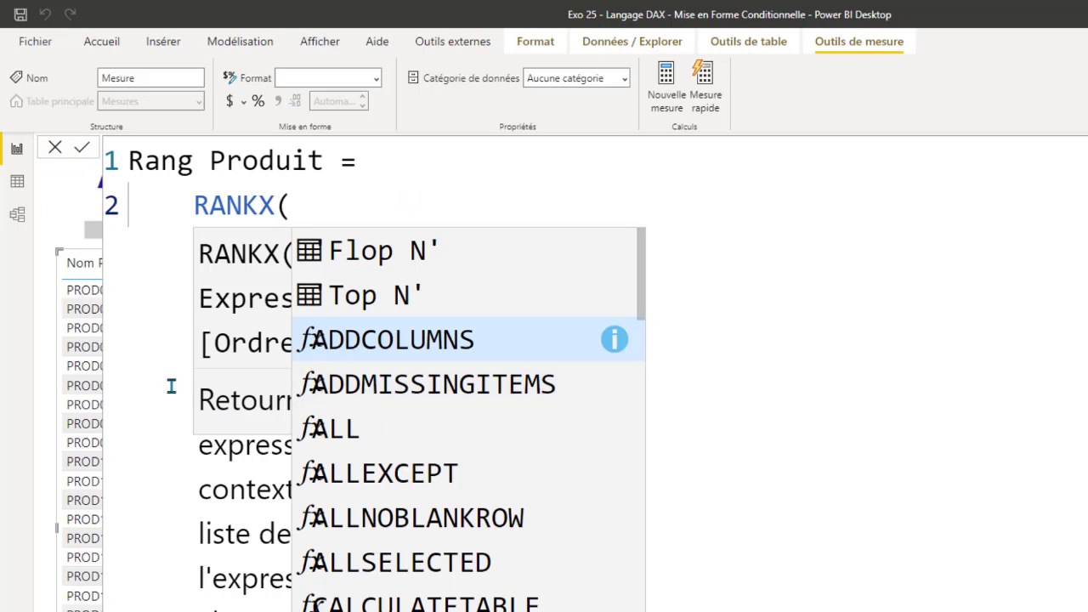
pyautogui.press('Escape')
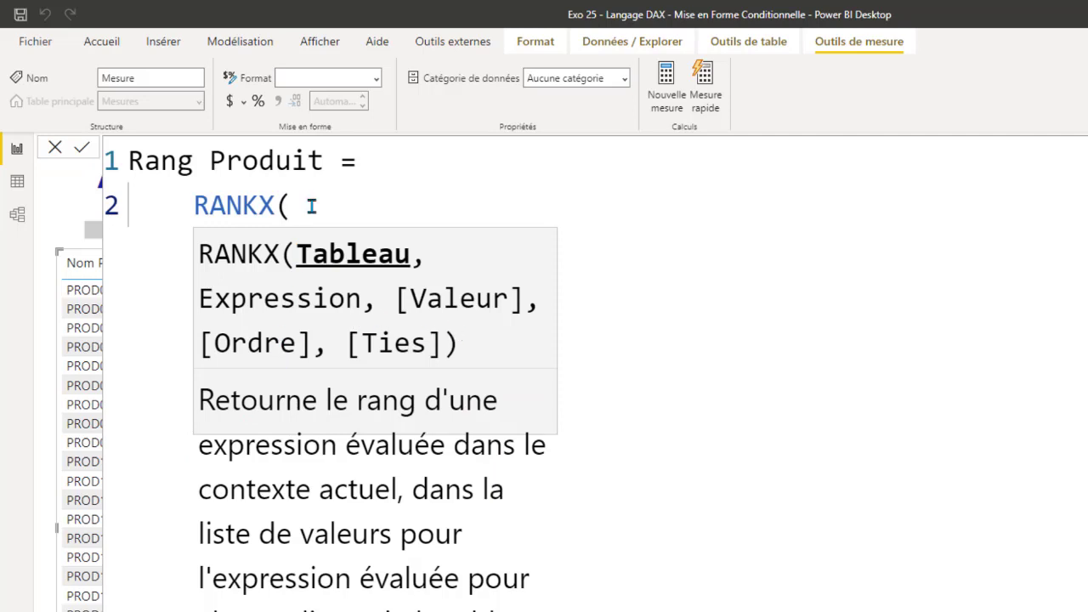
pyautogui.hotkey('shift', 'Return')
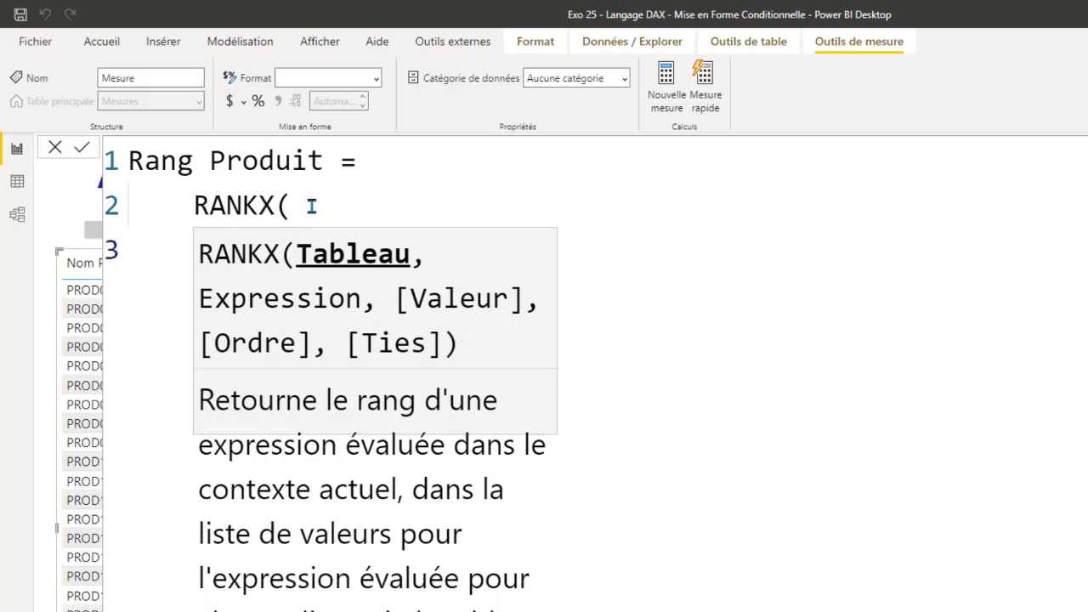
pyautogui.click(319, 202)
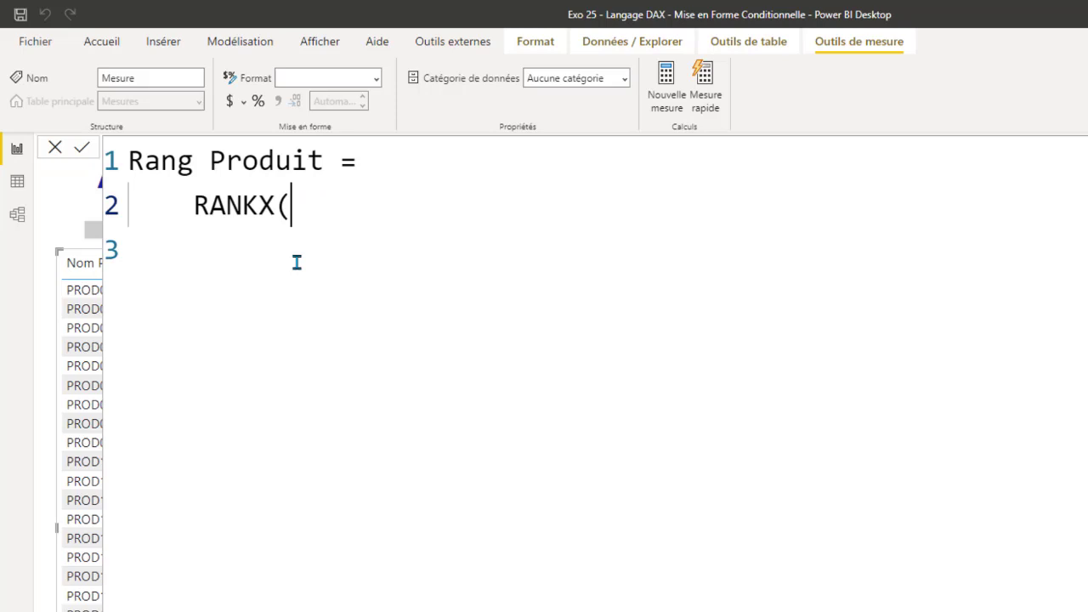
pyautogui.hotkey('shift', 'Return')
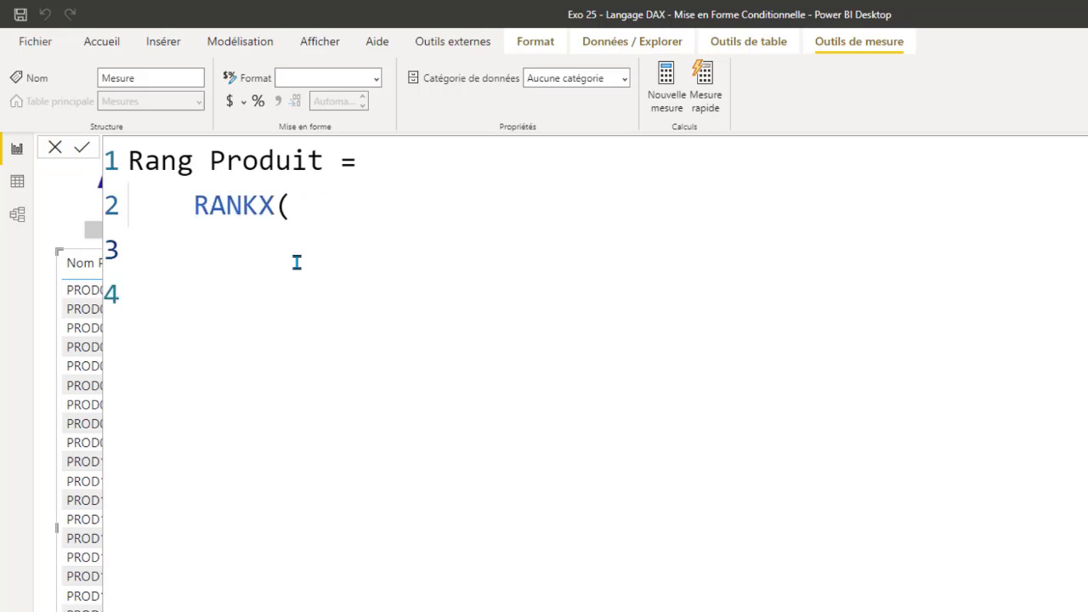
pyautogui.press('Return')
pyautogui.click(263, 246)
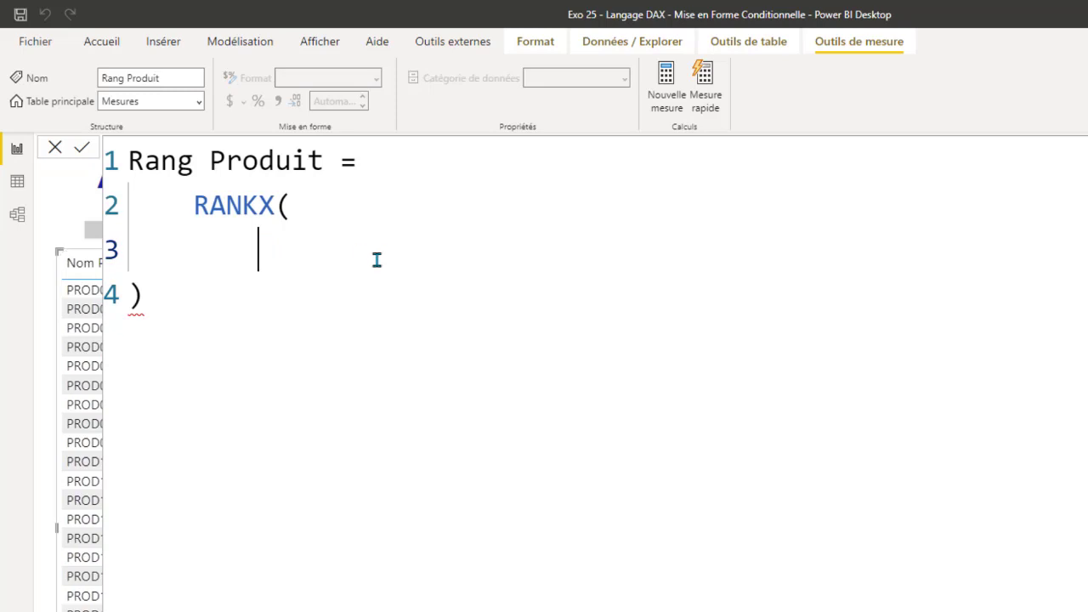
# Step: Give RANKX the TVentes table as its first argument and start a new line for the expression
pyautogui.write('T')
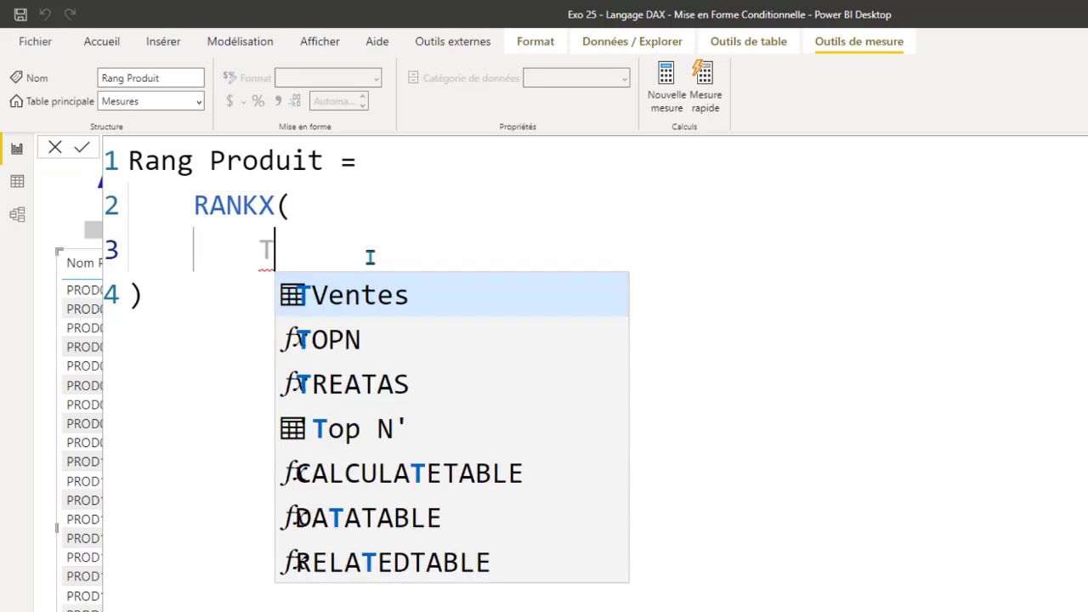
pyautogui.click(350, 293)
pyautogui.write(',')
pyautogui.hotkey('shift', 'Return')
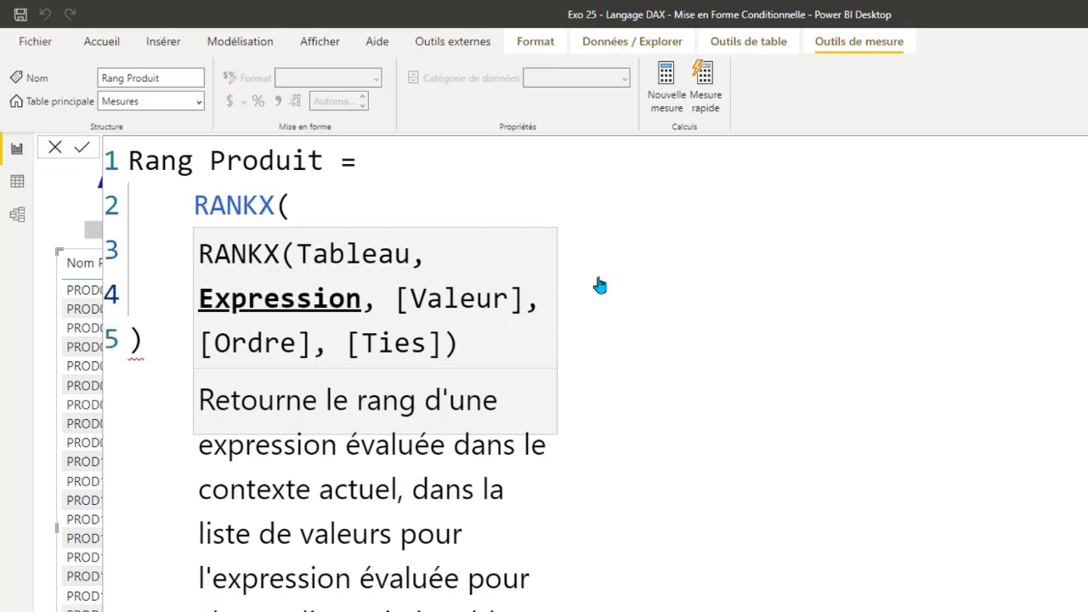
pyautogui.click(476, 192)
pyautogui.click(286, 285)
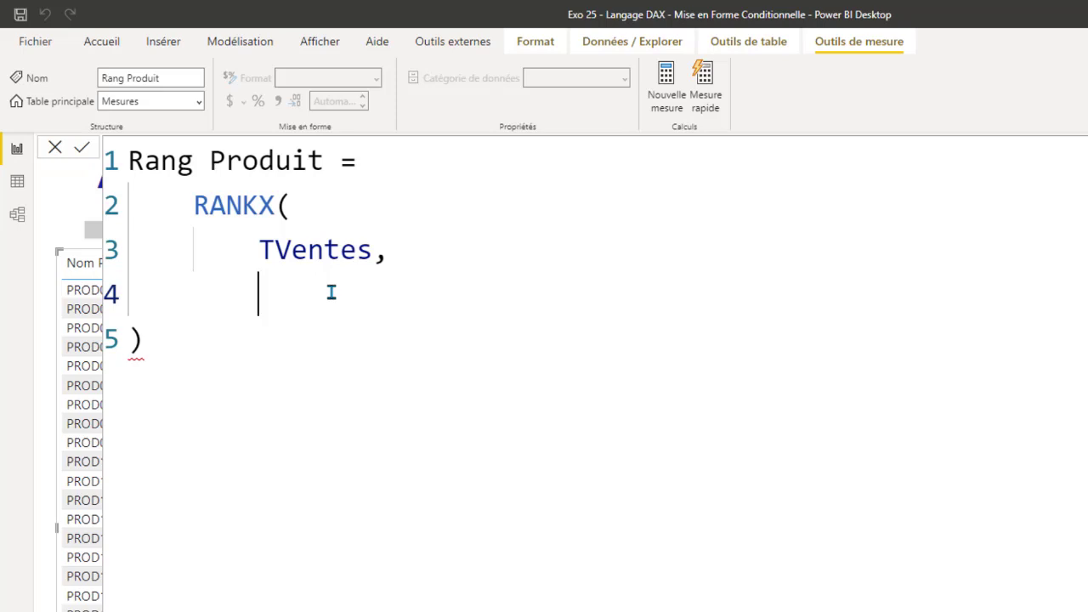
# Step: Enter [Total Ventes] as the RANKX expression, leave the optional value argument empty and start a new line
pyautogui.write('tot')
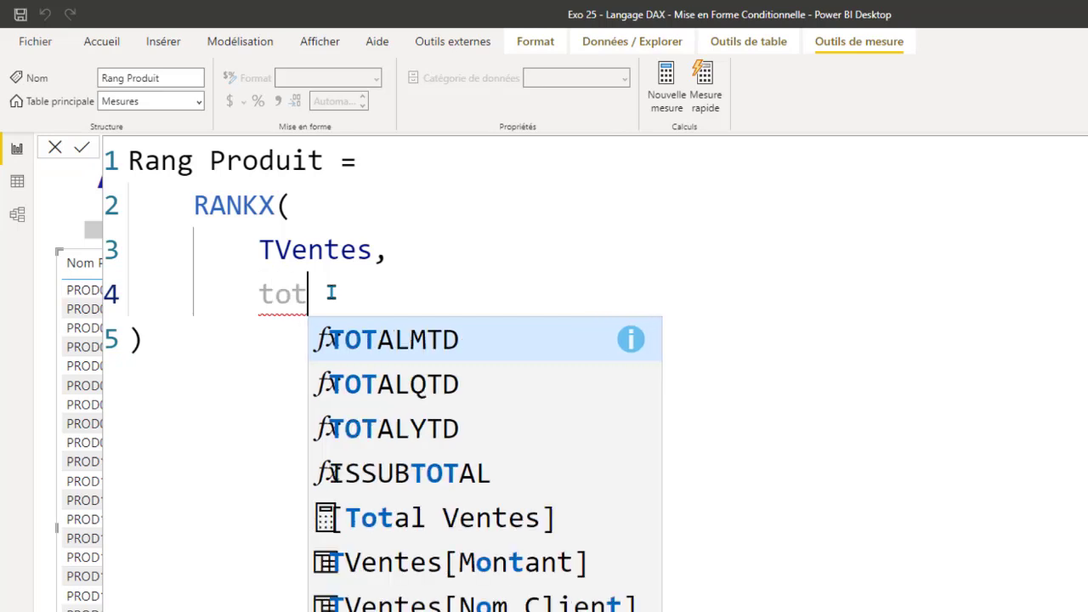
pyautogui.click(445, 520)
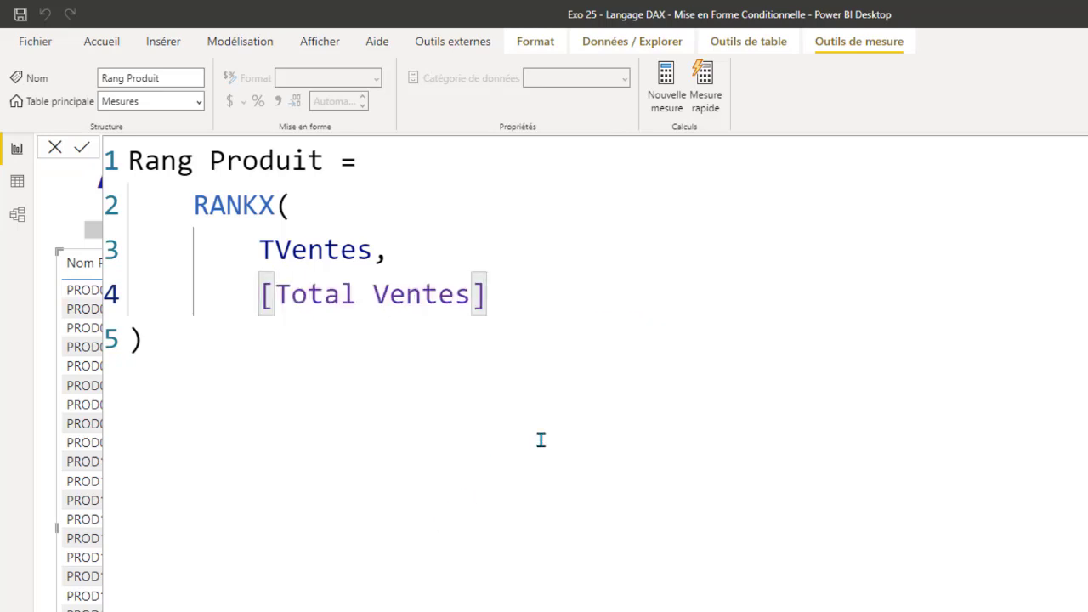
pyautogui.write(',')
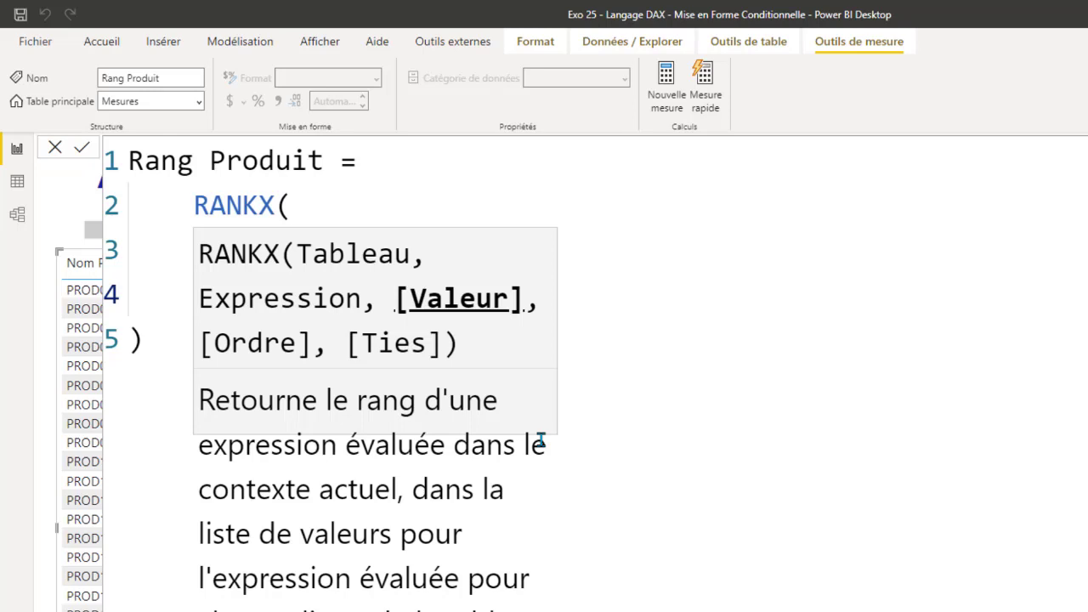
pyautogui.write(',')
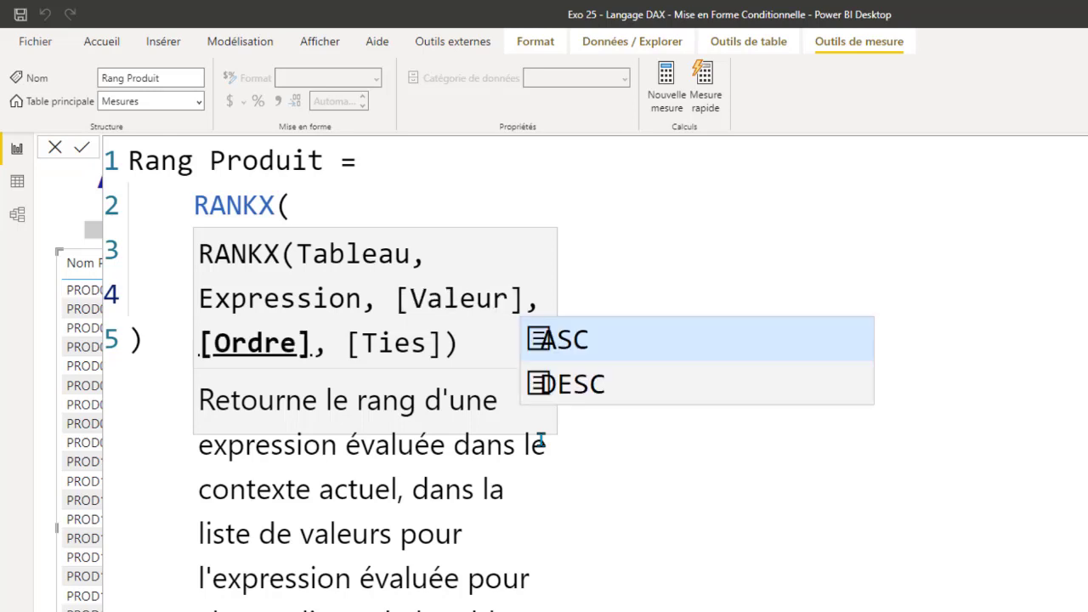
pyautogui.hotkey('shift', 'Return')
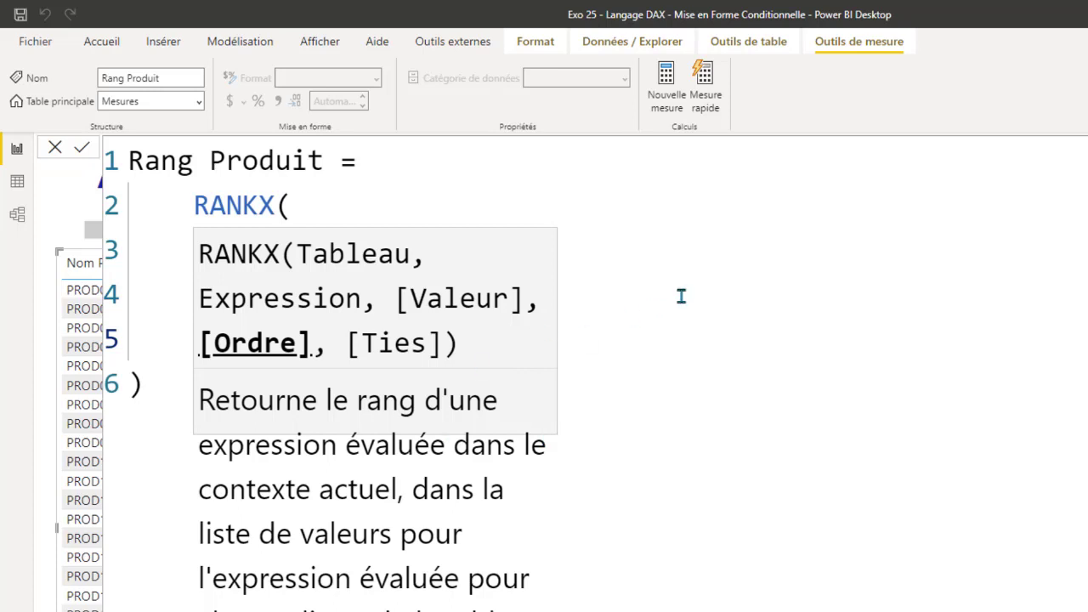
# Step: Set the RANKX order to DESC and close the function with a parenthesis on its own line
pyautogui.click(680, 296)
pyautogui.hotkey('shift', 'Return')
pyautogui.write('DE')
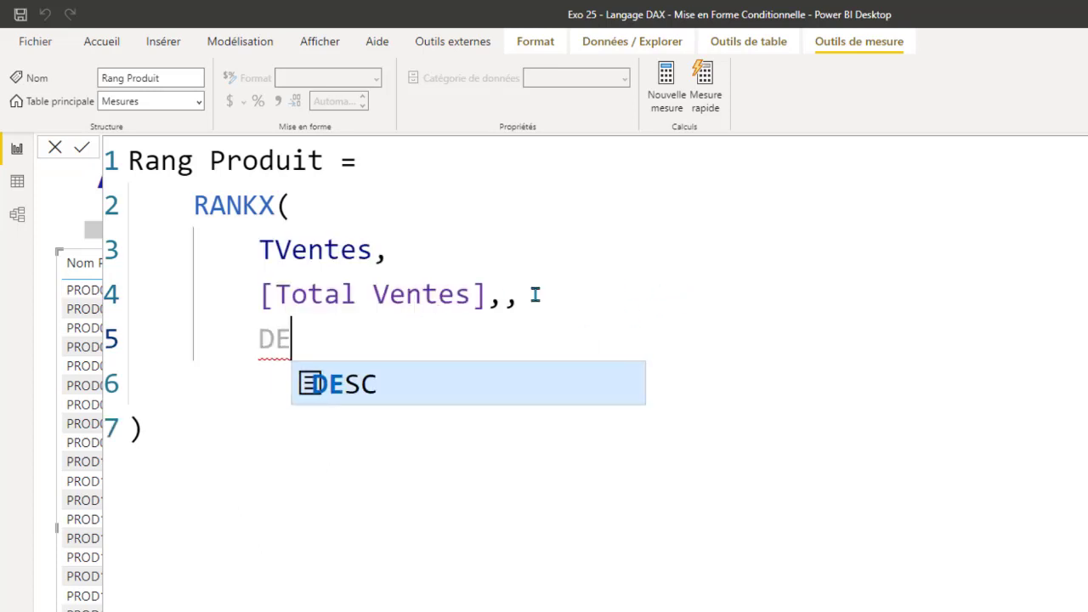
pyautogui.write('SC')
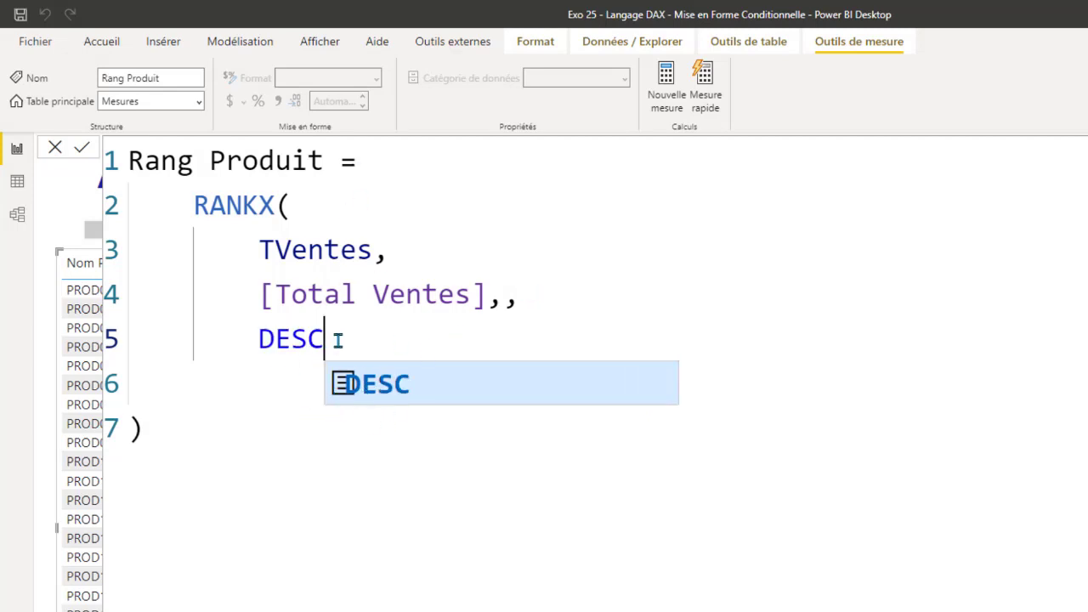
pyautogui.hotkey('shift', 'Return')
pyautogui.press('BackSpace')
pyautogui.write(')')
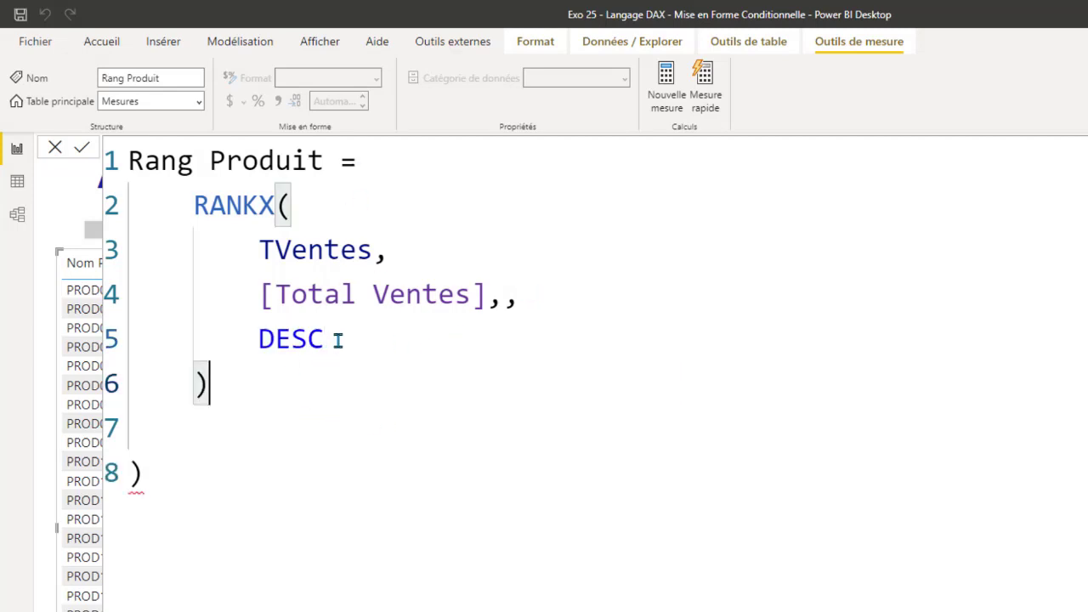
# Step: Remove the surplus closing parenthesis and the empty line at the end of the Rang Produit formula
pyautogui.click(167, 446)
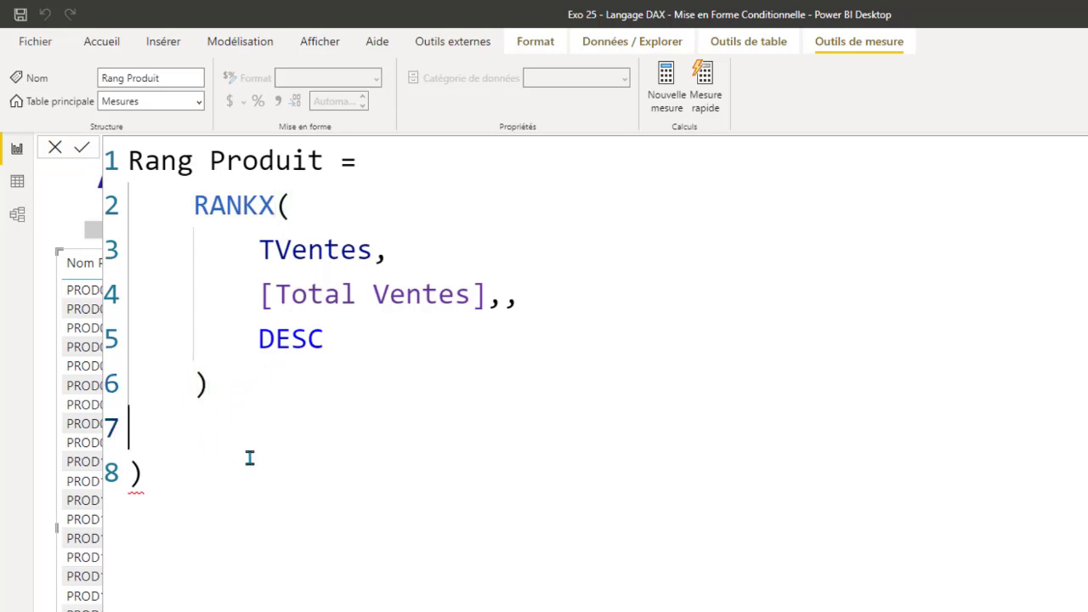
pyautogui.press('BackSpace')
pyautogui.click(153, 431)
pyautogui.press('BackSpace')
pyautogui.press('BackSpace')
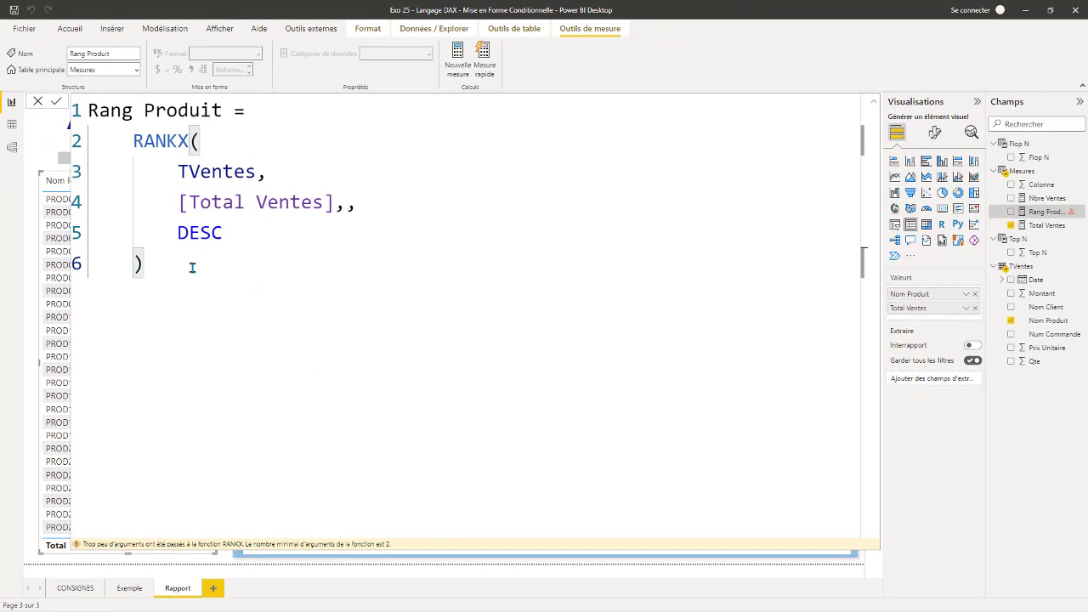
# Step: Commit the Rang Produit measure and add it as a column to the slightly widened product table
pyautogui.press('Return')
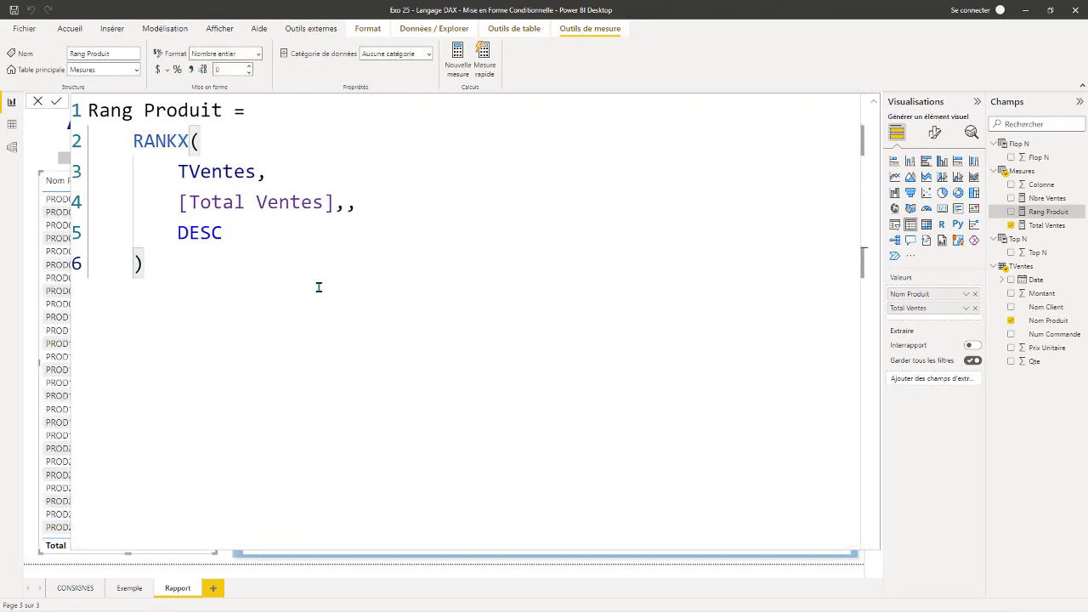
pyautogui.click(871, 103)
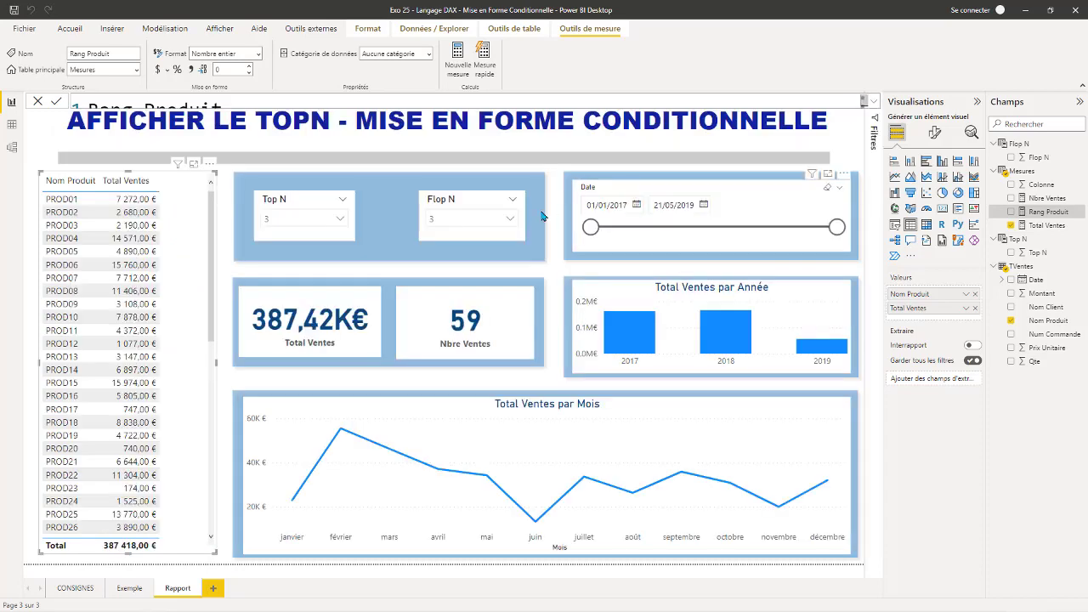
pyautogui.moveTo(218, 366); pyautogui.dragTo(227, 366)
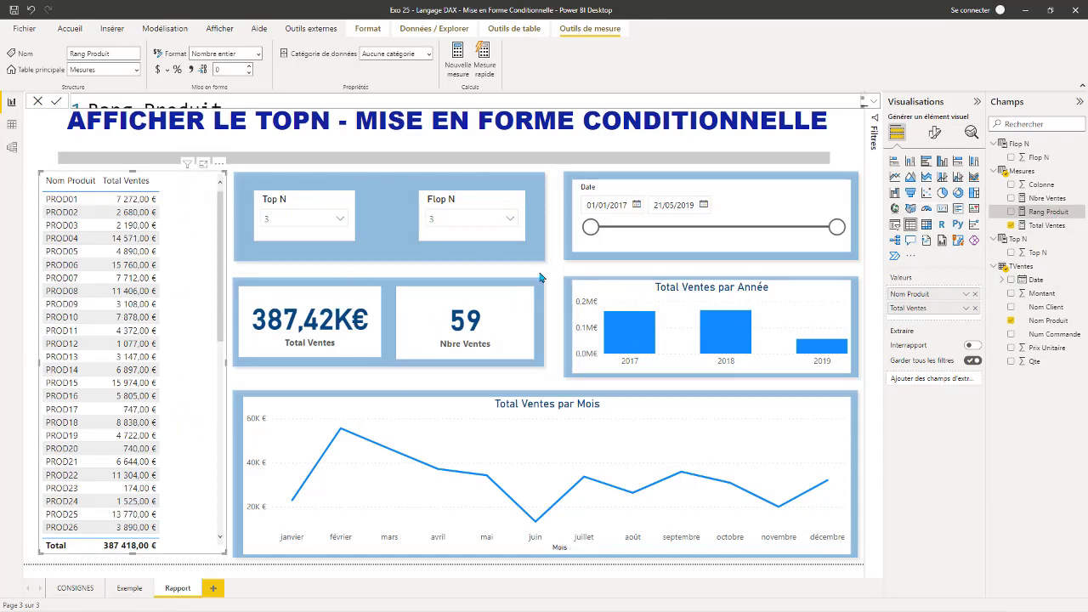
pyautogui.moveTo(1049, 211); pyautogui.dragTo(938, 321)
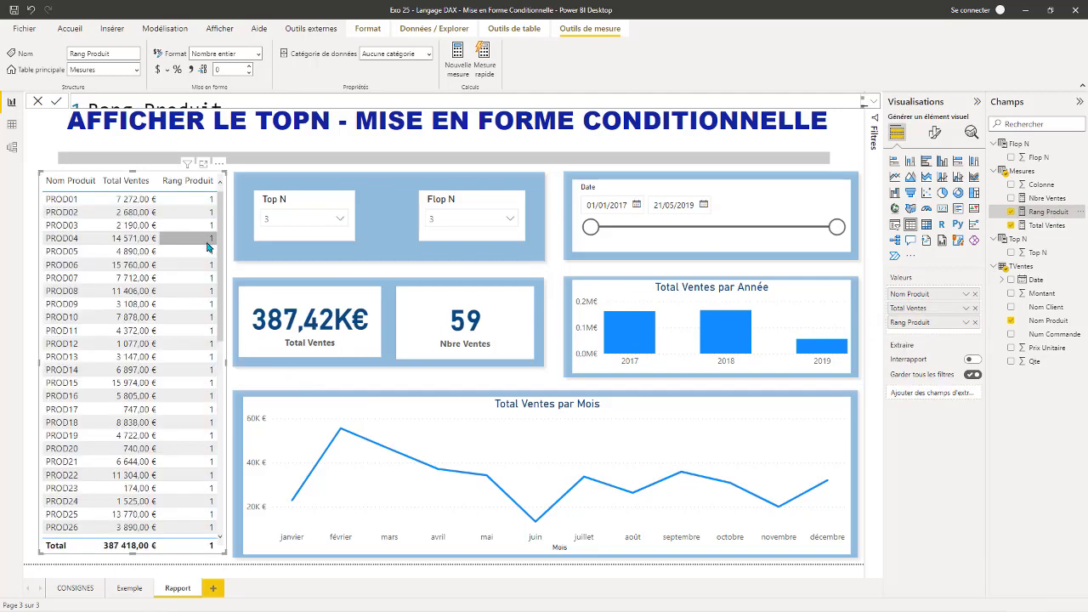
pyautogui.scroll(-10, 211, 255)
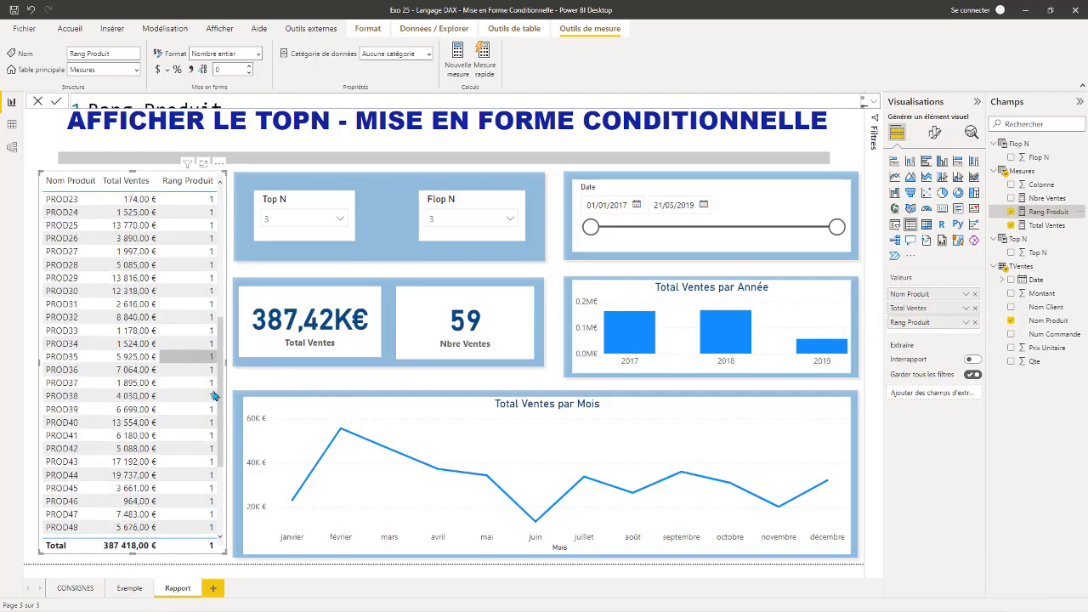
pyautogui.scroll(10, 213, 405)
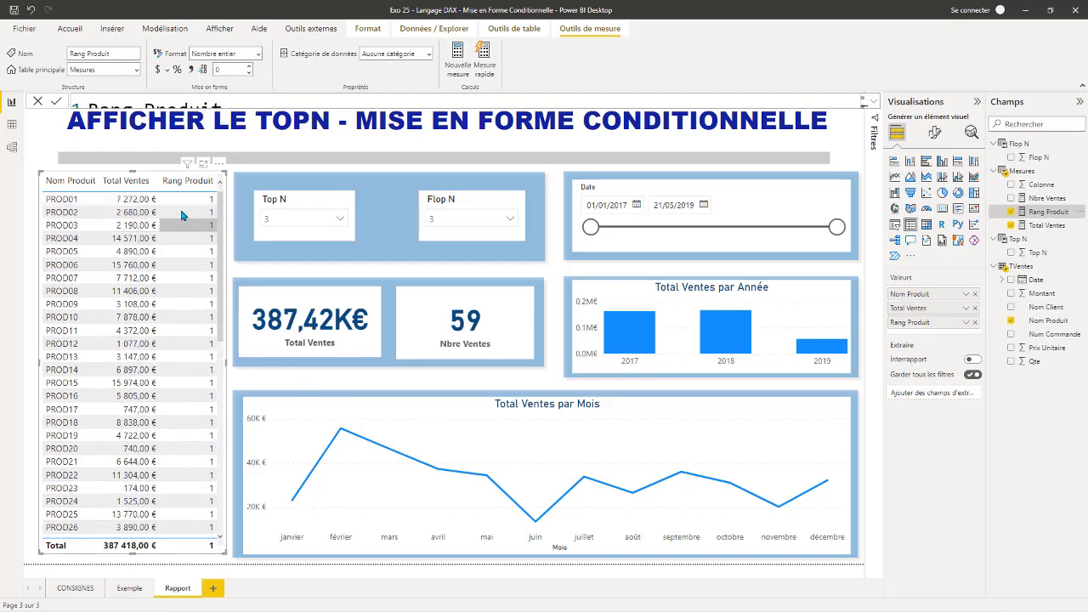
# Step: Wrap TVentes in ALL() as the first RANKX argument of the Rang Produit measure and commit the formula
pyautogui.click(865, 102)
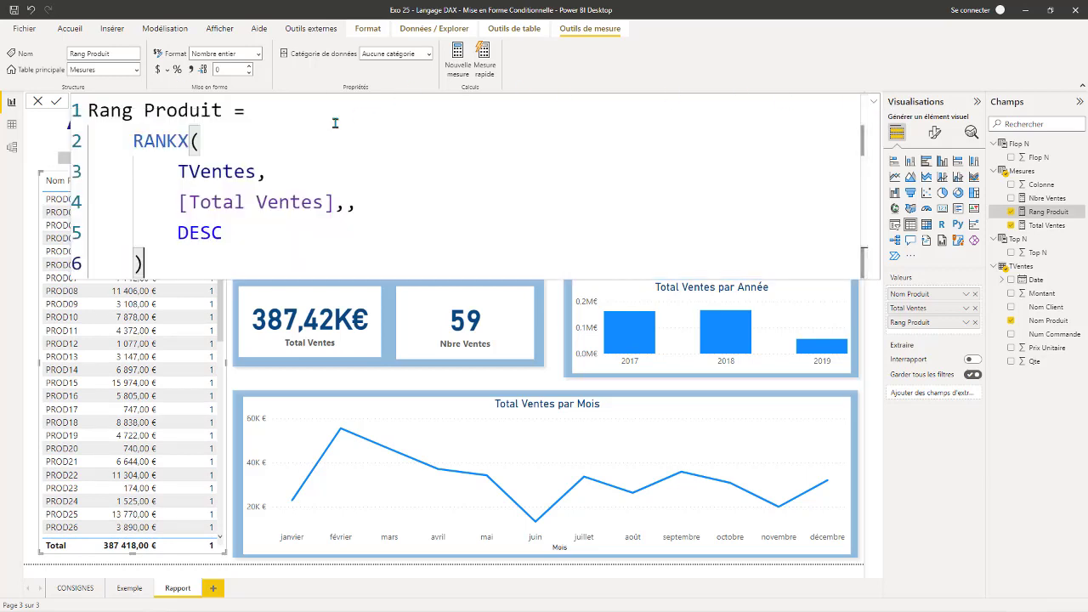
pyautogui.click(181, 172)
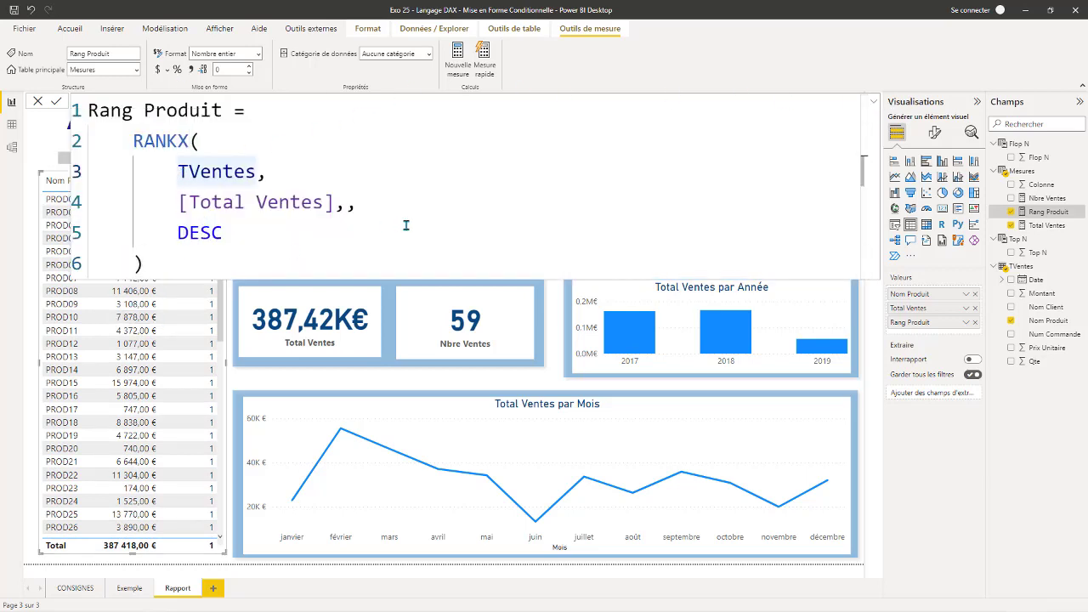
pyautogui.write('ALL')
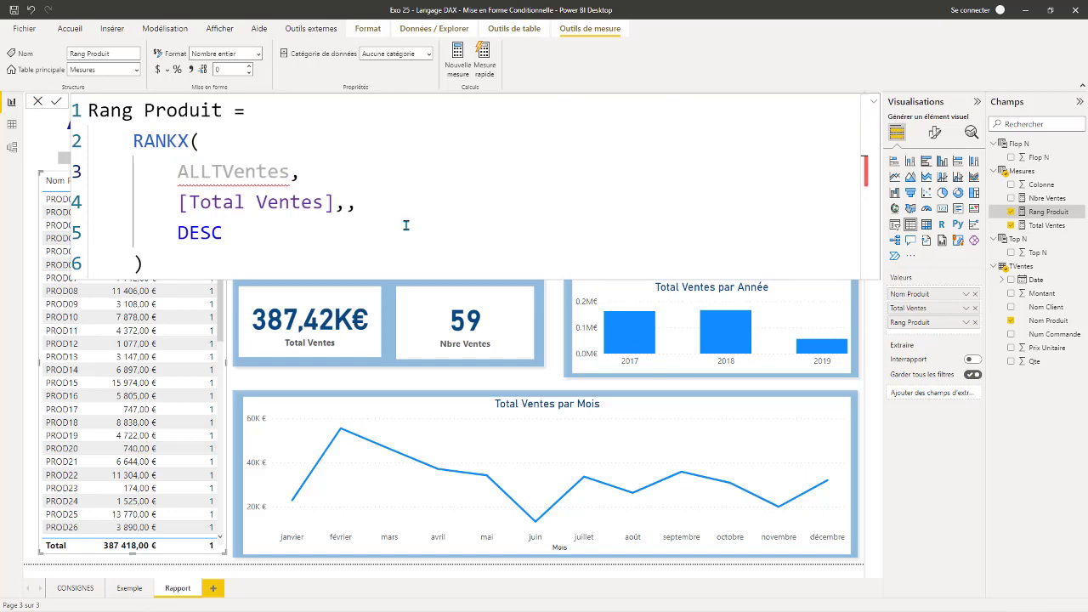
pyautogui.write('(')
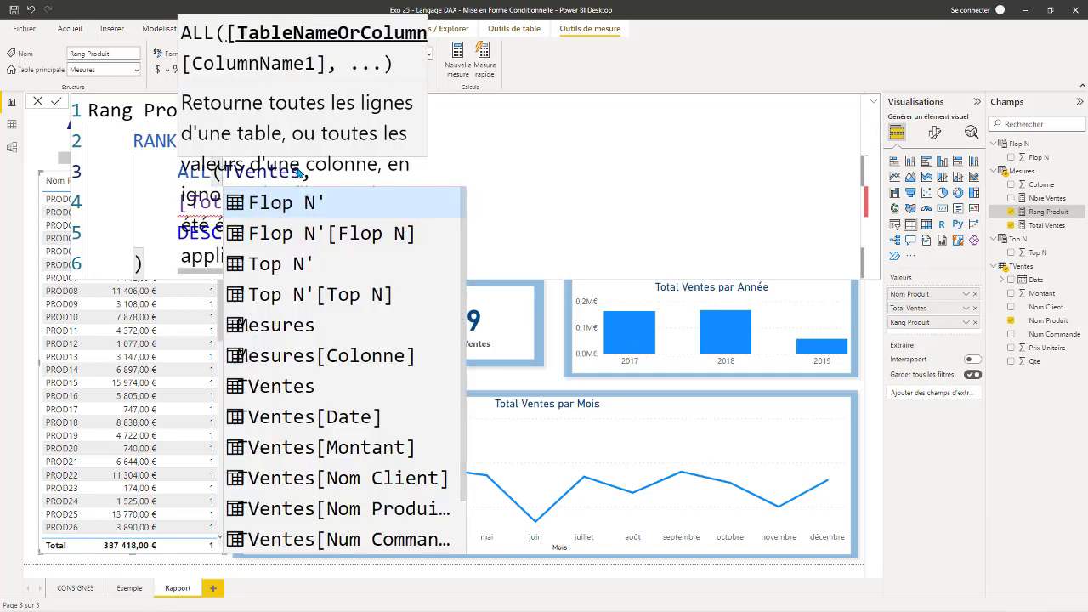
pyautogui.press('Escape')
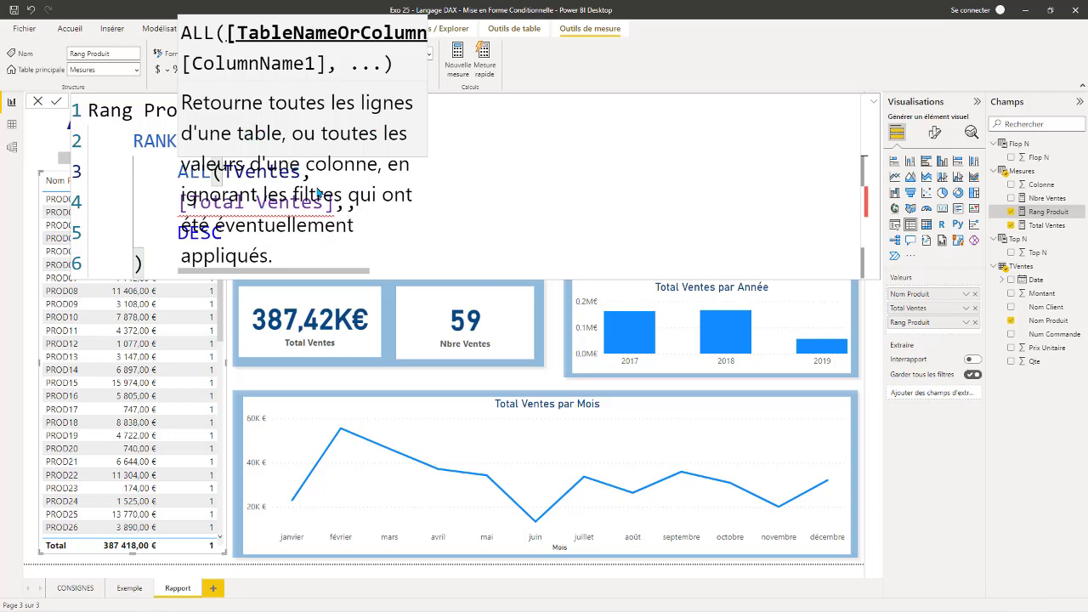
pyautogui.moveTo(491, 127); pyautogui.dragTo(489, 121)
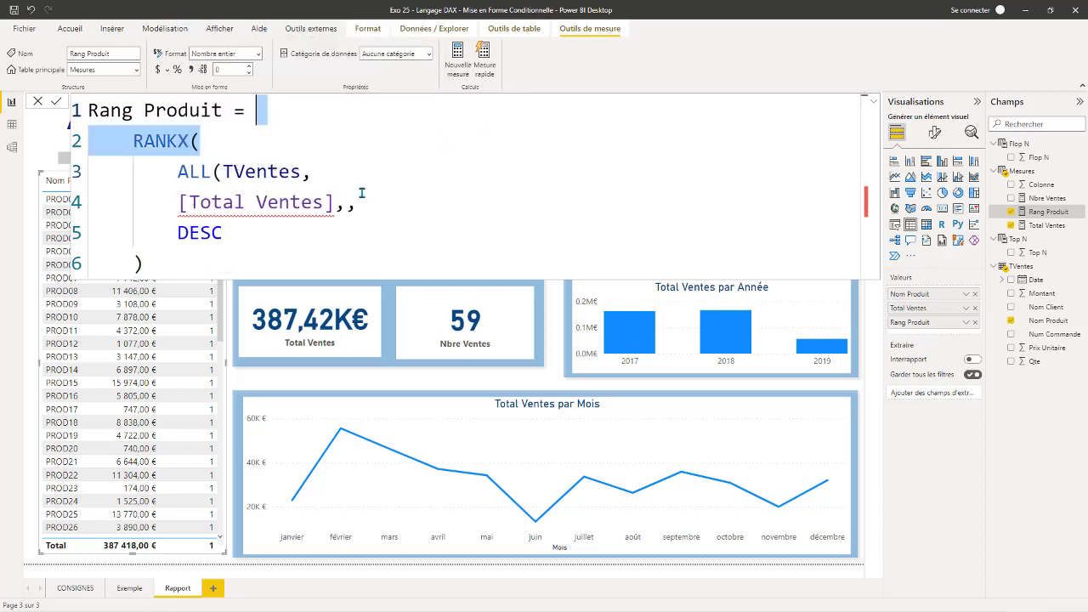
pyautogui.click(303, 174)
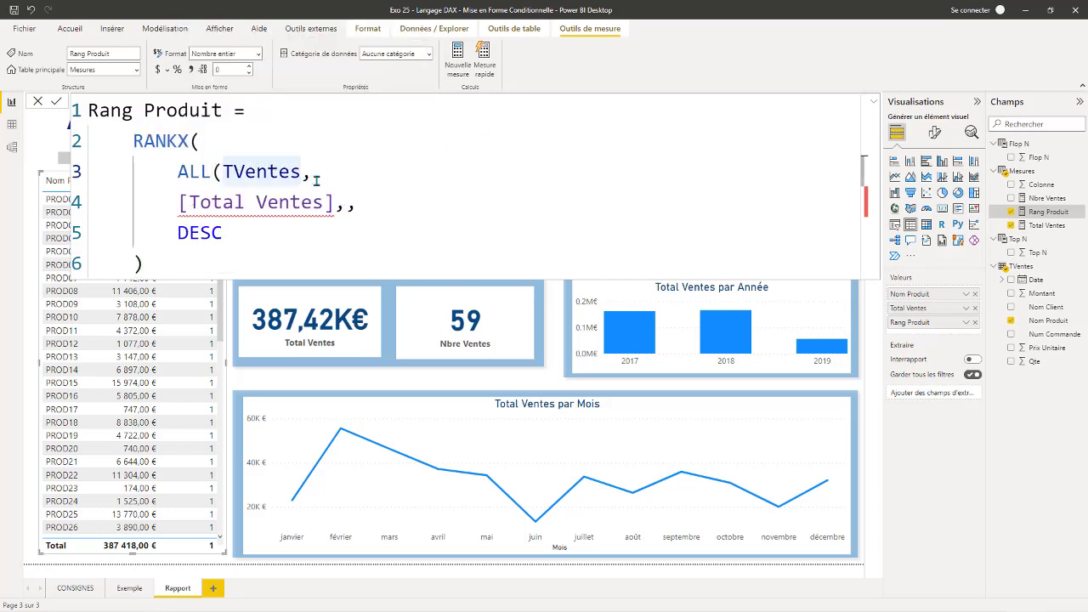
pyautogui.write(')')
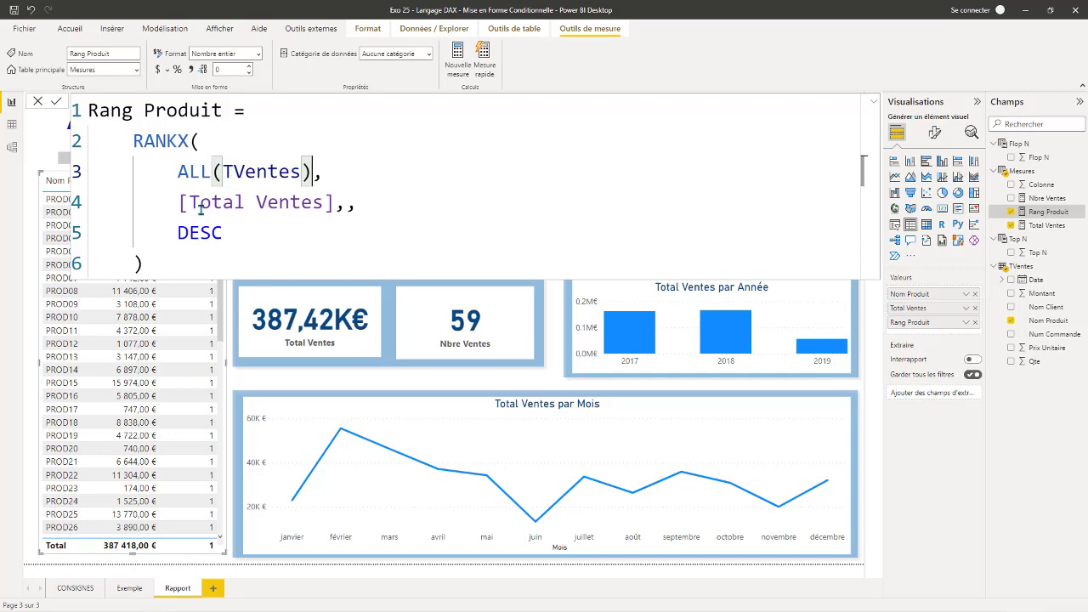
pyautogui.click(188, 265)
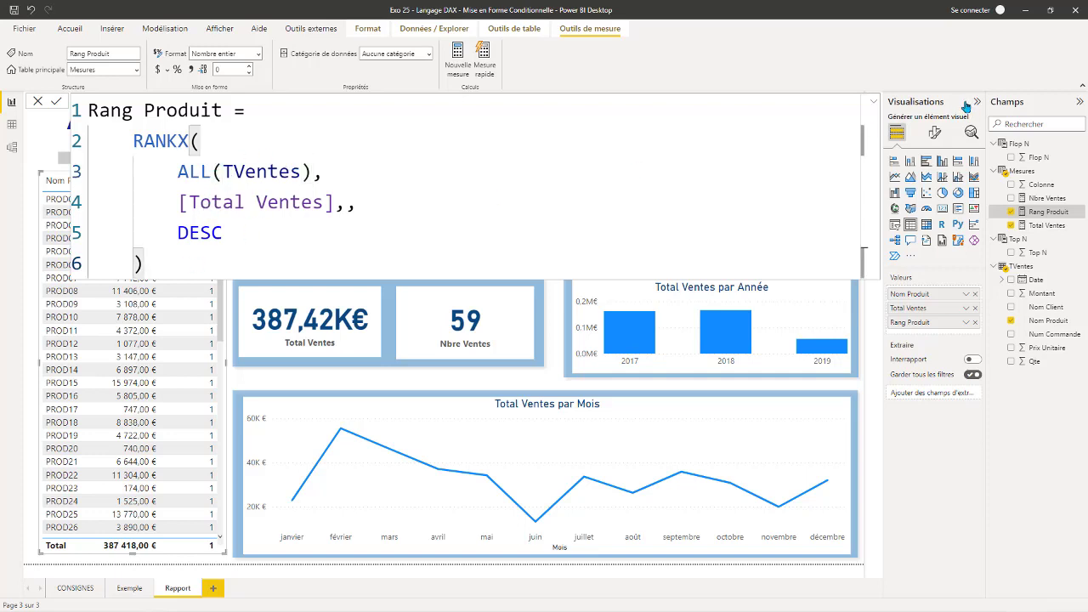
pyautogui.click(876, 103)
pyautogui.click(875, 102)
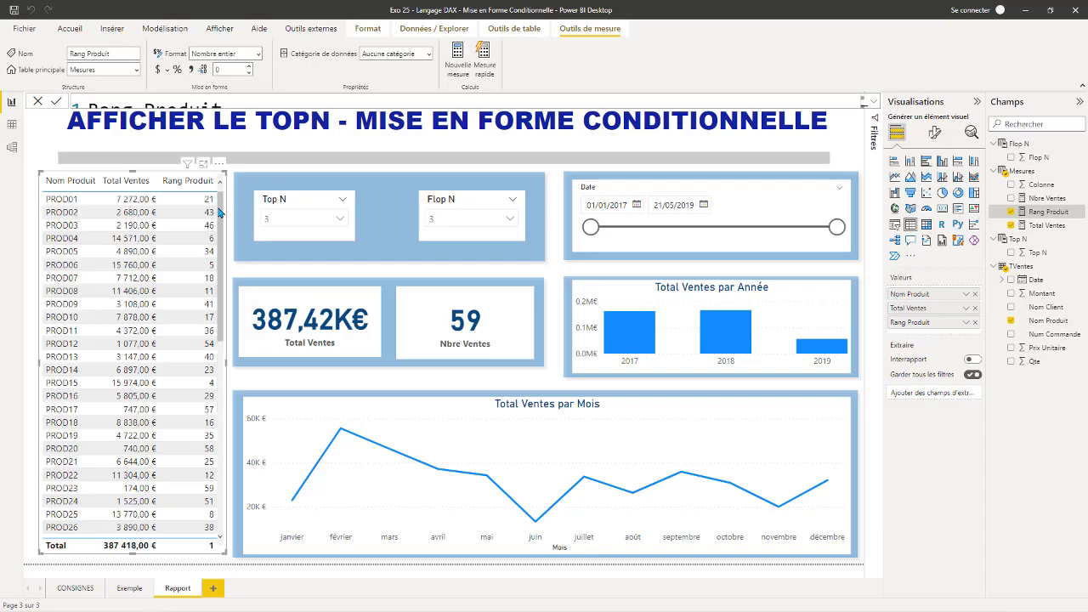
# Step: Review the product ranks down the table and sort it by Rang Produit in ascending order
pyautogui.moveTo(221, 204); pyautogui.dragTo(238, 415)
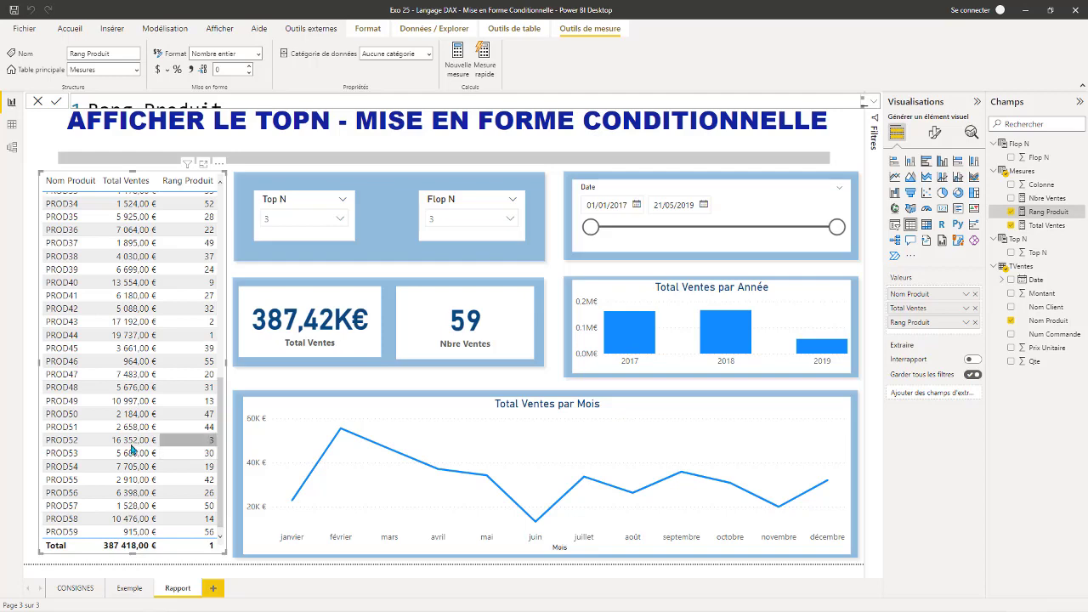
pyautogui.scroll(1, 219, 388)
pyautogui.moveTo(220, 389); pyautogui.dragTo(221, 178)
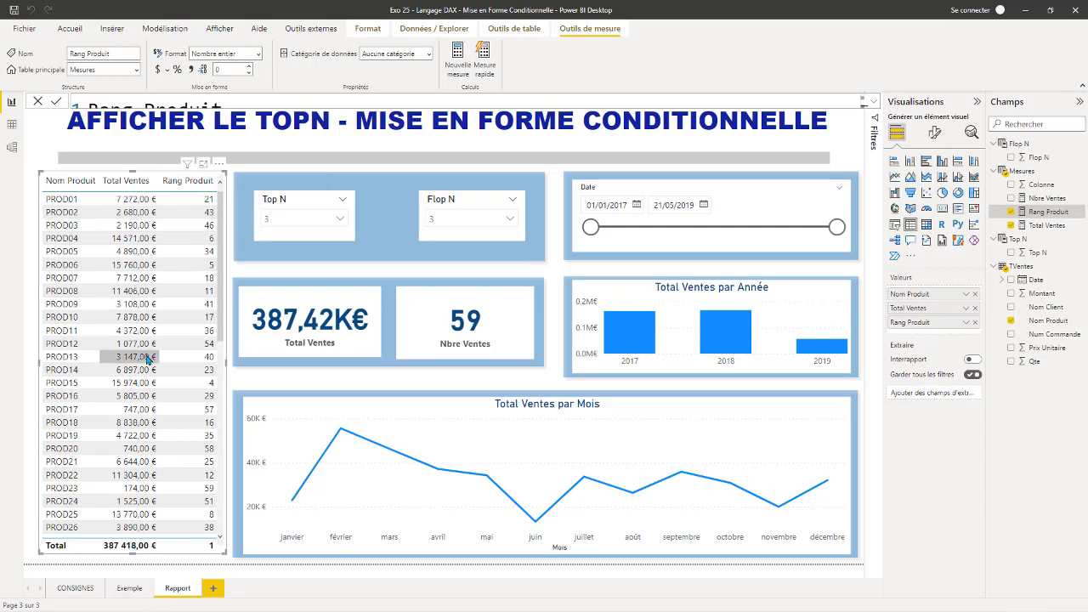
pyautogui.click(188, 180)
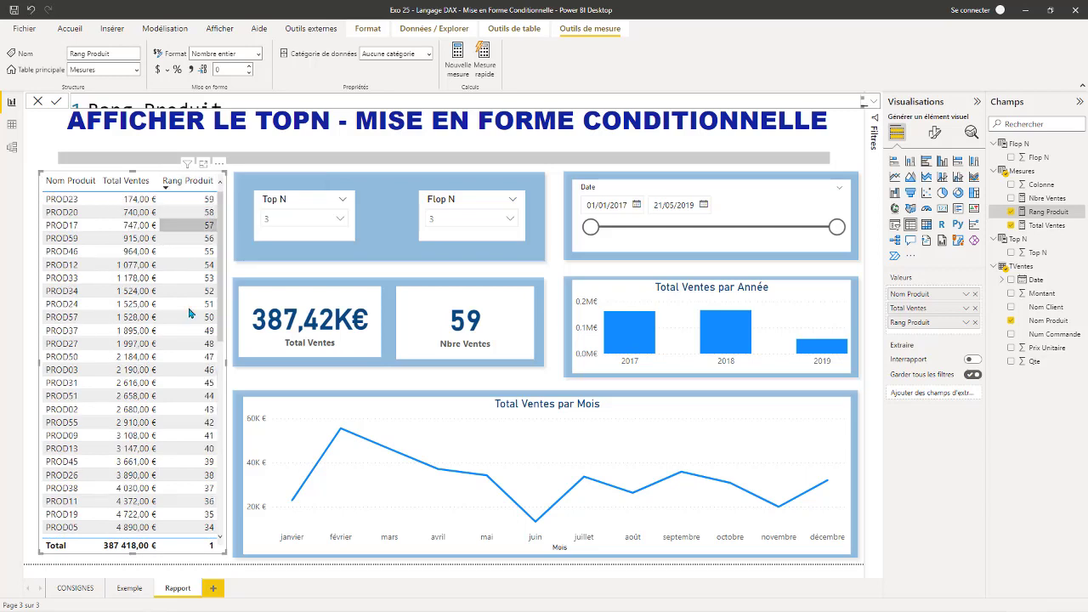
pyautogui.click(183, 180)
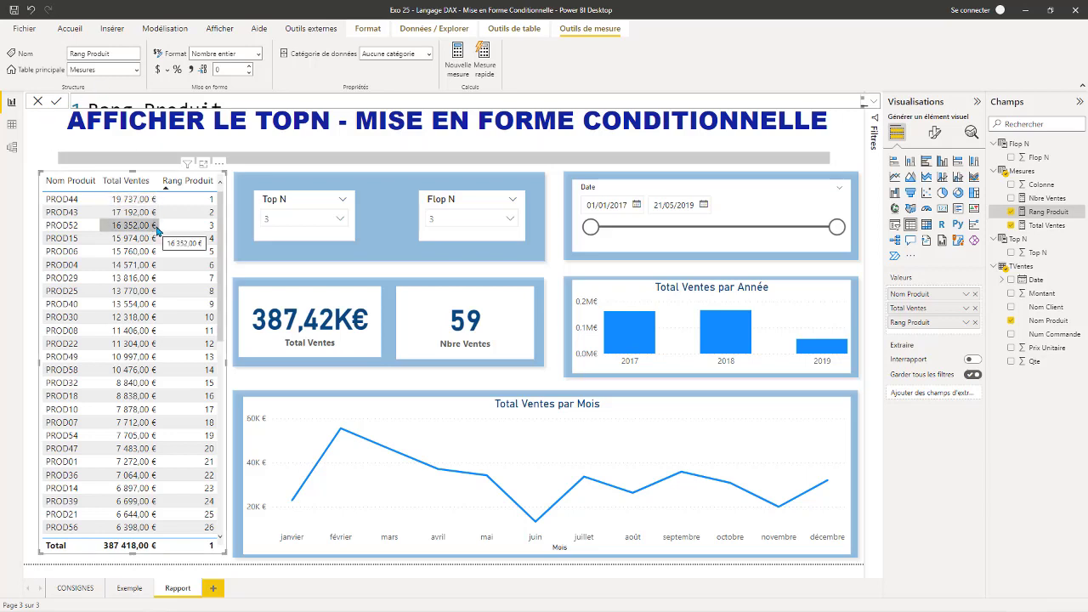
# Step: Check the selections in the Top N and Flop N slicers and leave no visual selected
pyautogui.click(292, 220)
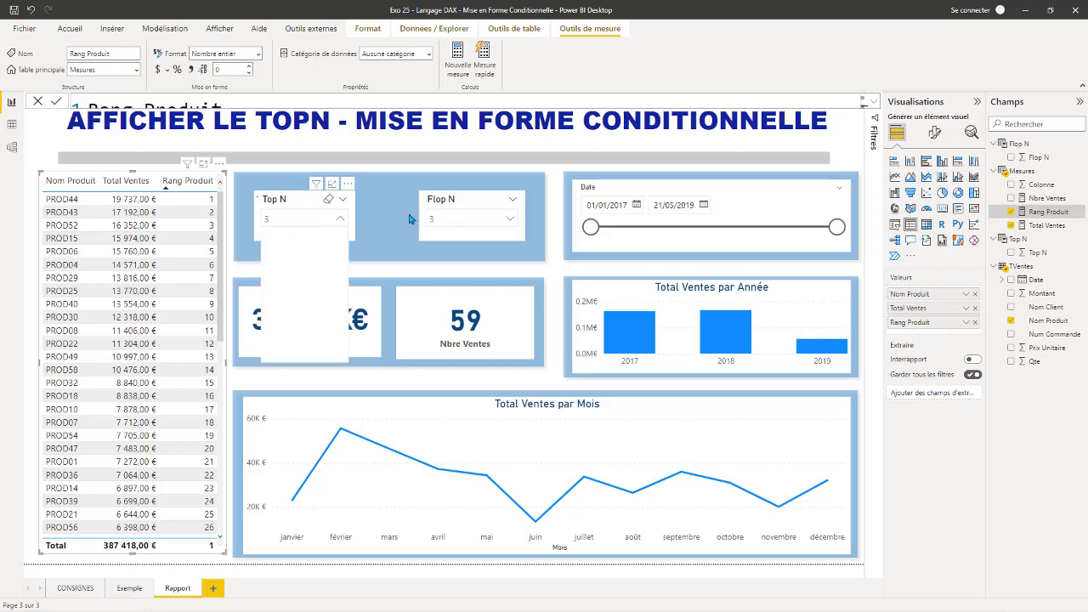
pyautogui.click(459, 220)
pyautogui.click(309, 219)
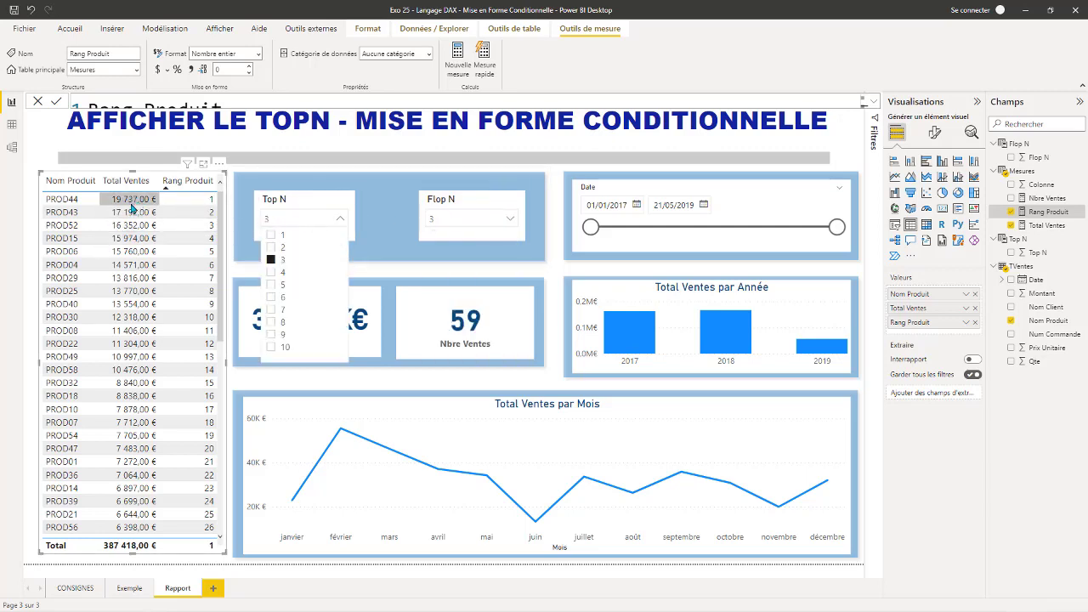
pyautogui.click(378, 193)
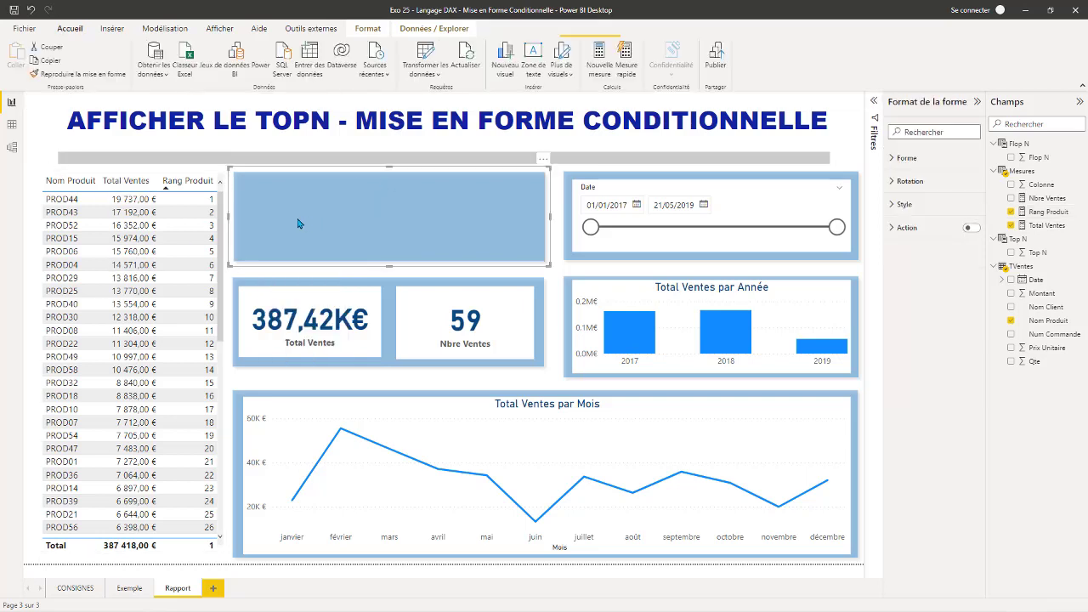
pyautogui.click(35, 144)
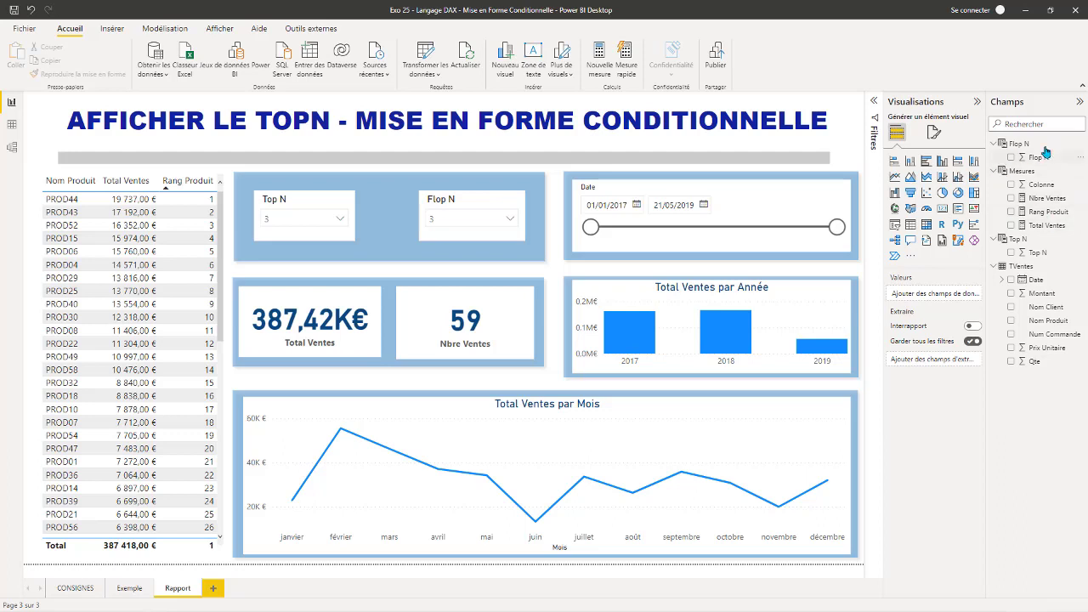
# Step: Create a new measure in the Top N table and name it Valeur TopN
pyautogui.rightClick(1029, 244)
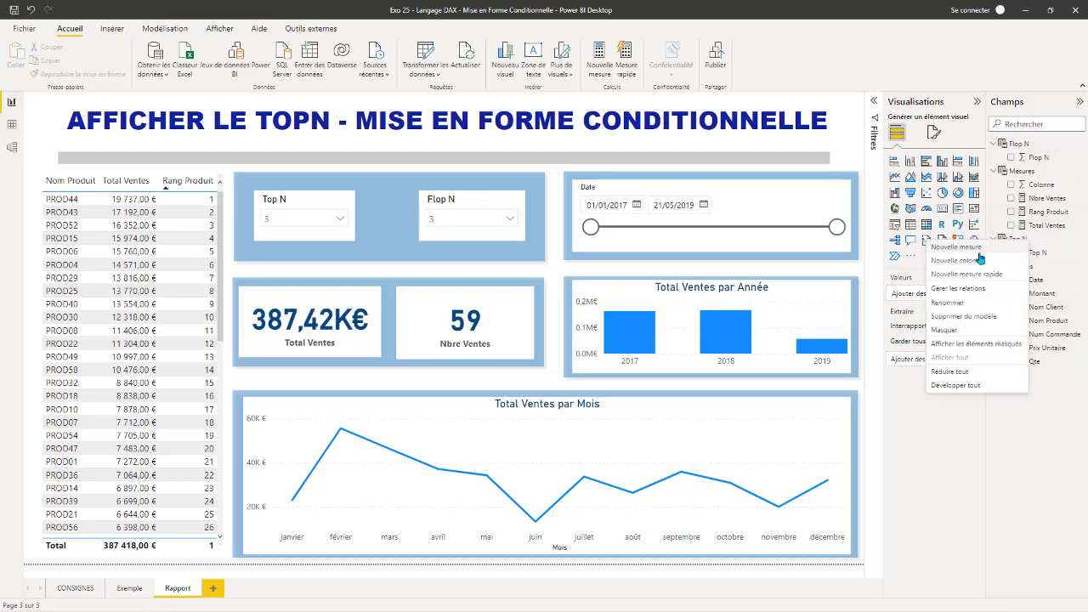
pyautogui.press('Escape')
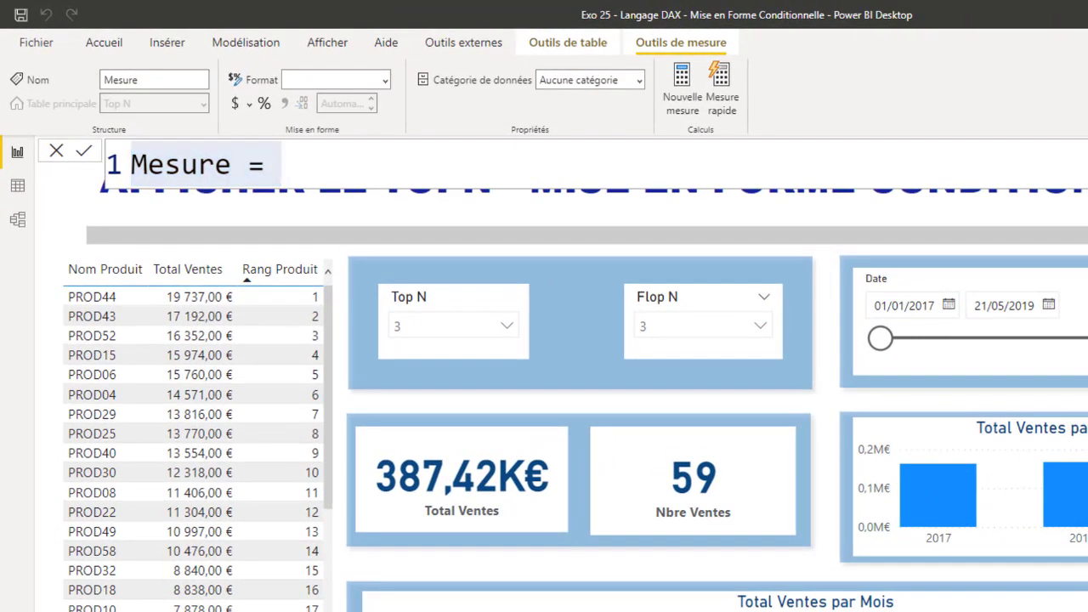
pyautogui.moveTo(229, 166); pyautogui.dragTo(128, 163)
pyautogui.write('Valeur ')
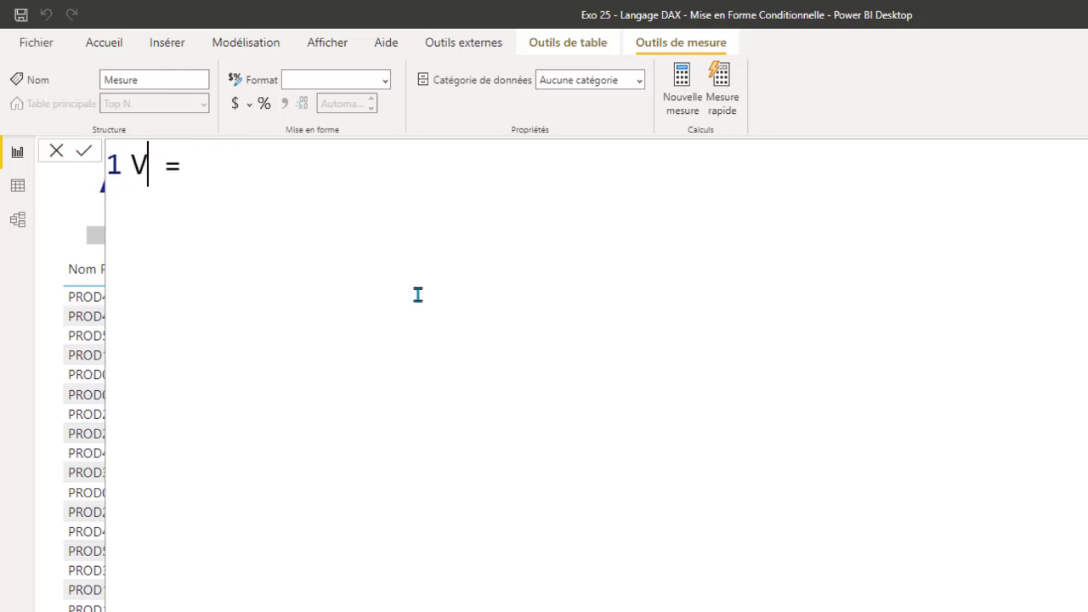
pyautogui.write('Top')
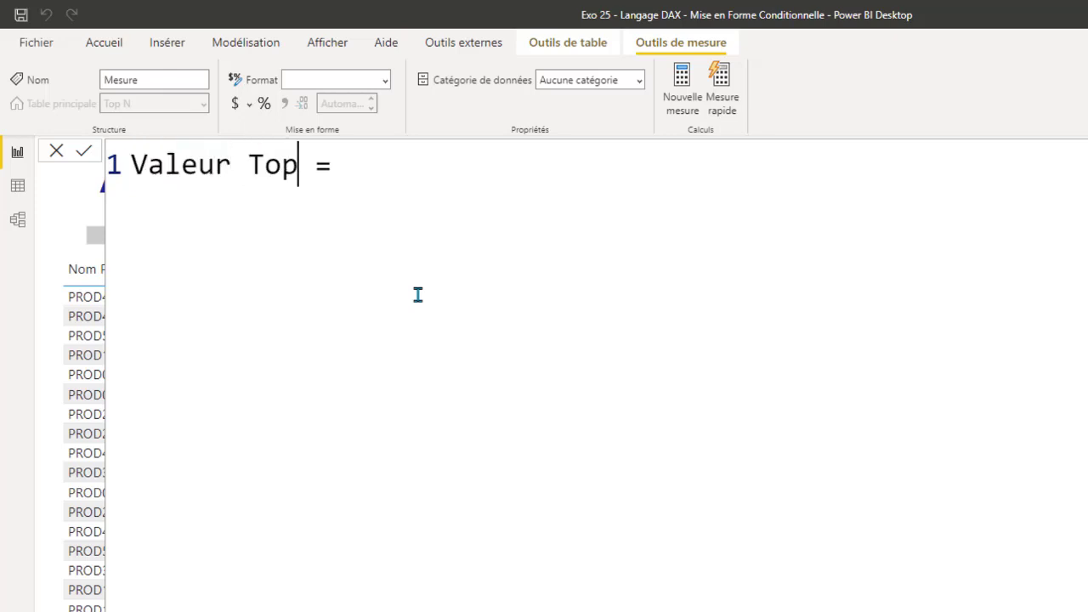
pyautogui.write('N')
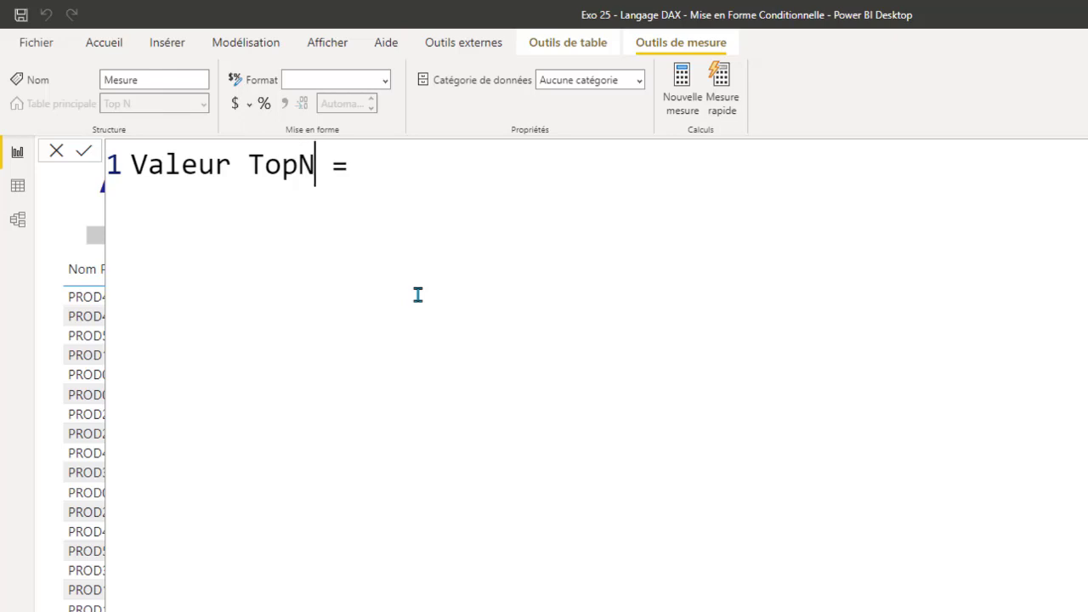
# Step: Start the Valeur TopN expression with SELECTEDVALUE( on an indented second line and add new lines below for its argument
pyautogui.hotkey('shift', 'Return')
pyautogui.press('Tab')
pyautogui.write('SE')
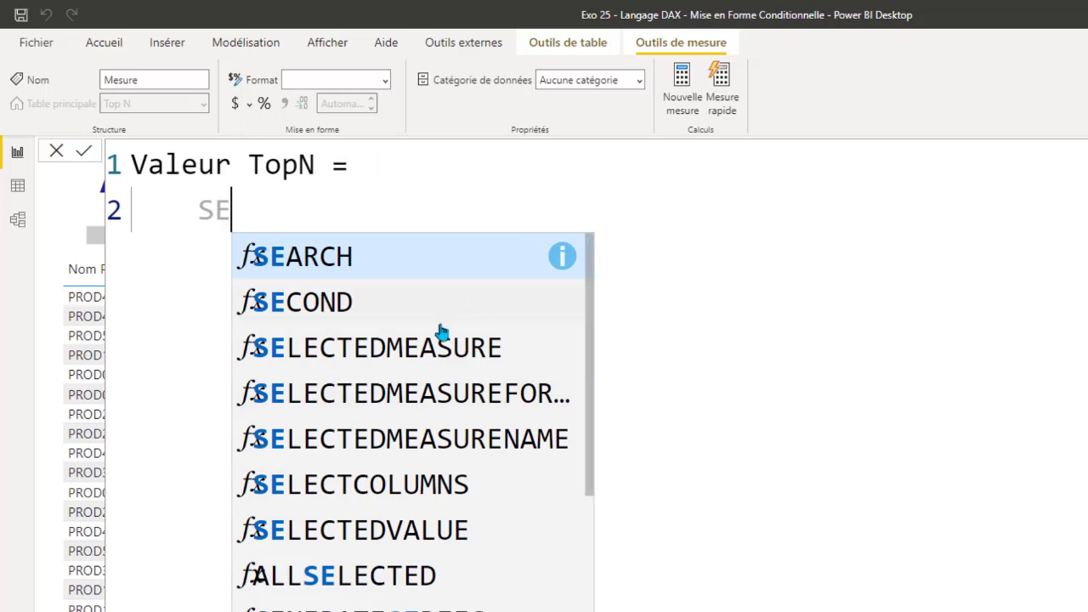
pyautogui.click(368, 531)
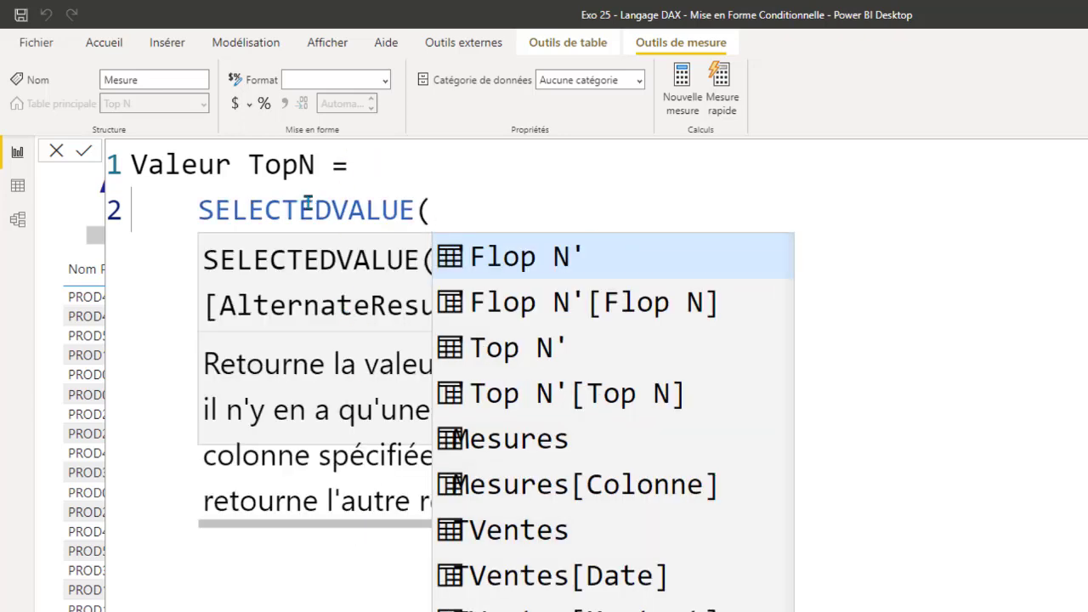
pyautogui.press('Escape')
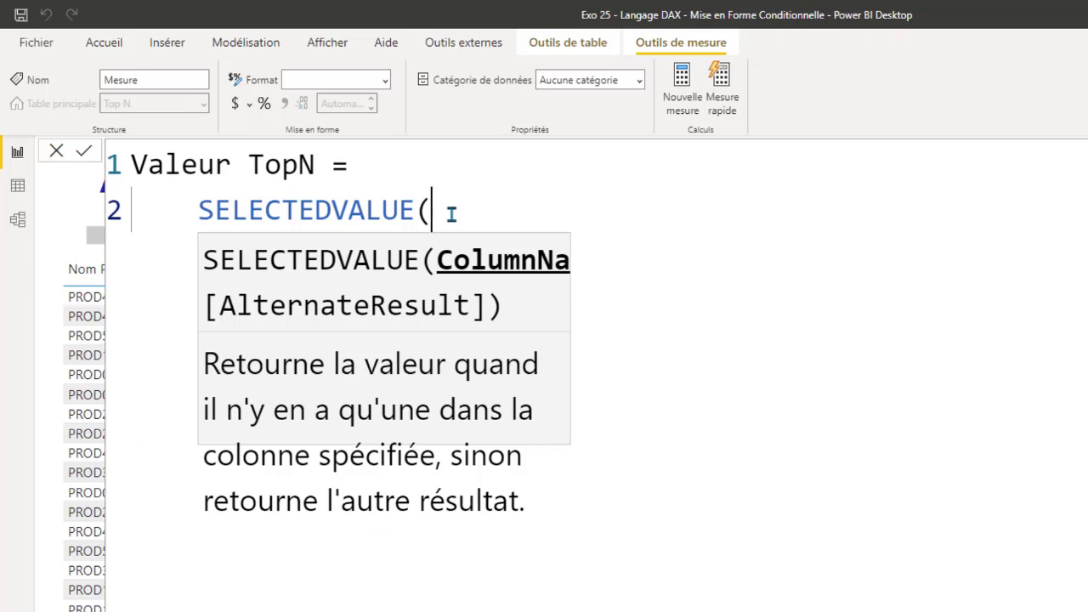
pyautogui.hotkey('shift', 'Return')
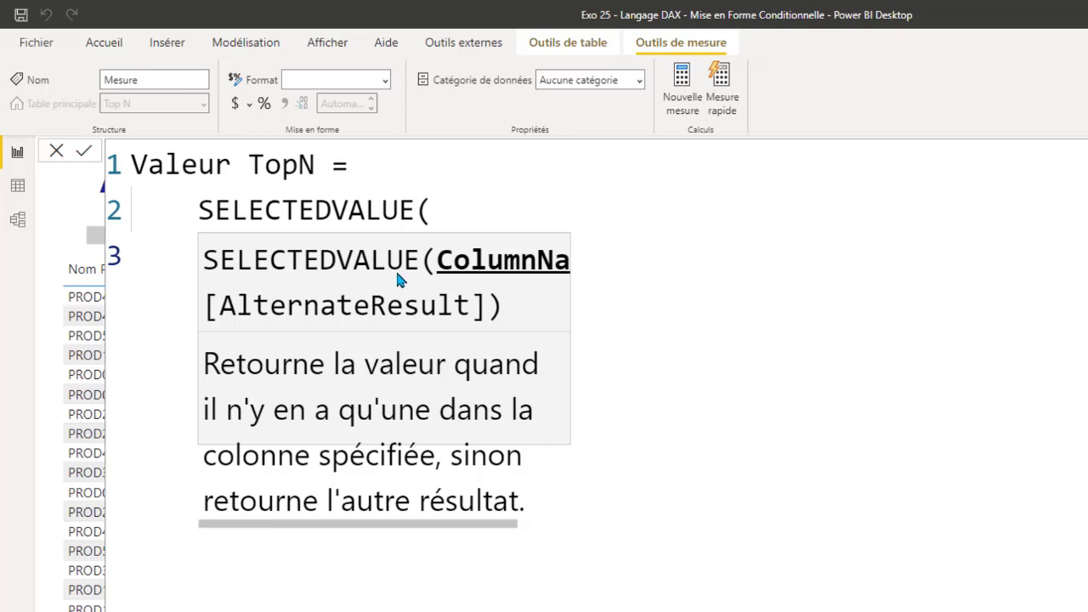
pyautogui.click(475, 213)
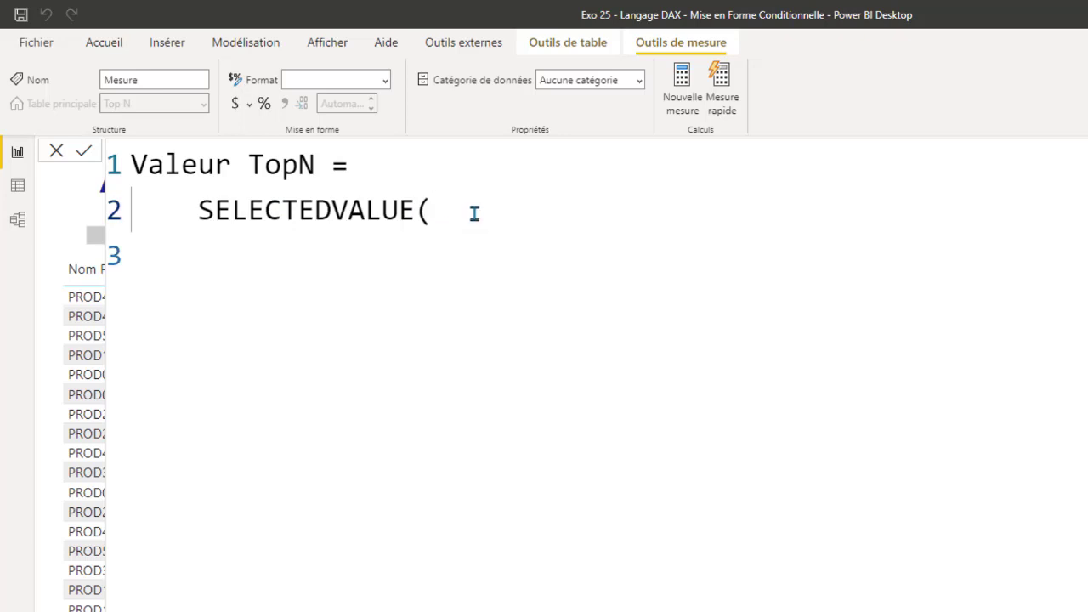
pyautogui.hotkey('shift', 'Return')
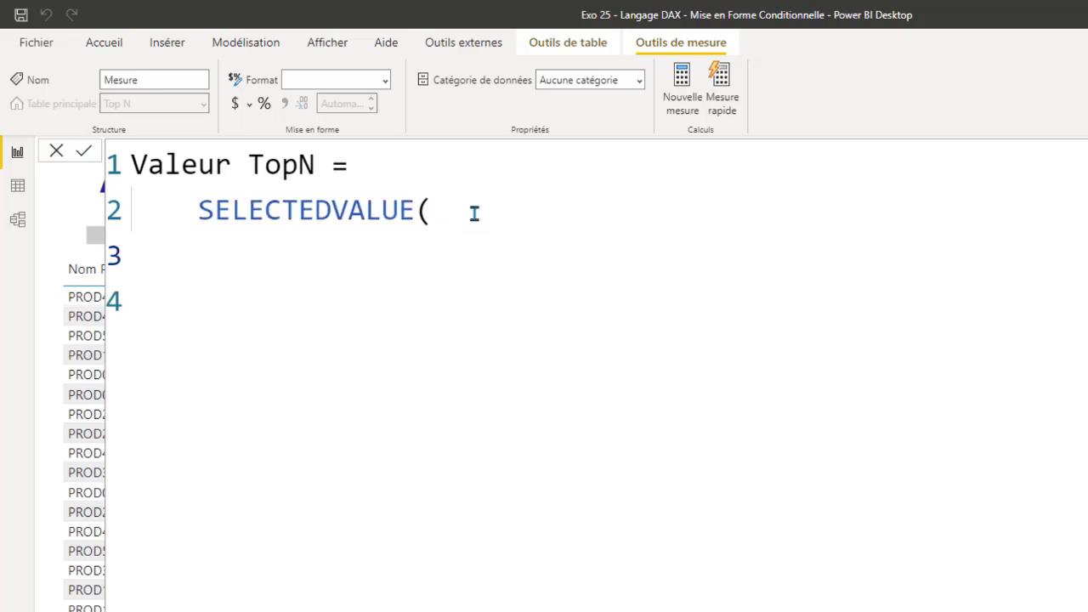
# Step: Supply 'Top N'[Top N] as the column argument of SELECTEDVALUE, followed by a comma and a new line for the alternate result
pyautogui.write('Top')
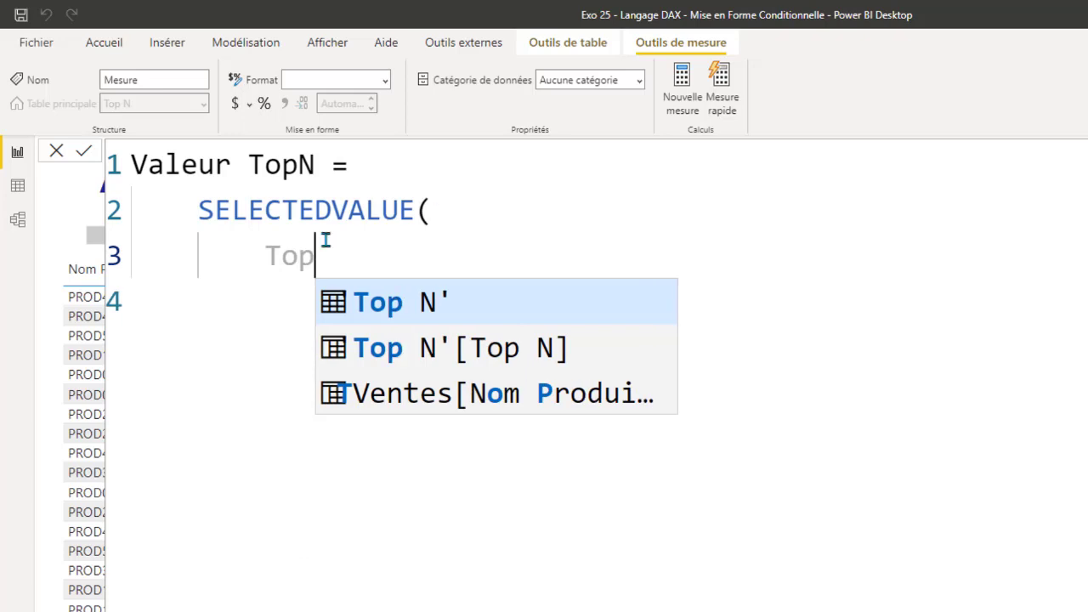
pyautogui.click(481, 348)
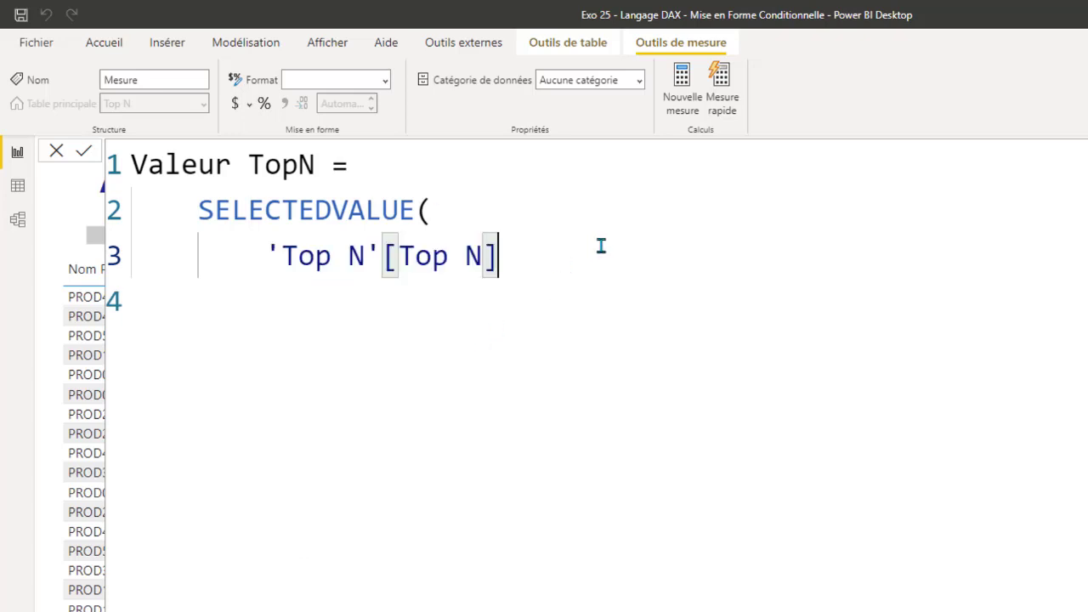
pyautogui.write(',')
pyautogui.hotkey('shift', 'Return')
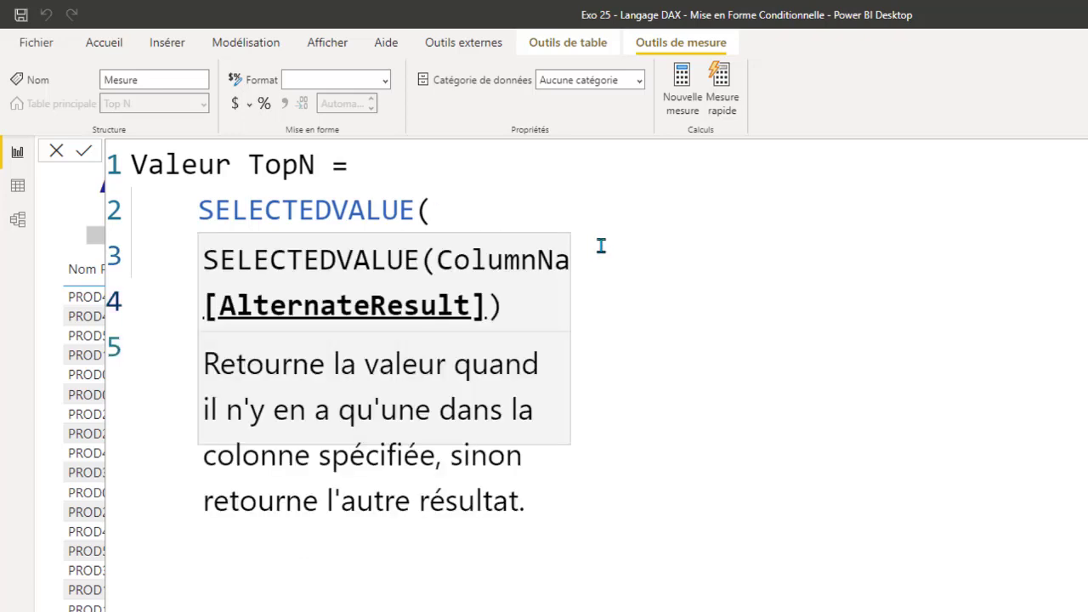
pyautogui.click(477, 219)
pyautogui.click(520, 259)
pyautogui.hotkey('shift', 'Return')
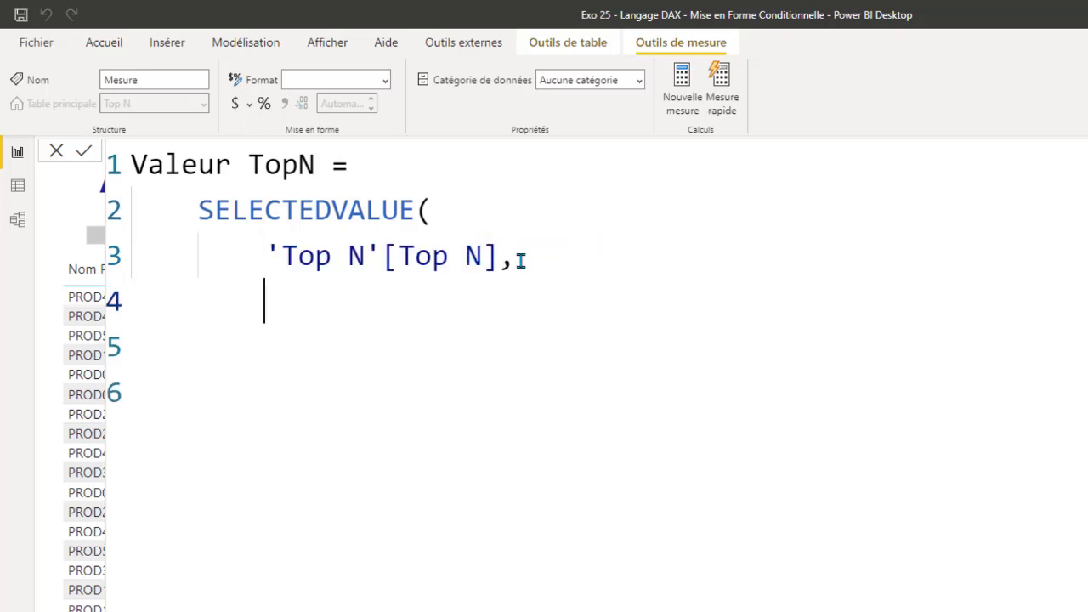
# Step: Set the alternate result to 5, close the function on its own line, and commit the Valeur TopN measure
pyautogui.write('5')
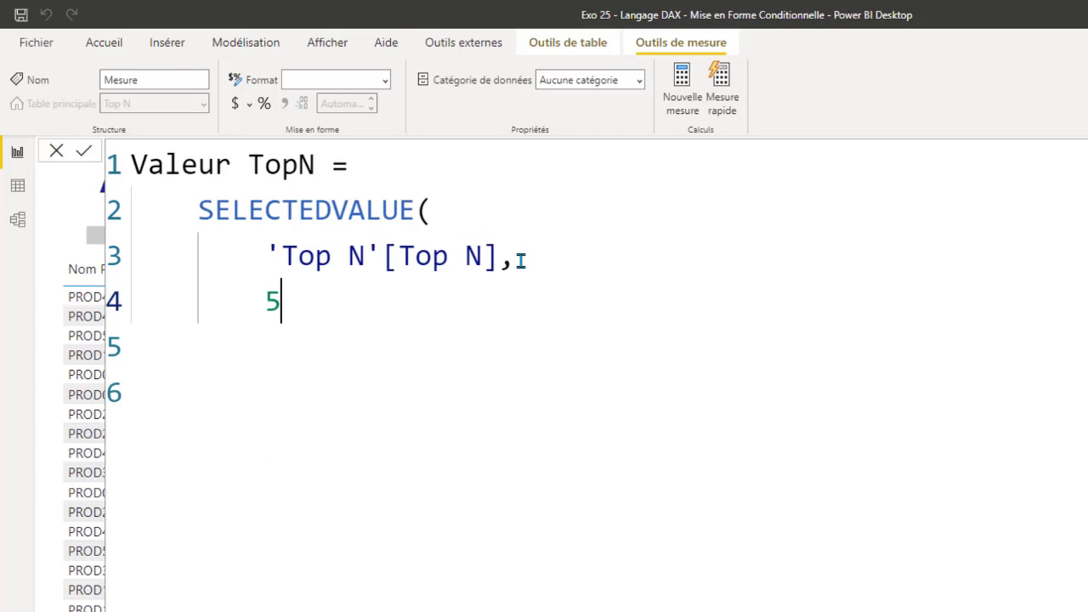
pyautogui.hotkey('shift', 'Return')
pyautogui.hotkey('shift', 'Tab')
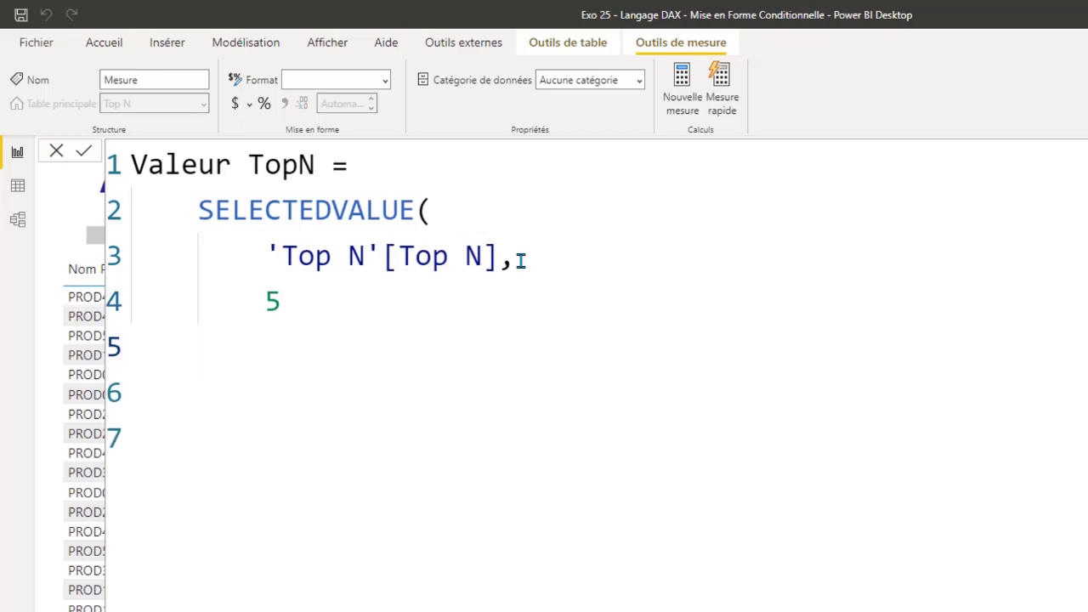
pyautogui.write(')')
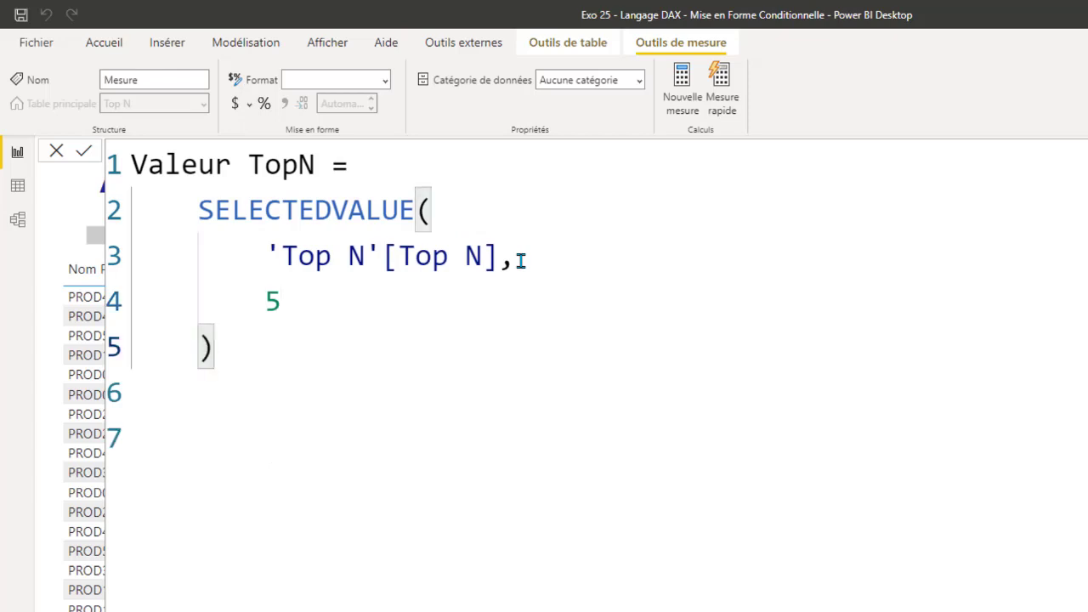
pyautogui.press('Return')
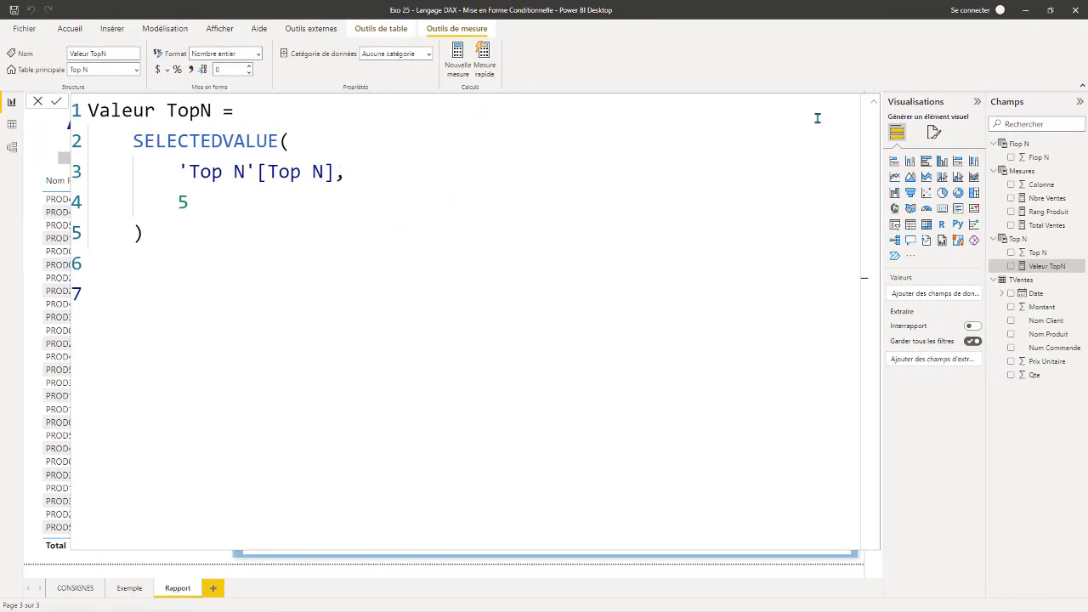
pyautogui.click(873, 105)
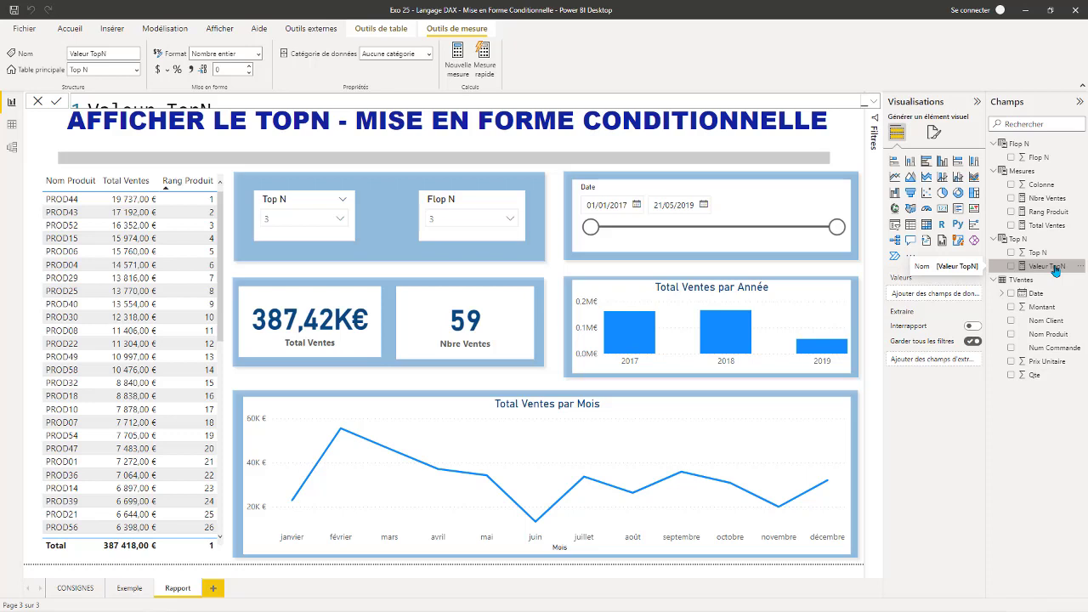
# Step: Create a new measure in the Flop N table and name it Valeur FlopN
pyautogui.rightClick(1039, 159)
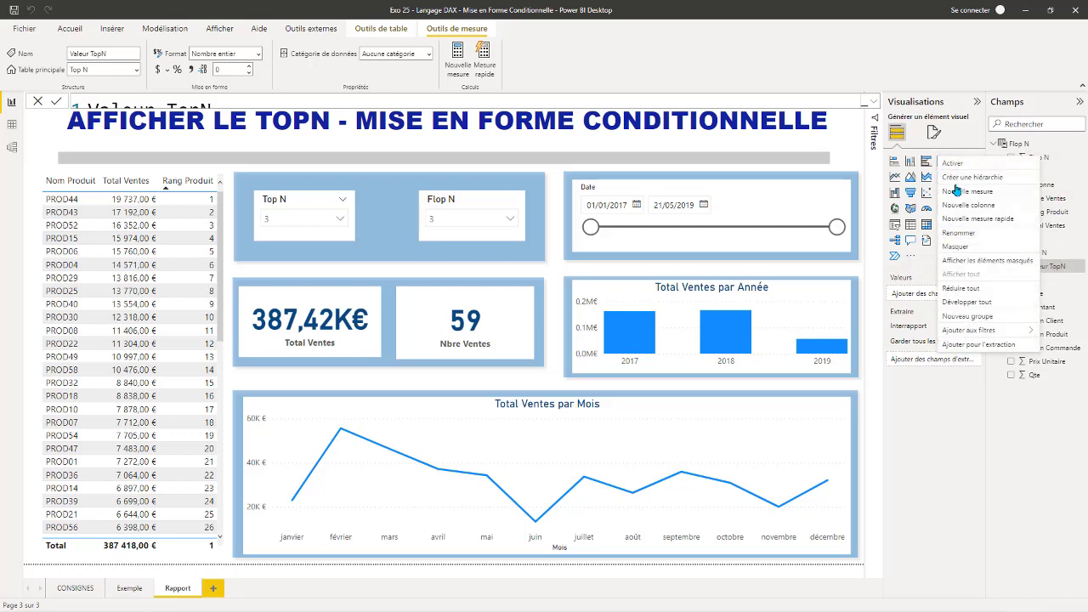
pyautogui.click(1031, 146)
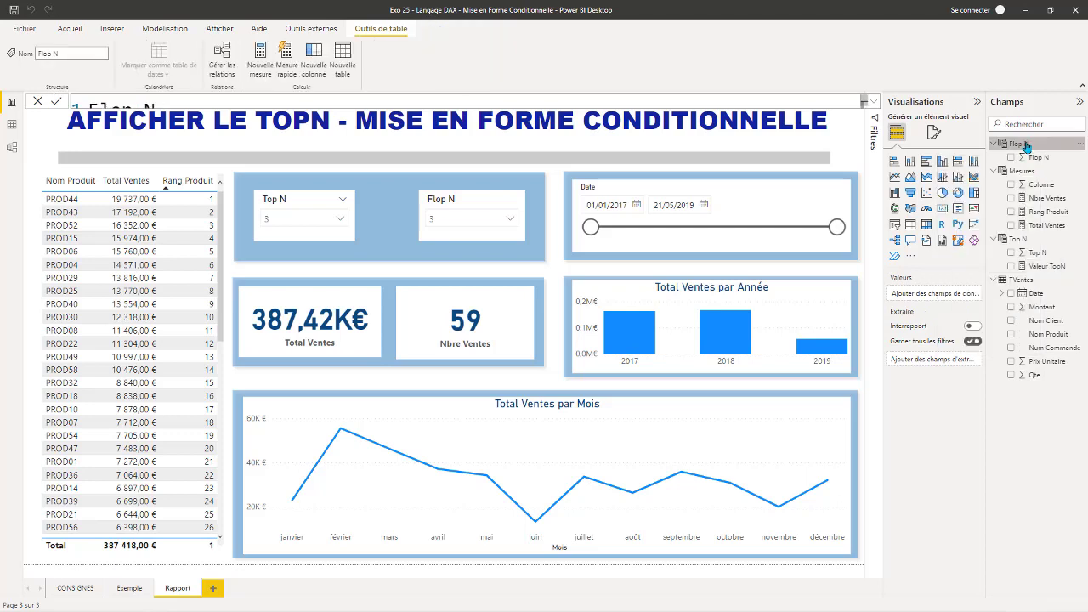
pyautogui.rightClick(1031, 144)
pyautogui.click(521, 275)
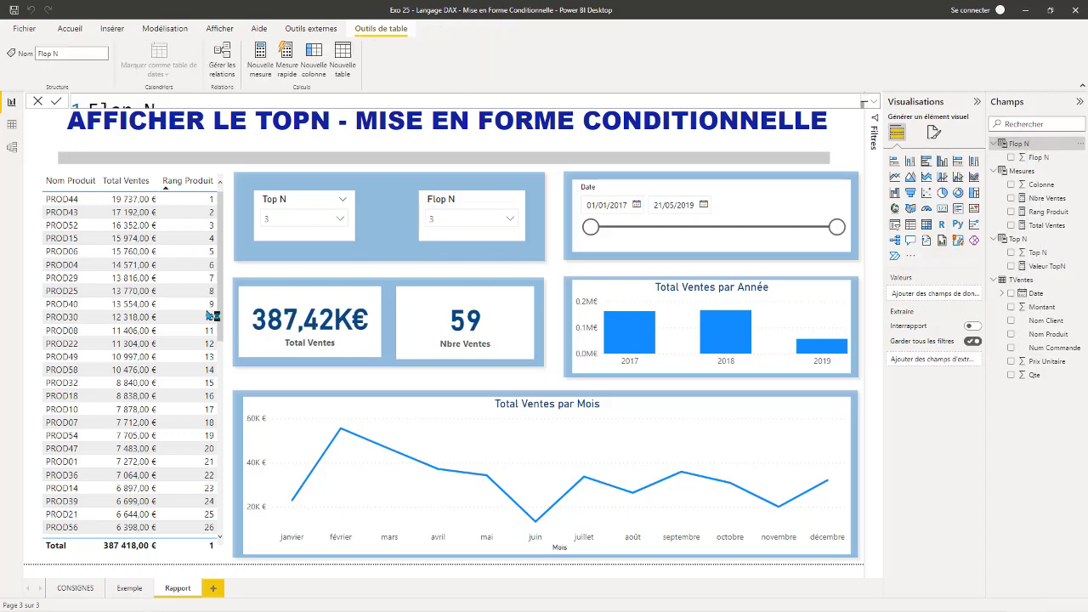
pyautogui.click(874, 103)
pyautogui.click(874, 103)
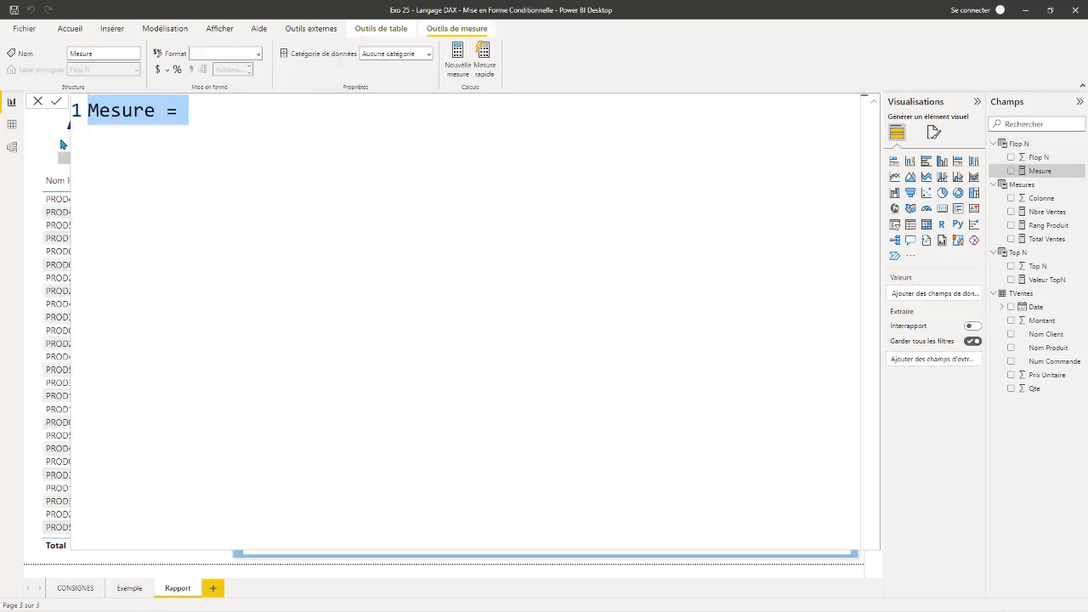
pyautogui.click(194, 107)
pyautogui.moveTo(156, 110); pyautogui.dragTo(71, 116)
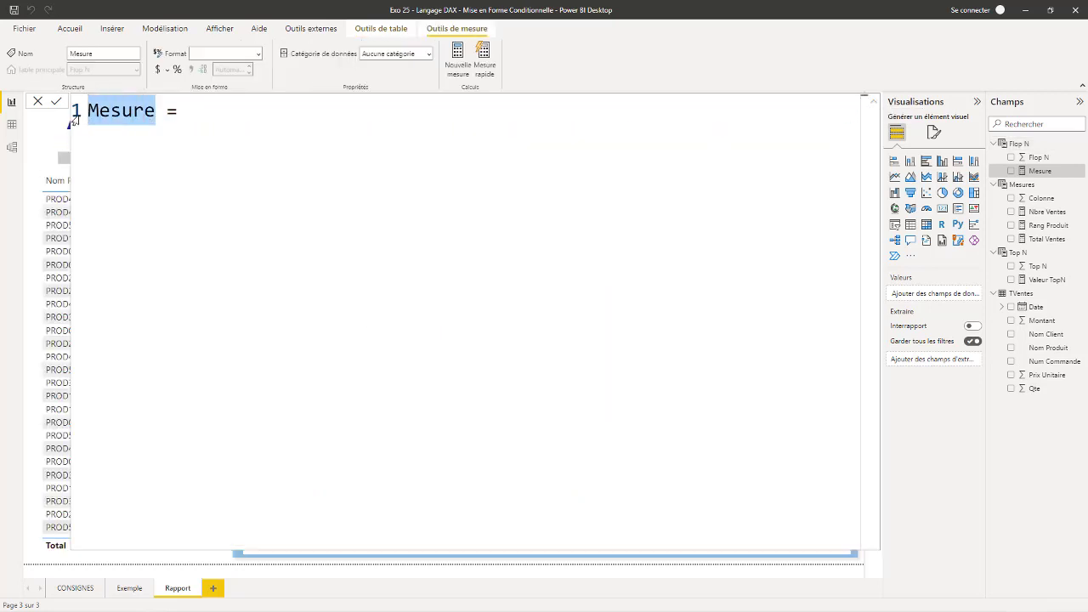
pyautogui.write('Valeur F')
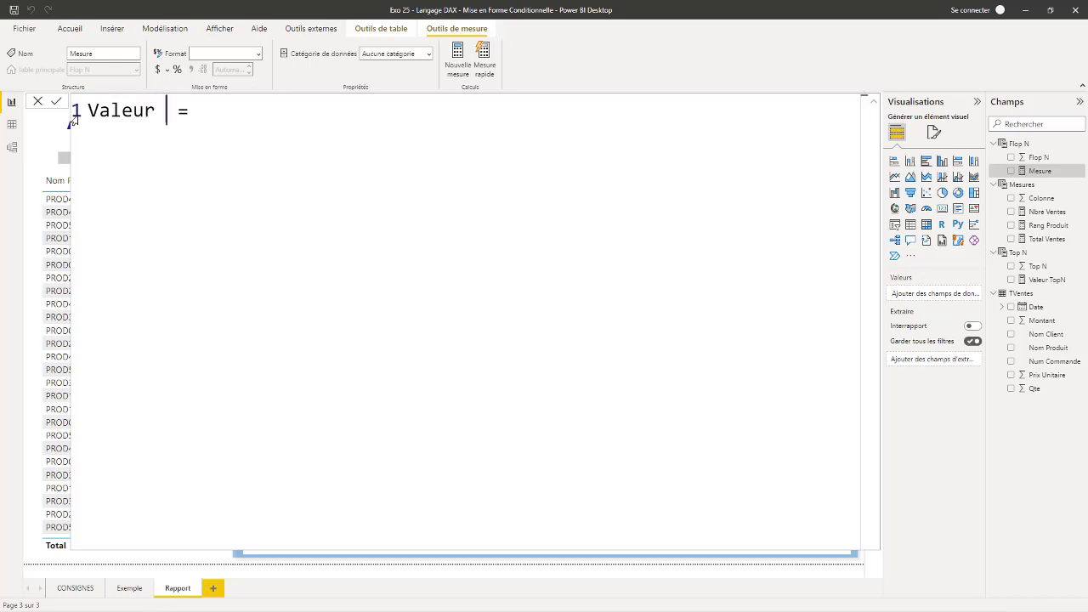
pyautogui.write('lopN')
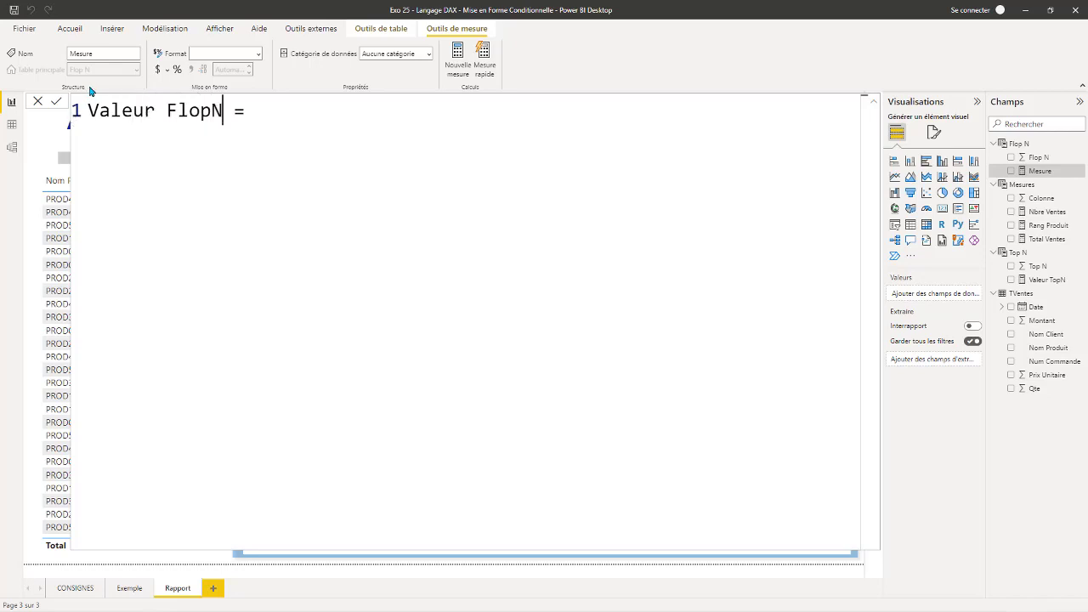
# Step: Start the Valeur FlopN expression with SELECTEDVALUE( on an indented second line and add a new line for its argument
pyautogui.click(277, 111)
pyautogui.hotkey('shift', 'Return')
pyautogui.press('Tab')
pyautogui.write('SEL')
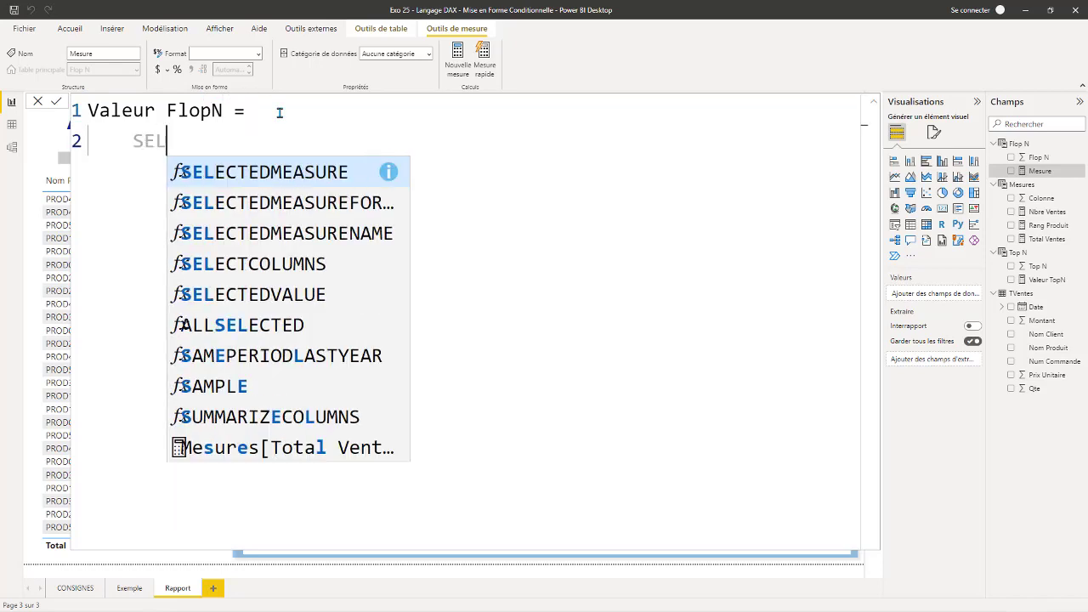
pyautogui.click(231, 294)
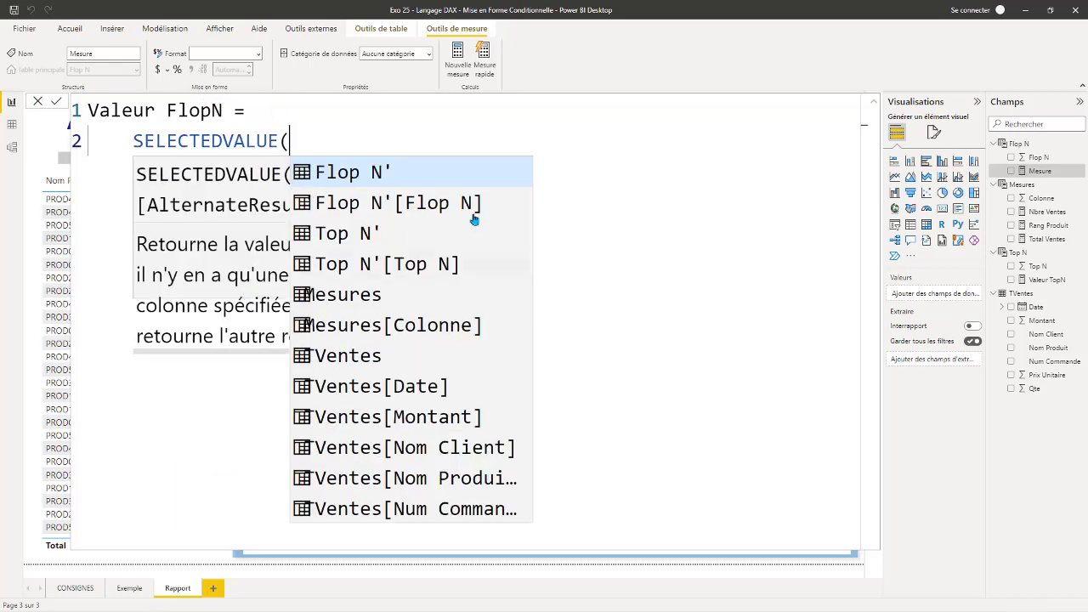
pyautogui.hotkey('shift', 'Return')
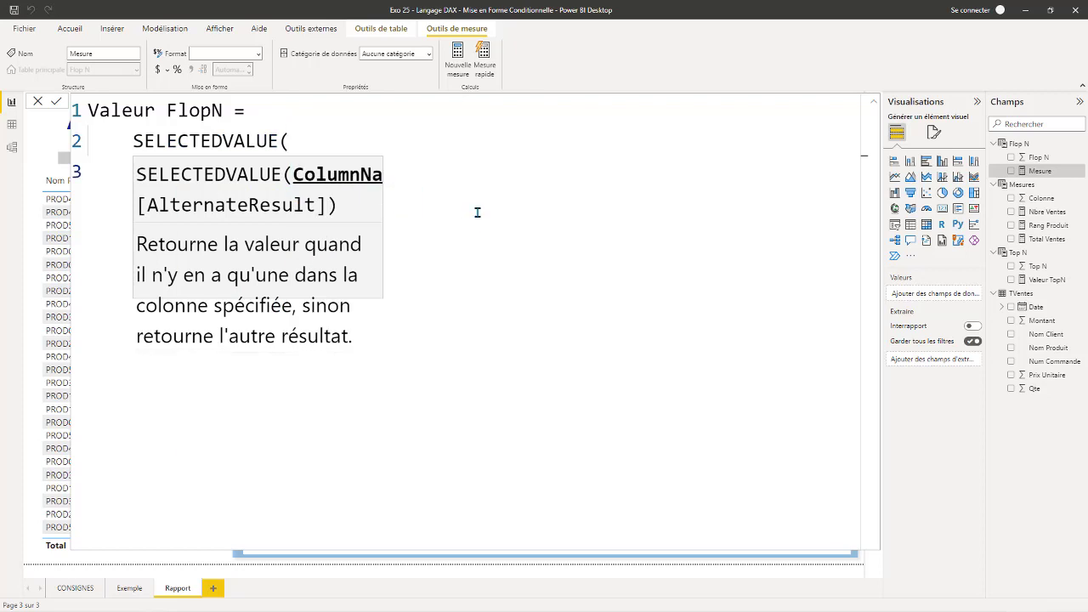
pyautogui.click(317, 135)
pyautogui.hotkey('shift', 'Return')
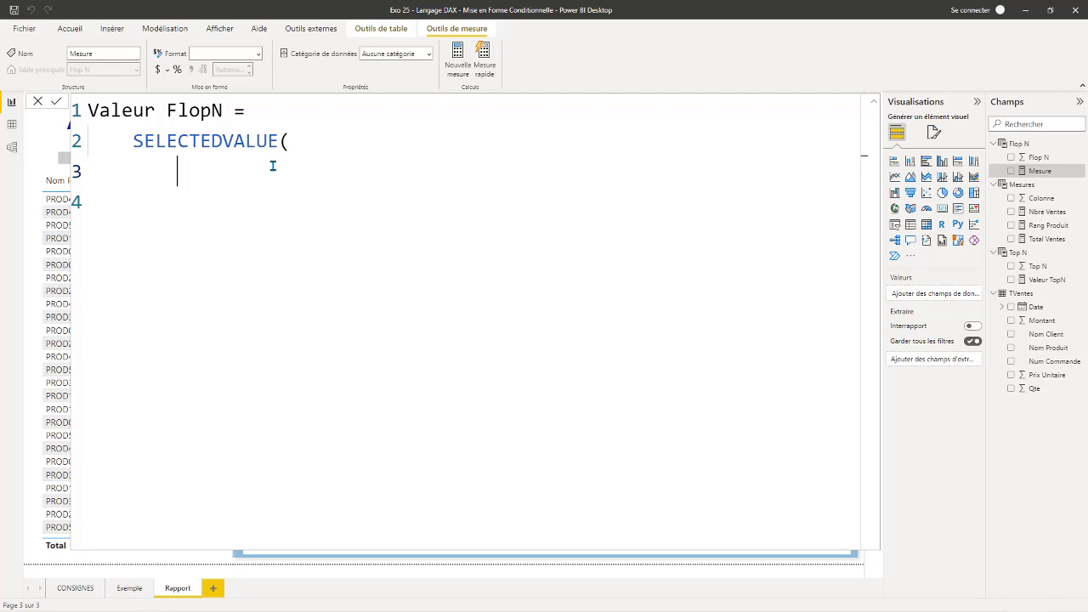
# Step: Supply 'Flop N'[Flop N] as the column argument of SELECTEDVALUE, followed by a comma and a new line
pyautogui.write('t')
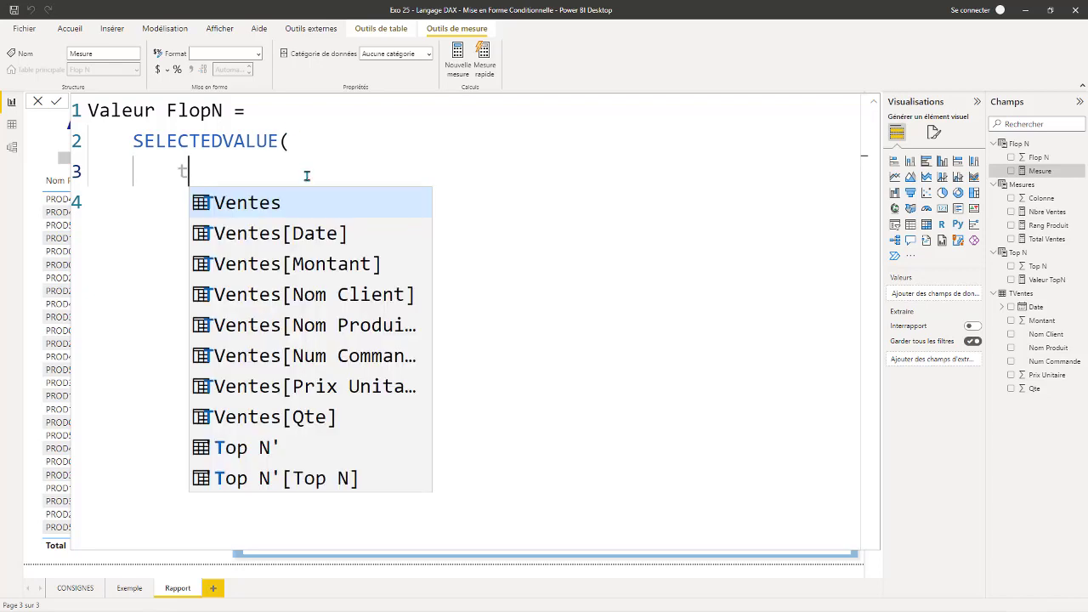
pyautogui.press('BackSpace')
pyautogui.write('fl')
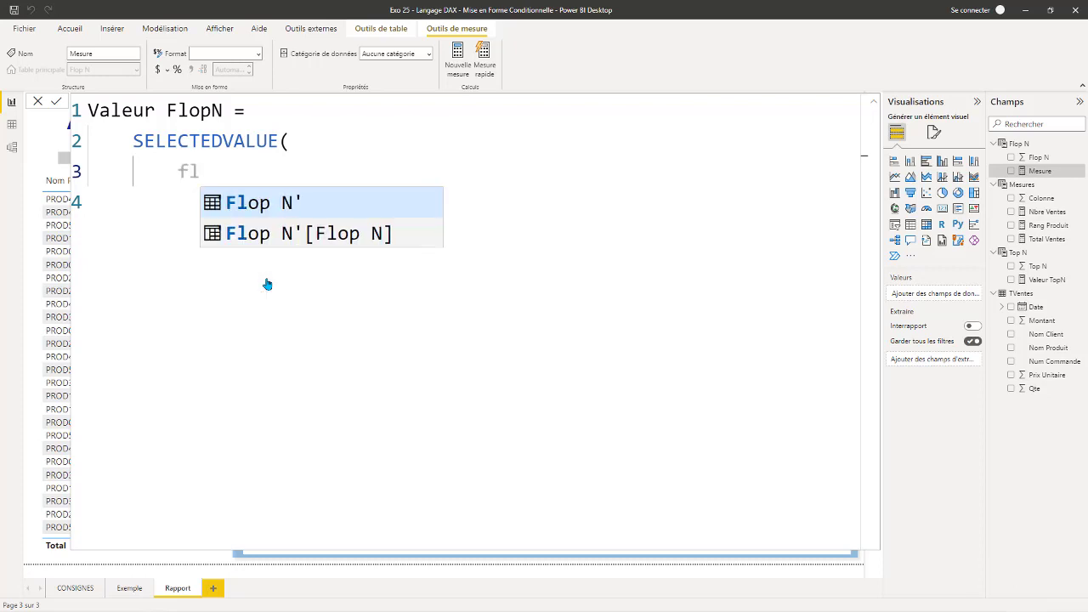
pyautogui.click(307, 234)
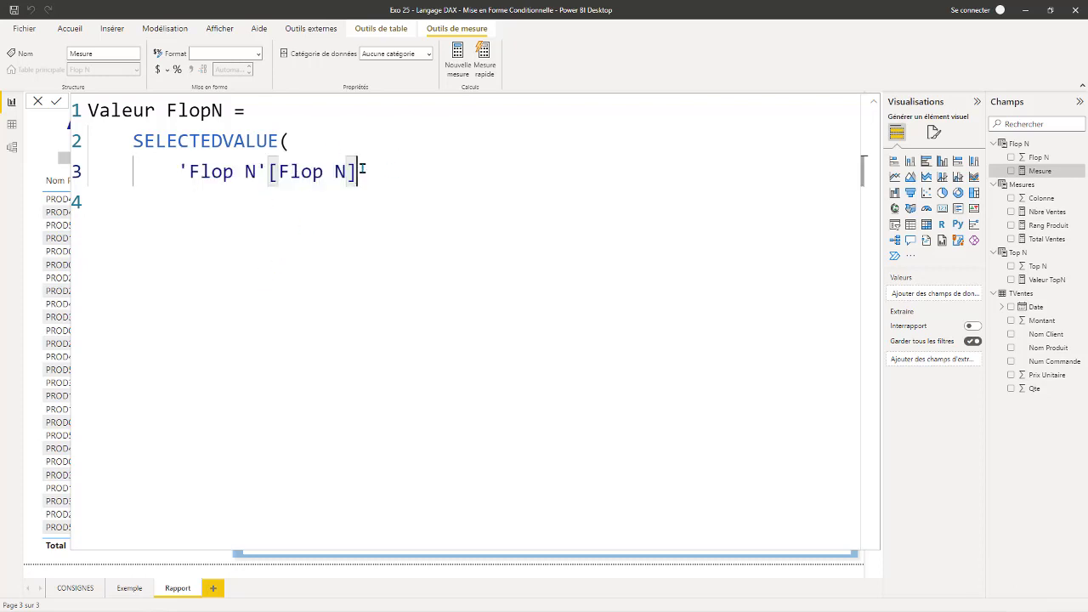
pyautogui.write(',')
pyautogui.press('Return')
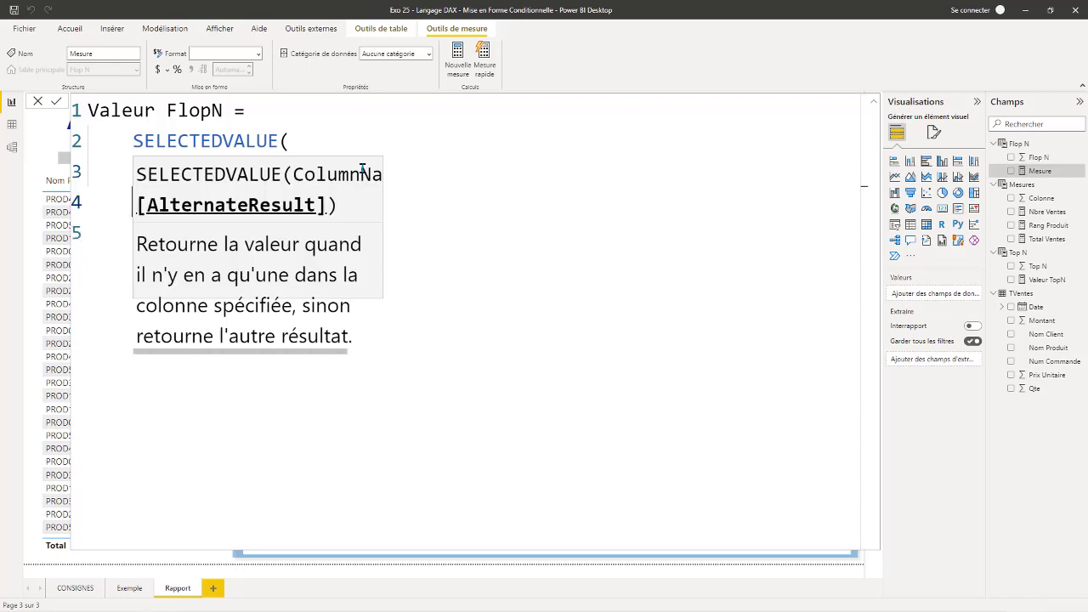
# Step: Set the alternate result to 5, close the function on its own line, and commit the Valeur FlopN measure
pyautogui.press('Tab')
pyautogui.write('5')
pyautogui.press('Return')
pyautogui.write(')')
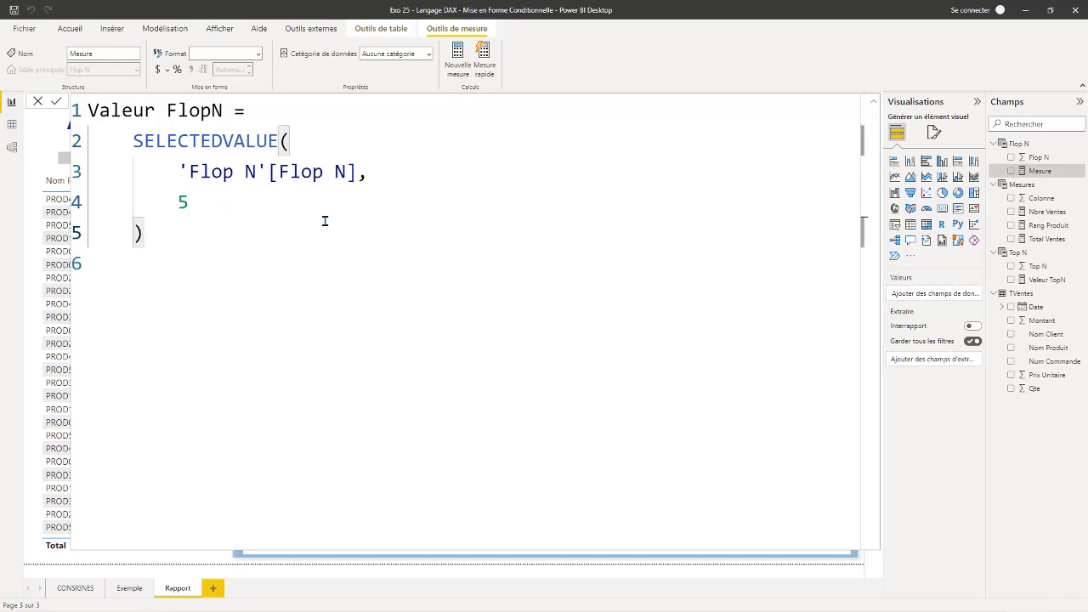
pyautogui.press('Return')
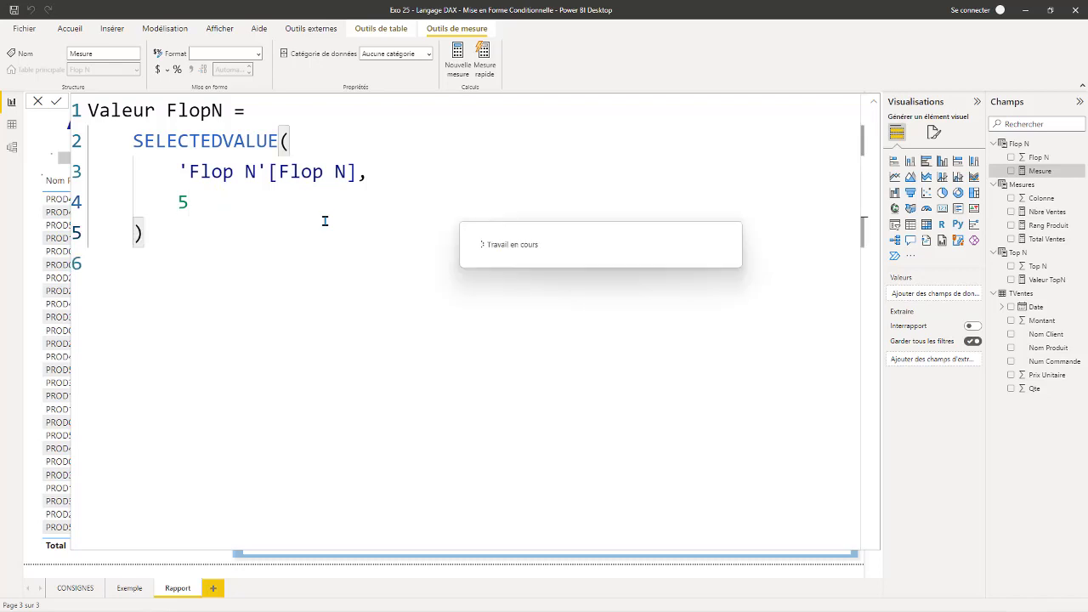
pyautogui.click(872, 106)
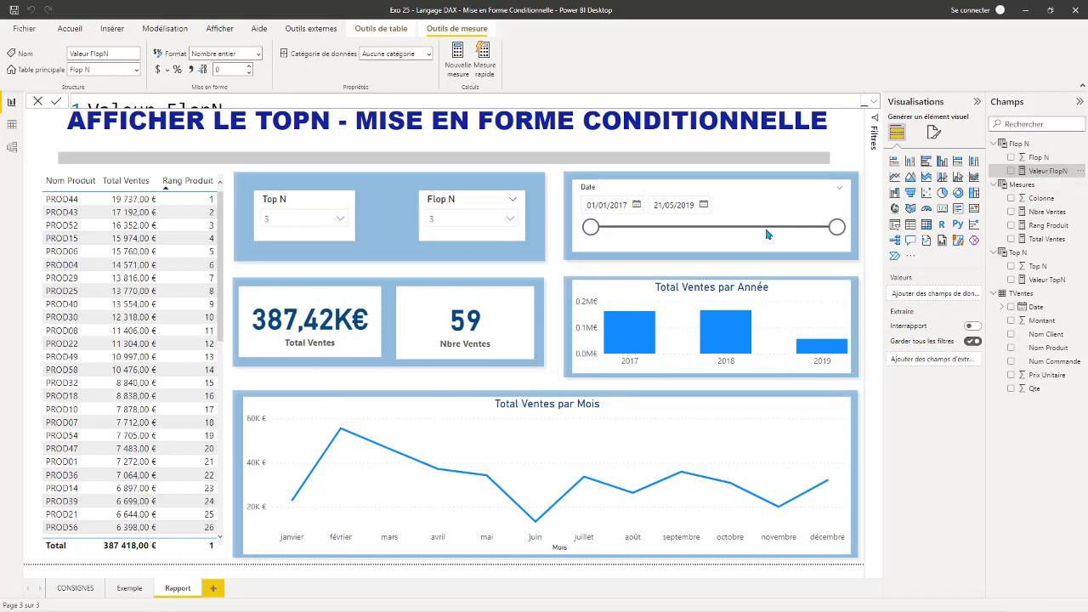
# Step: Add the Valeur TopN measure to the report page as a card visual and place it below the Top N slicer
pyautogui.moveTo(1050, 171); pyautogui.dragTo(187, 170)
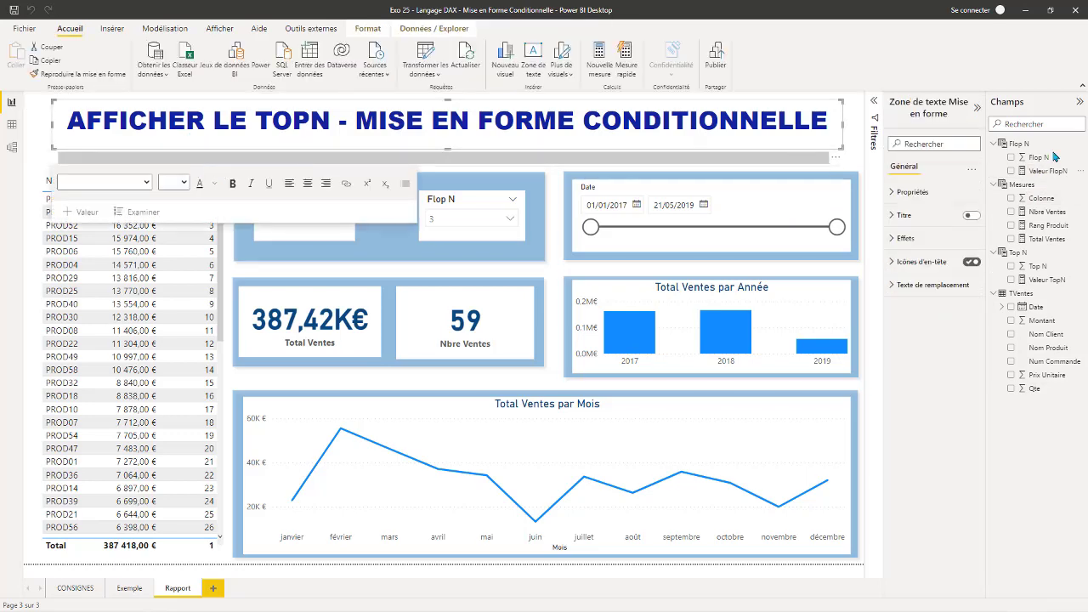
pyautogui.click(861, 166)
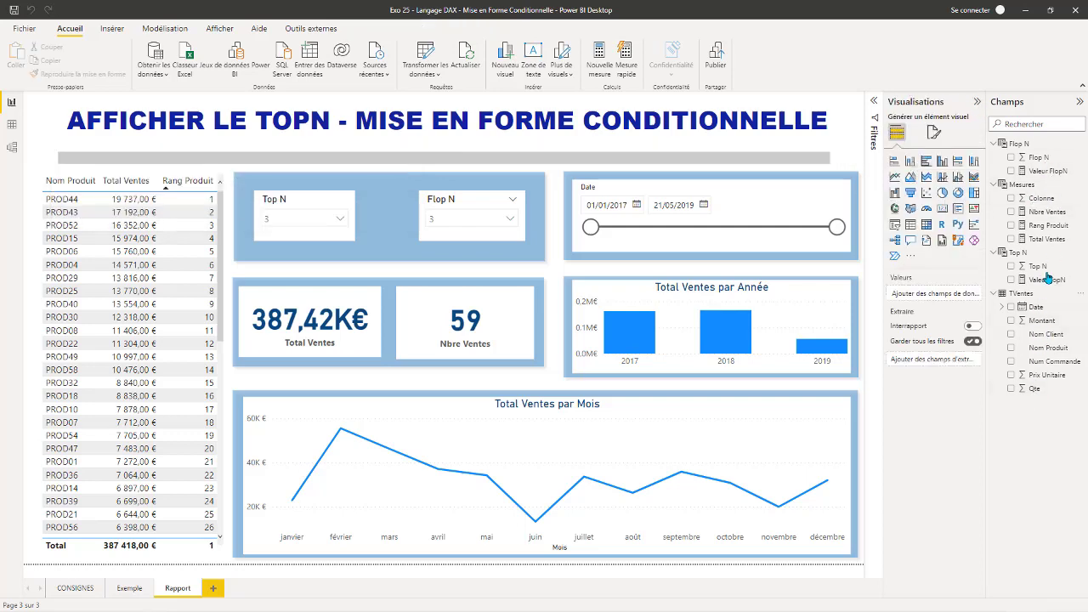
pyautogui.moveTo(1049, 286); pyautogui.dragTo(473, 294)
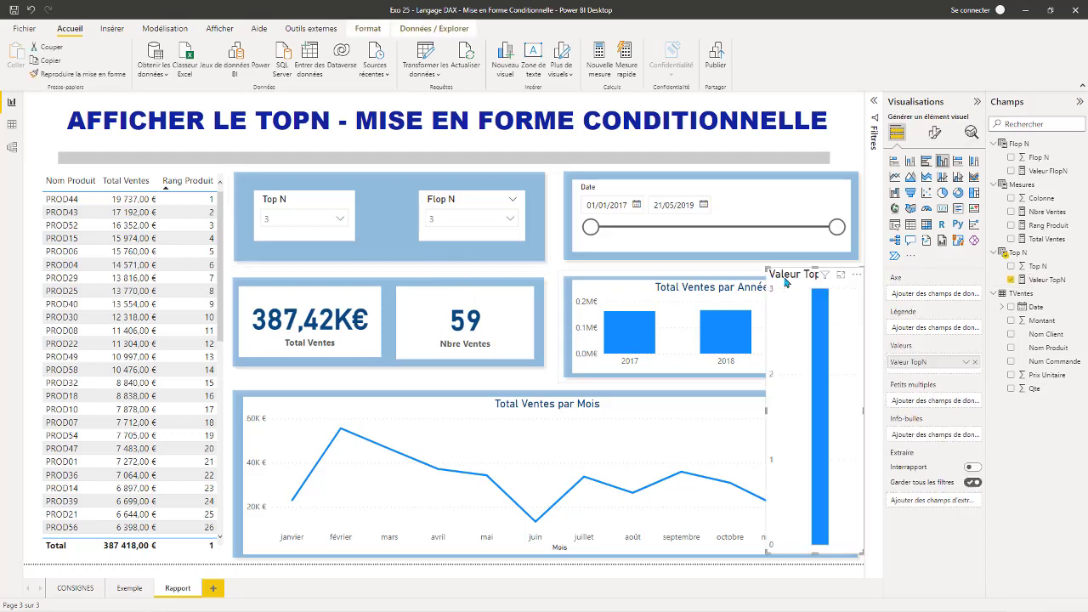
pyautogui.click(940, 209)
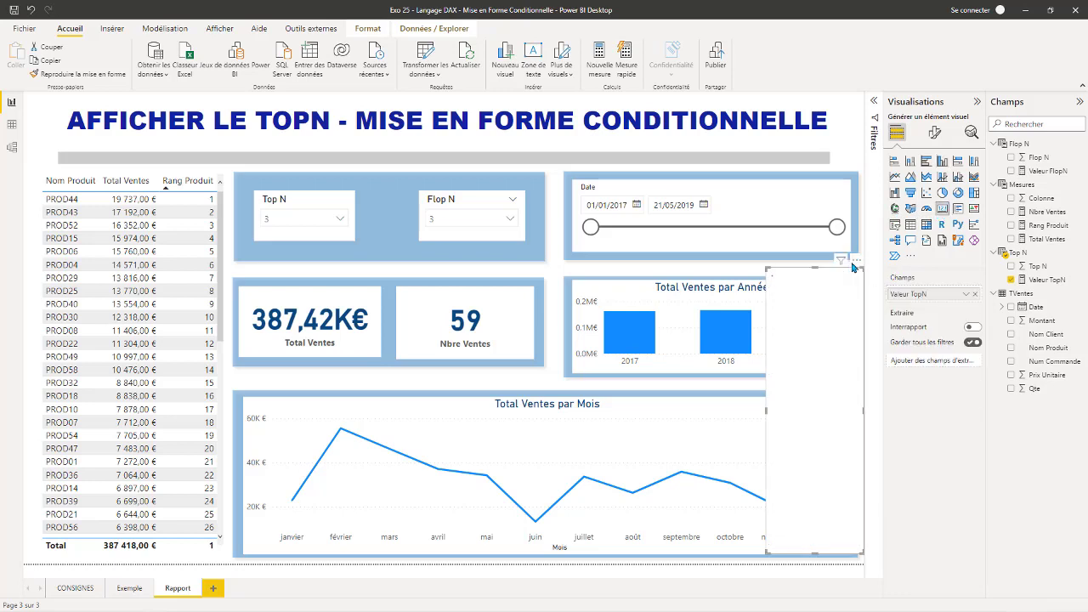
pyautogui.moveTo(816, 271); pyautogui.dragTo(299, 269)
# Step: Select 6 in the Top N slicer and align the Valeur TopN card directly beneath the slicer
pyautogui.click(302, 219)
pyautogui.click(272, 297)
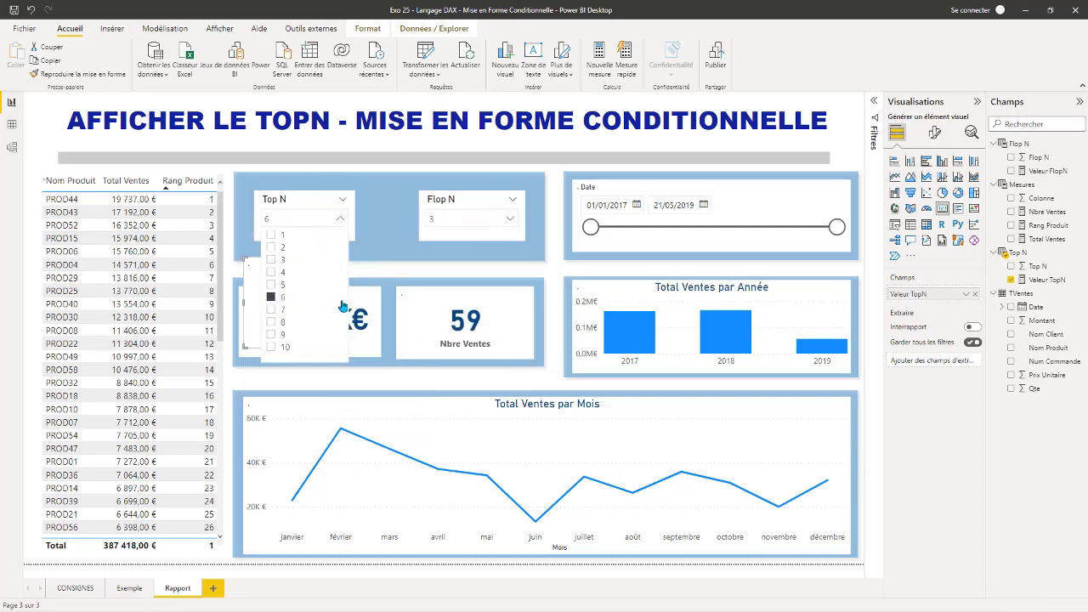
pyautogui.click(408, 274)
pyautogui.moveTo(292, 272); pyautogui.dragTo(302, 247)
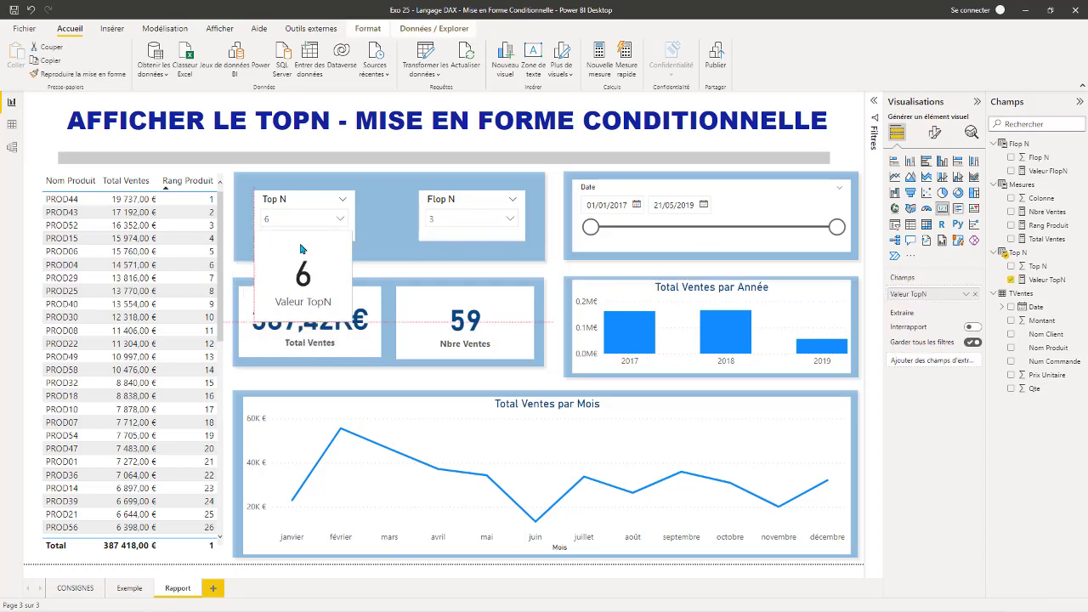
pyautogui.click(338, 217)
pyautogui.click(339, 217)
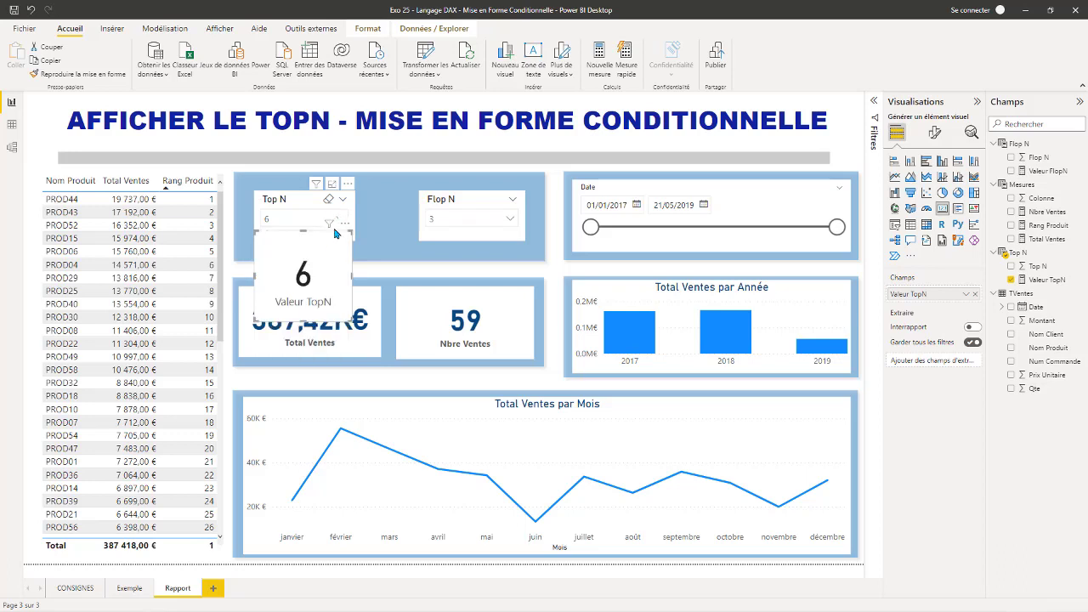
pyautogui.moveTo(313, 253)
pyautogui.mouseDown()
pyautogui.moveTo(364, 260)
pyautogui.moveTo(311, 268)
pyautogui.mouseUp()
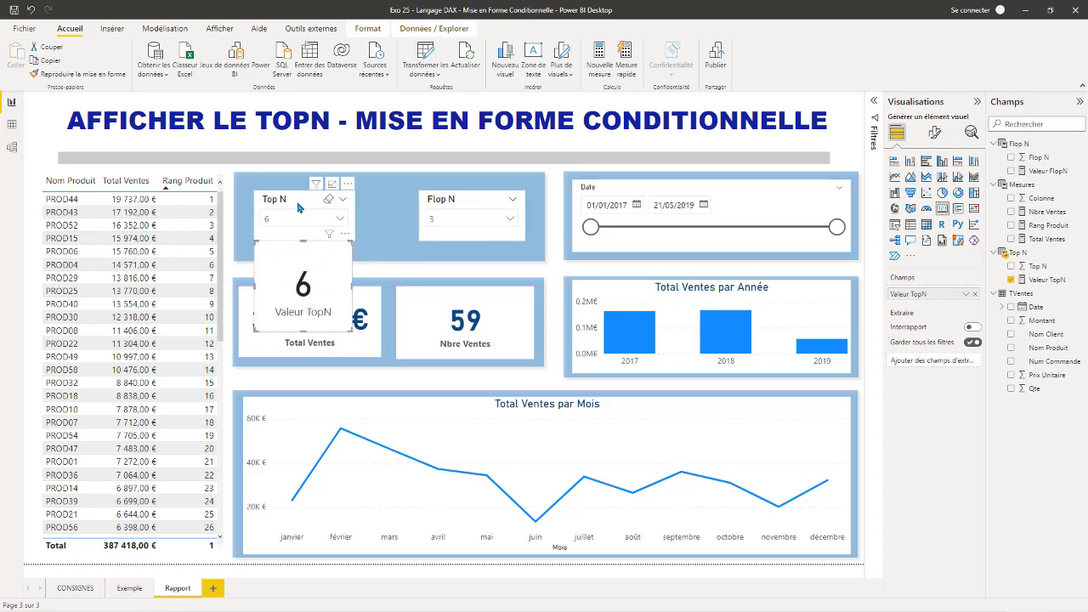
# Step: Narrow the Top N slicer, shrink the Valeur TopN card, and place the card beside the slicer in the blue frame
pyautogui.moveTo(288, 198); pyautogui.dragTo(273, 183)
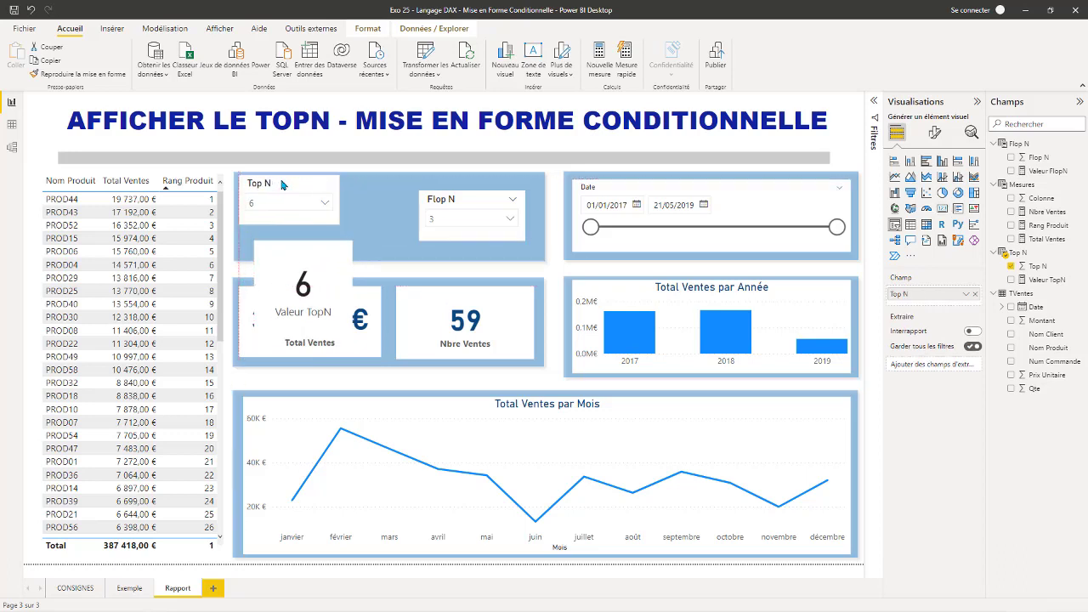
pyautogui.moveTo(292, 247); pyautogui.dragTo(385, 256)
pyautogui.click(285, 202)
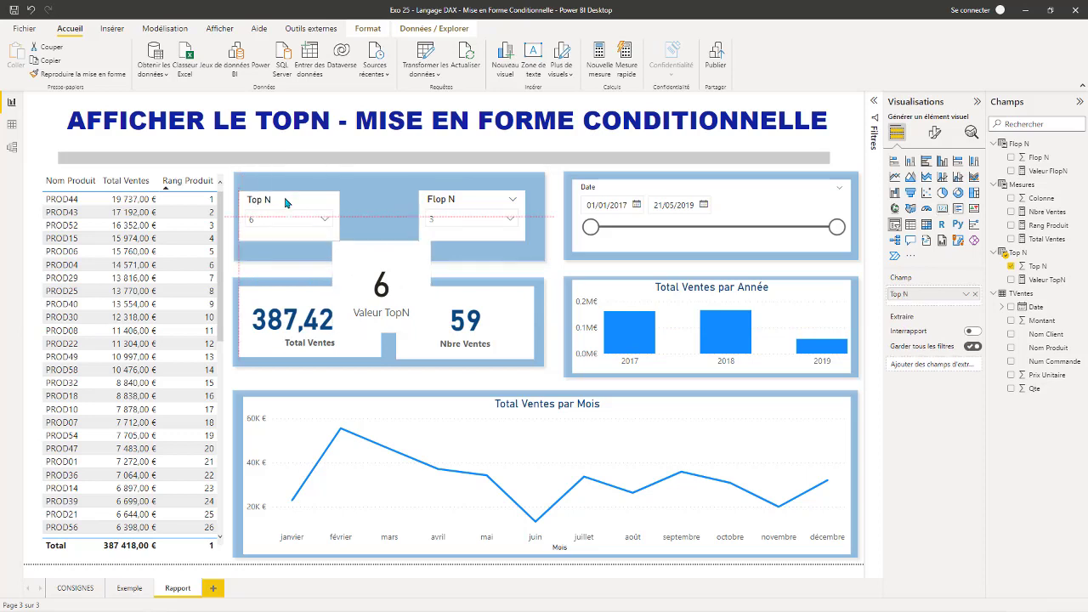
pyautogui.moveTo(340, 216); pyautogui.dragTo(304, 217)
pyautogui.moveTo(365, 243); pyautogui.dragTo(356, 193)
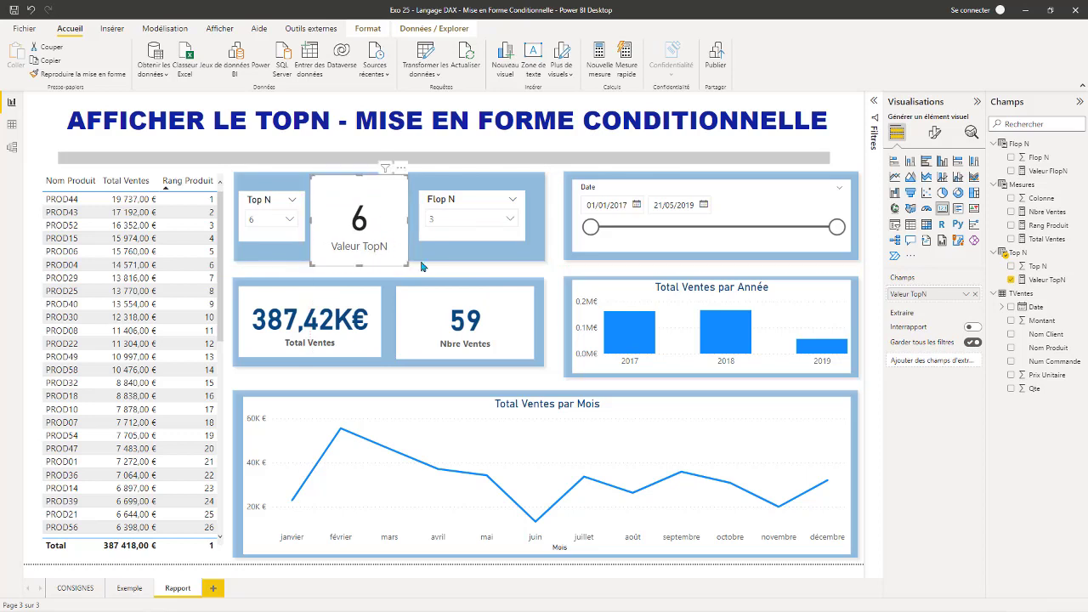
pyautogui.moveTo(408, 265); pyautogui.dragTo(388, 251)
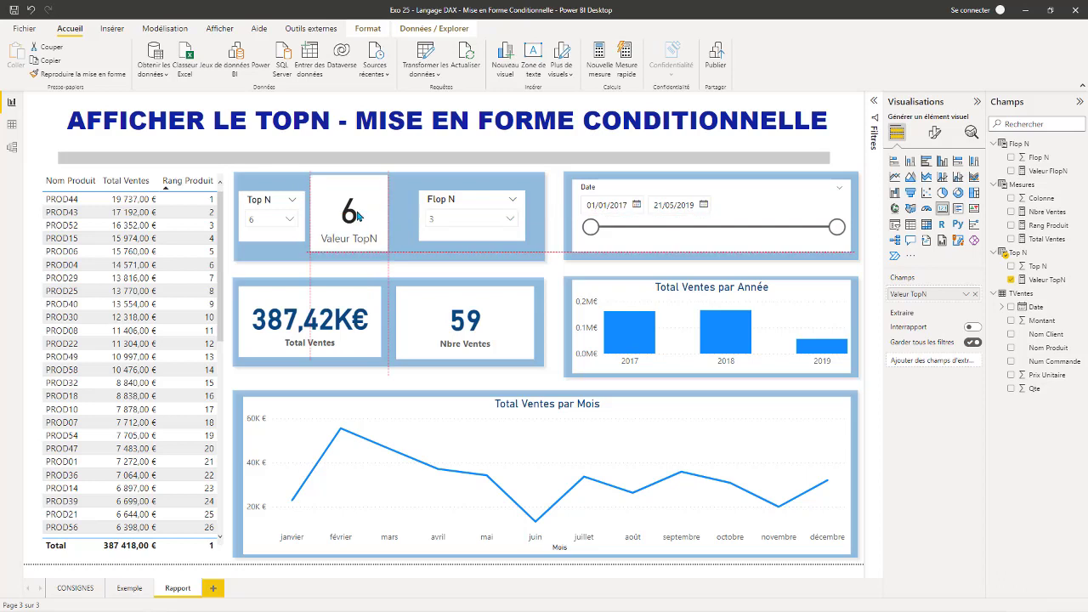
# Step: Move the Flop N slicer next to the Valeur TopN card and make both visuals narrower
pyautogui.click(457, 211)
pyautogui.moveTo(469, 200); pyautogui.dragTo(443, 199)
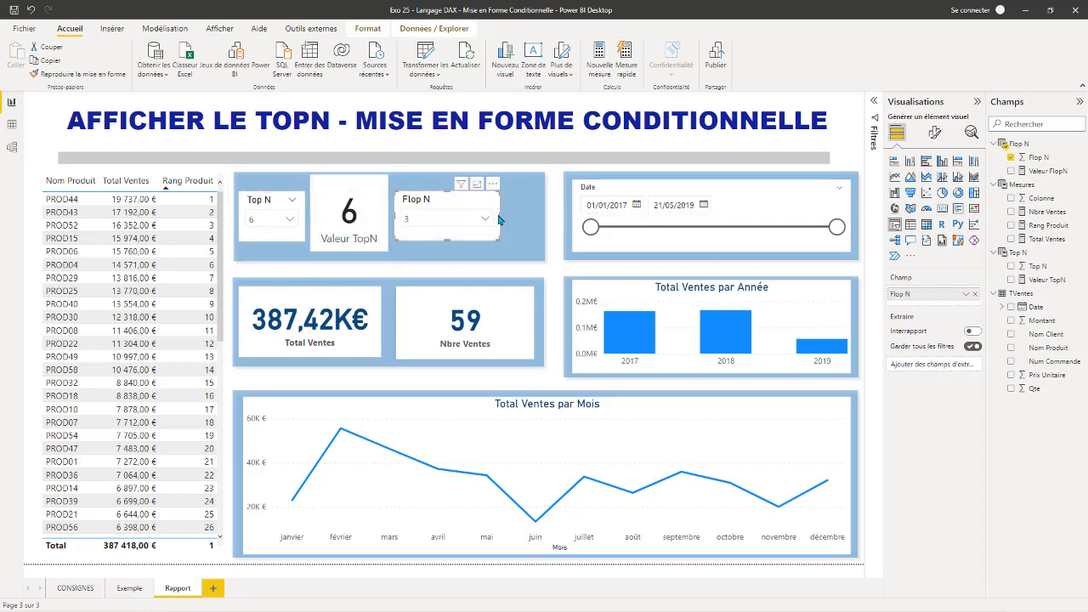
pyautogui.moveTo(501, 218); pyautogui.dragTo(457, 222)
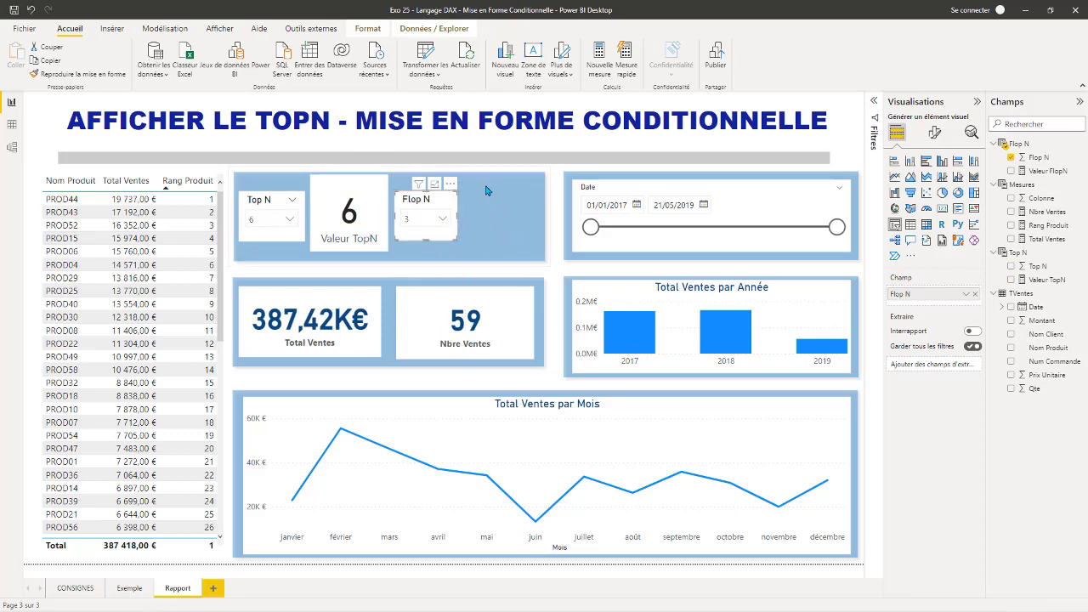
pyautogui.click(365, 197)
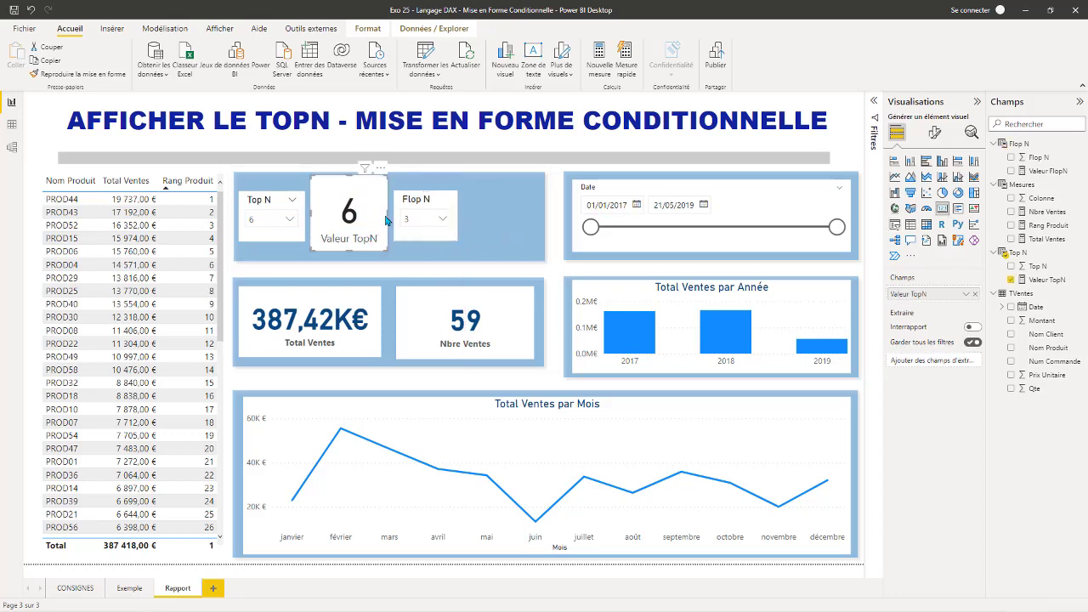
pyautogui.moveTo(387, 213); pyautogui.dragTo(406, 196)
# Step: Duplicate the Valeur TopN card beyond the Flop N slicer, swap its field for Valeur FlopN, and position the slicer between both cards
pyautogui.click(356, 188)
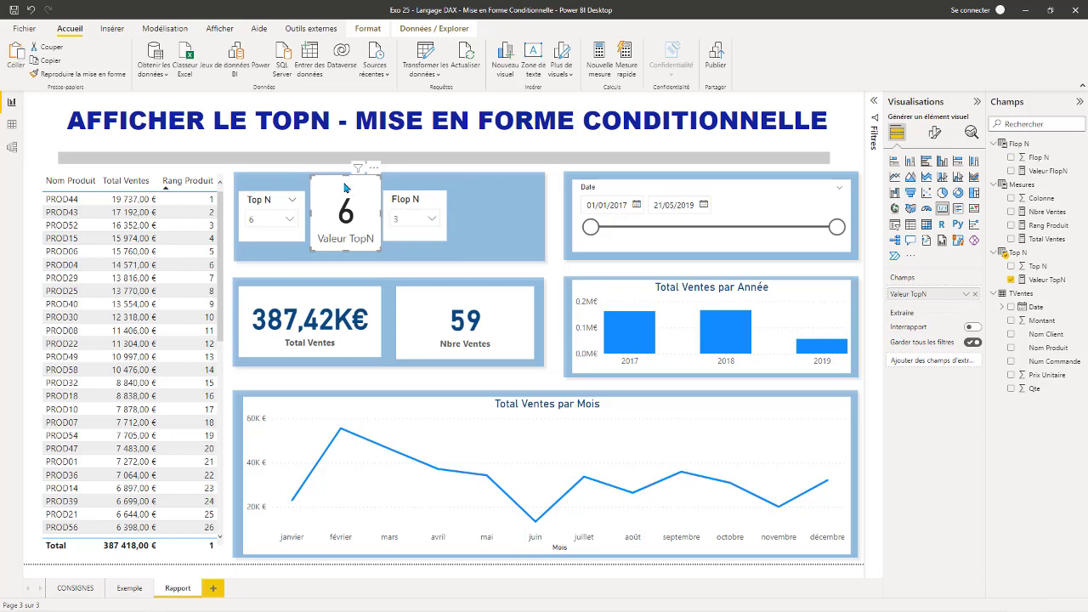
pyautogui.moveTo(357, 194); pyautogui.dragTo(505, 191)
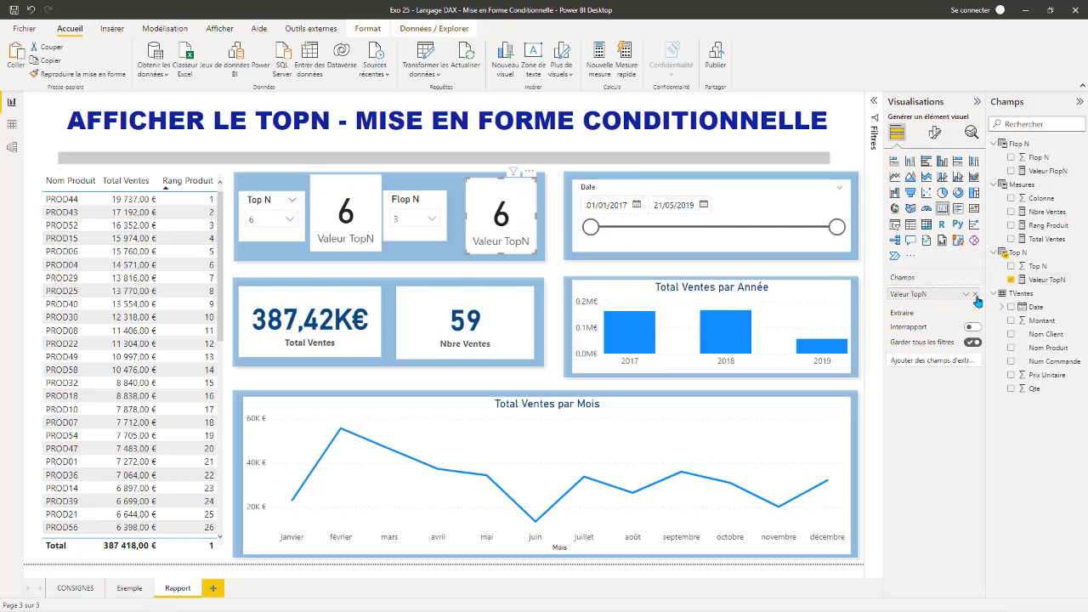
pyautogui.click(976, 294)
pyautogui.moveTo(1046, 170); pyautogui.dragTo(944, 294)
pyautogui.moveTo(411, 199); pyautogui.dragTo(425, 223)
# Step: Test the cards by selecting 5 and 3 in turn in the Flop N slicer and 3 in the Top N slicer
pyautogui.click(445, 215)
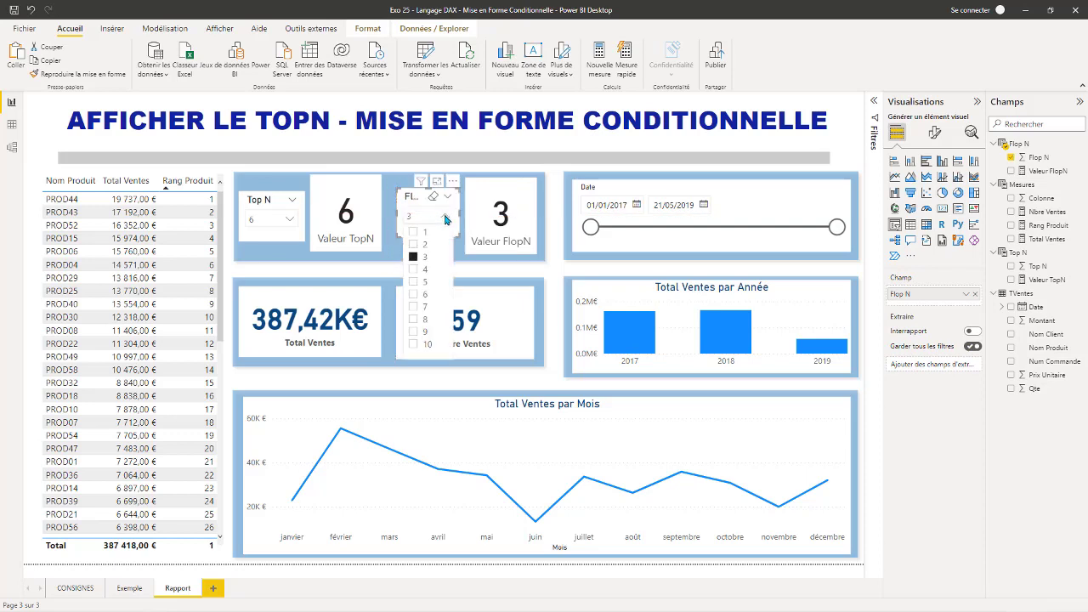
pyautogui.click(418, 286)
pyautogui.click(414, 257)
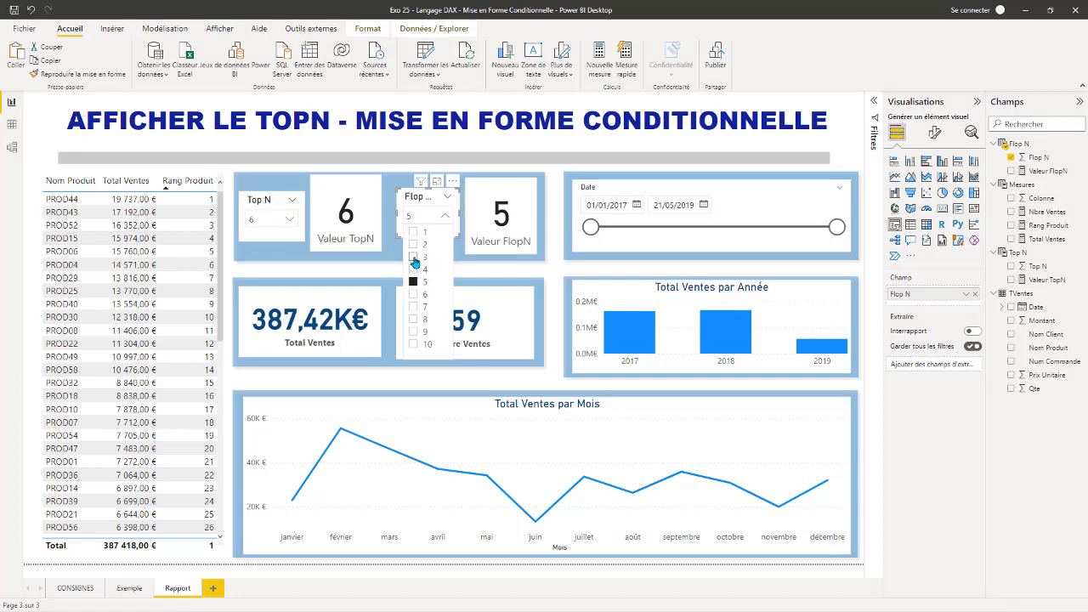
pyautogui.click(290, 219)
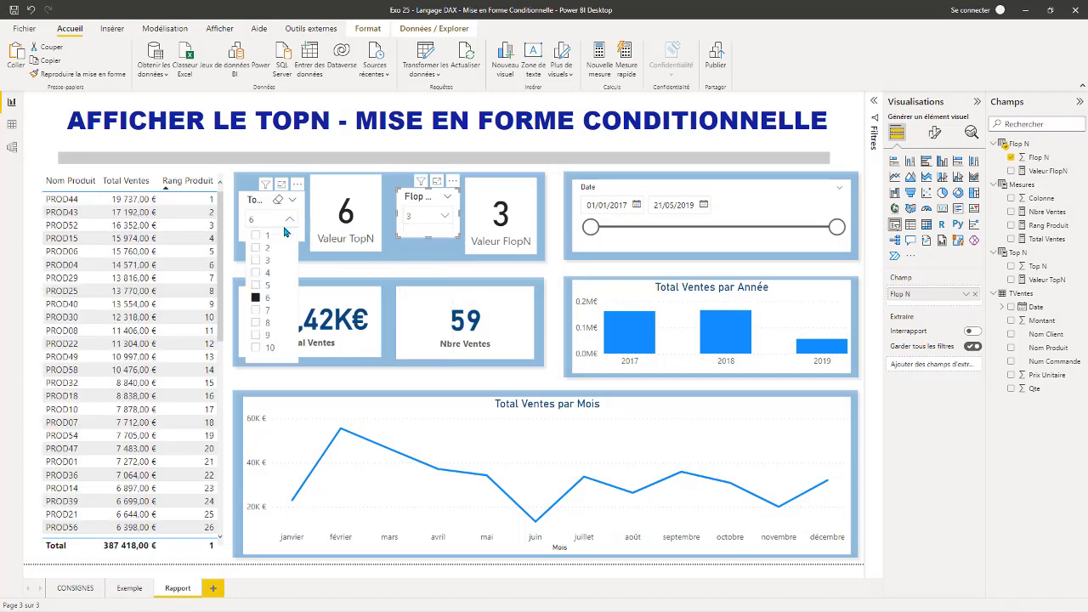
pyautogui.click(256, 260)
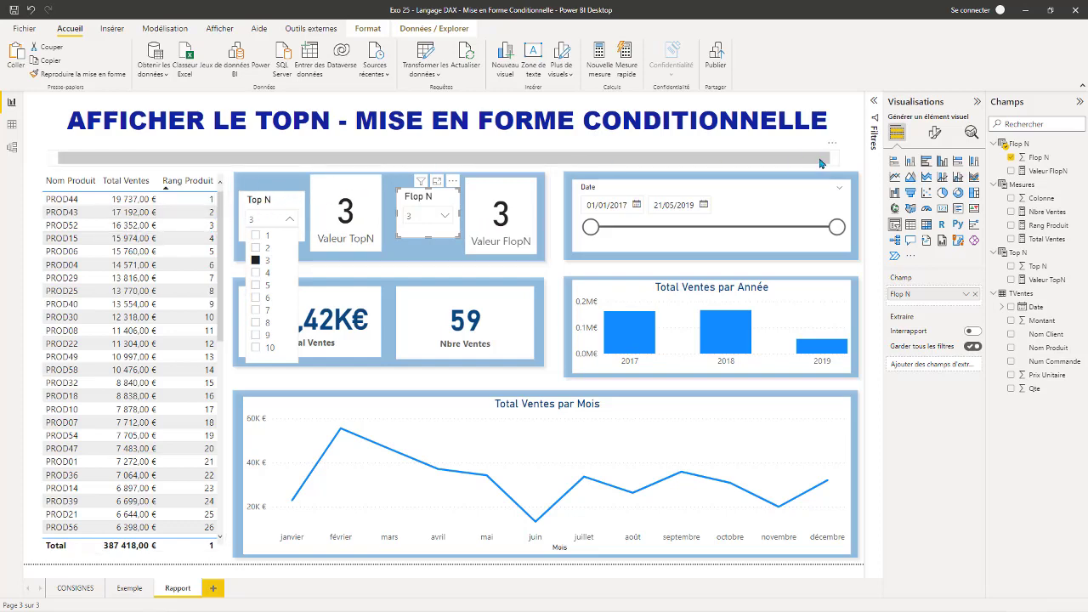
# Step: Collapse the visualizations pane, check the Total Ventes highlighting on the Exemple page, and return to the Rapport page
pyautogui.click(975, 102)
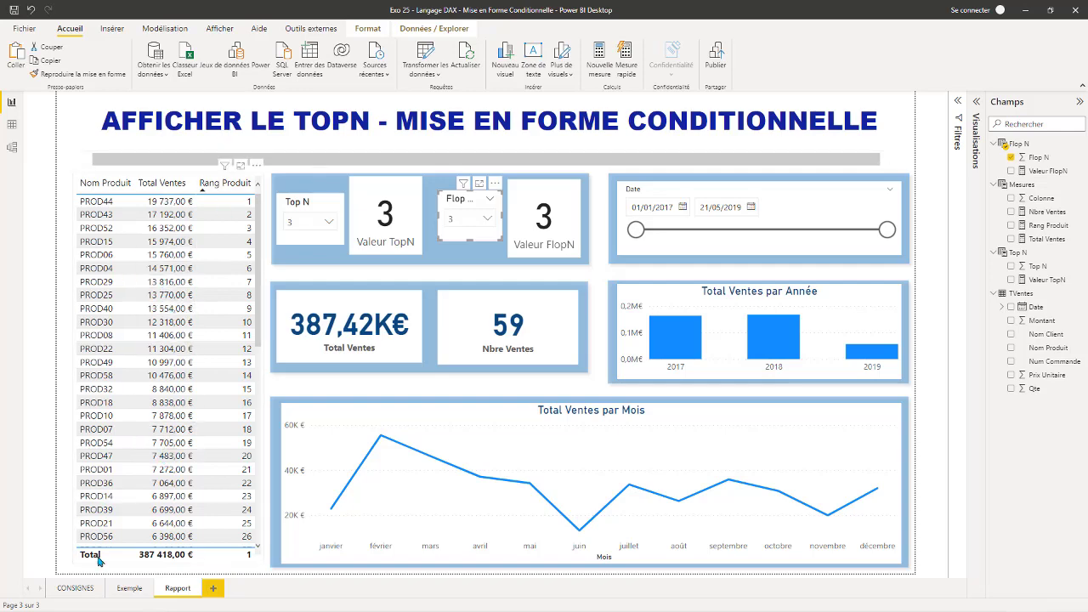
pyautogui.click(130, 588)
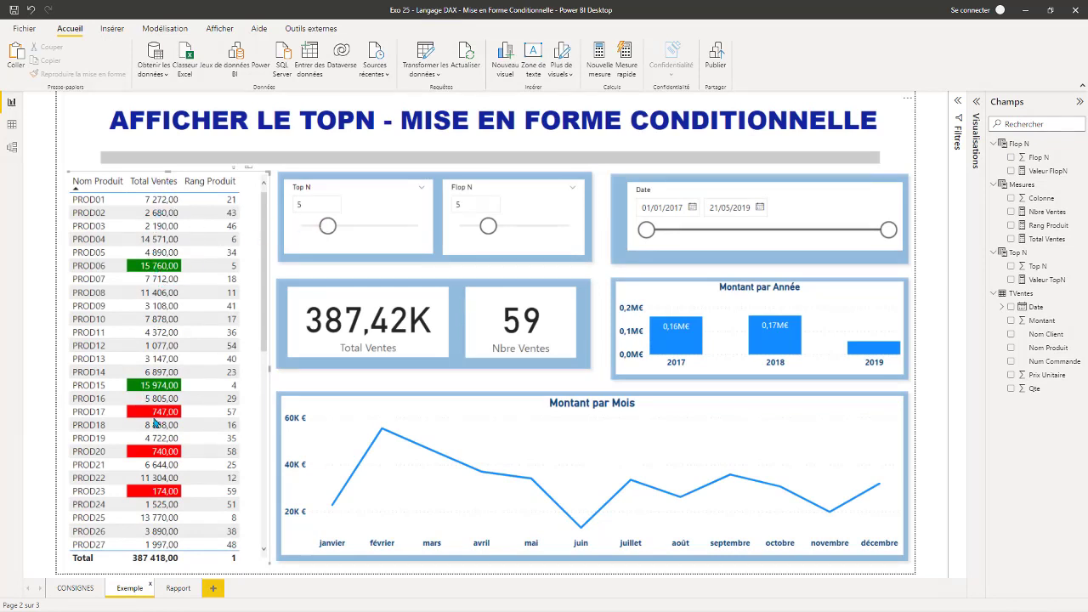
pyautogui.click(176, 587)
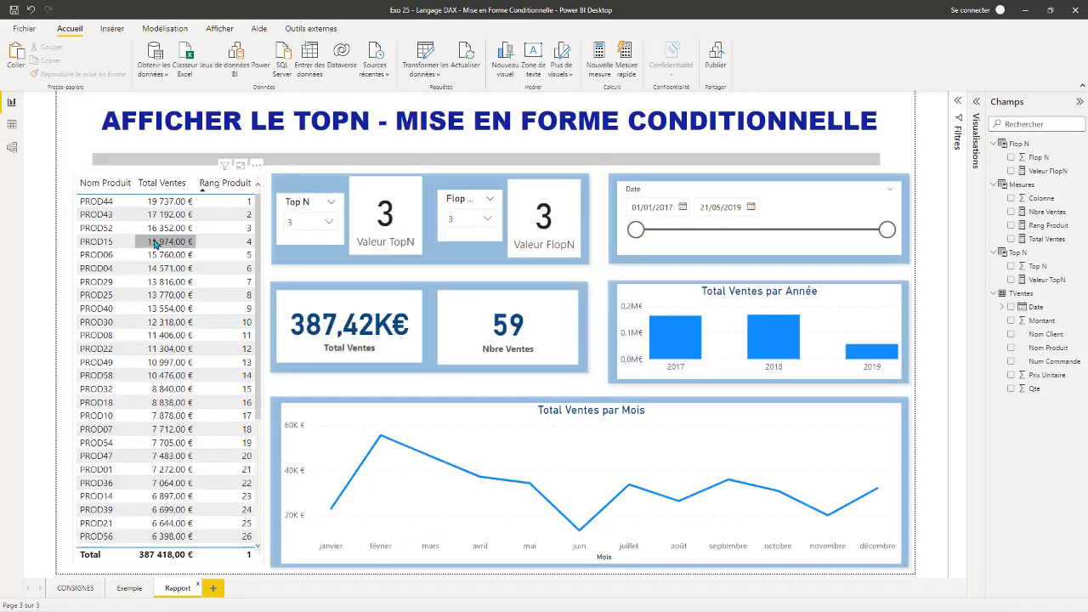
# Step: Create a new measure in the Mesures table, enlarge its formula editor, and name the measure Couleur Fond
pyautogui.rightClick(1024, 189)
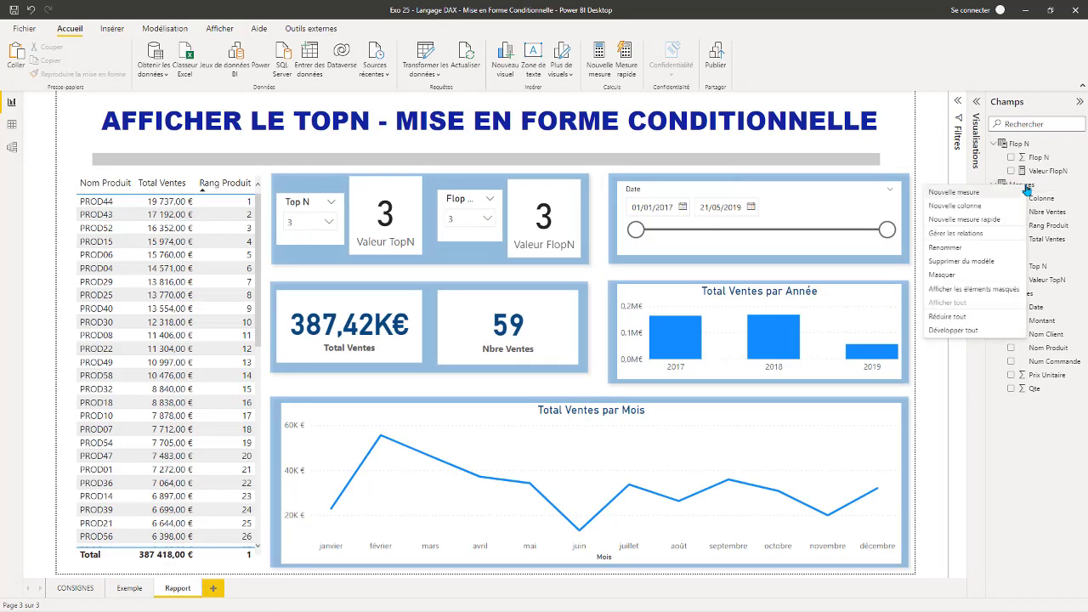
pyautogui.press('Escape')
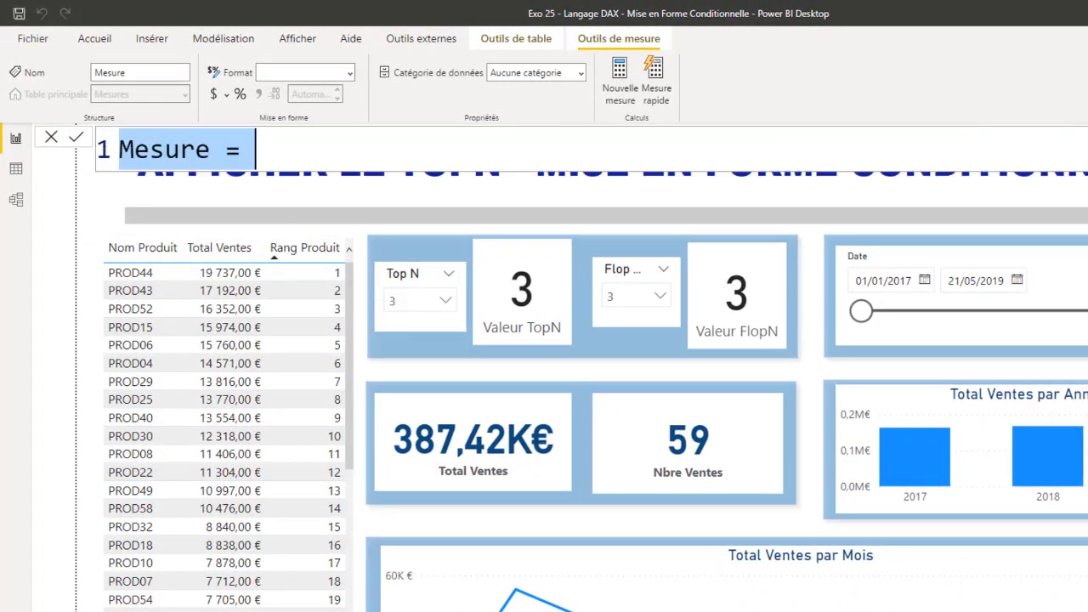
pyautogui.click(1087, 137)
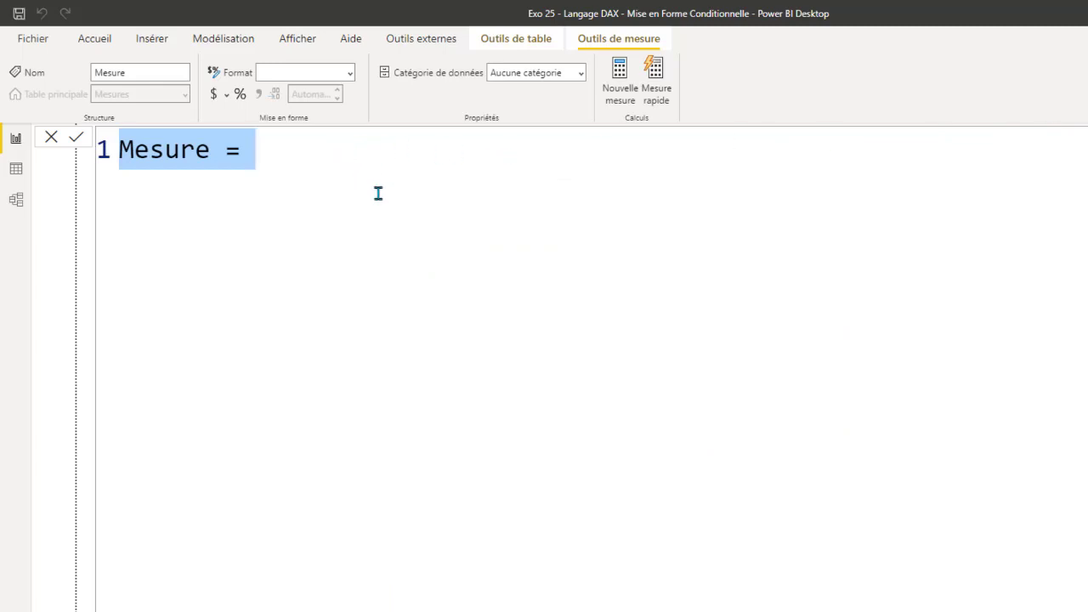
pyautogui.click(284, 151)
pyautogui.moveTo(209, 153); pyautogui.dragTo(103, 157)
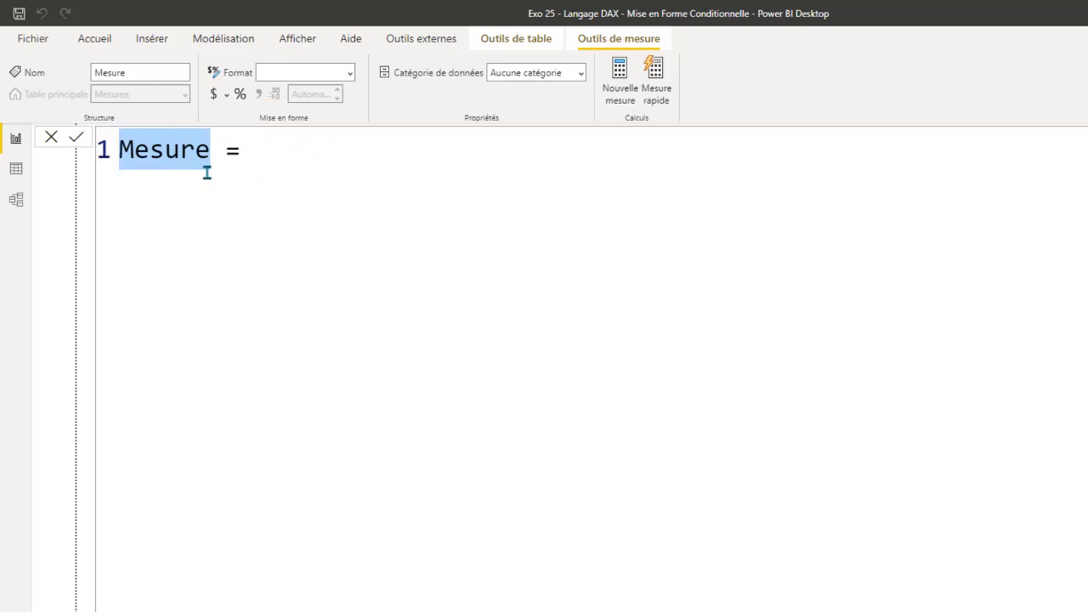
pyautogui.write('Topn')
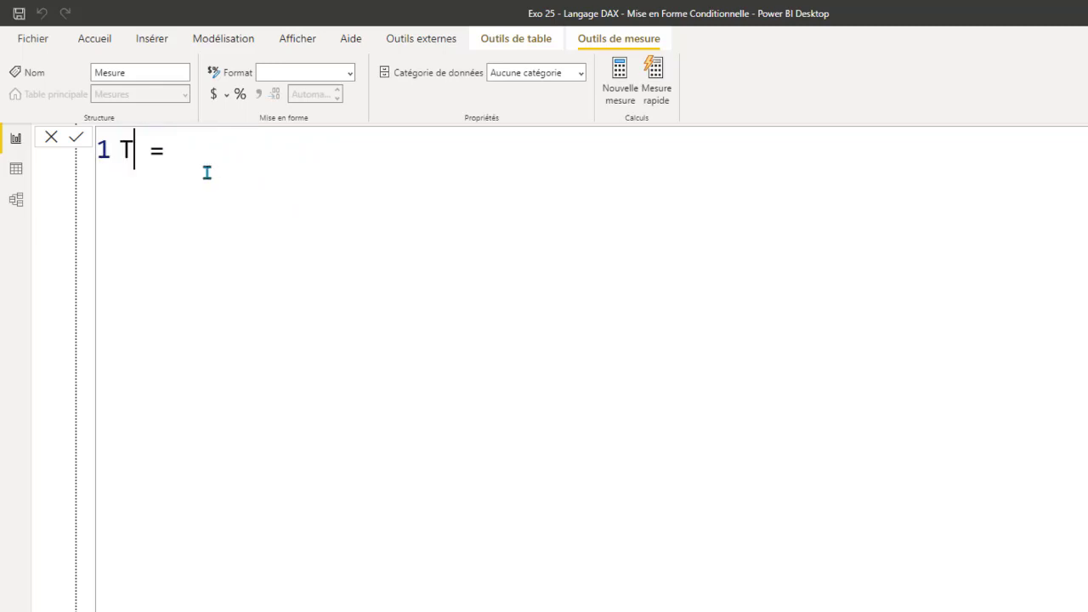
pyautogui.press('BackSpace')
pyautogui.press('BackSpace')
pyautogui.press('BackSpace')
pyautogui.press('BackSpace')
pyautogui.write('Couleur')
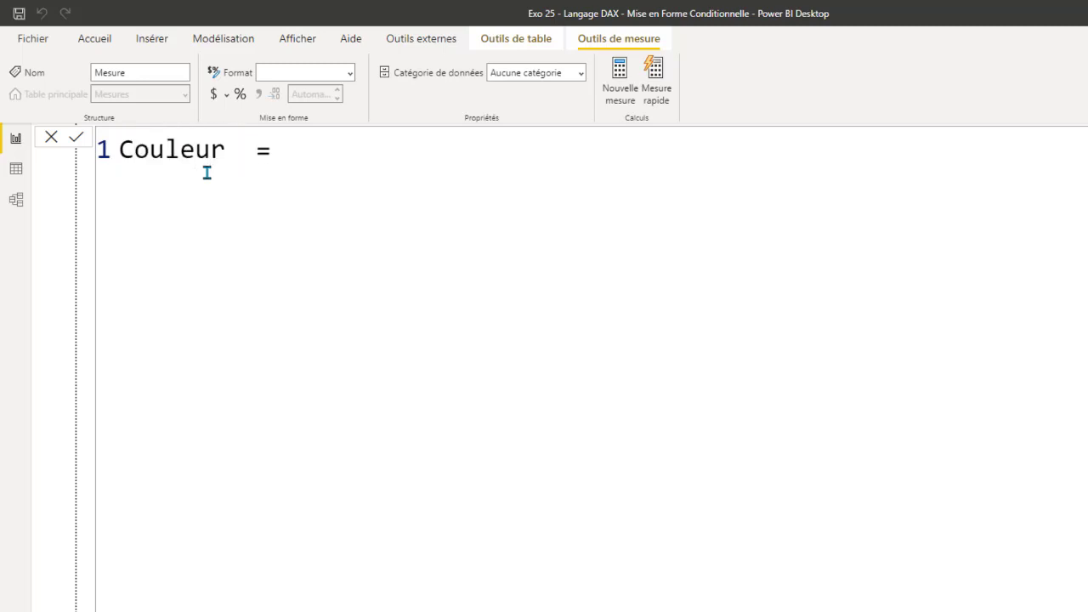
pyautogui.write(' Fond')
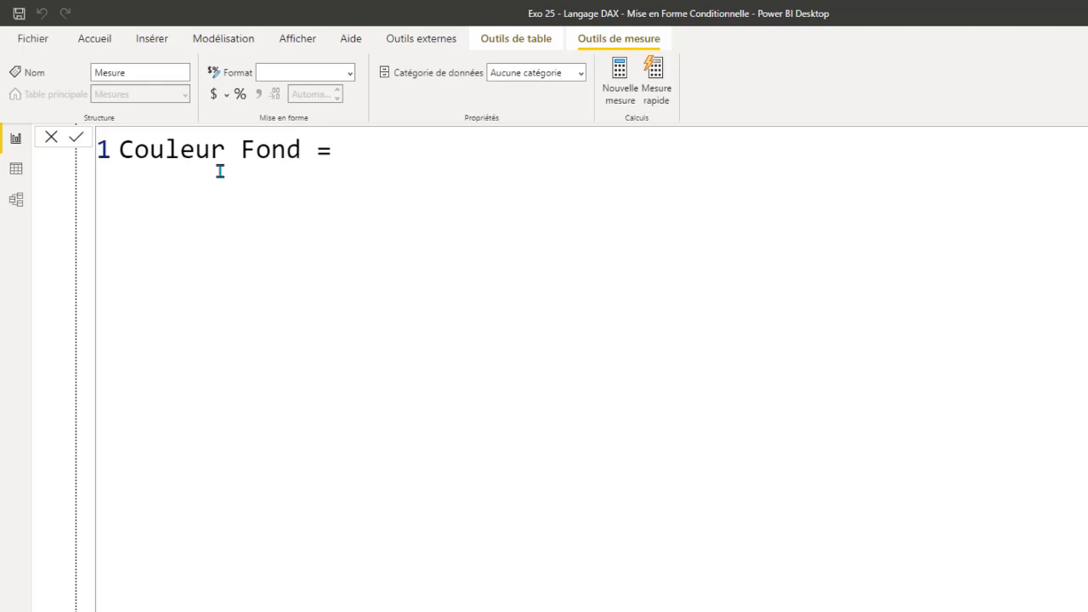
# Step: Begin the Couleur Fond formula with SWITCH( on its own line and open a new line for its arguments
pyautogui.click(367, 151)
pyautogui.hotkey('shift', 'Return')
pyautogui.write('S')
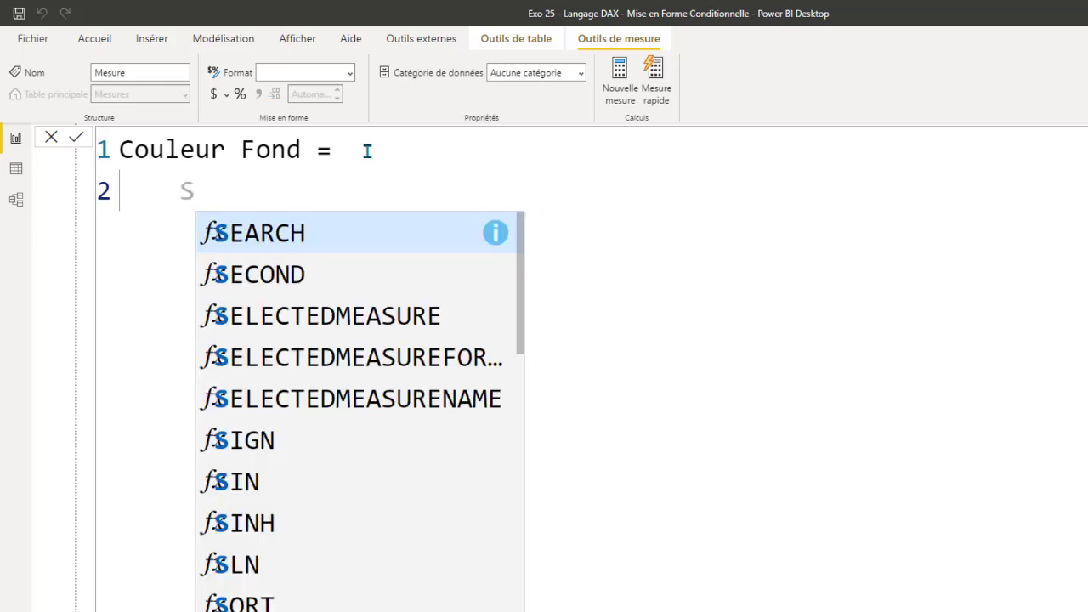
pyautogui.write('WI')
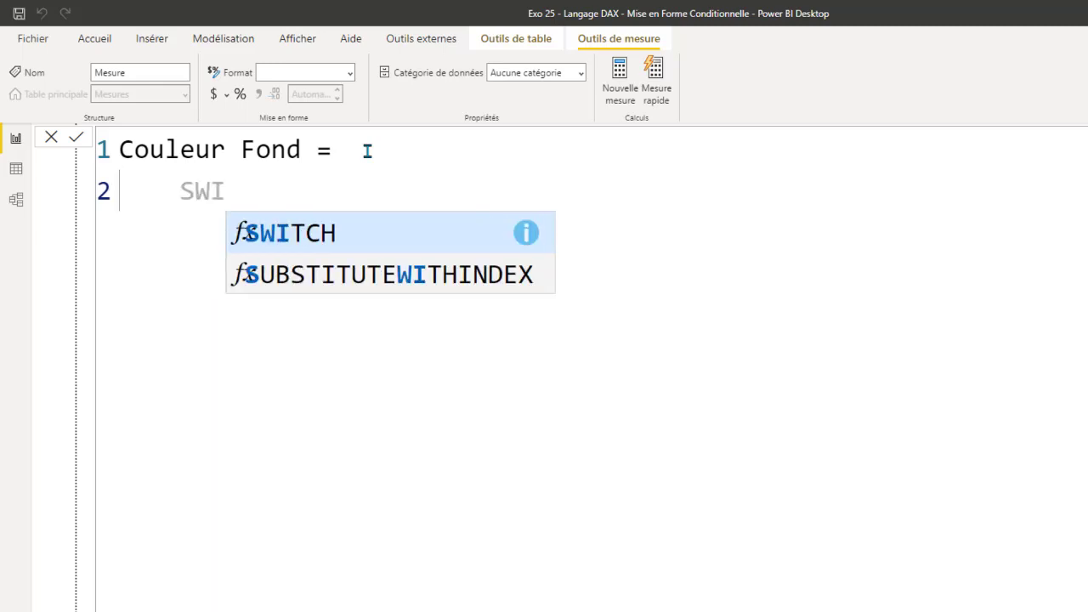
pyautogui.click(286, 246)
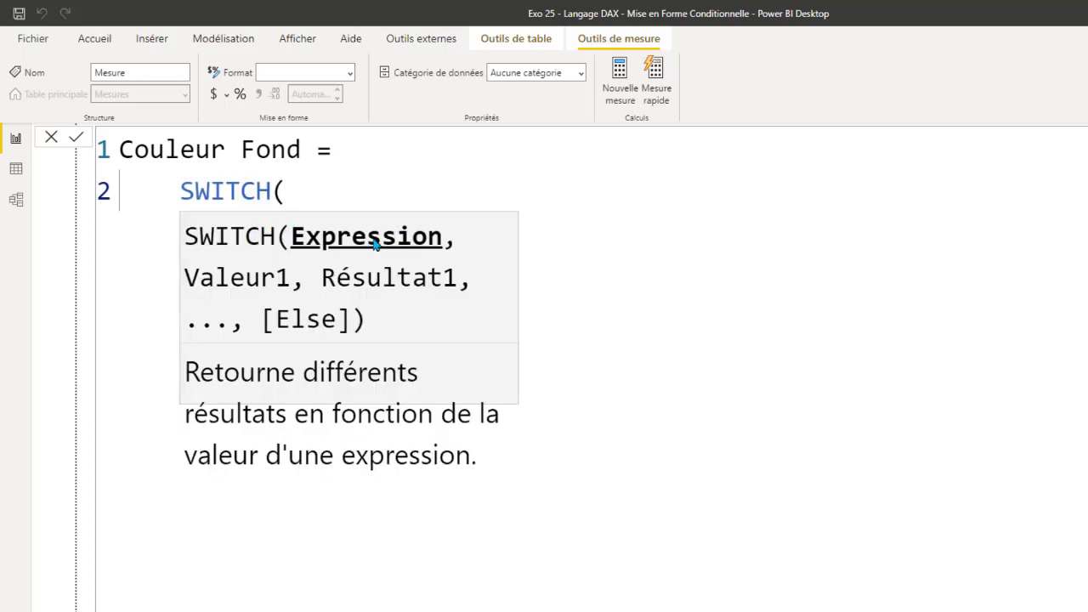
pyautogui.hotkey('shift', 'Return')
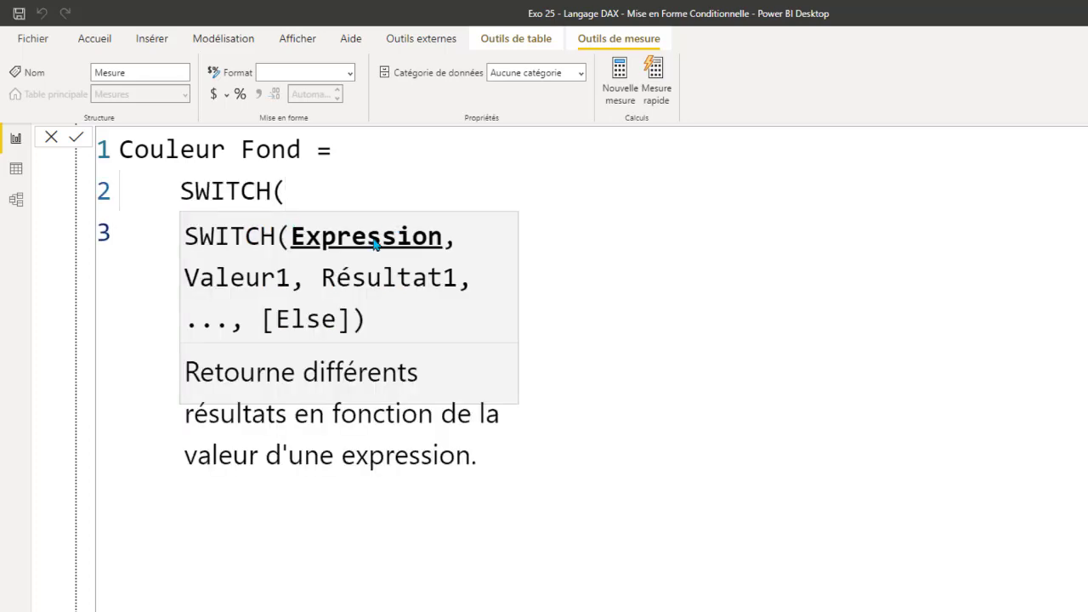
pyautogui.click(355, 194)
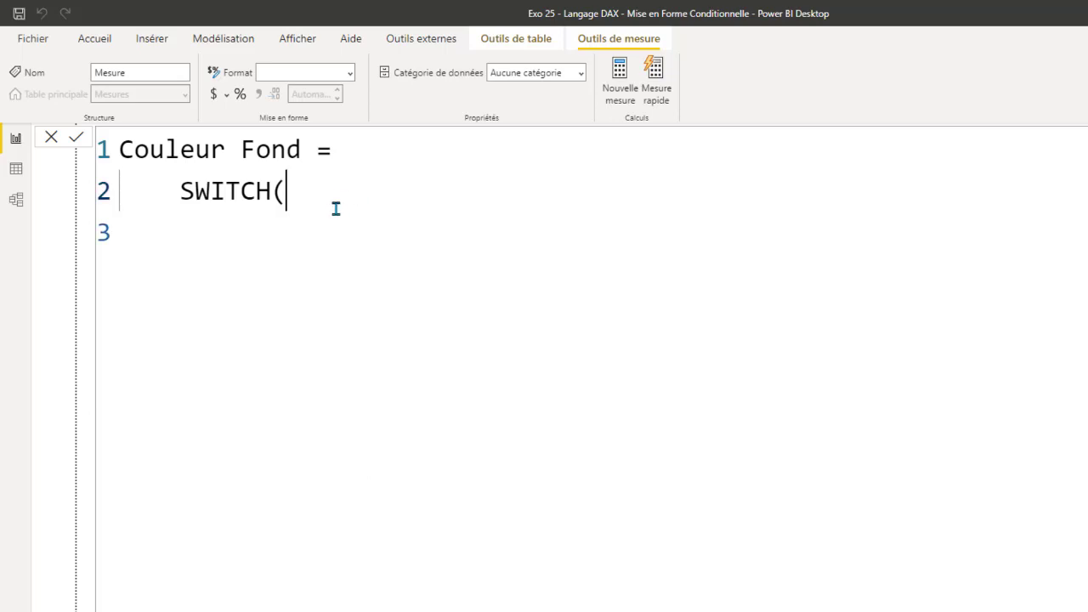
pyautogui.hotkey('shift', 'Return')
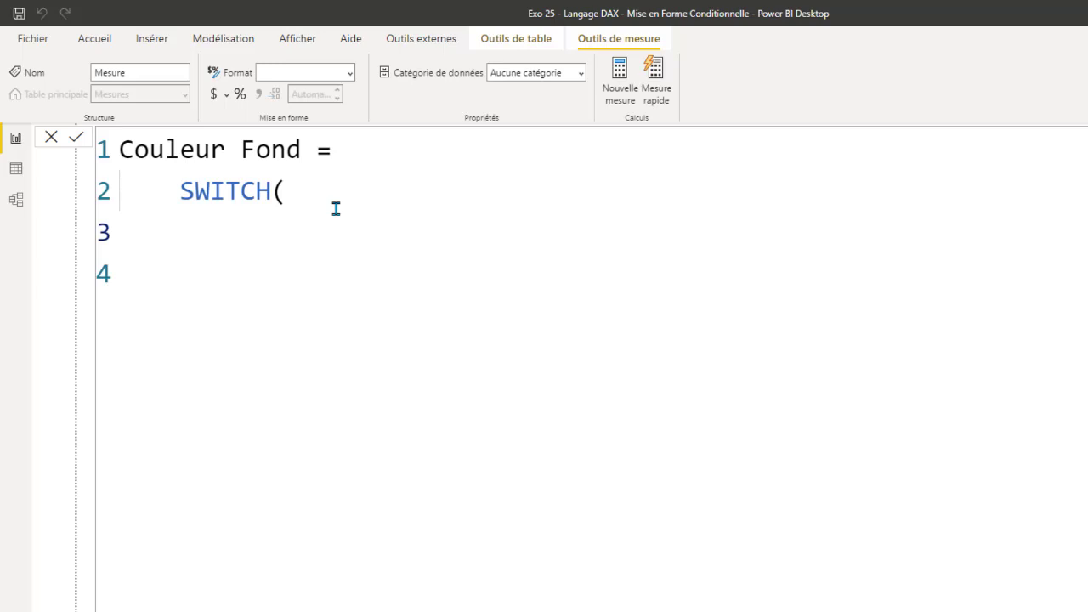
# Step: Enter TRUE() as the SWITCH expression, followed by a comma and a new line
pyautogui.write('TRUE')
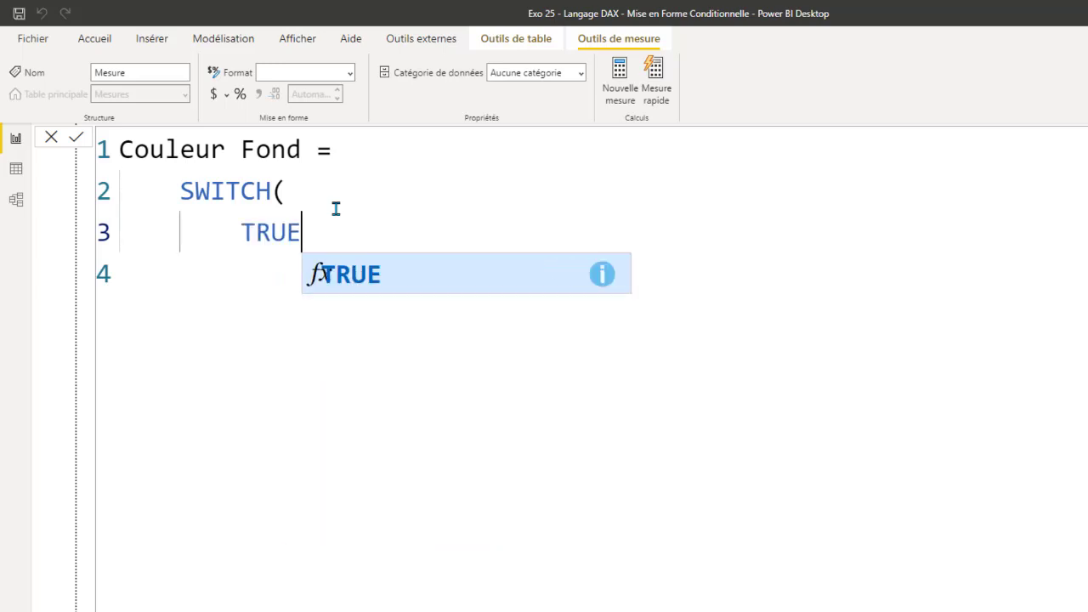
pyautogui.write('()')
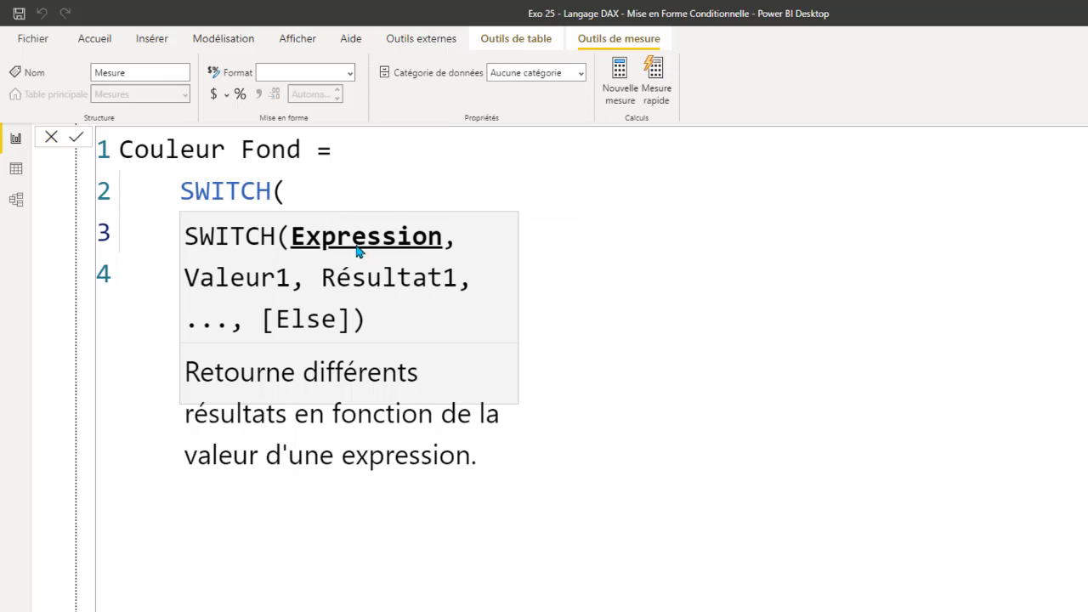
pyautogui.click(348, 188)
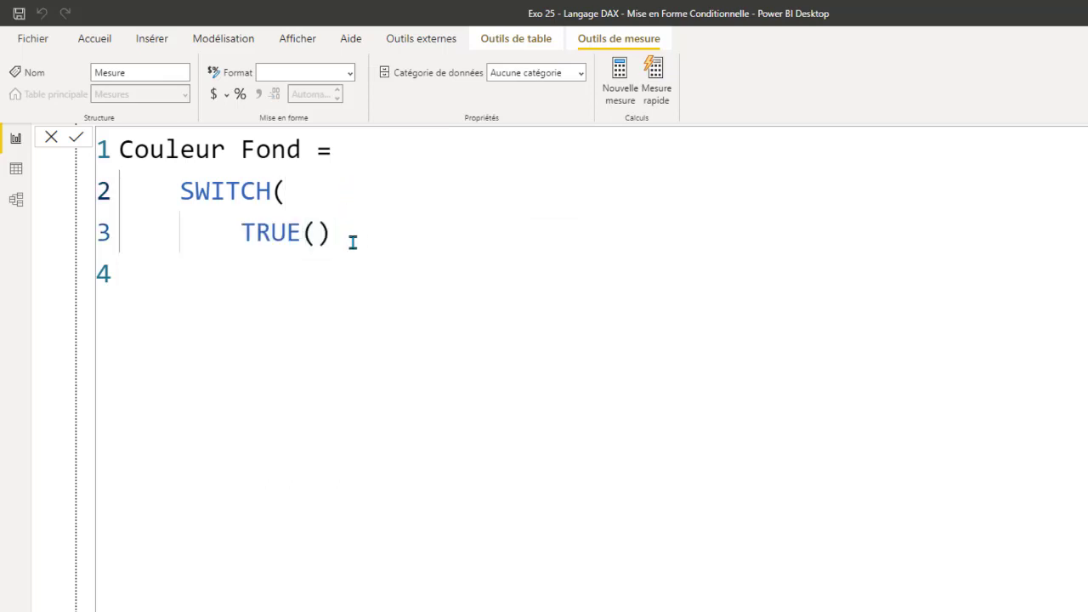
pyautogui.click(343, 246)
pyautogui.write(',')
pyautogui.hotkey('shift', 'Return')
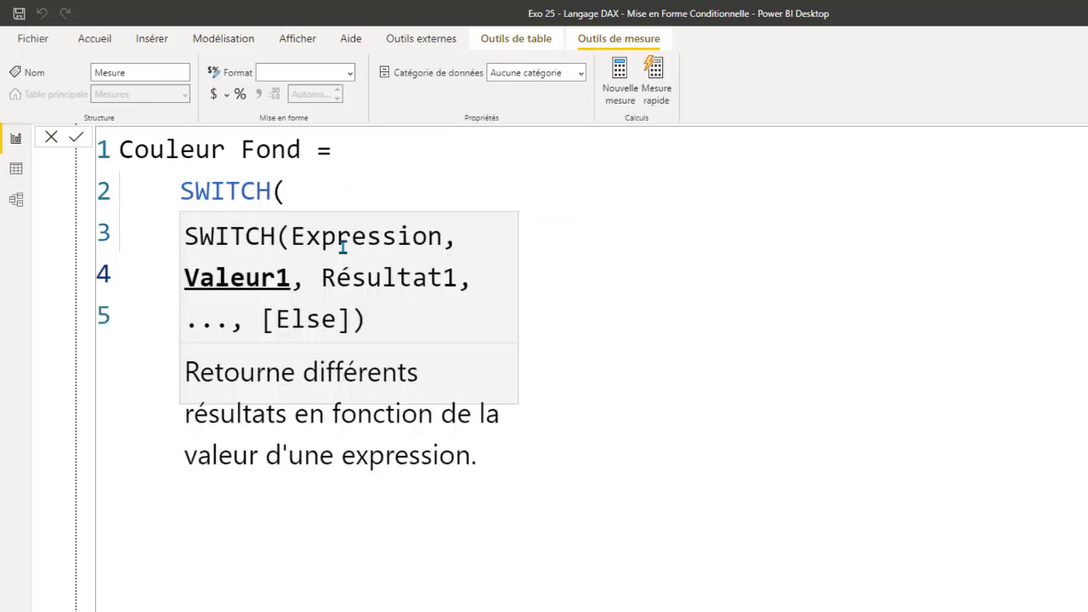
# Step: Add the first SWITCH condition on a new line after TRUE(): [Rang Produit]<= [Valeur TopN]
pyautogui.click(369, 187)
pyautogui.click(360, 241)
pyautogui.hotkey('shift', 'Return')
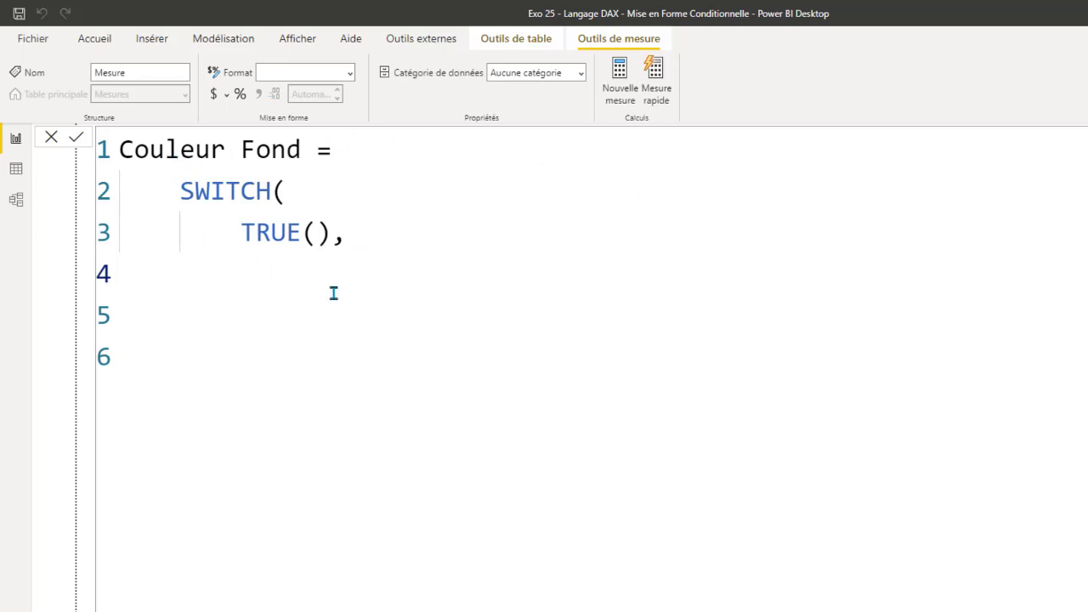
pyautogui.write('[ran')
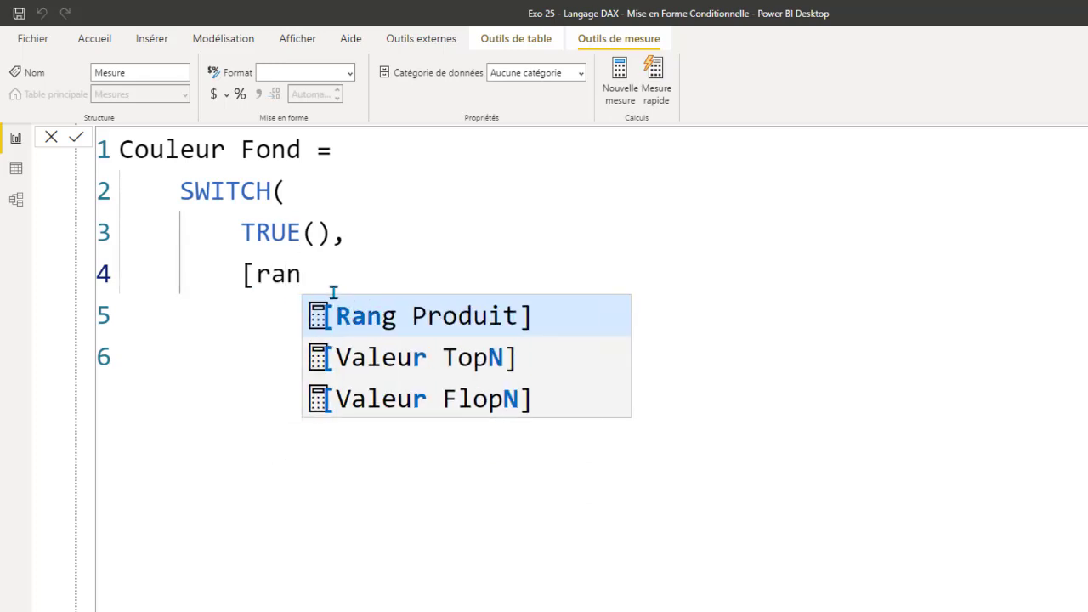
pyautogui.click(396, 323)
pyautogui.write('<=')
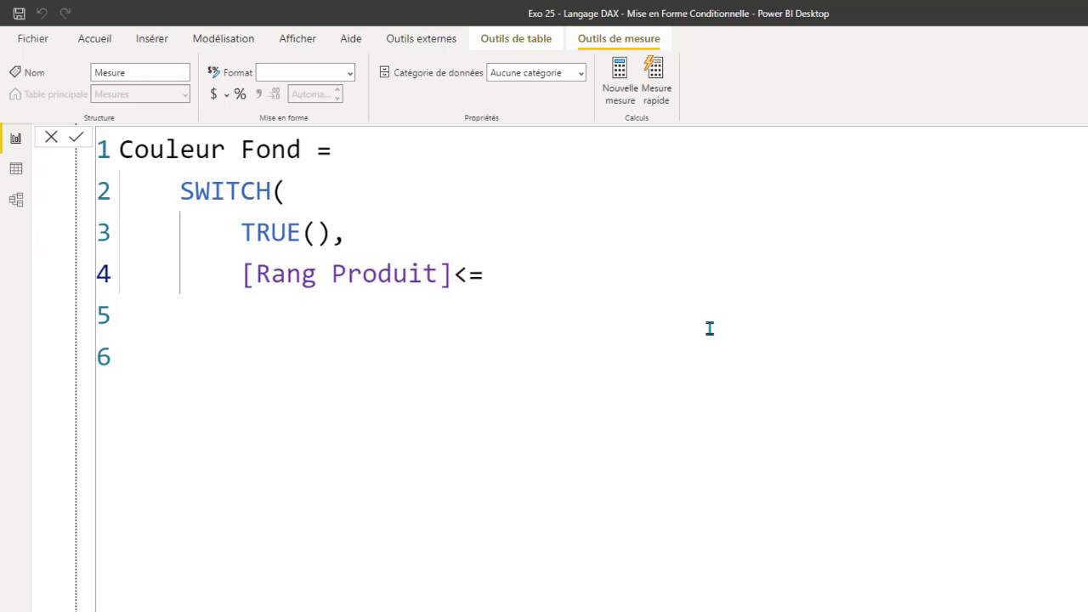
pyautogui.write(' val')
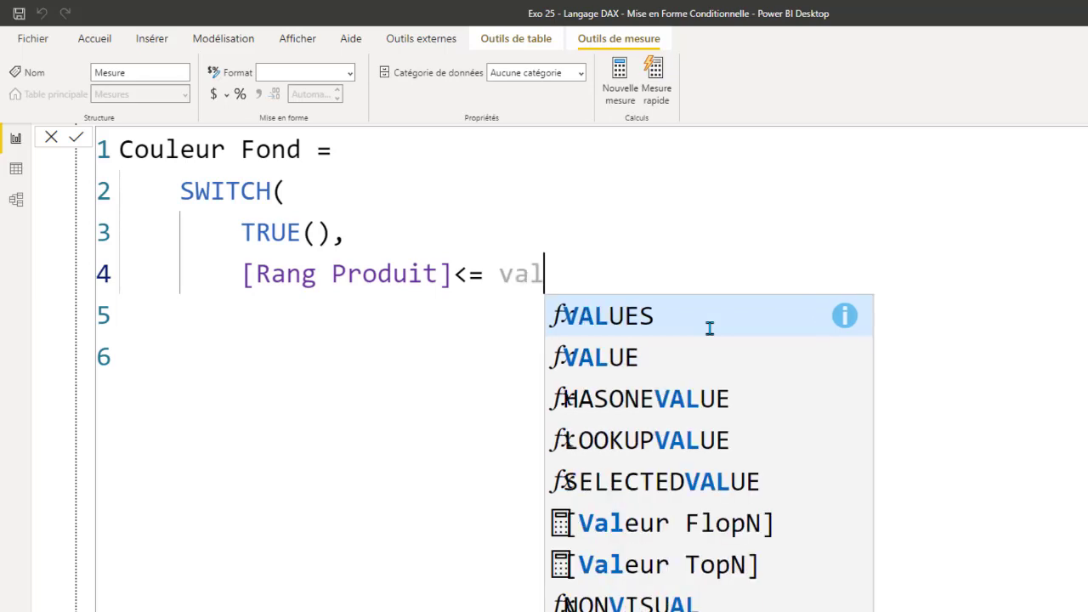
pyautogui.click(666, 572)
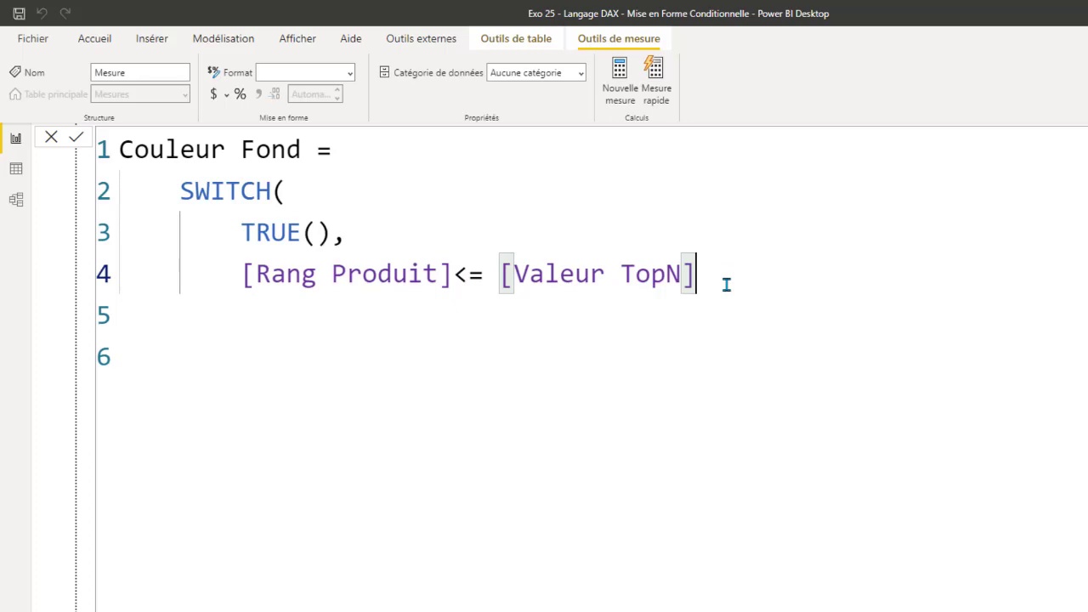
# Step: Return "Green" for the TopN condition, followed by a comma and a new line for the second condition
pyautogui.write(',')
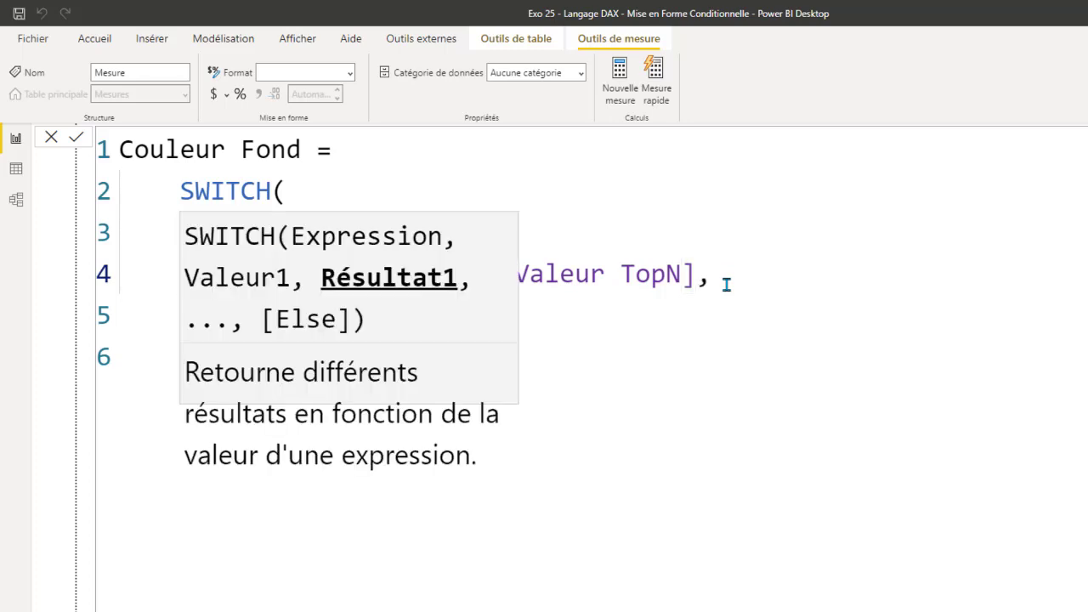
pyautogui.write('"Green"')
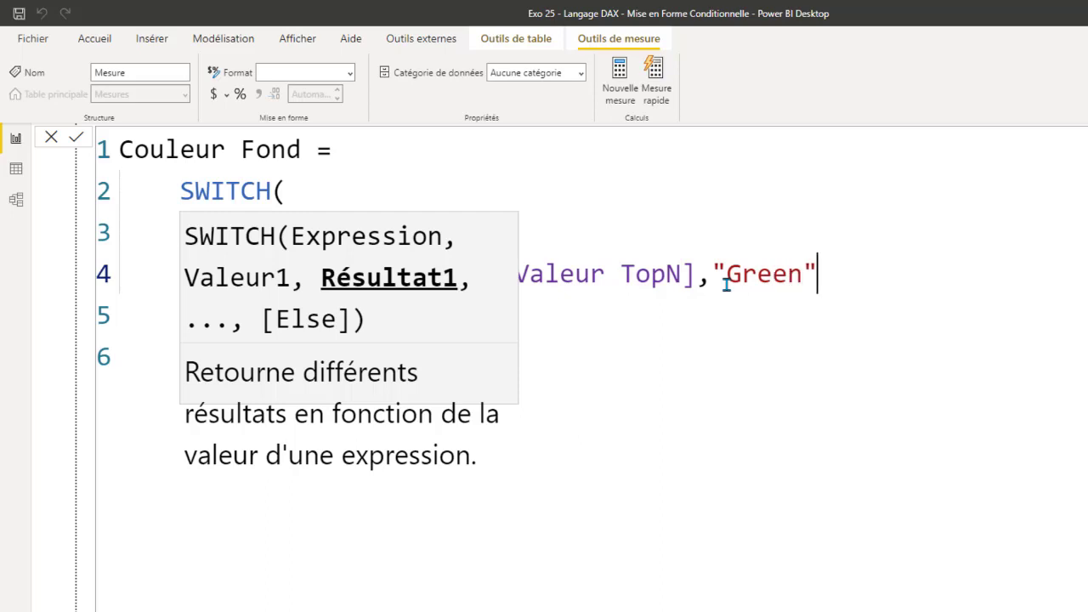
pyautogui.write(',')
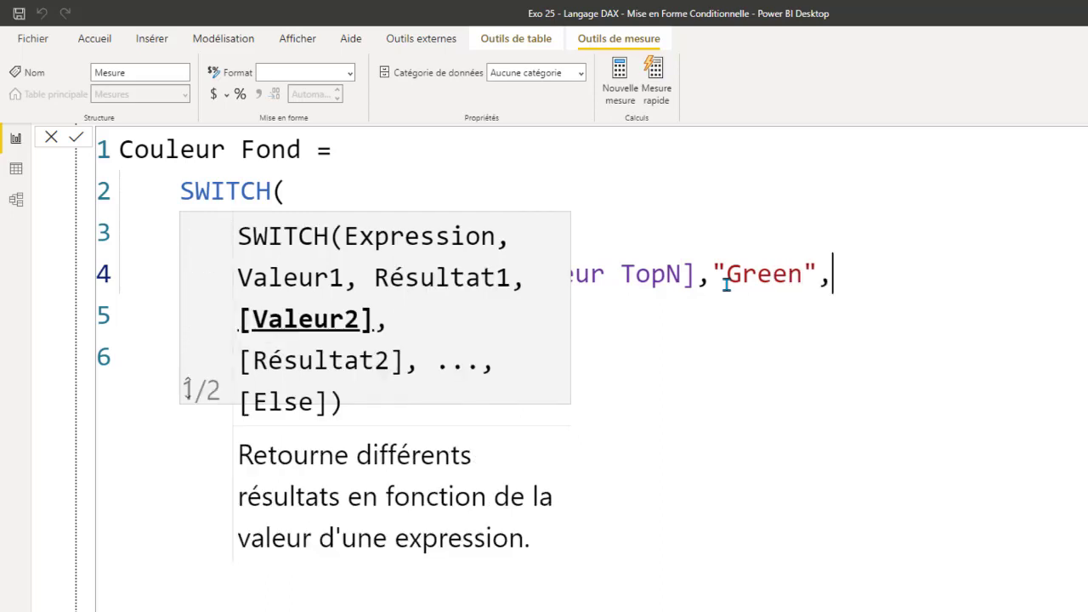
pyautogui.hotkey('shift', 'Return')
pyautogui.click(867, 281)
pyautogui.hotkey('shift', 'Return')
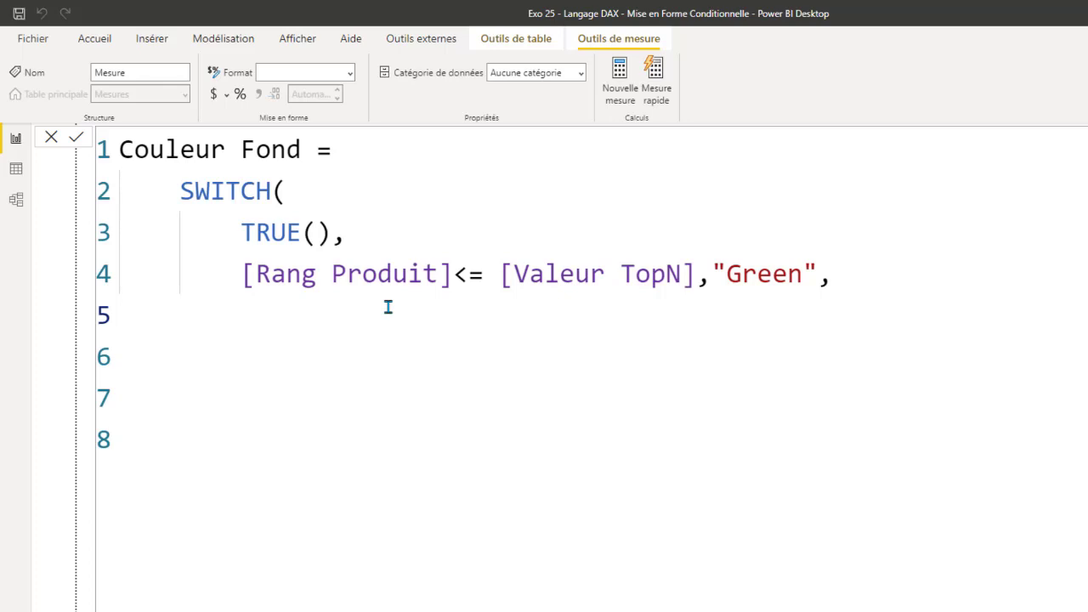
# Step: Enter the second SWITCH condition as [Rang Produit]>=[Nbre Ventes]-'Flop N'[Valeur FlopN]
pyautogui.write('[Ran')
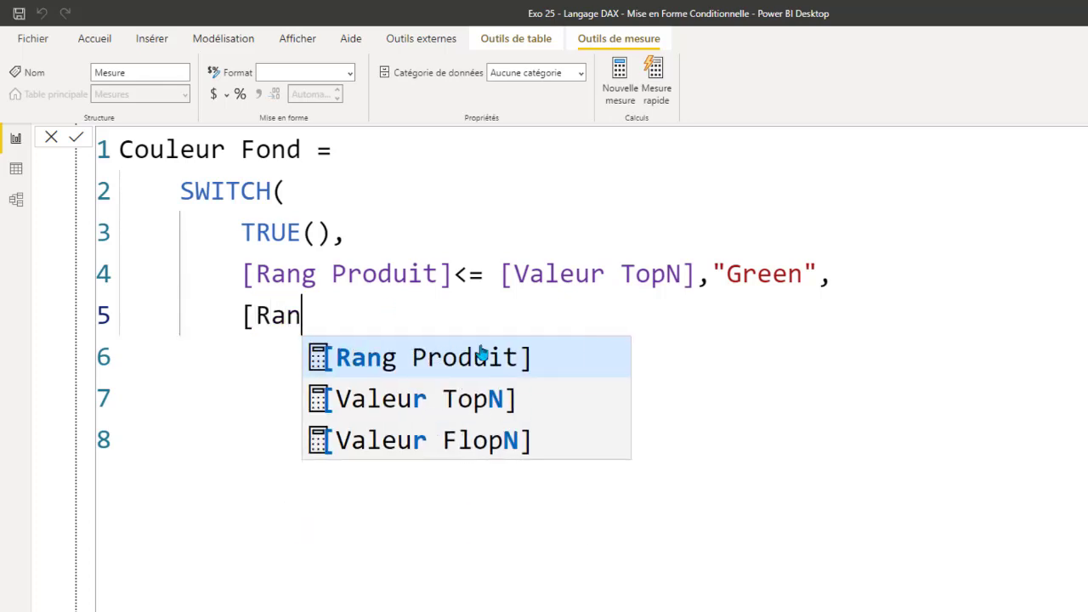
pyautogui.click(467, 352)
pyautogui.write('>=')
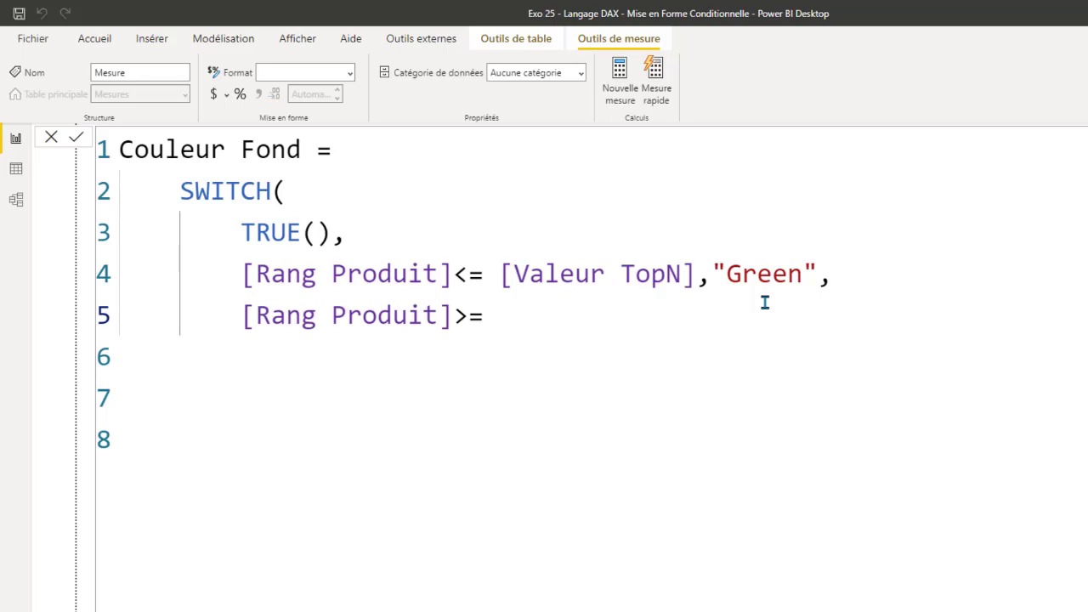
pyautogui.write('[')
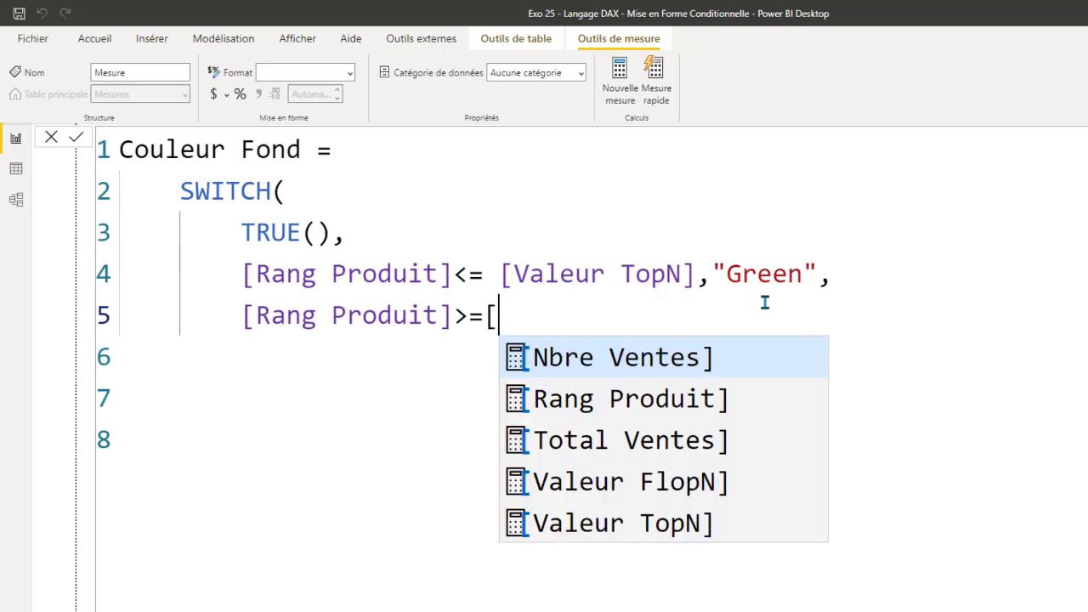
pyautogui.click(587, 363)
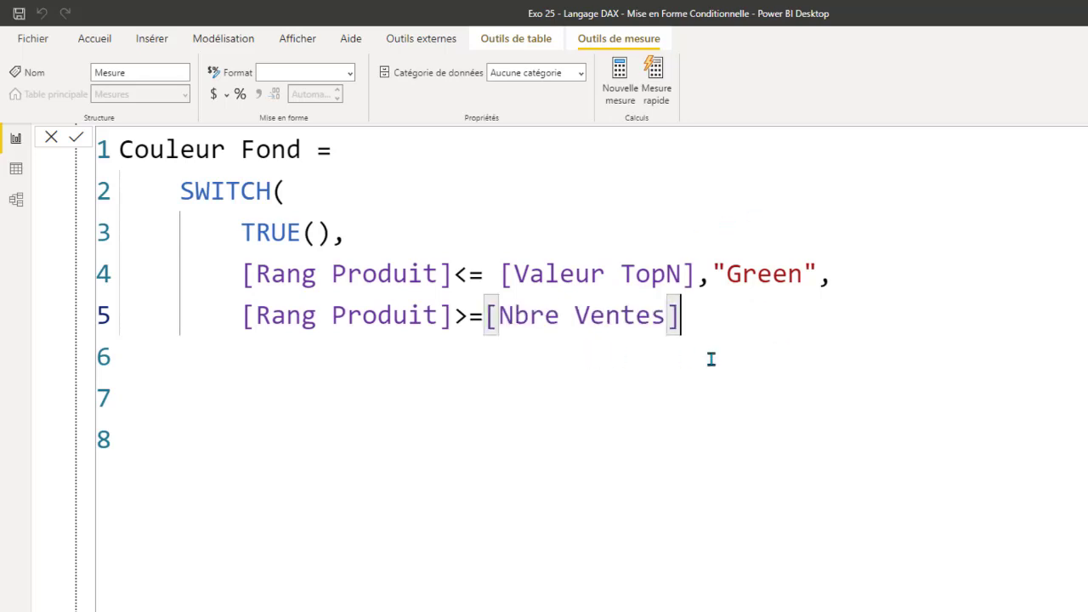
pyautogui.write('-fl')
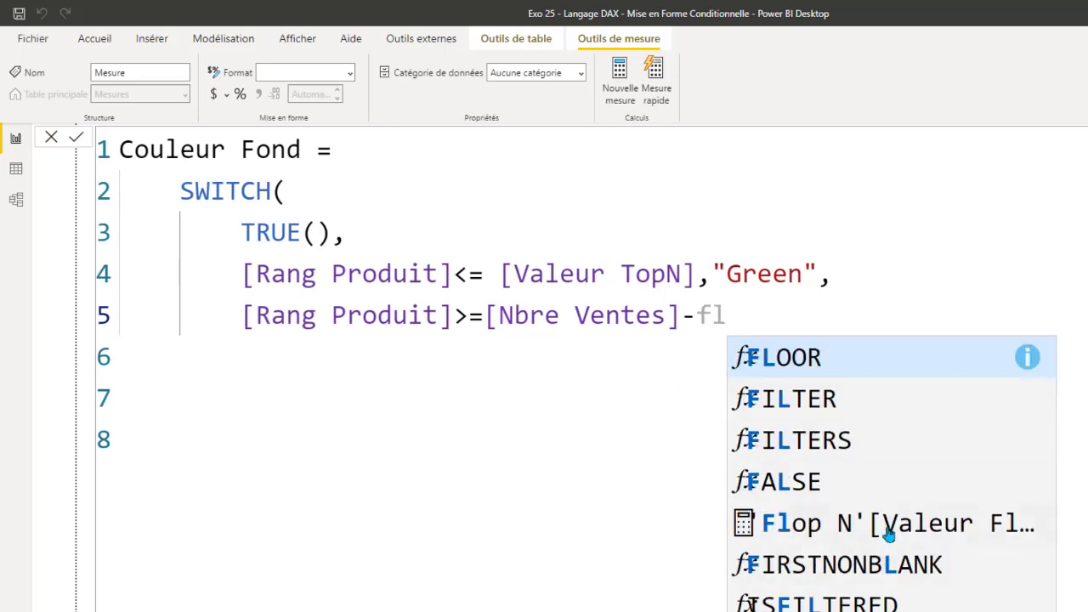
pyautogui.click(887, 522)
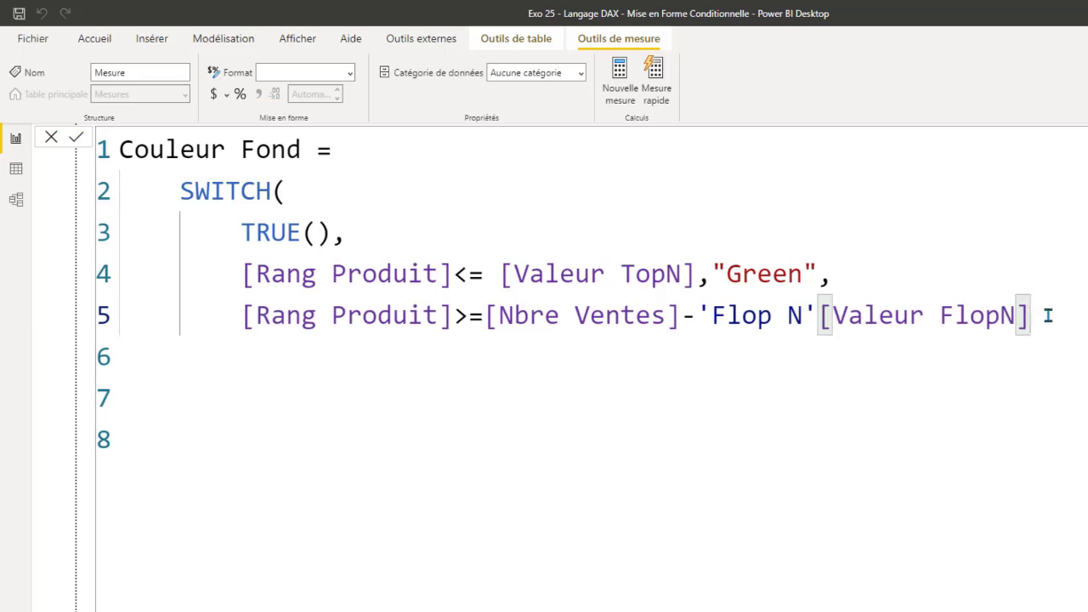
# Step: Return "Red" for the FlopN condition, close the SWITCH parenthesis on its own line, and commit the Couleur Fond measure
pyautogui.write(',"Re')
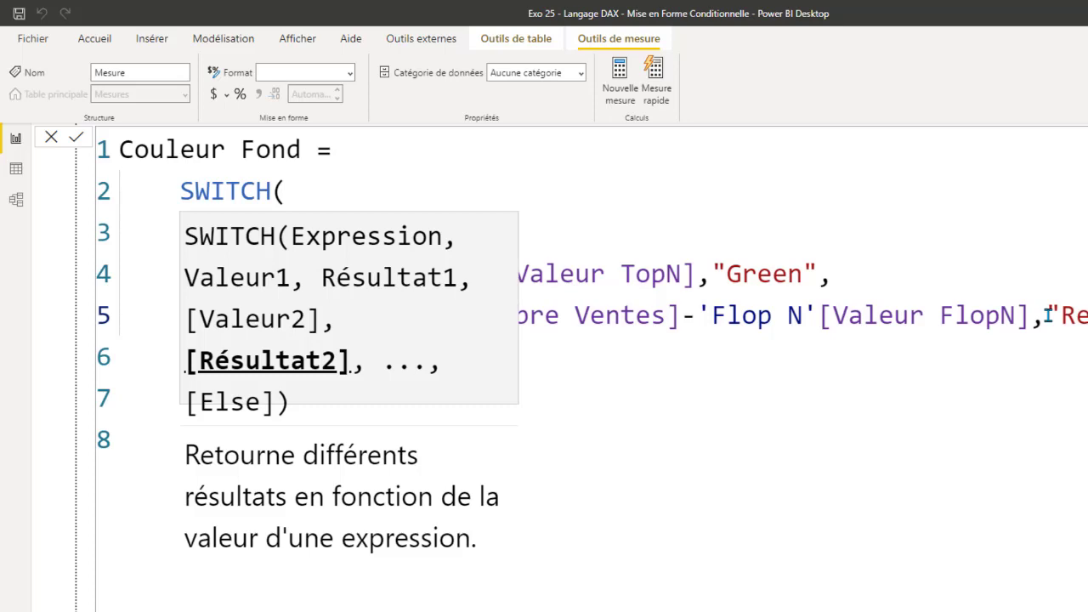
pyautogui.write('d"')
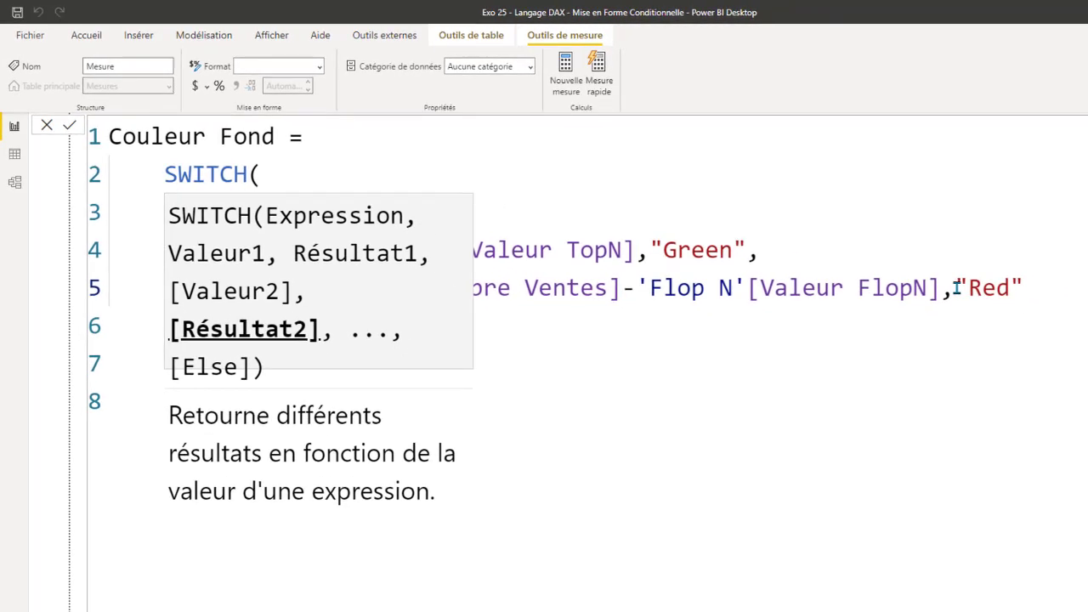
pyautogui.hotkey('shift', 'Return')
pyautogui.click(847, 374)
pyautogui.click(229, 322)
pyautogui.write(')')
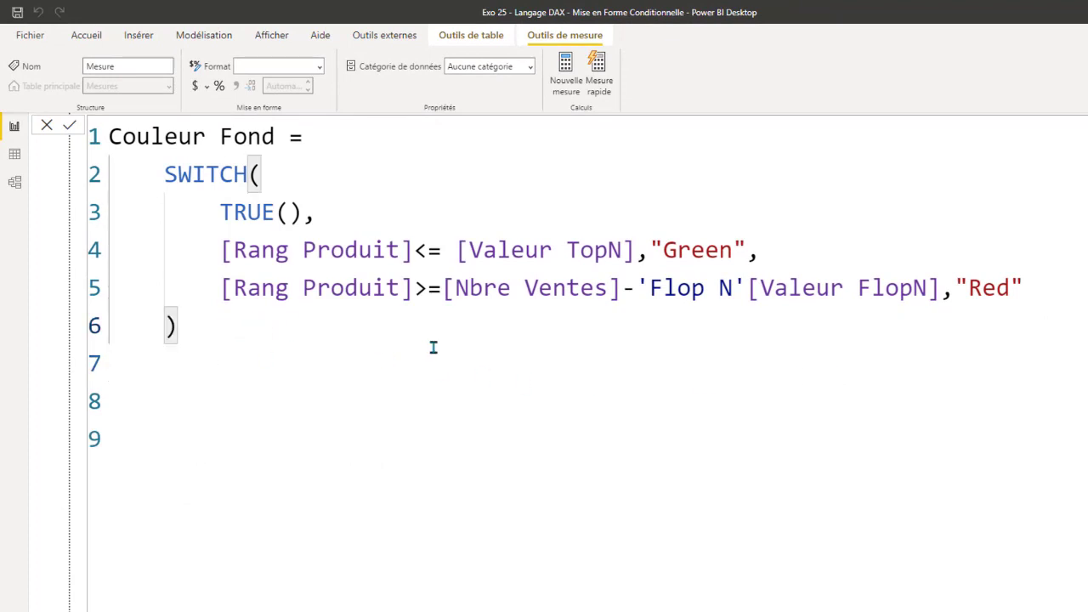
pyautogui.press('Return')
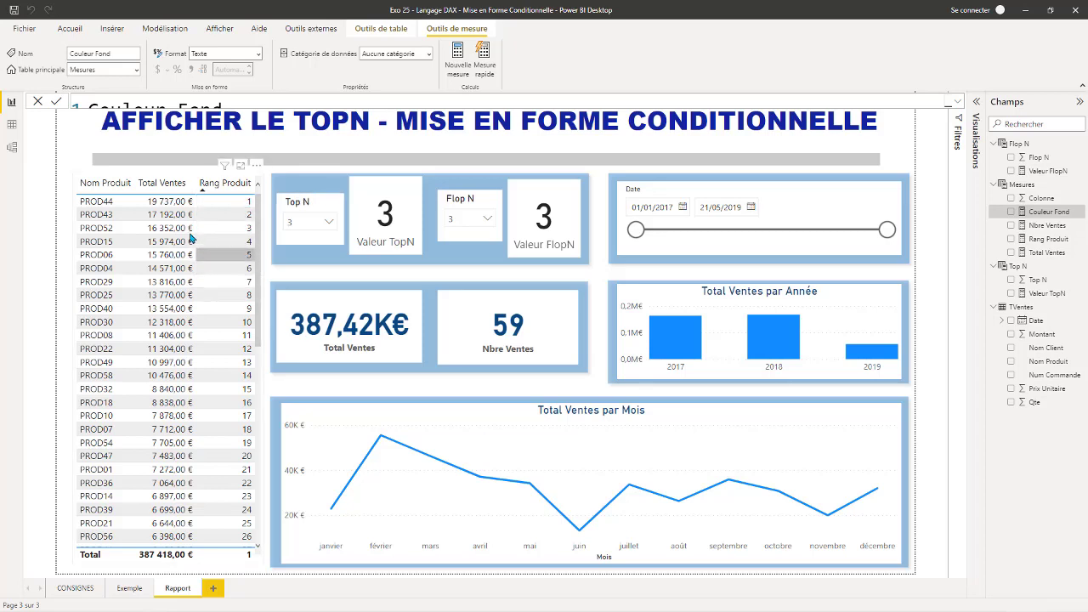
# Step: Select the product table and open the background colour (Couleur d'arrière-plan) conditional formatting settings for its Total Ventes field
pyautogui.click(199, 184)
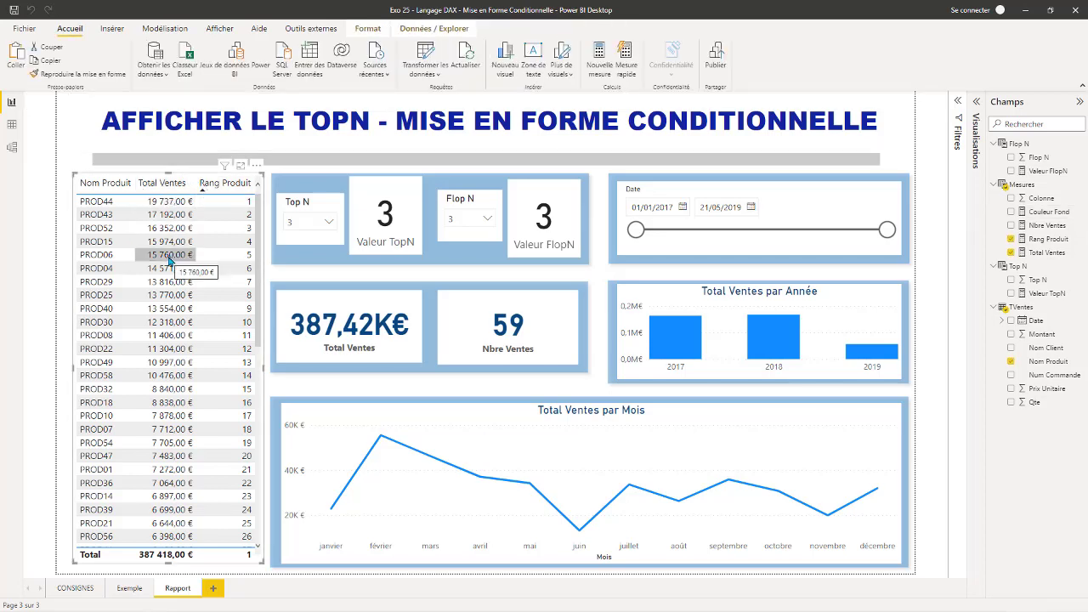
pyautogui.click(979, 102)
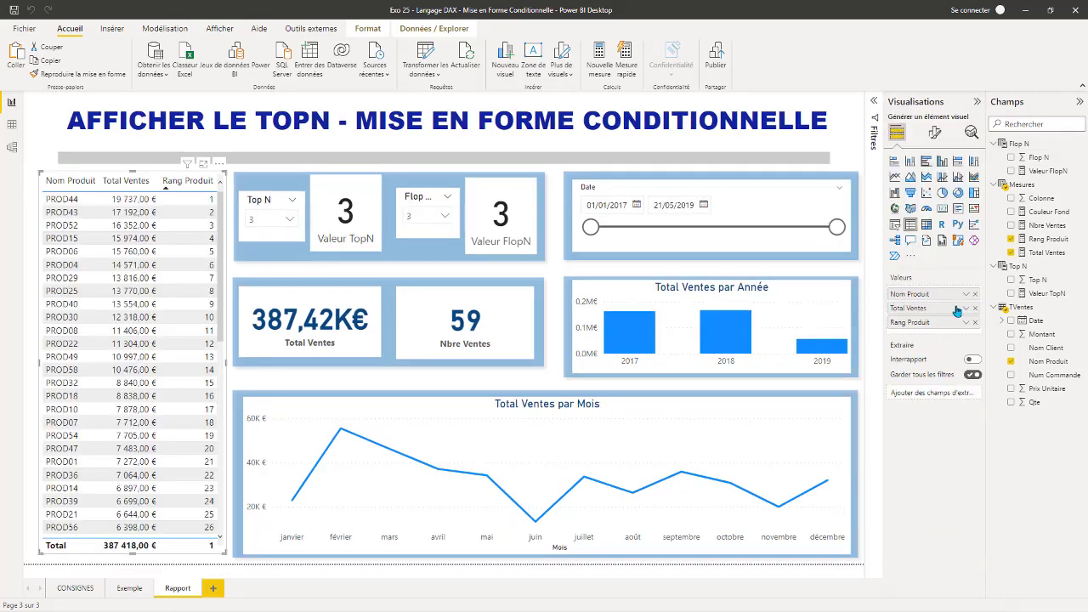
pyautogui.click(967, 311)
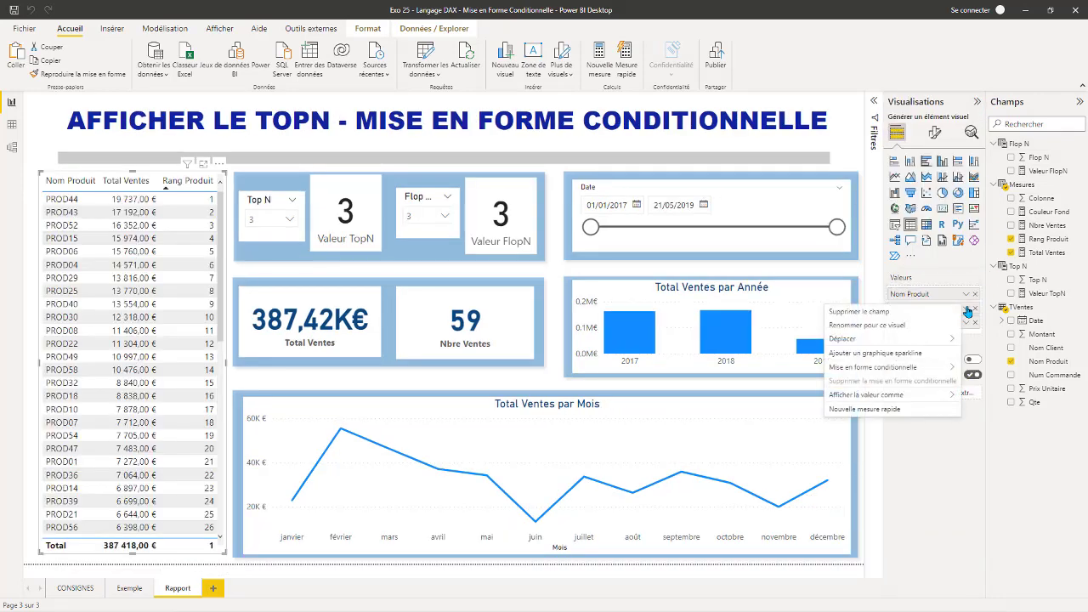
pyautogui.moveTo(861, 370)
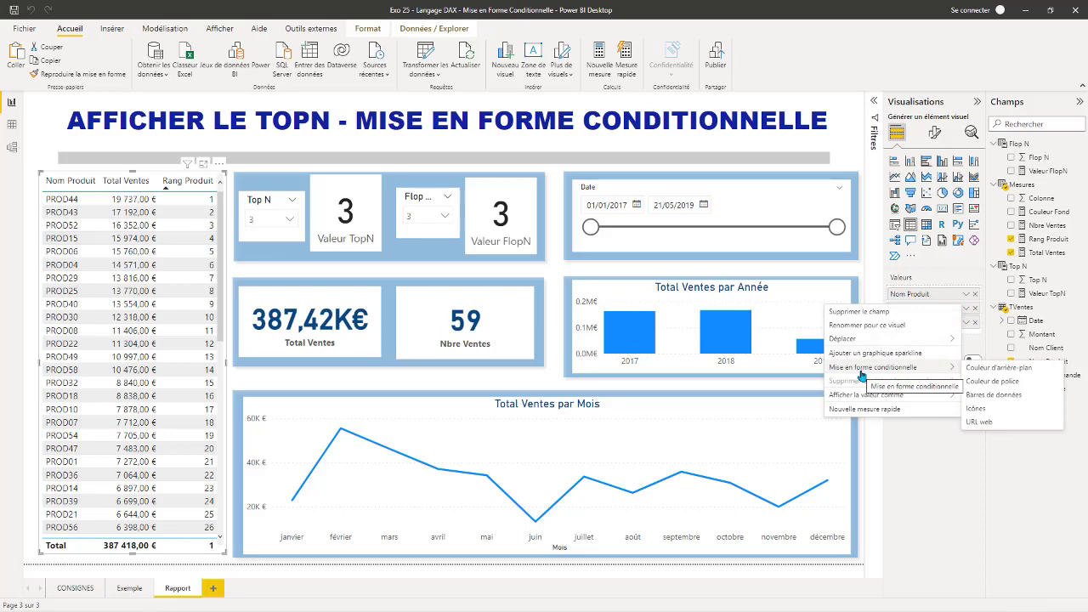
pyautogui.click(1009, 375)
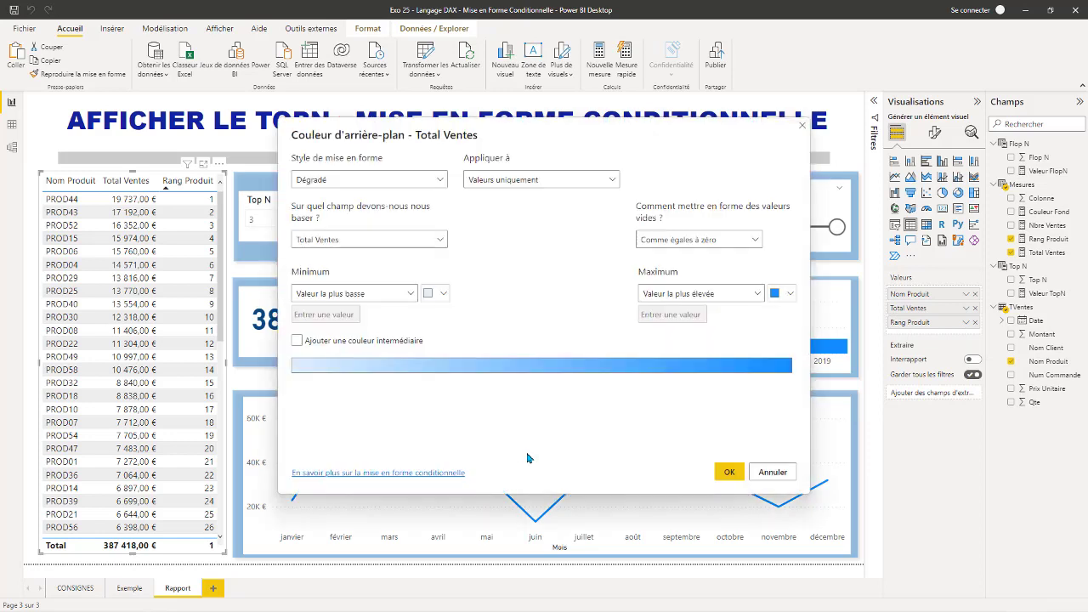
# Step: Set the formatting style to Valeur du champ, base it on the Couleur Fond measure, and apply the background colour
pyautogui.click(442, 181)
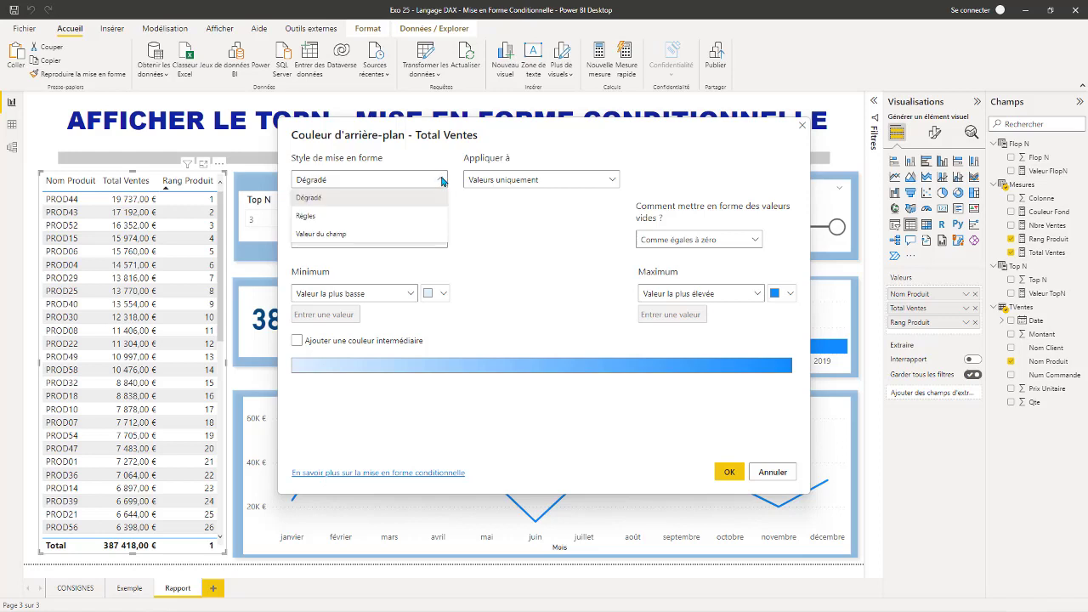
pyautogui.click(312, 236)
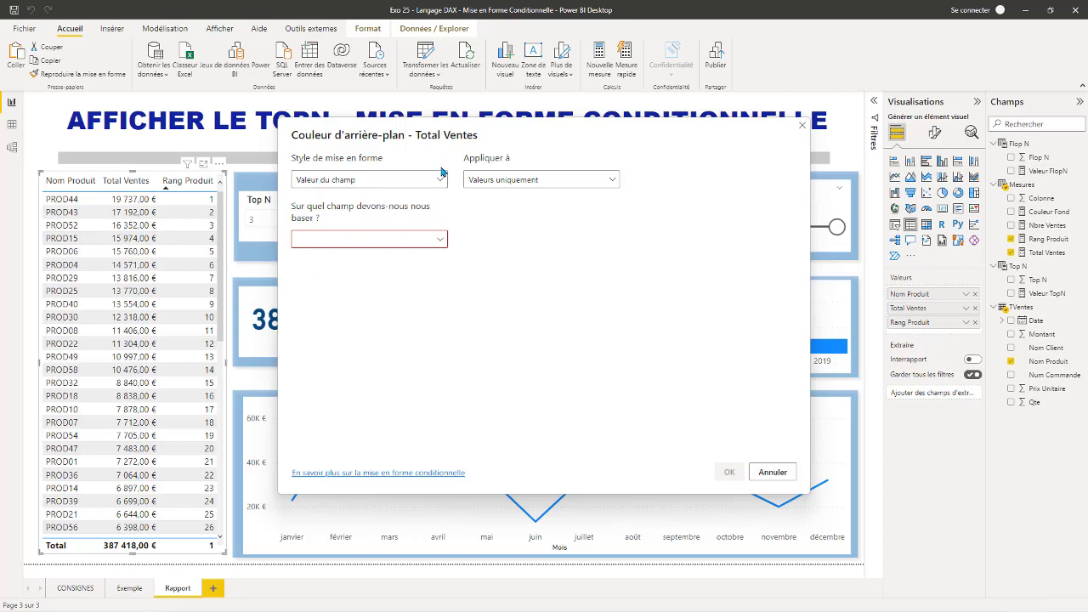
pyautogui.click(441, 240)
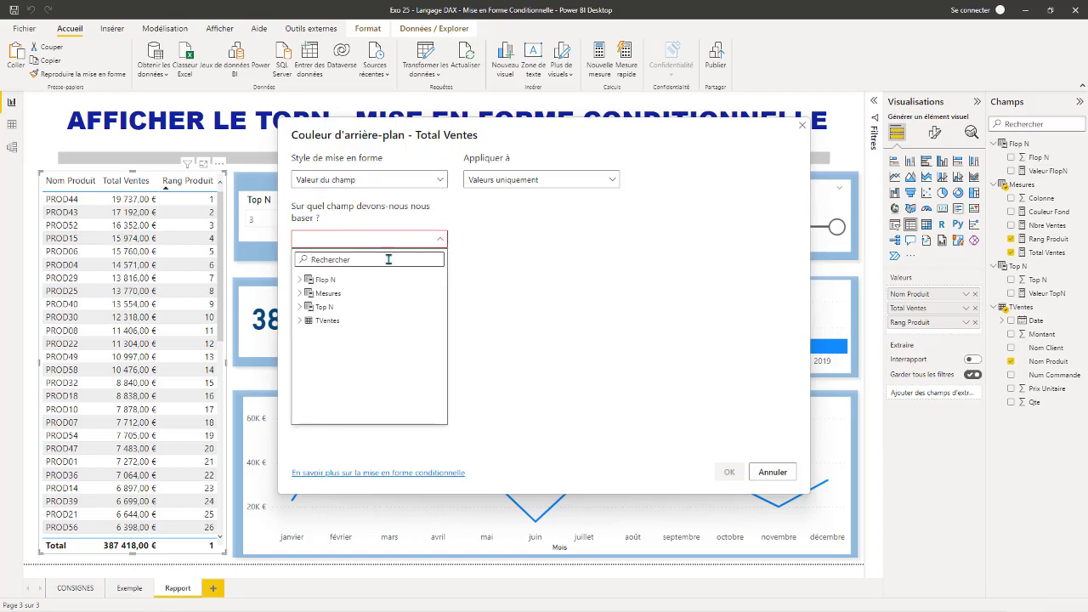
pyautogui.click(314, 293)
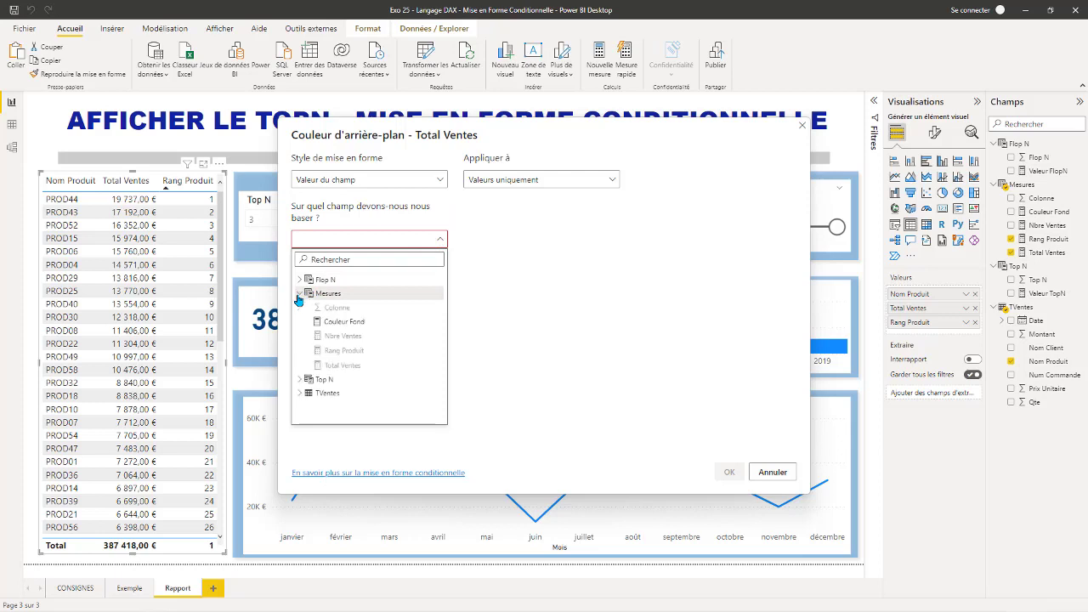
pyautogui.click(352, 322)
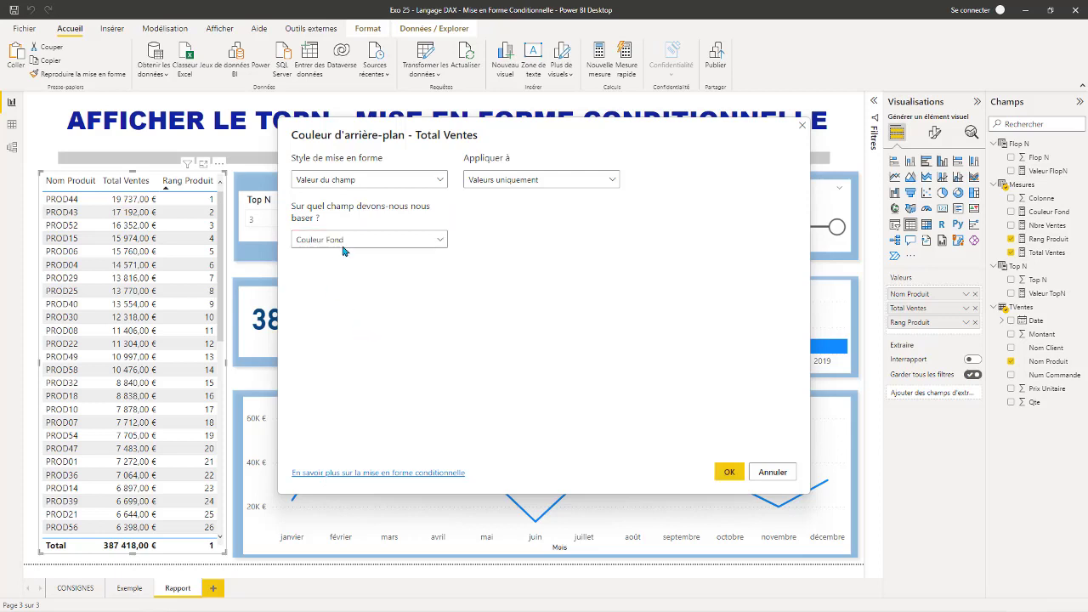
pyautogui.click(730, 472)
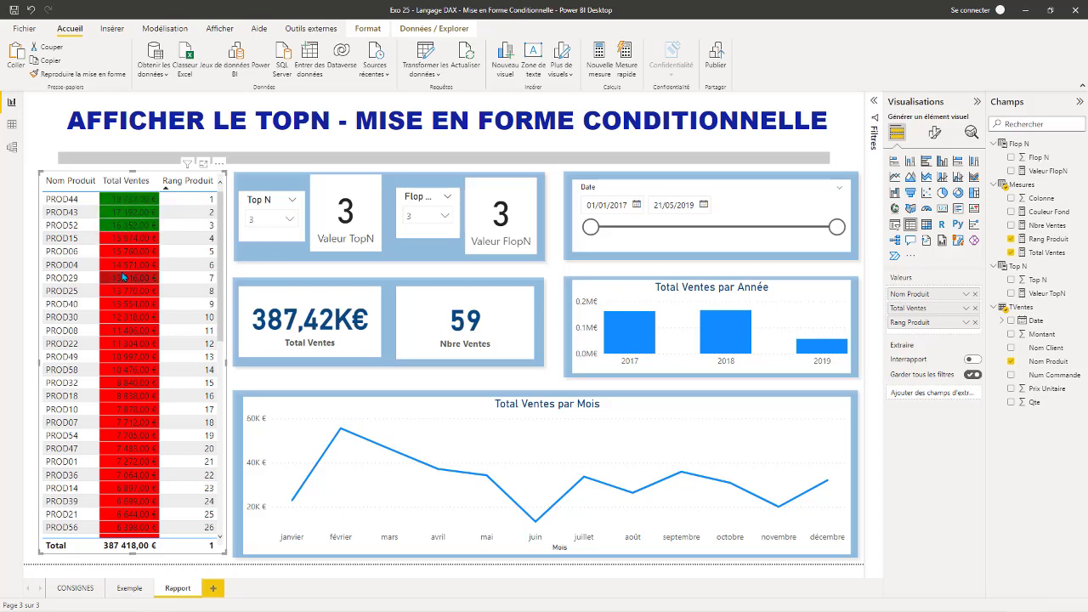
# Step: Set both the Top N and Flop N slicers to 5 to test the table's colouring
pyautogui.click(290, 219)
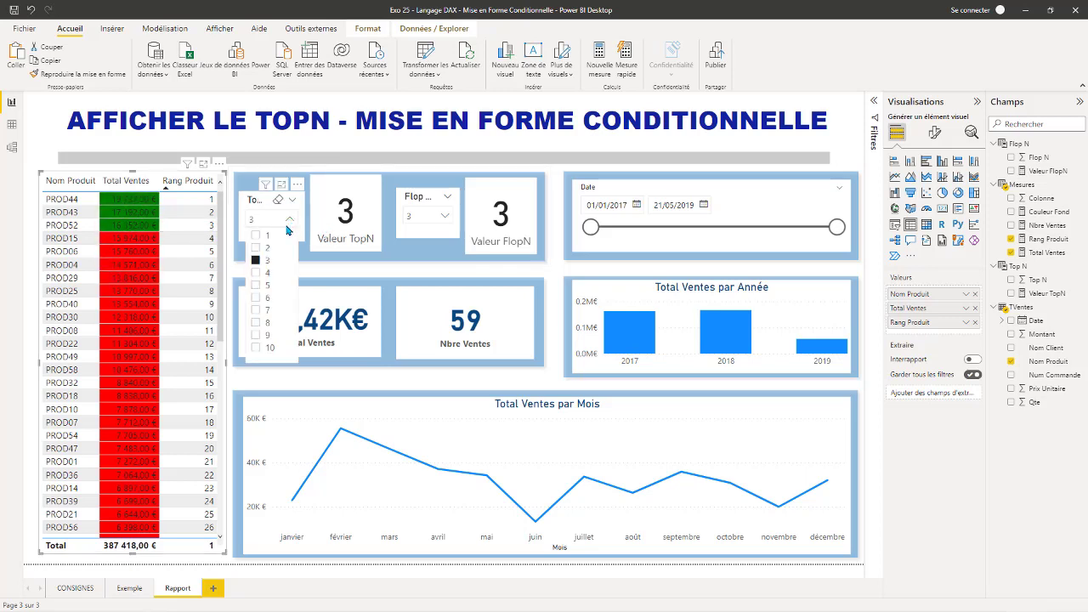
pyautogui.click(256, 287)
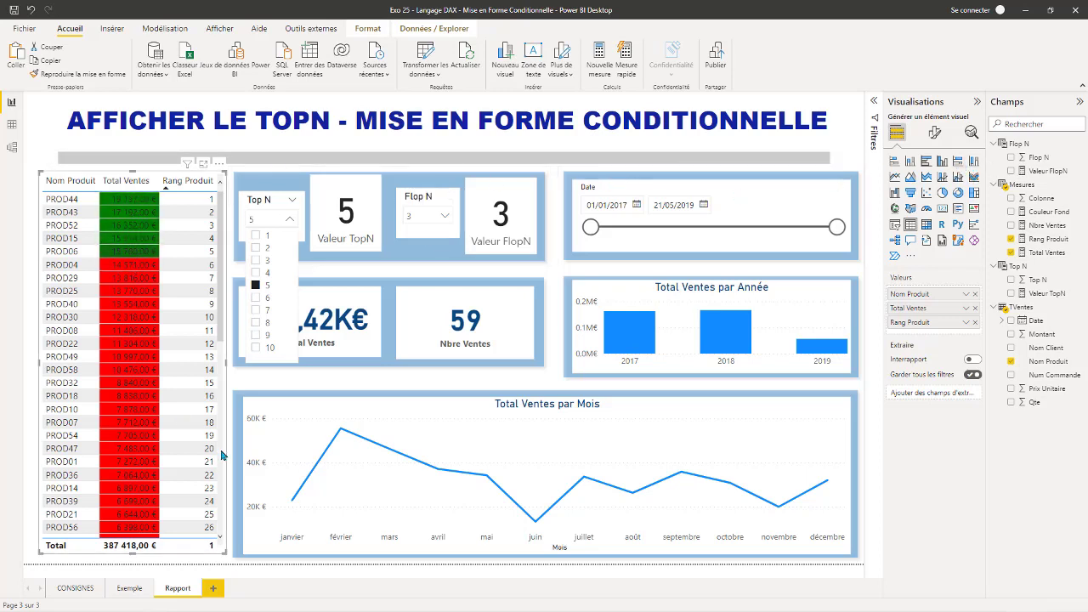
pyautogui.click(443, 216)
pyautogui.click(413, 282)
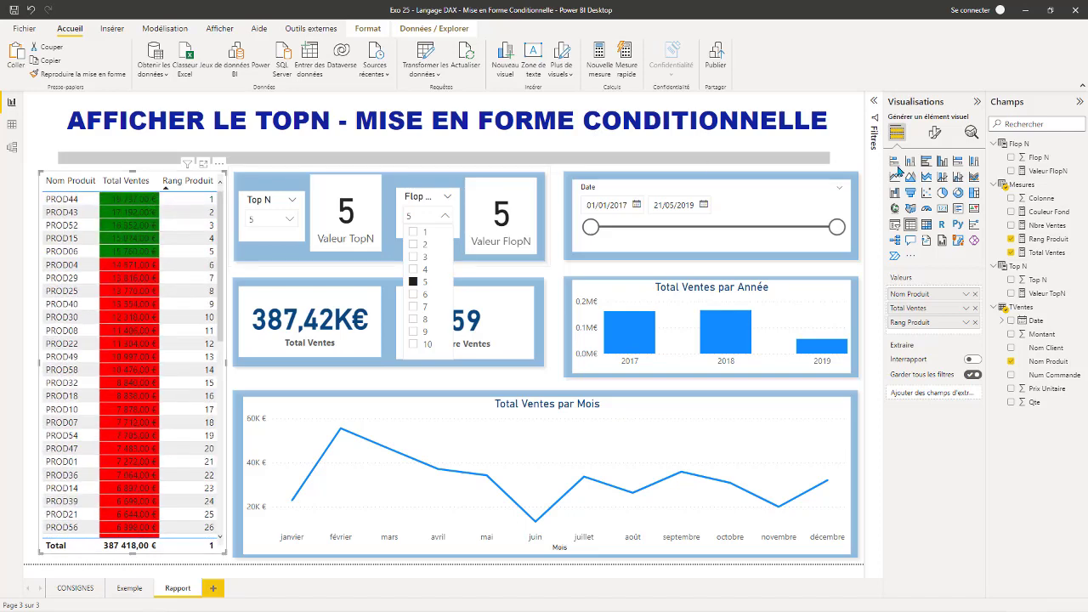
# Step: Open the formula of the Total Ventes measure and expand its editor to review the full expression
pyautogui.click(1051, 255)
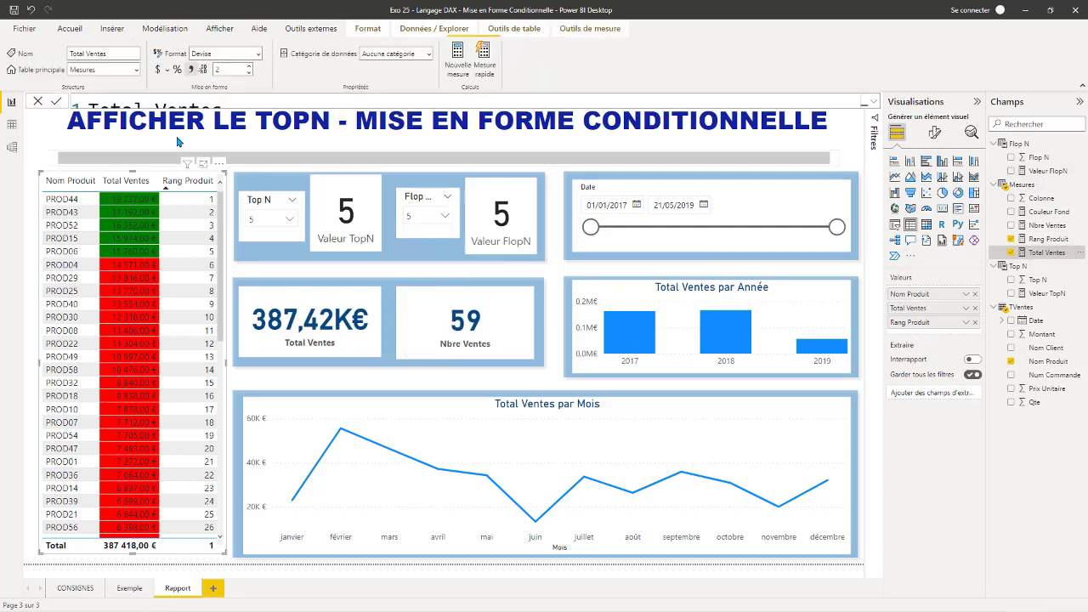
pyautogui.click(873, 101)
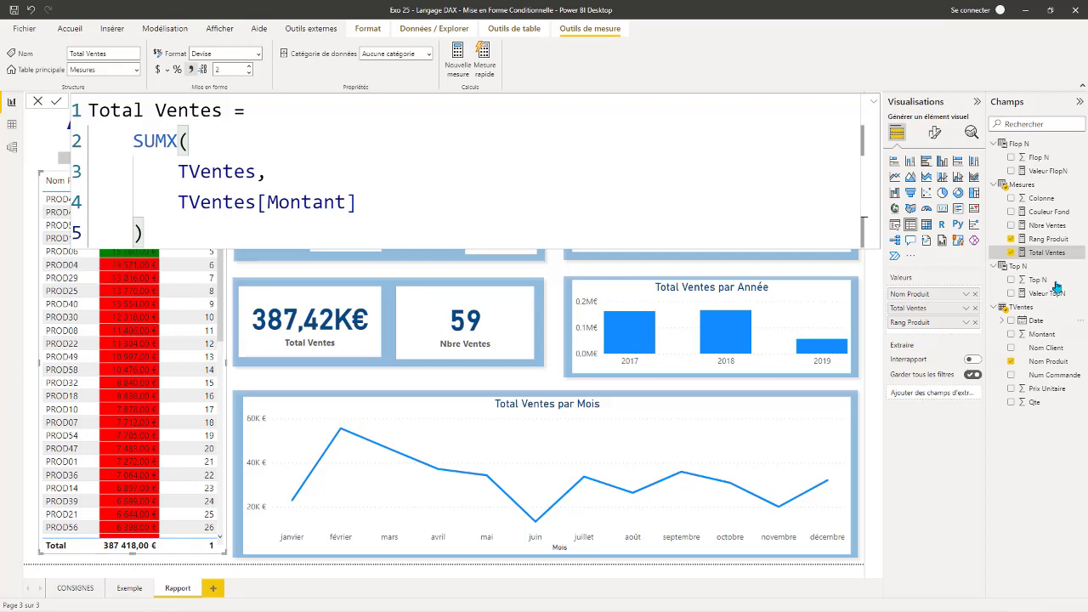
# Step: Change the Nbre Ventes measure to COUNTROWS(ALL(TVentes)), validate it and collapse the formula editor
pyautogui.click(1050, 227)
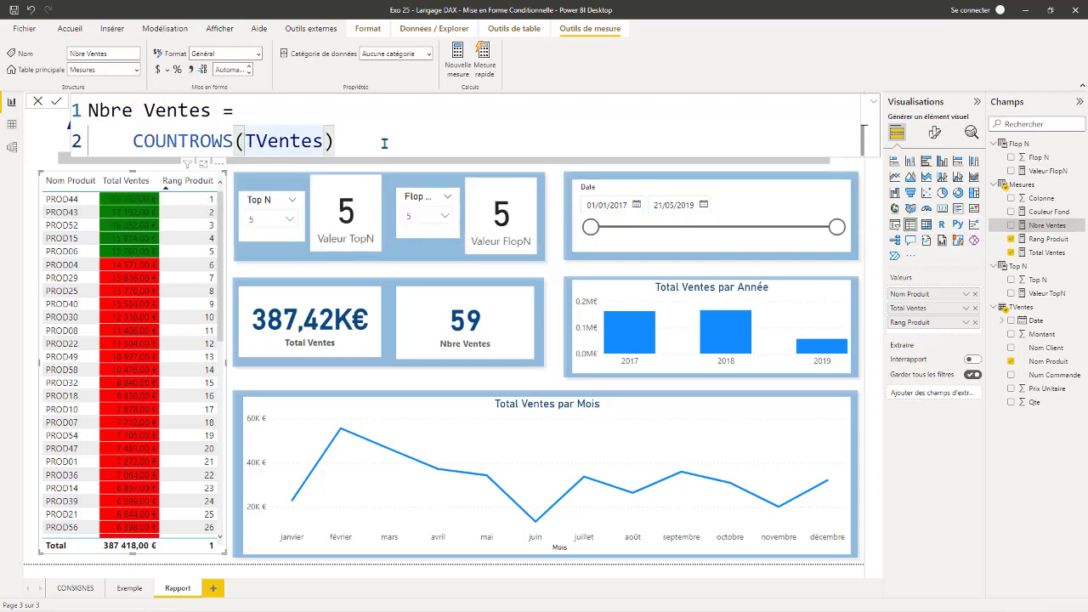
pyautogui.write('ALL')
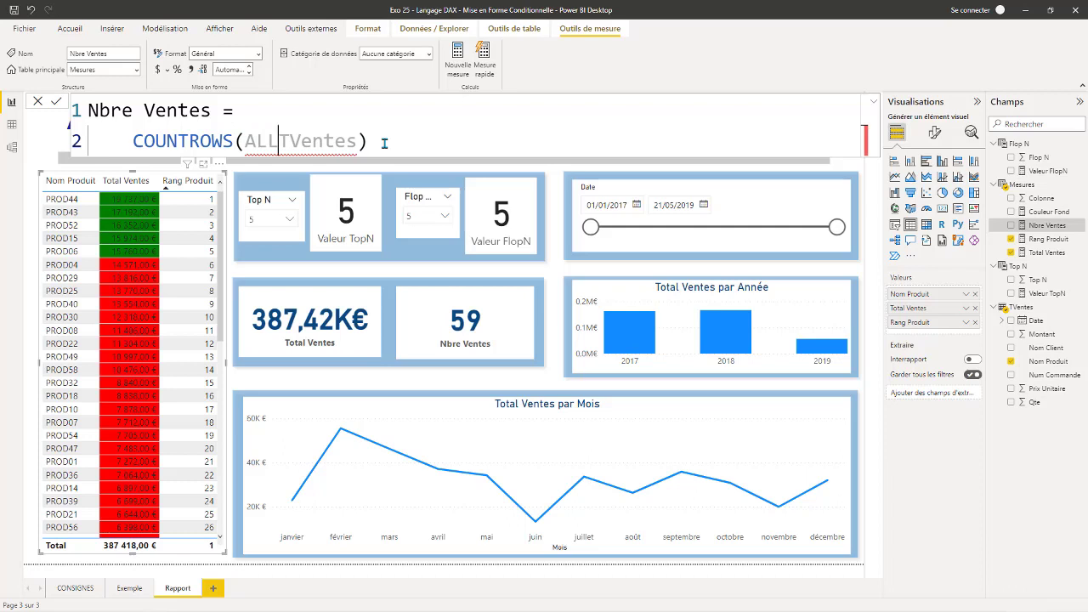
pyautogui.write('(')
pyautogui.click(389, 142)
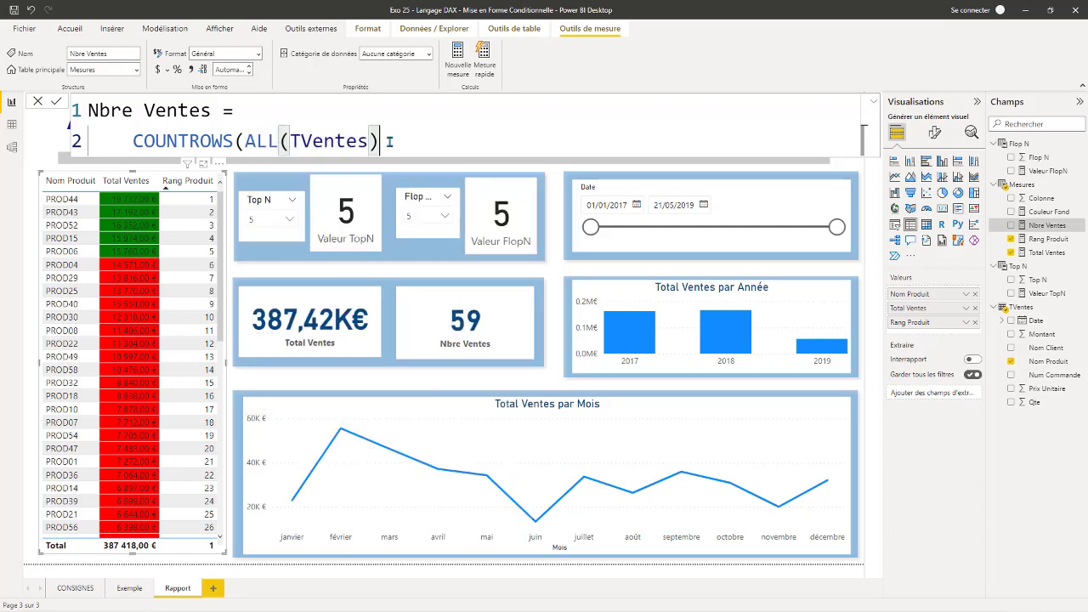
pyautogui.write(')')
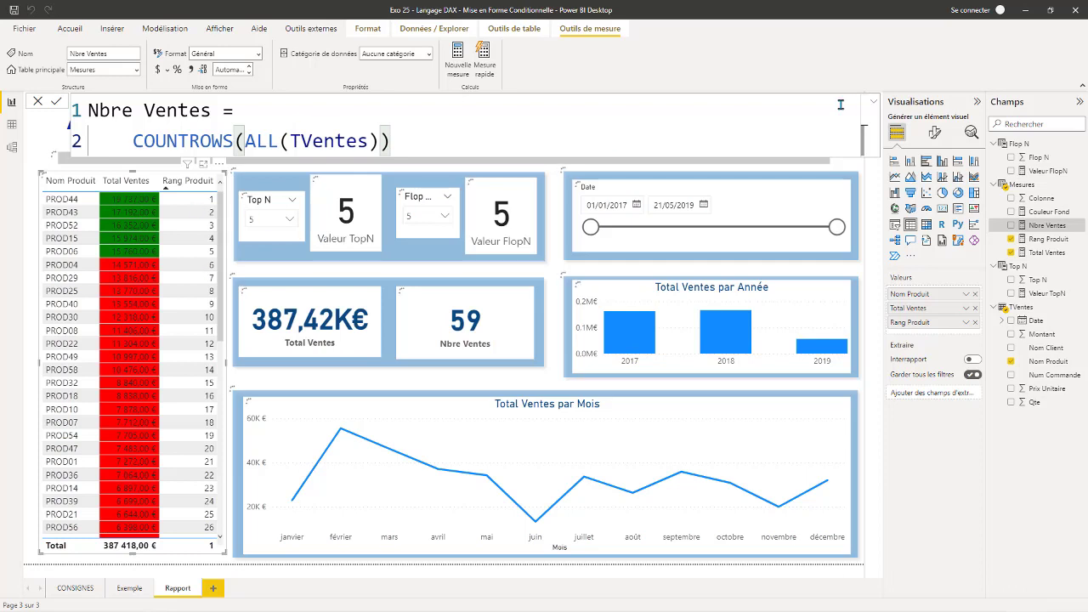
pyautogui.click(871, 107)
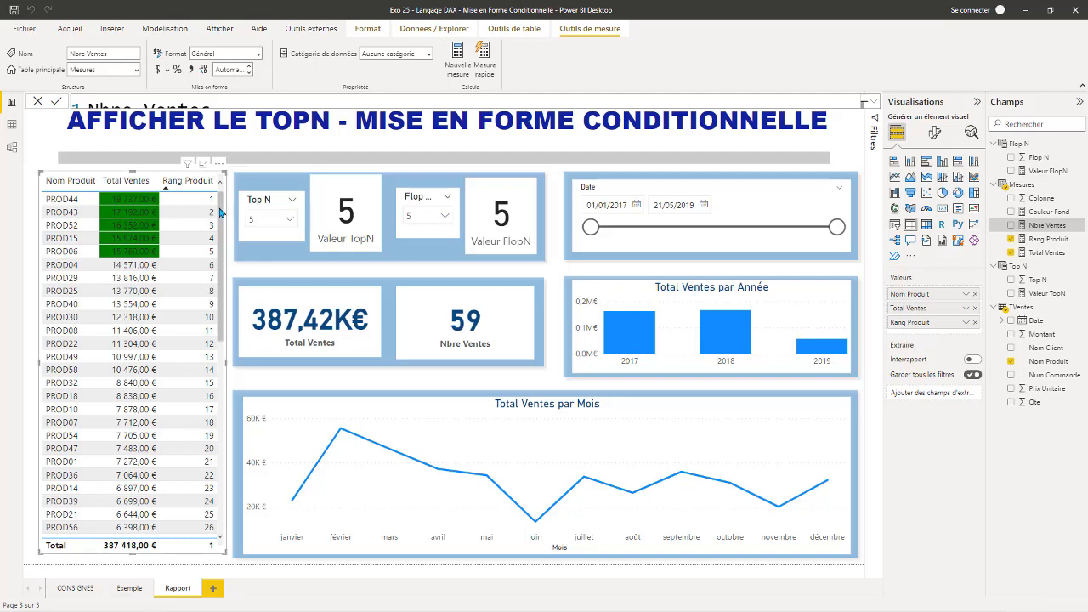
# Step: Examine the background colouring of the highest- and lowest-ranked products throughout the product table
pyautogui.scroll(-10, 220, 213)
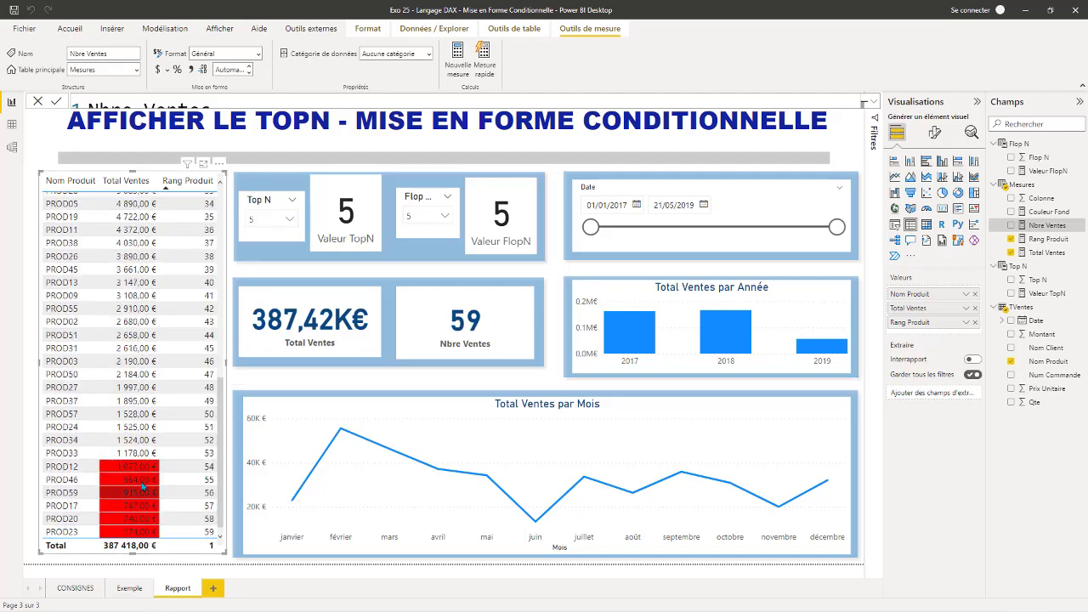
pyautogui.scroll(10, 216, 340)
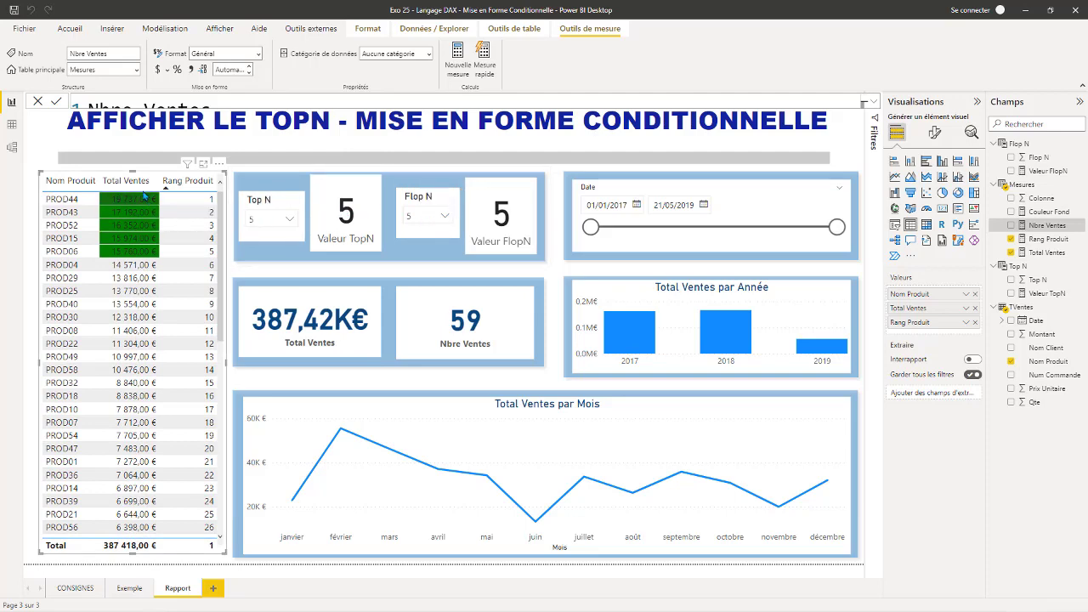
pyautogui.scroll(-8, 225, 407)
pyautogui.scroll(-3, 226, 406)
pyautogui.scroll(10, 223, 340)
pyautogui.scroll(-2, 219, 289)
pyautogui.scroll(-6, 220, 289)
pyautogui.scroll(10, 219, 289)
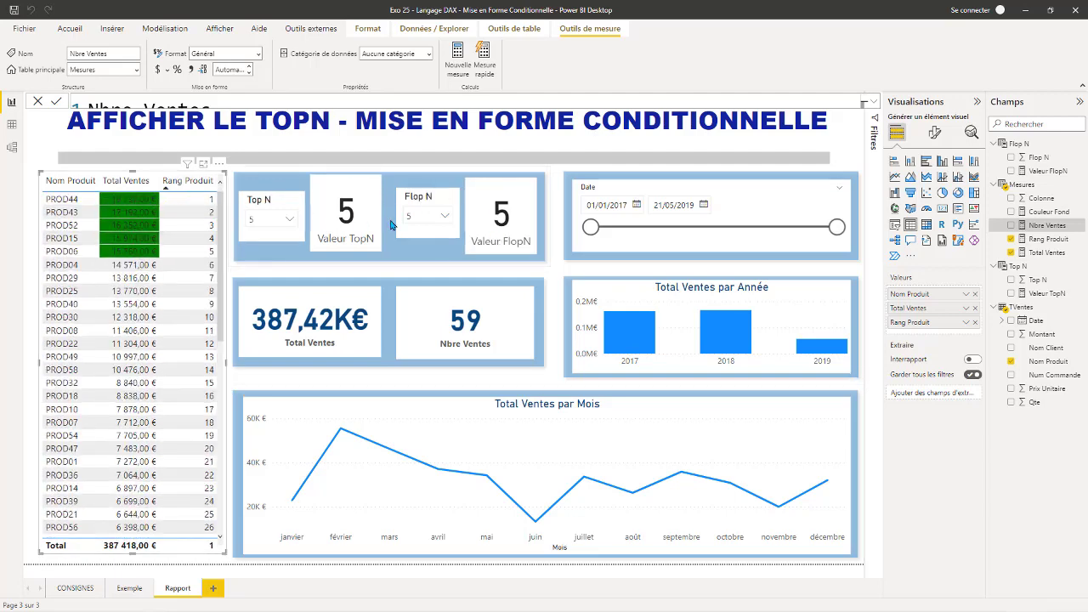
# Step: Set the Top N and Flop N slicers to 3 and sort the product table by Nom Produit
pyautogui.click(289, 220)
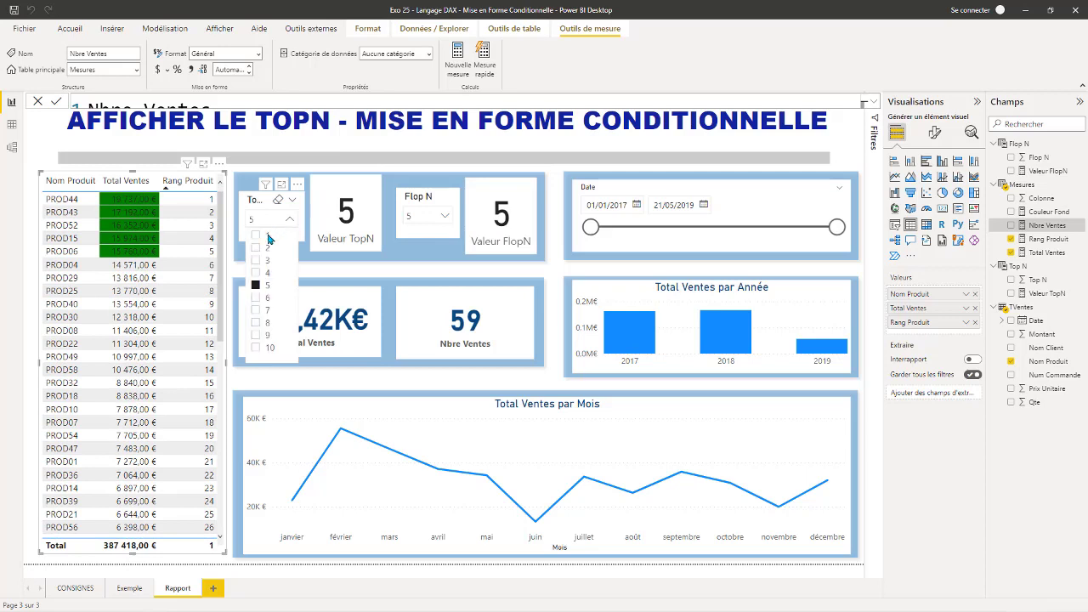
pyautogui.click(256, 260)
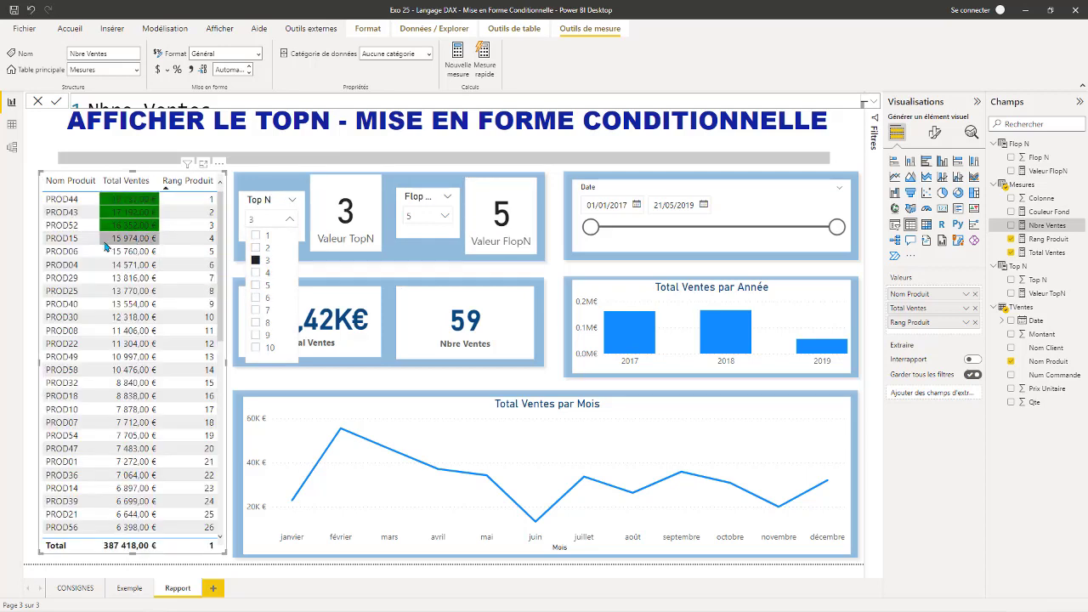
pyautogui.click(64, 180)
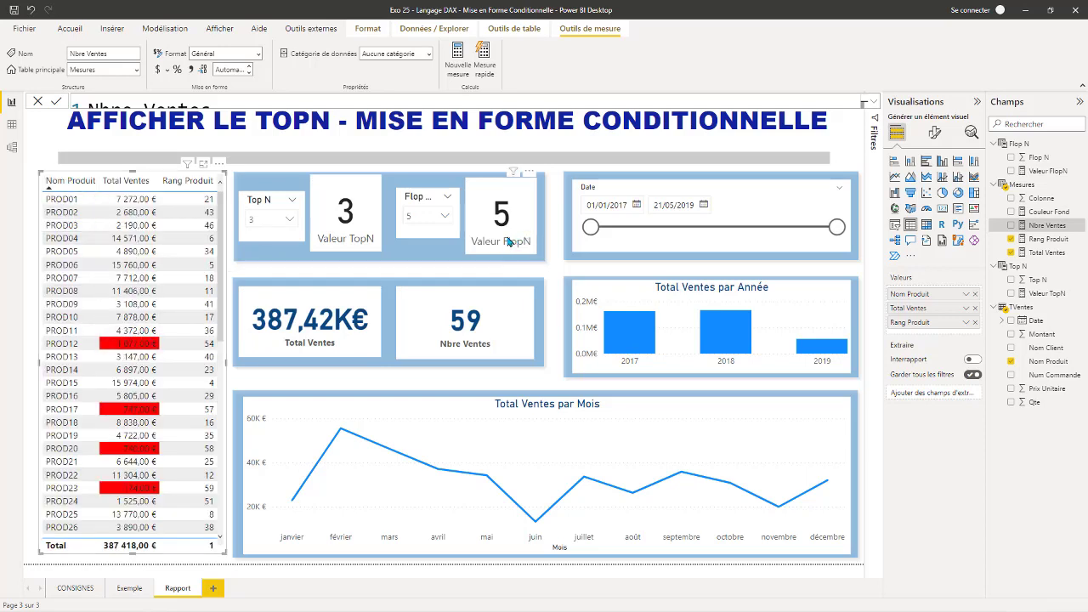
pyautogui.click(445, 216)
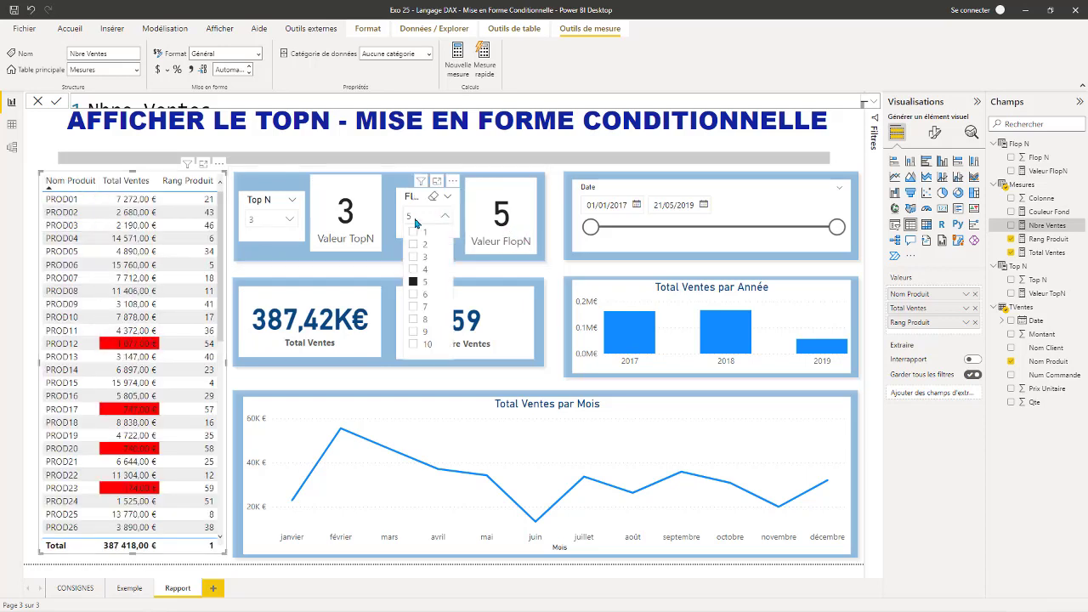
pyautogui.moveTo(222, 238); pyautogui.dragTo(213, 198)
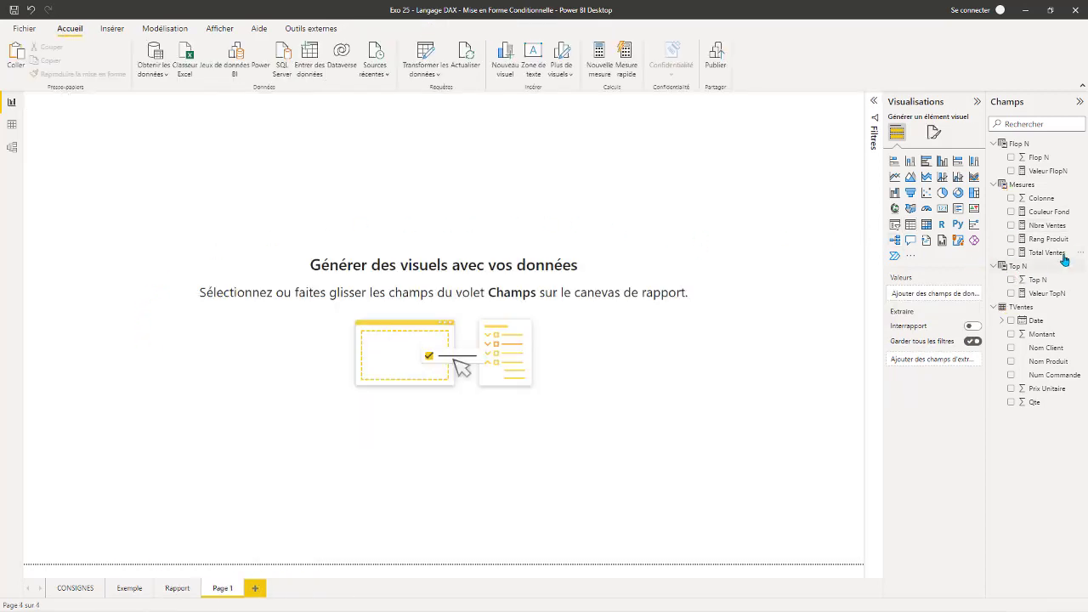
# Step: Create a stacked column chart (Histogramme empilé) of Total Ventes by Nom Produit on the blank Page 1
pyautogui.moveTo(1056, 367); pyautogui.dragTo(192, 296)
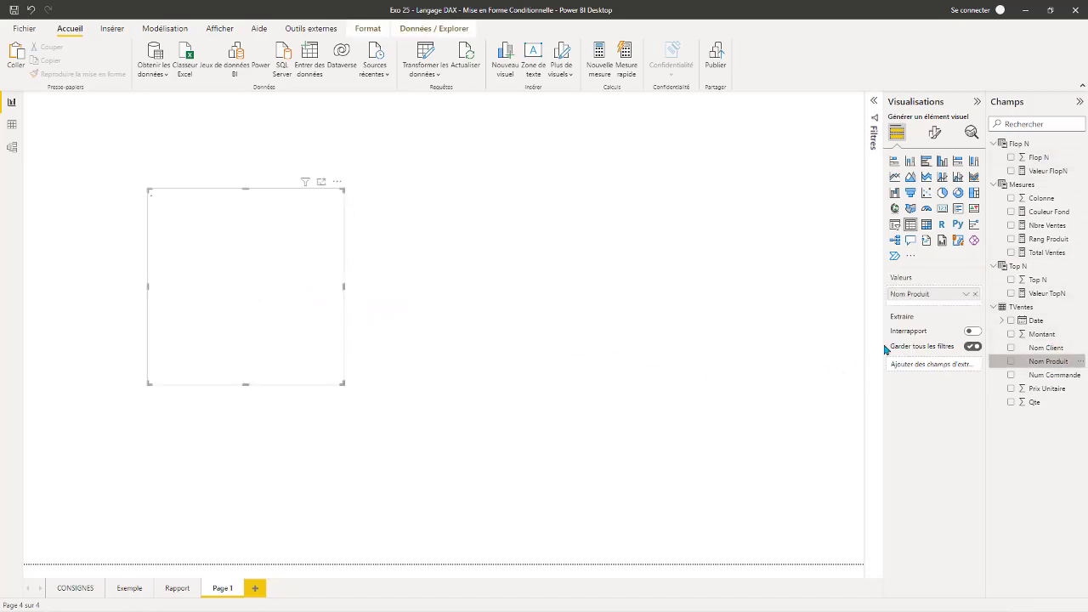
pyautogui.moveTo(1054, 257); pyautogui.dragTo(317, 273)
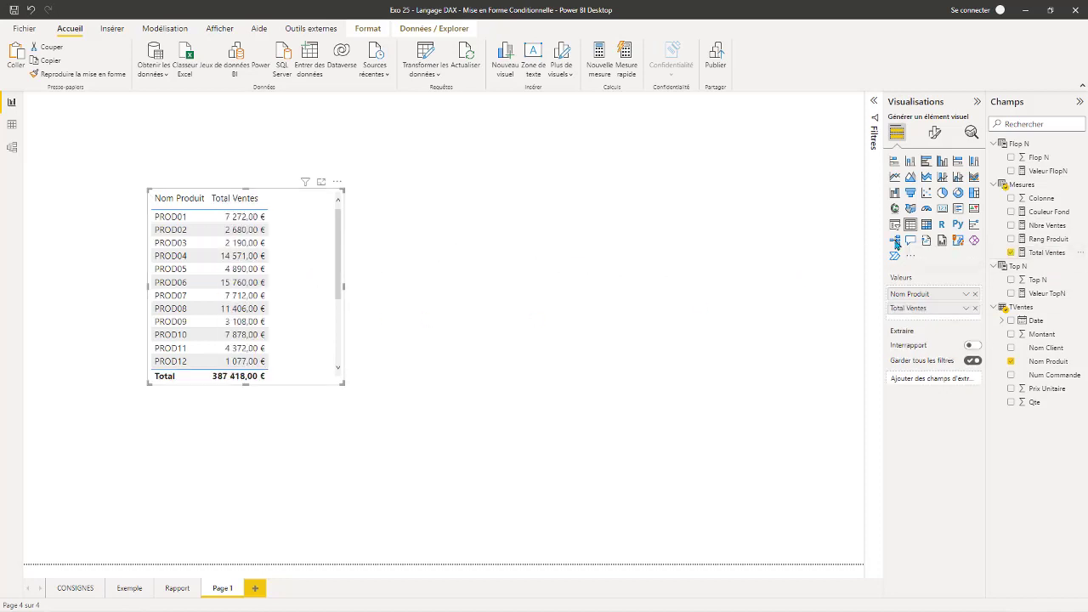
pyautogui.click(911, 161)
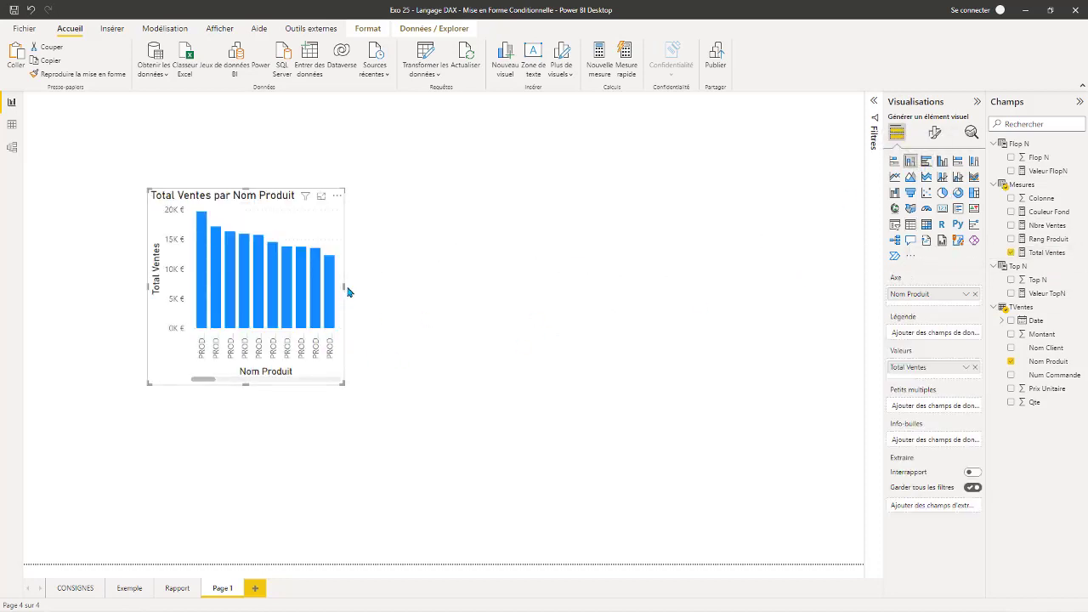
# Step: Enlarge the Total Ventes par Nom Produit chart to fill the whole report page
pyautogui.moveTo(344, 286); pyautogui.dragTo(863, 289)
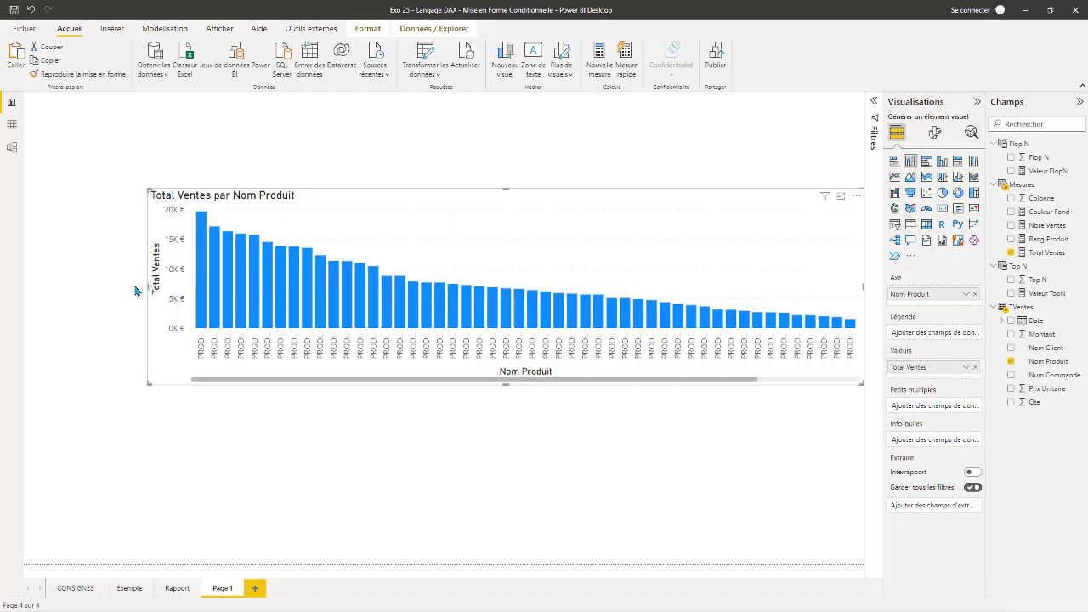
pyautogui.moveTo(142, 291); pyautogui.dragTo(19, 291)
pyautogui.moveTo(442, 190); pyautogui.dragTo(425, 90)
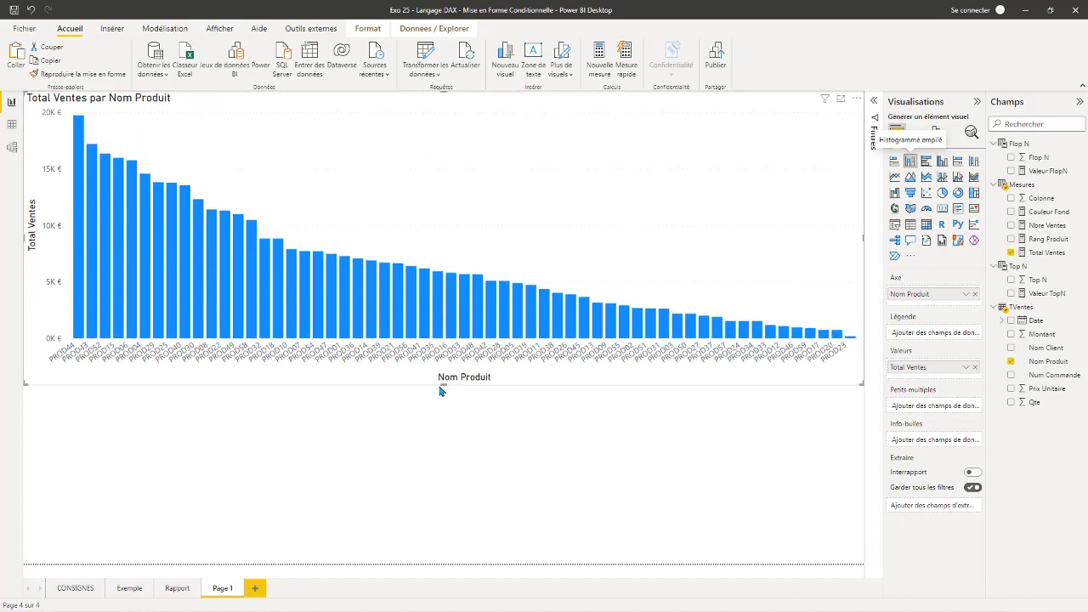
pyautogui.moveTo(442, 382); pyautogui.dragTo(448, 580)
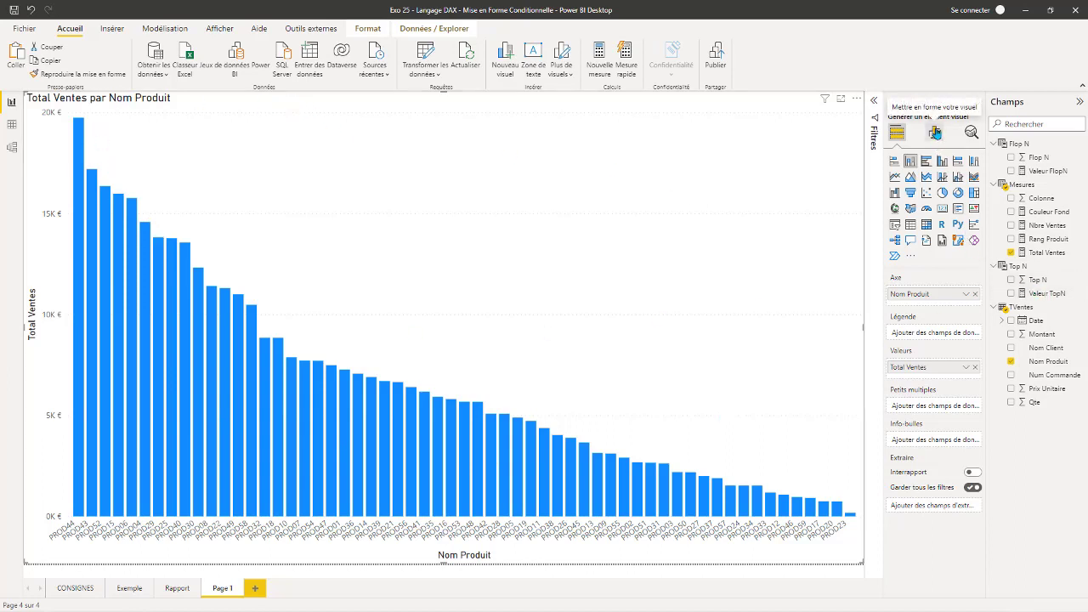
# Step: Apply conditional formatting to the chart's default column colour, using style Valeur du champ based on the Couleur Fond measure
pyautogui.click(934, 132)
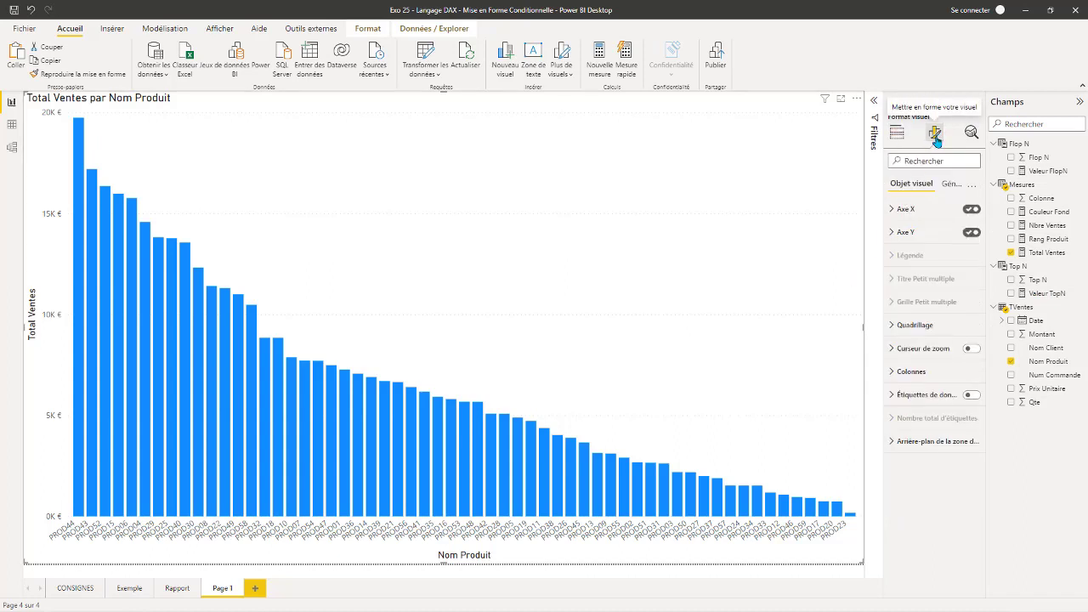
pyautogui.click(900, 374)
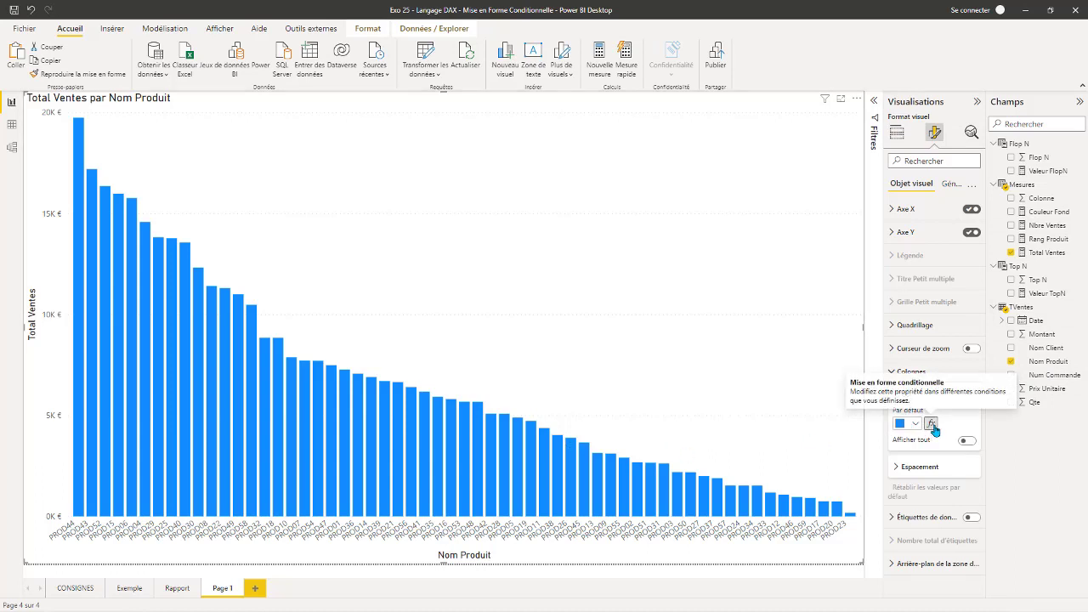
pyautogui.click(932, 424)
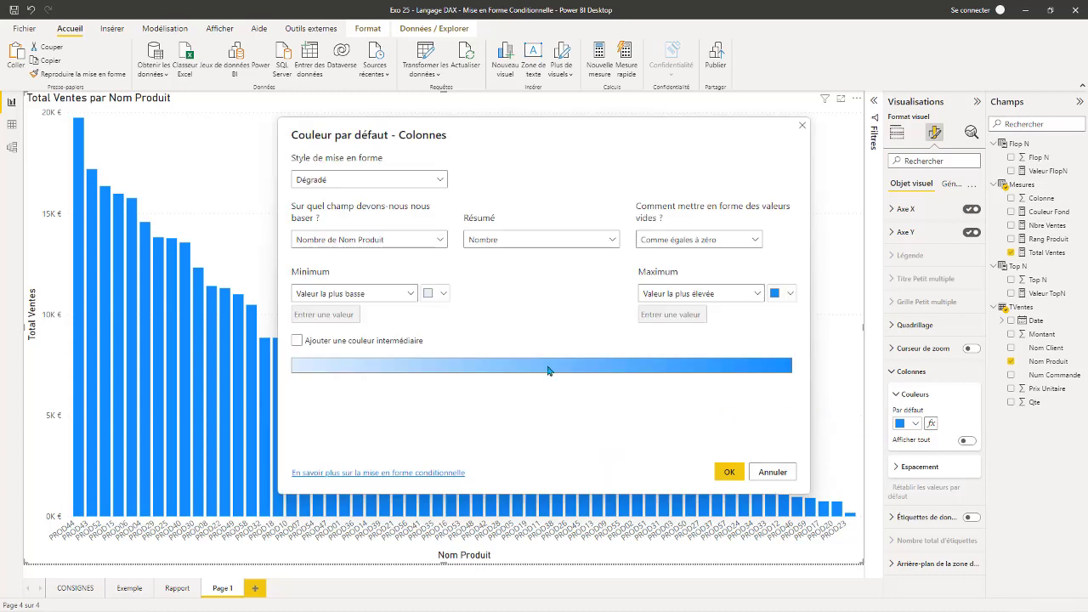
pyautogui.click(440, 181)
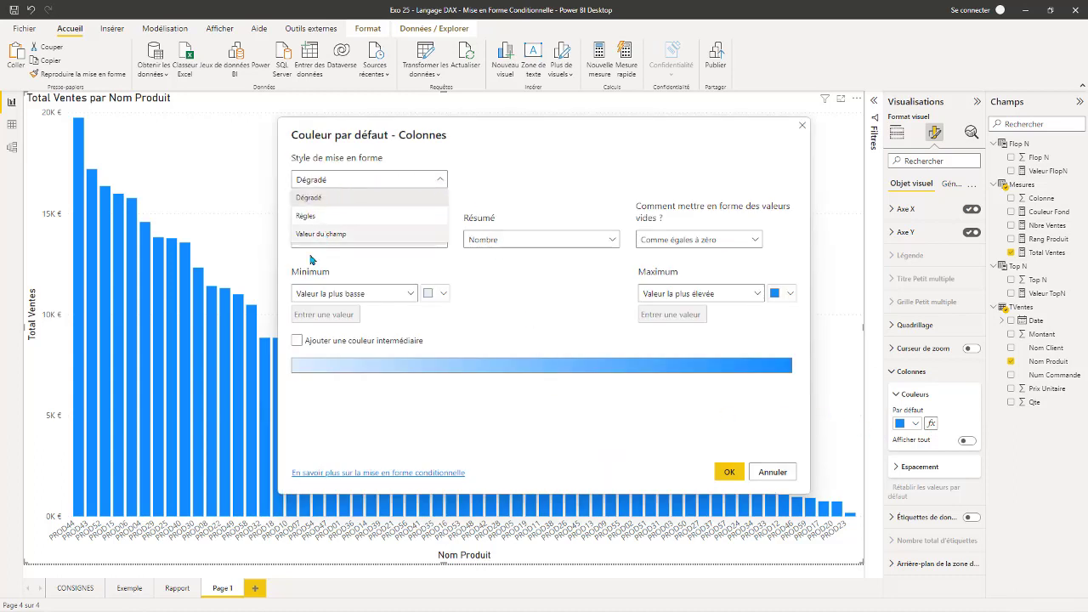
pyautogui.click(320, 234)
pyautogui.click(441, 242)
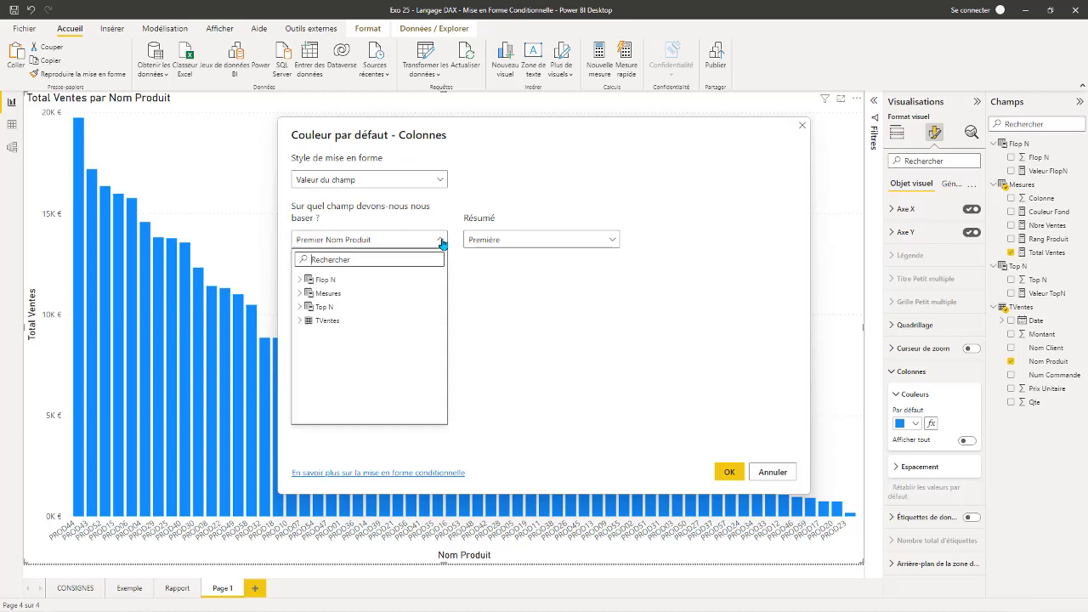
pyautogui.click(303, 294)
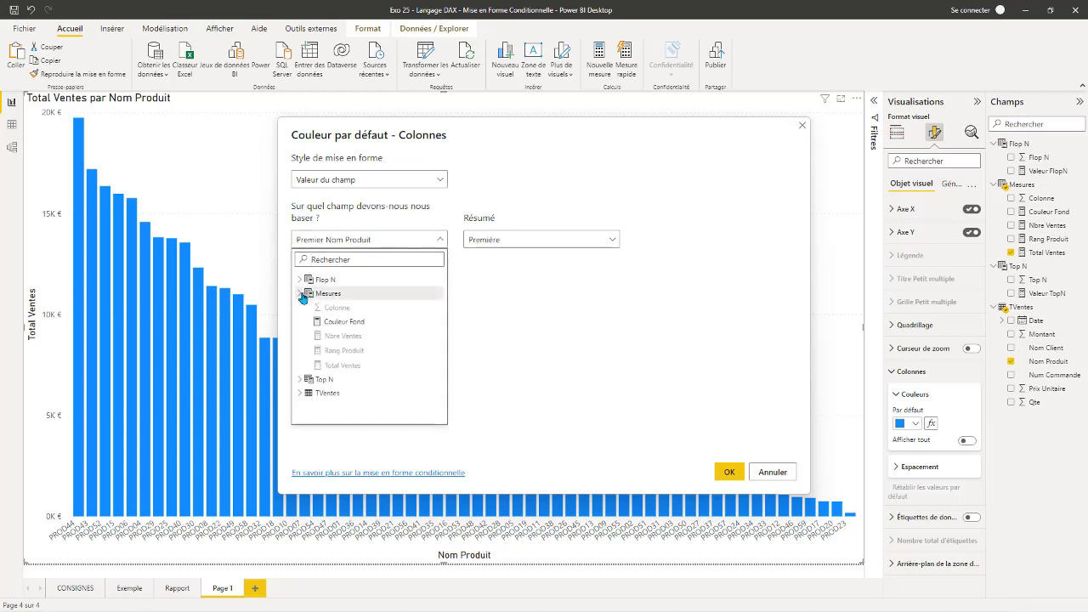
pyautogui.click(350, 328)
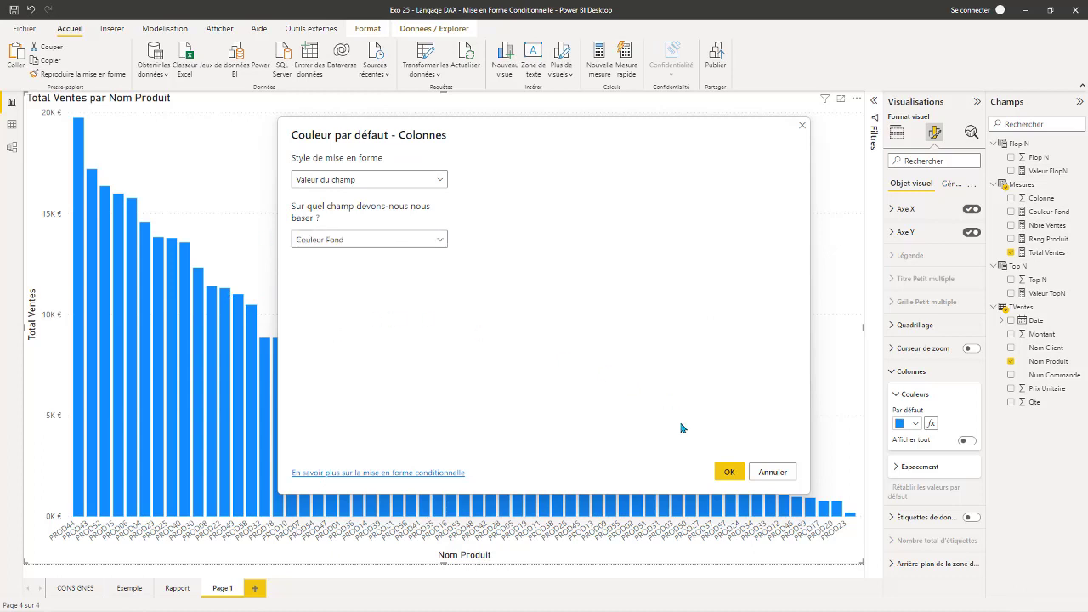
pyautogui.click(729, 472)
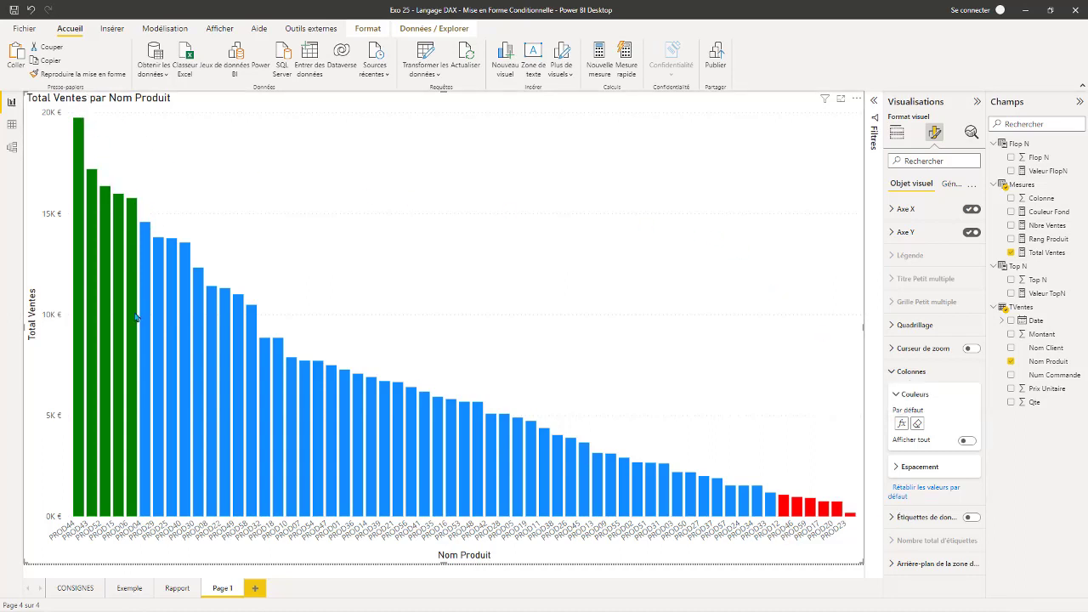
# Step: Return to the Rapport page and sort the product table by Rang Produit in ascending order
pyautogui.click(98, 511)
pyautogui.click(176, 588)
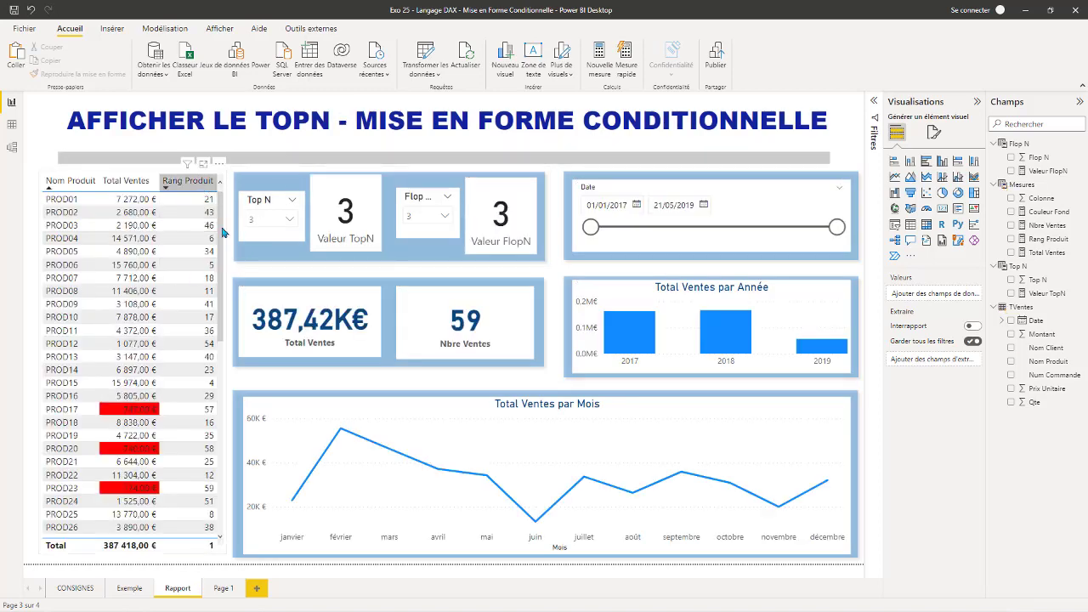
pyautogui.click(220, 226)
pyautogui.click(187, 167)
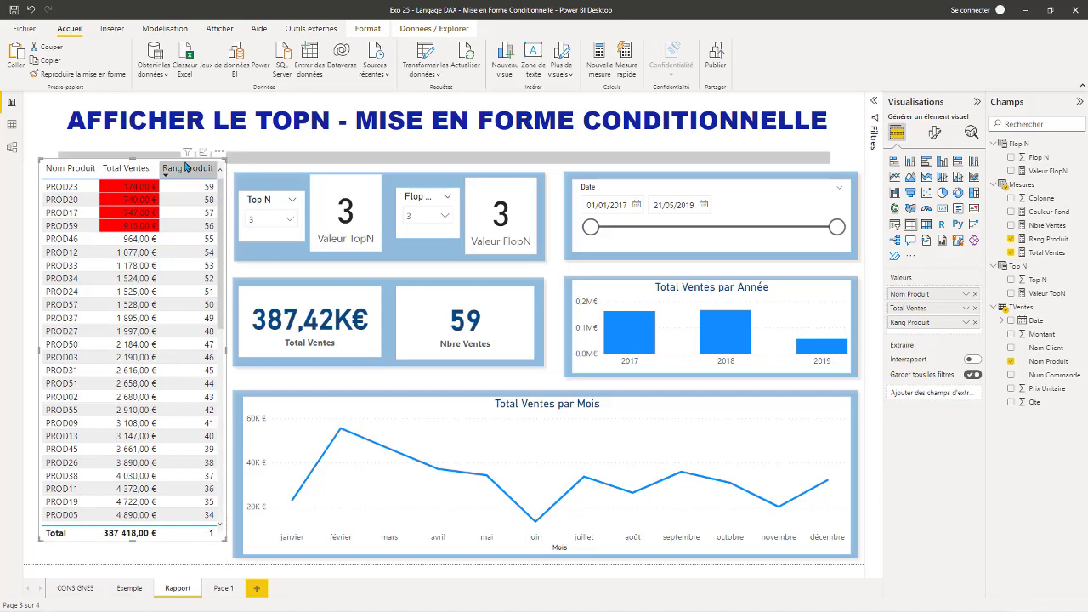
pyautogui.click(183, 169)
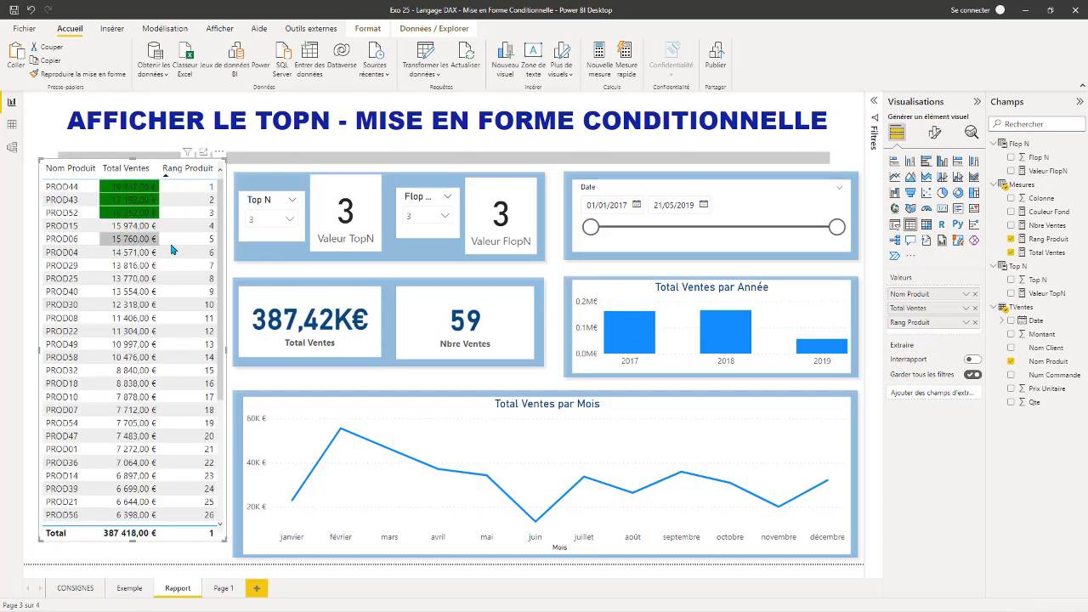
# Step: Set the Top N slicer to 5 and check the colouring through the product table
pyautogui.click(291, 221)
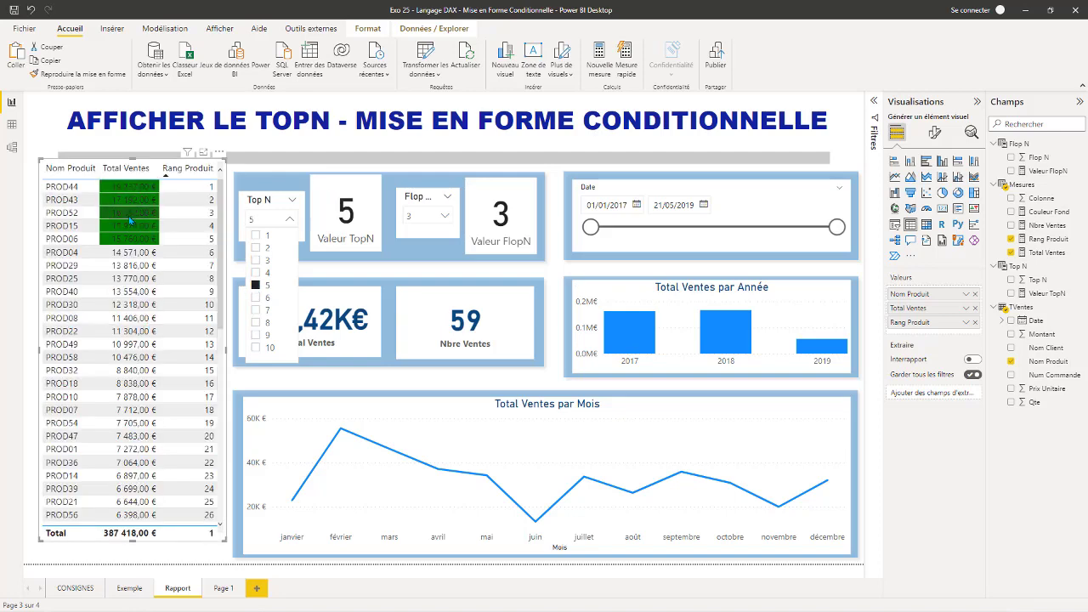
pyautogui.scroll(-10, 149, 249)
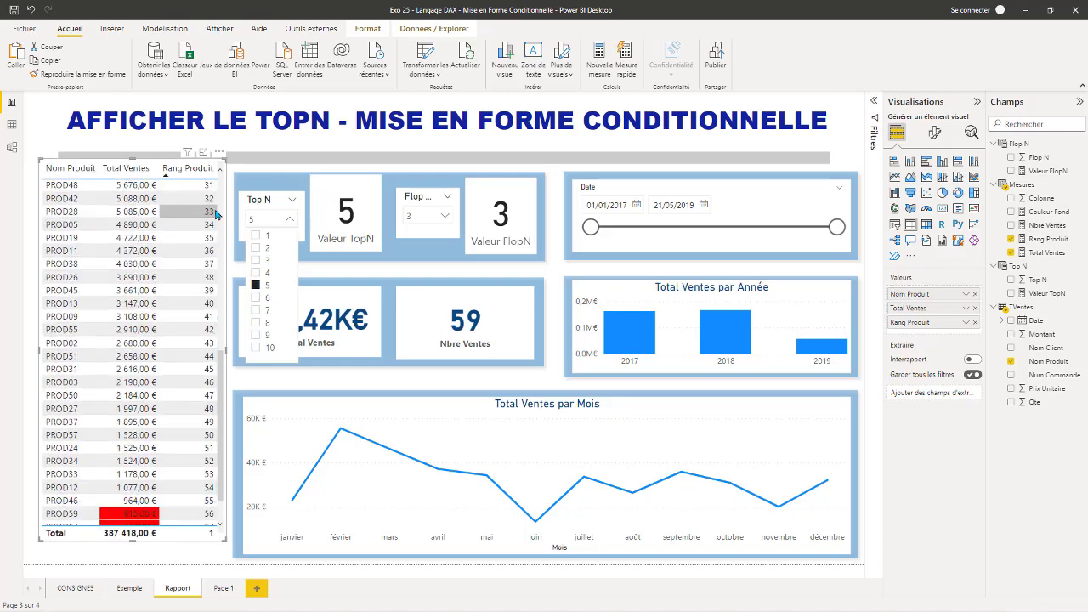
pyautogui.scroll(7, 138, 253)
pyautogui.scroll(4, 137, 253)
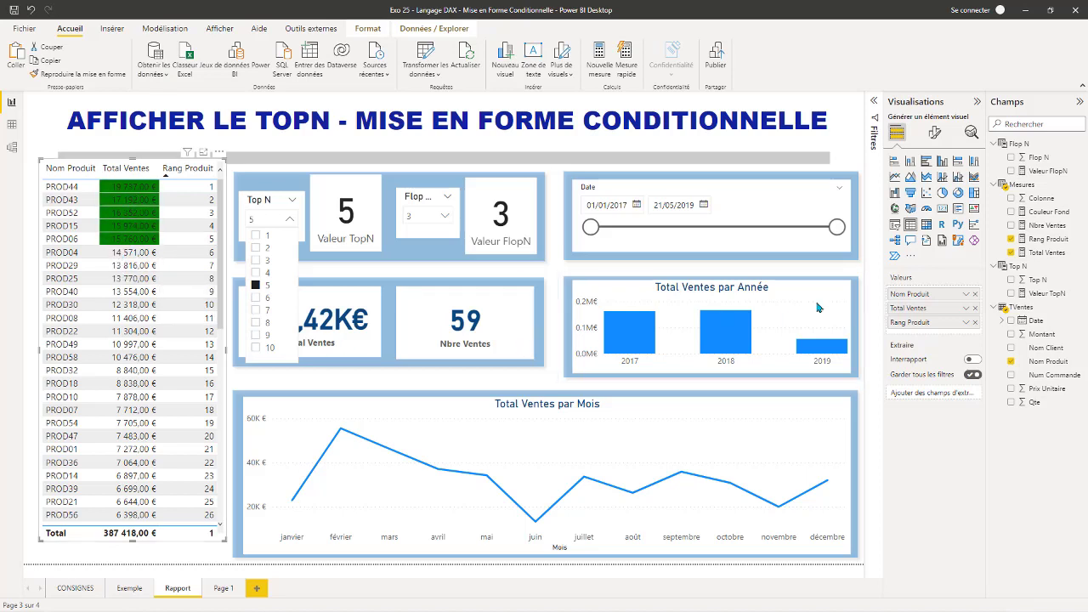
# Step: Open the conditional formatting options (Mise en forme conditionnelle) for the product table's Total Ventes field
pyautogui.click(966, 307)
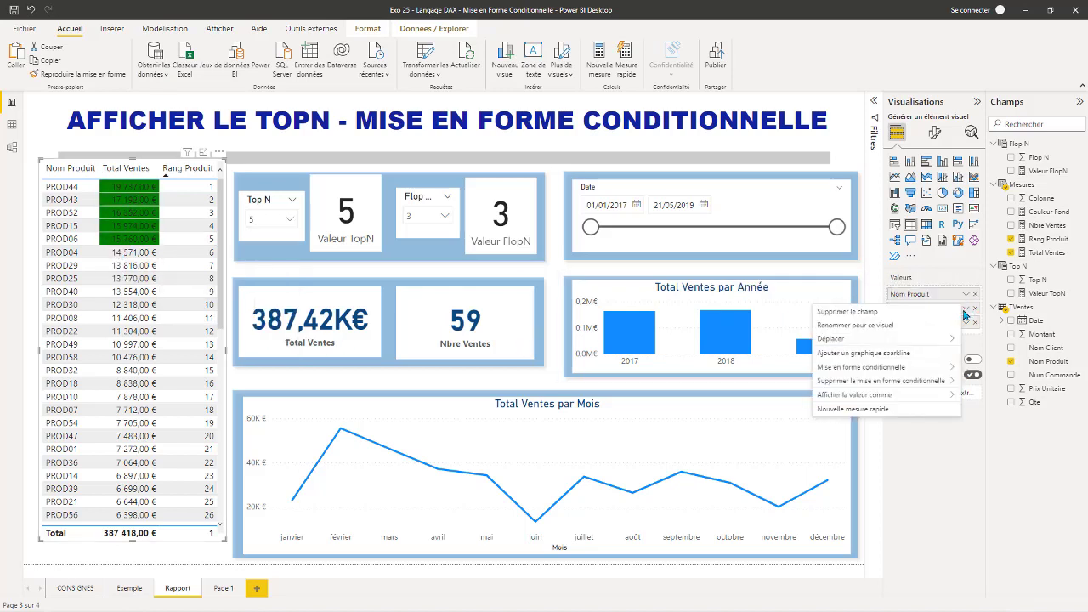
pyautogui.moveTo(884, 368)
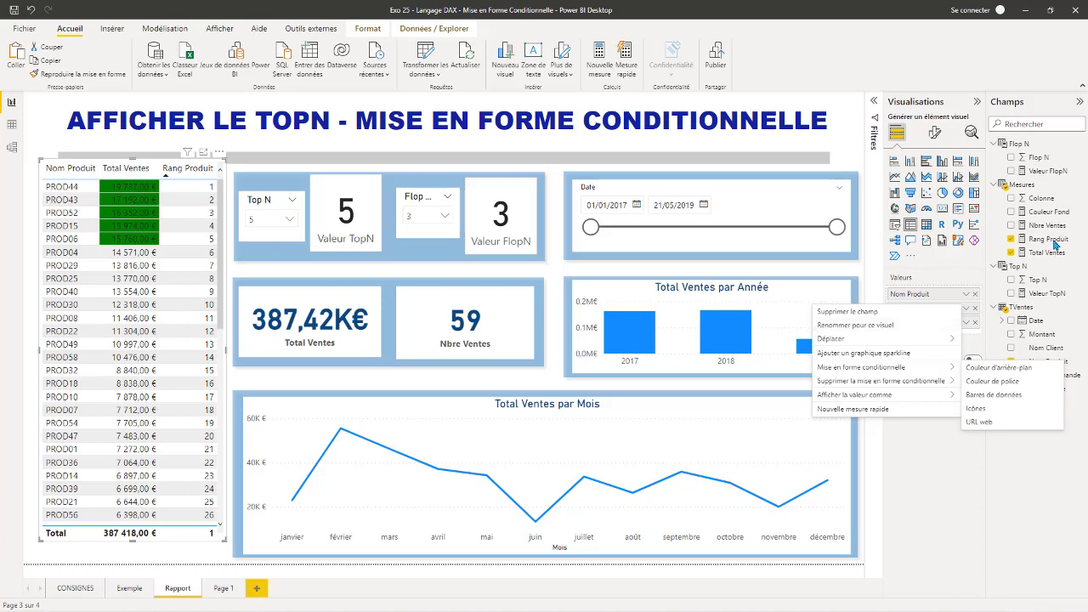
# Step: Examine how readable the Total Ventes values are in the coloured and uncoloured rows of the product table
pyautogui.click(130, 186)
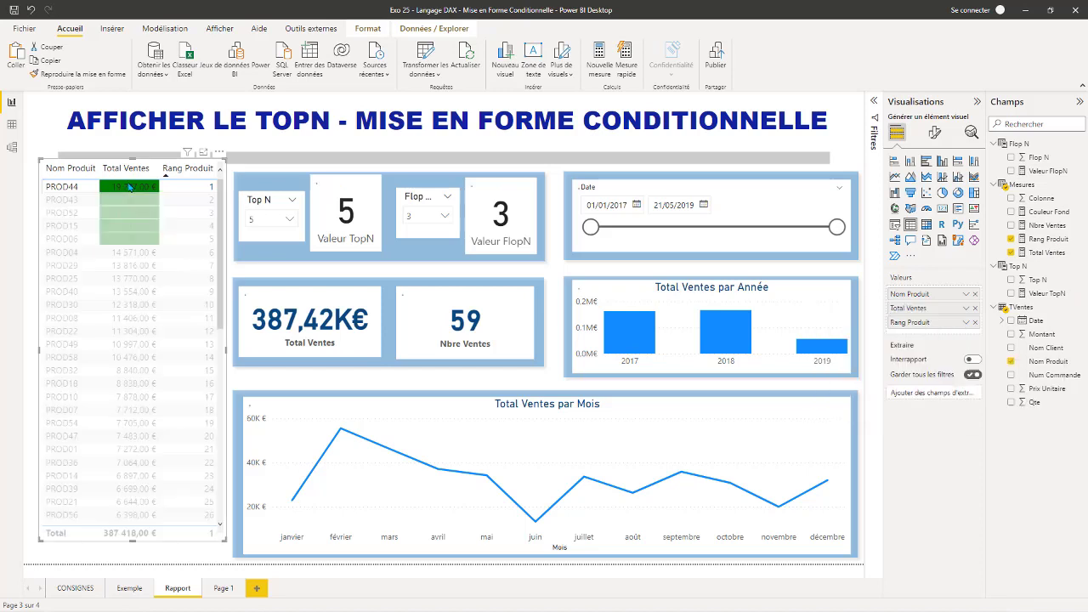
pyautogui.click(134, 187)
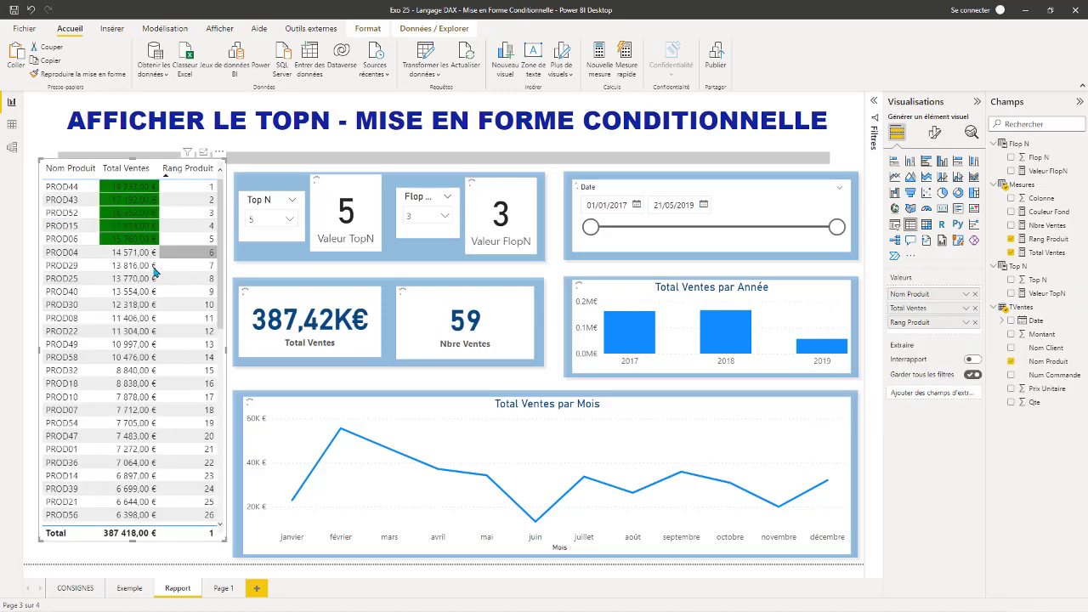
pyautogui.click(127, 253)
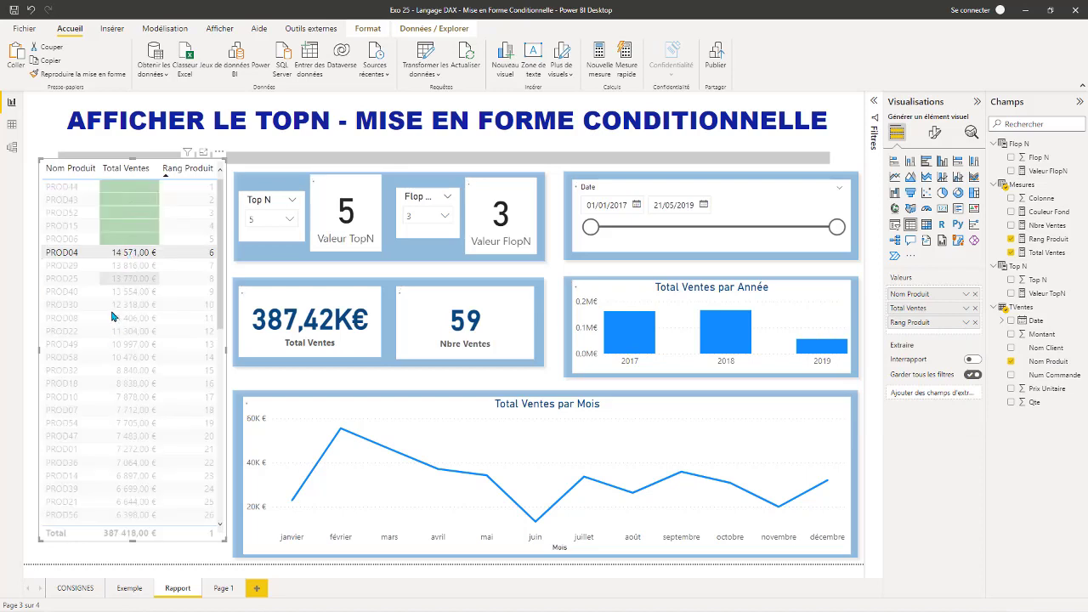
pyautogui.click(138, 188)
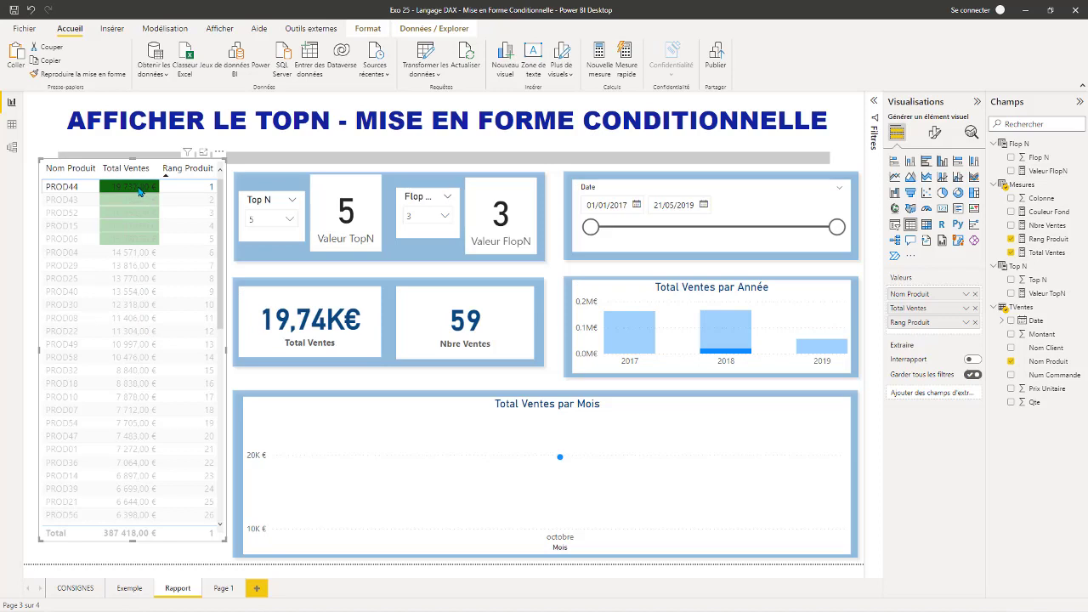
pyautogui.click(140, 190)
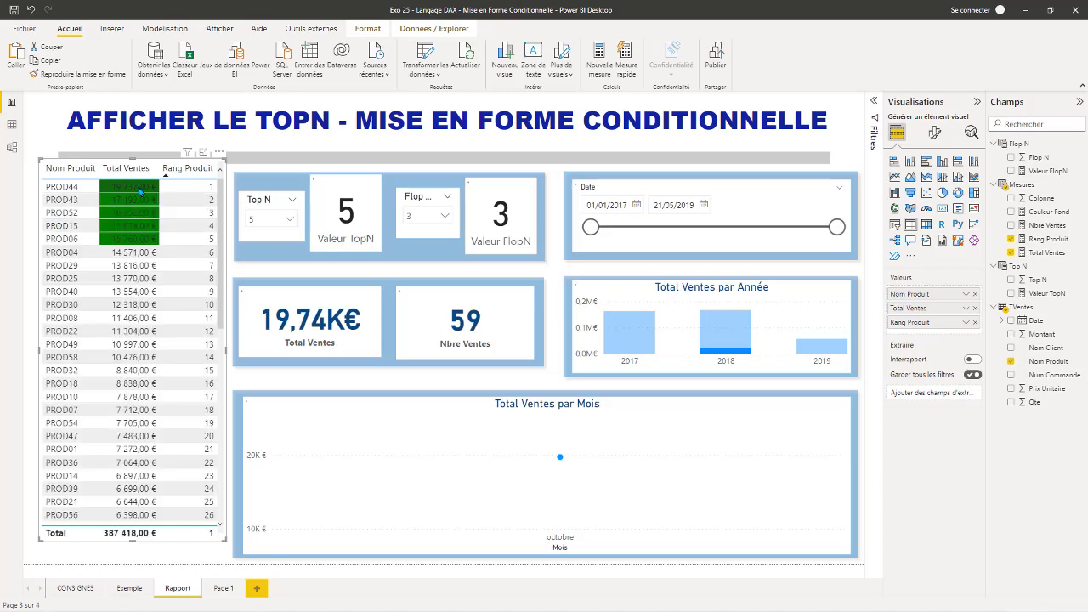
# Step: Create a new measure in the Mesures table containing a copy of the Couleur Fond SWITCH formula
pyautogui.click(1053, 212)
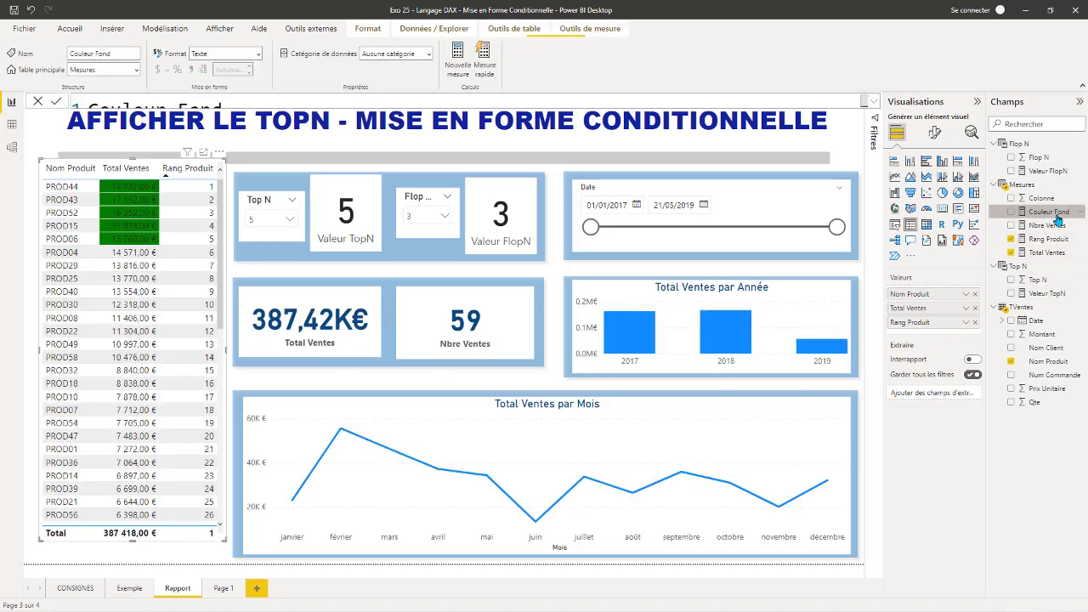
pyautogui.click(876, 105)
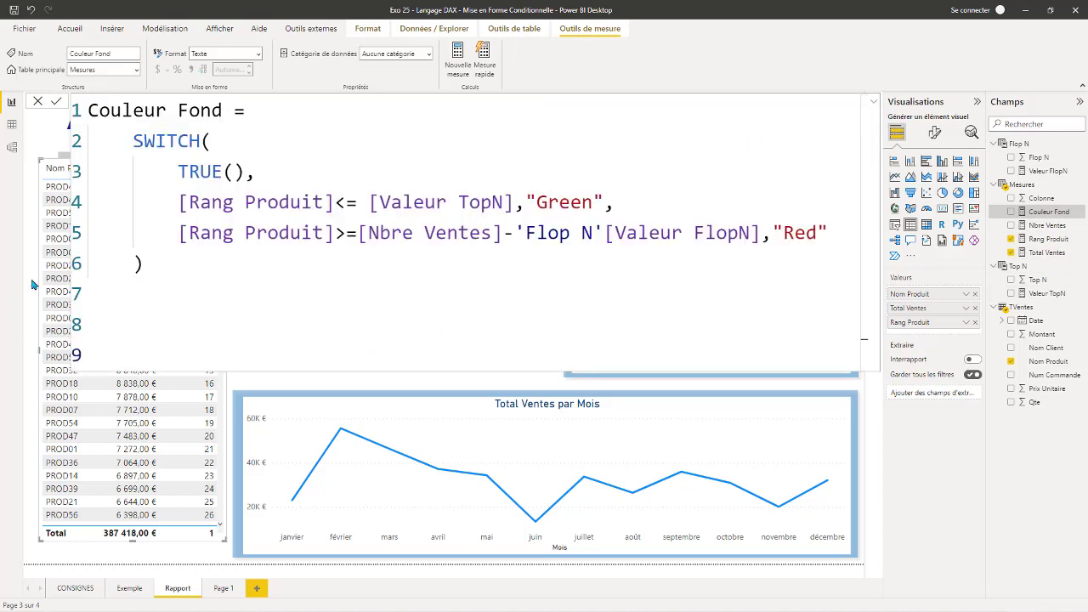
pyautogui.click(134, 263)
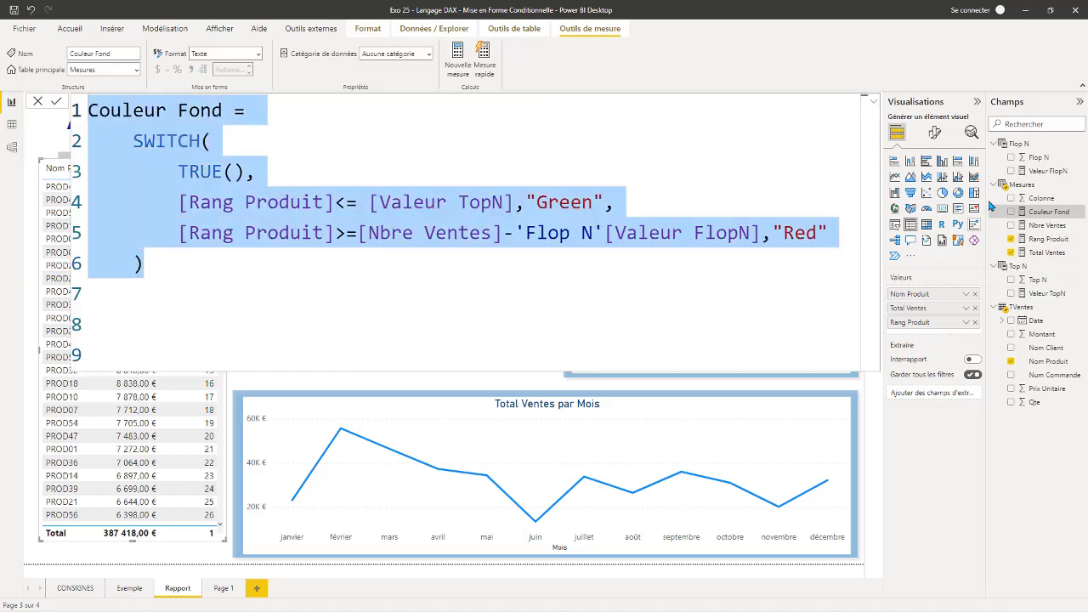
pyautogui.rightClick(1029, 188)
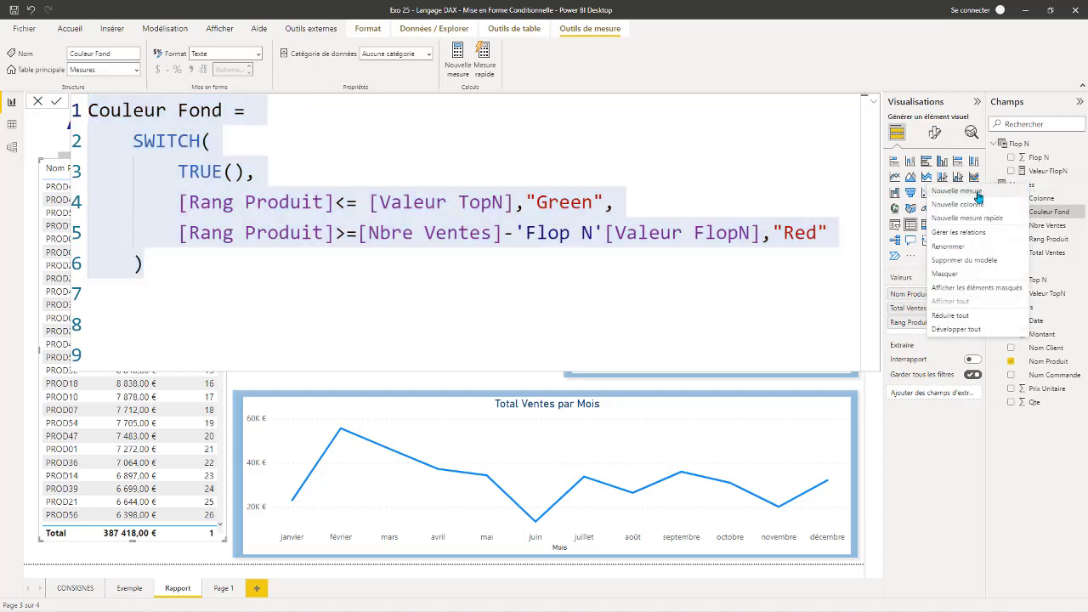
pyautogui.click(241, 272)
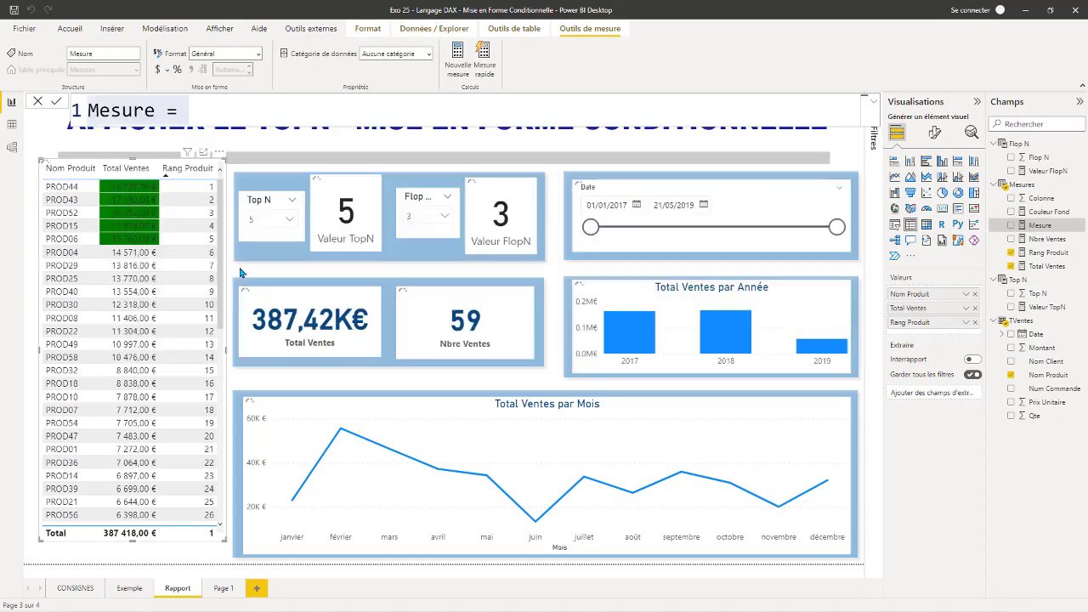
pyautogui.write('Couleur Fond =     SWITCH(         TRUE(),         [Rang Produit]<= [Valeur TopN],"Green",         [Rang Produit]>=[Nbre Ventes]-\'Flop N\'[Valeur FlopN],"Red"     )')
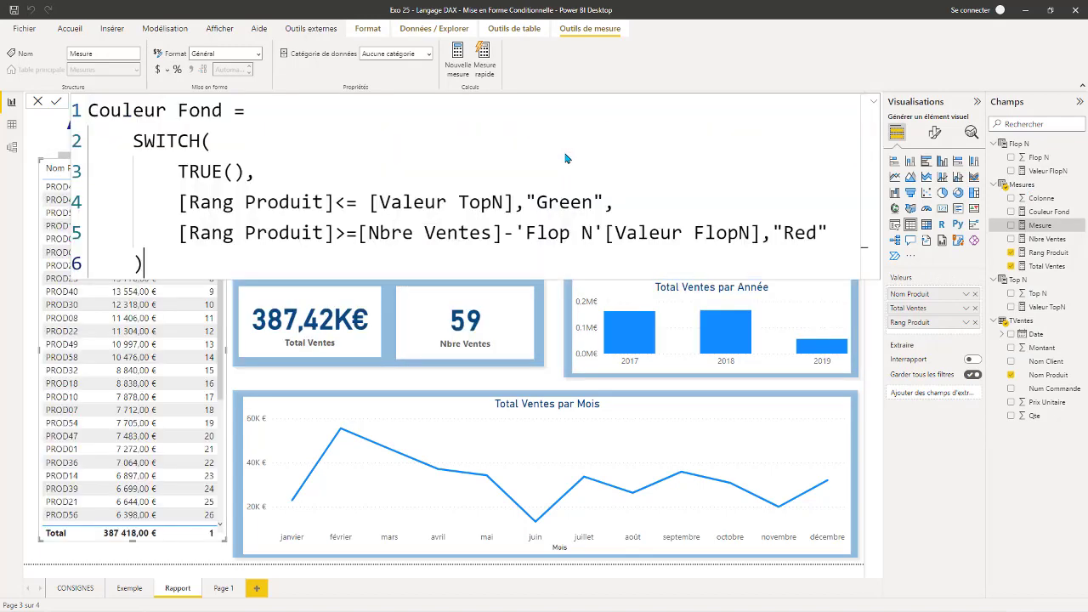
# Step: Rename the copied measure to Couleur Police in its formula
pyautogui.click(190, 119)
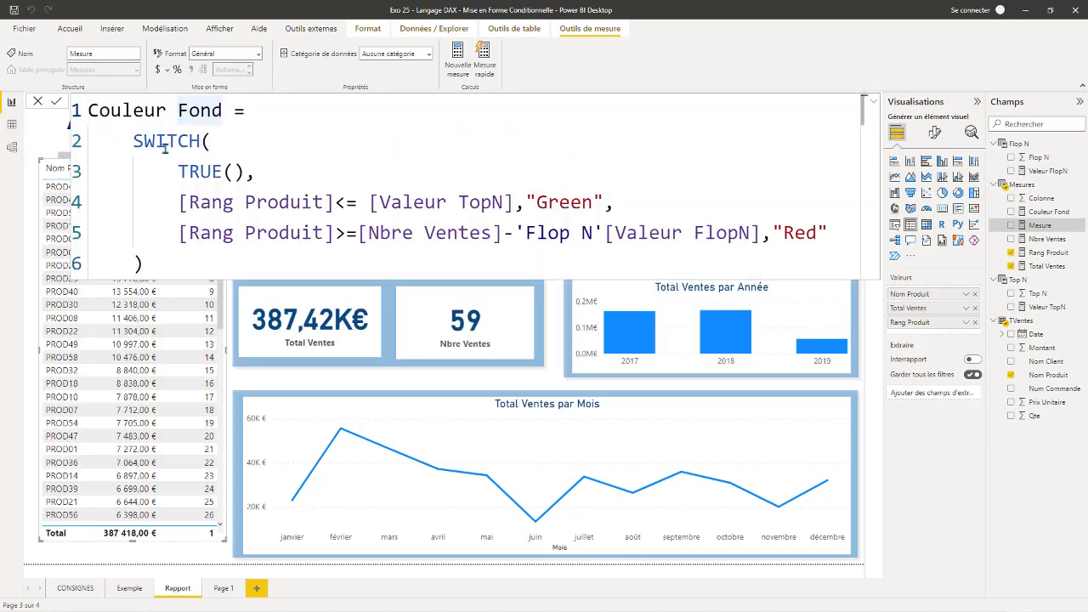
pyautogui.moveTo(223, 110); pyautogui.dragTo(180, 111)
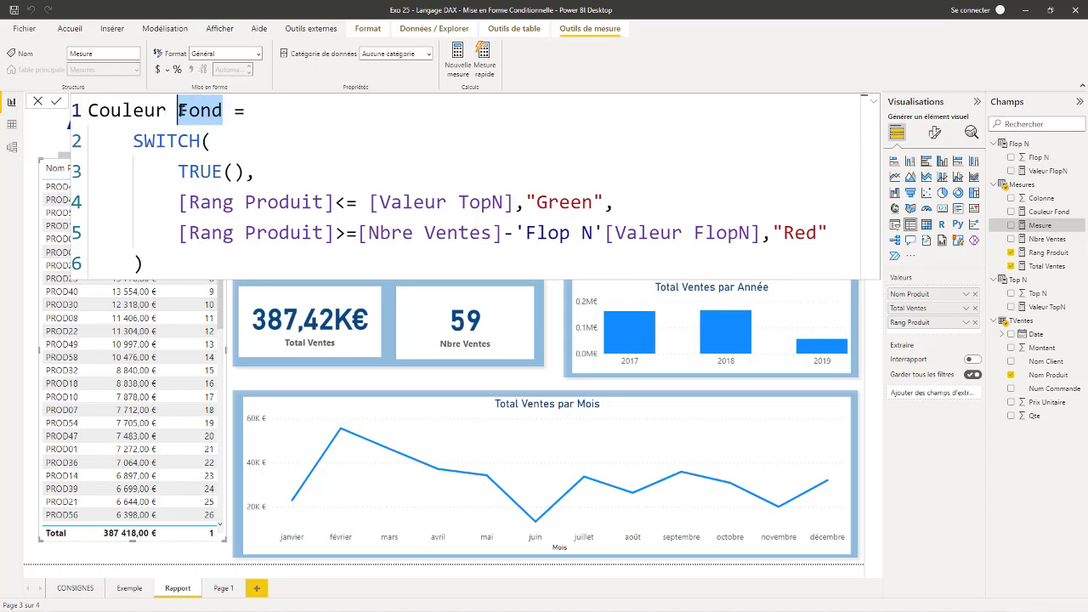
pyautogui.write('Polive')
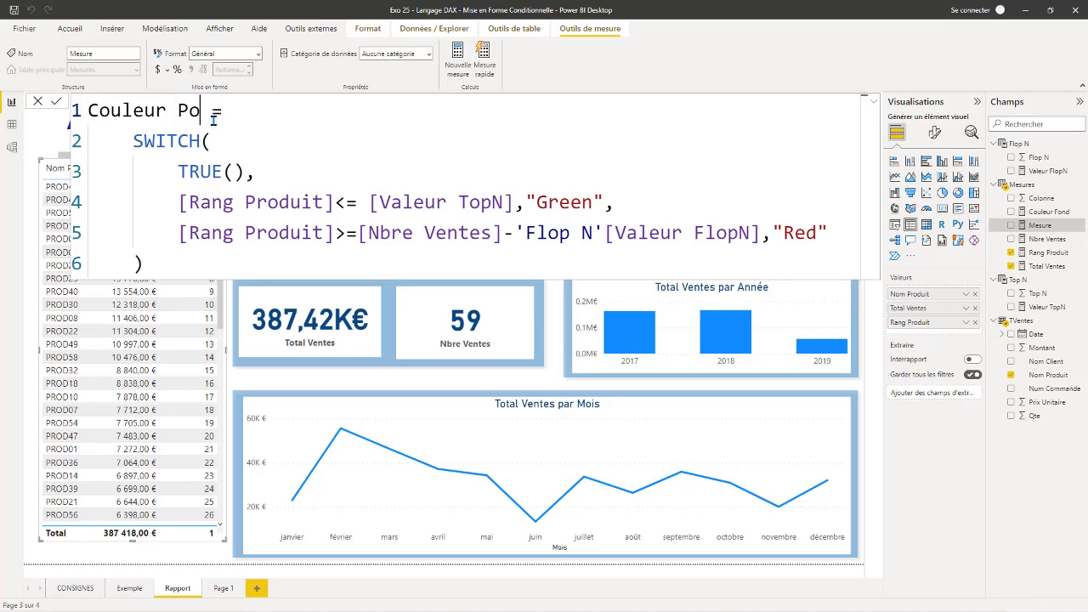
pyautogui.press('BackSpace')
pyautogui.press('BackSpace')
pyautogui.write('ce')
pyautogui.click(208, 138)
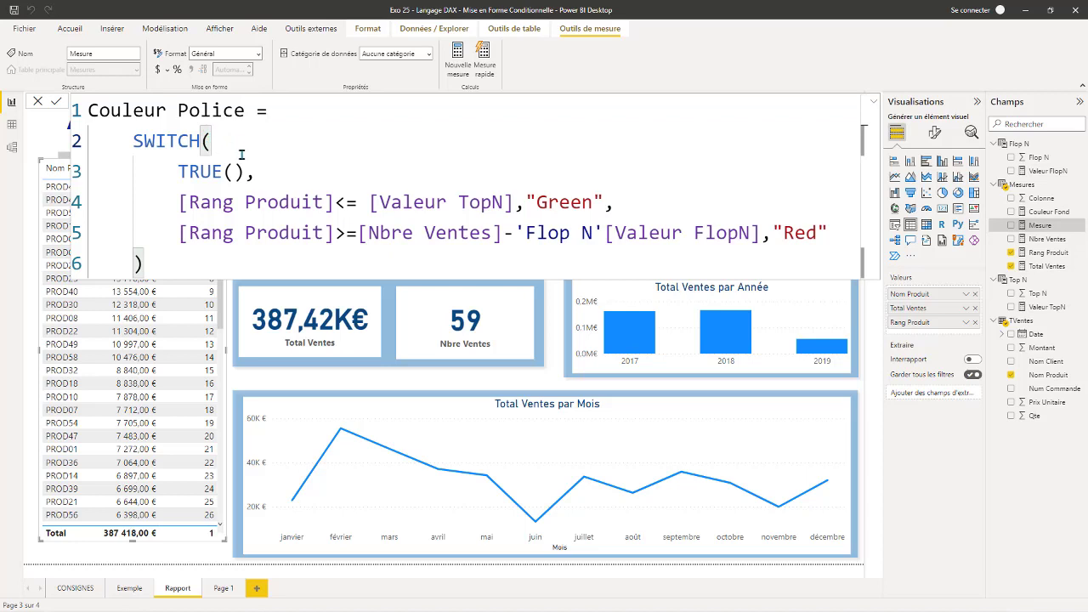
pyautogui.click(201, 141)
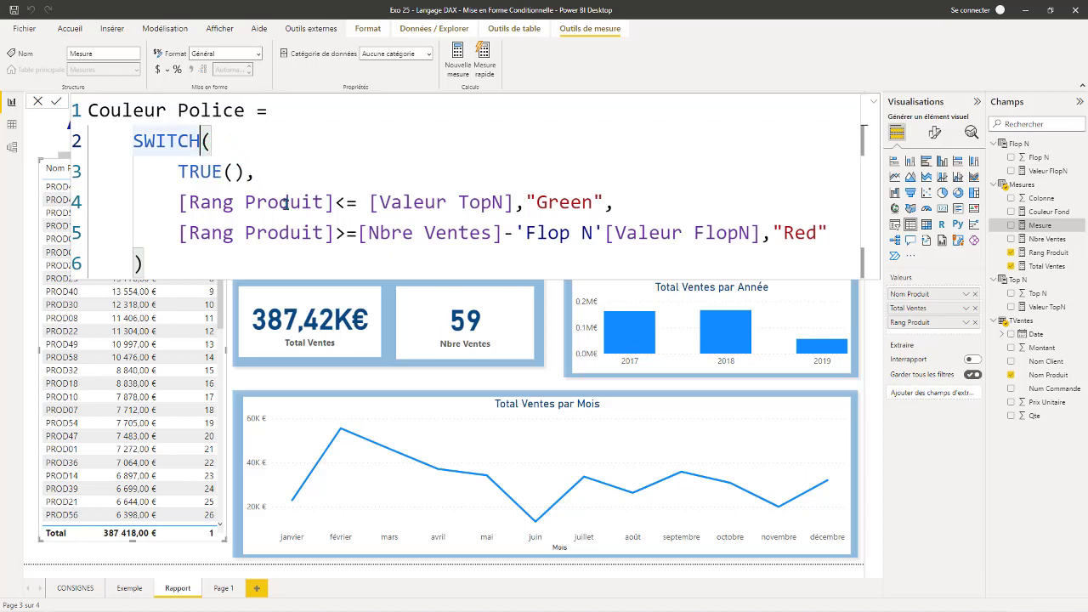
# Step: Replace the "Green" and "Red" results with "White" for both the TopN and FlopN conditions of the Couleur Police formula
pyautogui.click(553, 202)
pyautogui.moveTo(593, 202); pyautogui.dragTo(537, 208)
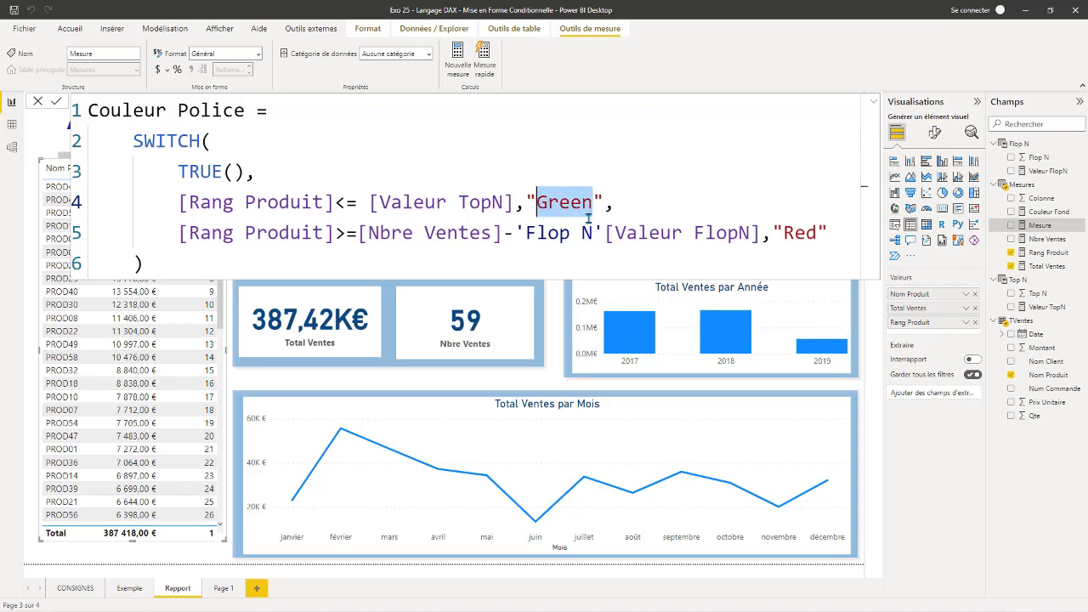
pyautogui.write('White')
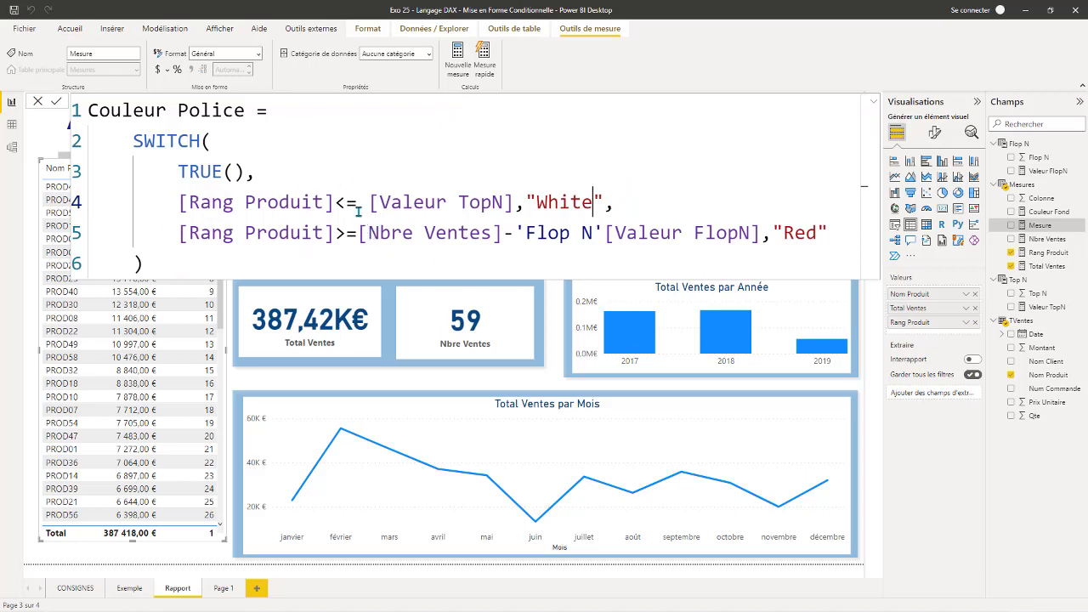
pyautogui.moveTo(820, 234); pyautogui.dragTo(782, 234)
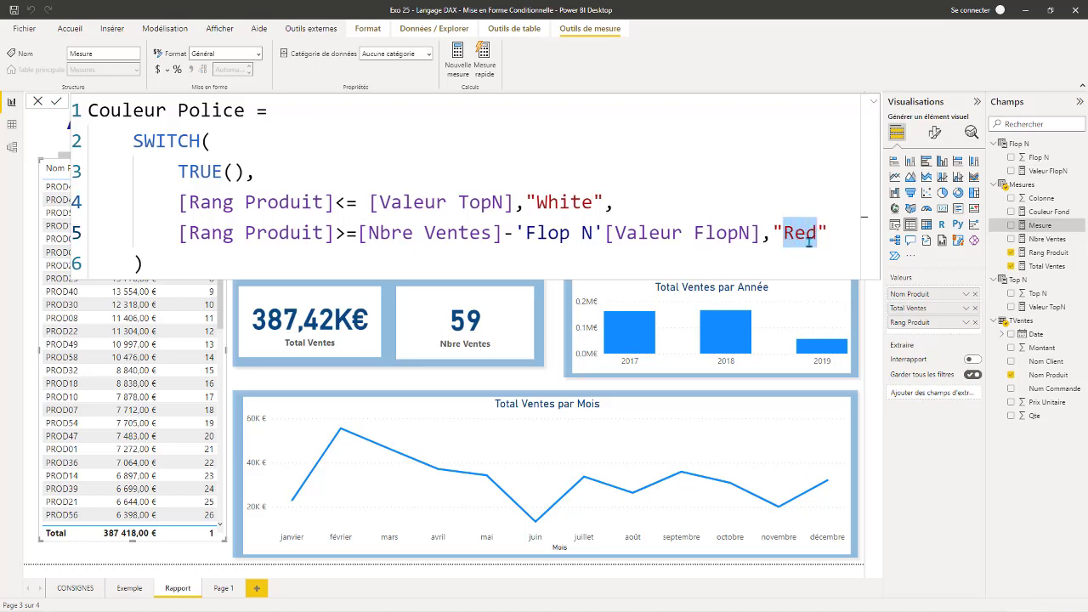
pyautogui.write('White"')
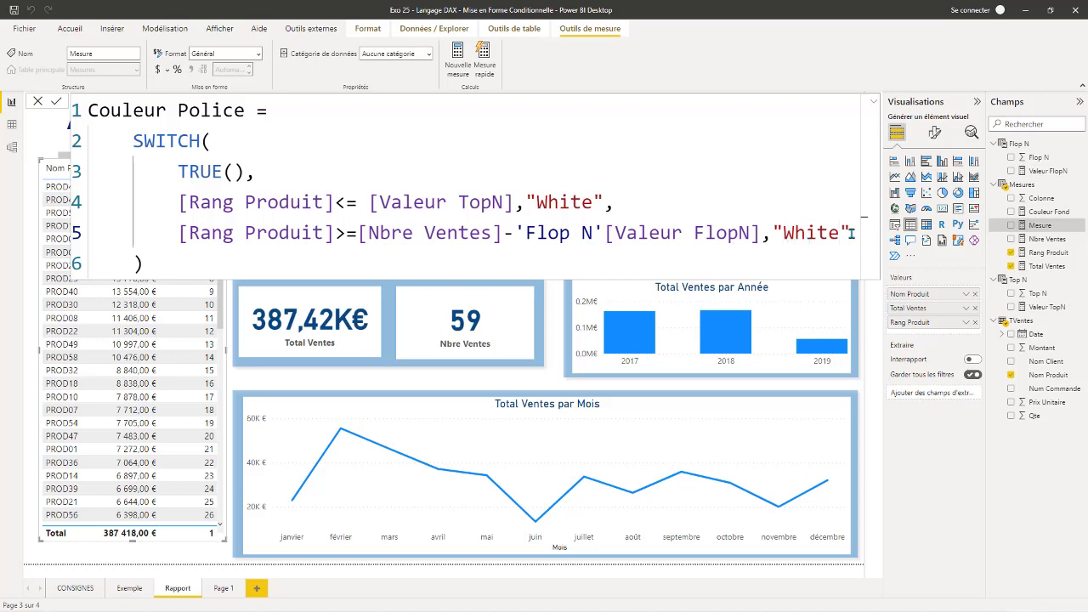
# Step: Add "Black" on its own line as the default result of the SWITCH function, following the FlopN condition
pyautogui.write(',')
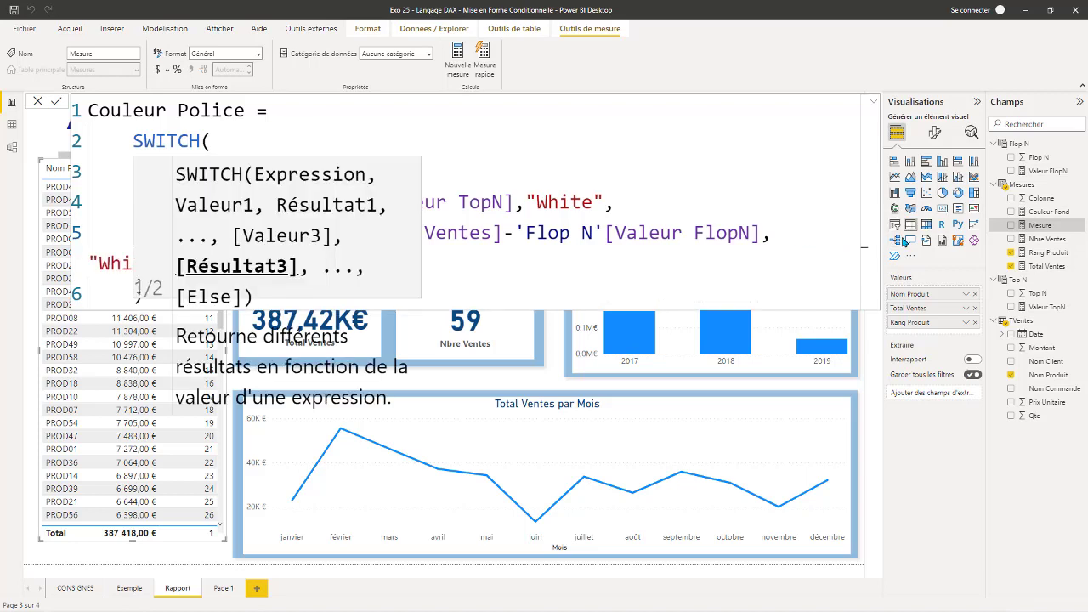
pyautogui.hotkey('shift', 'Return')
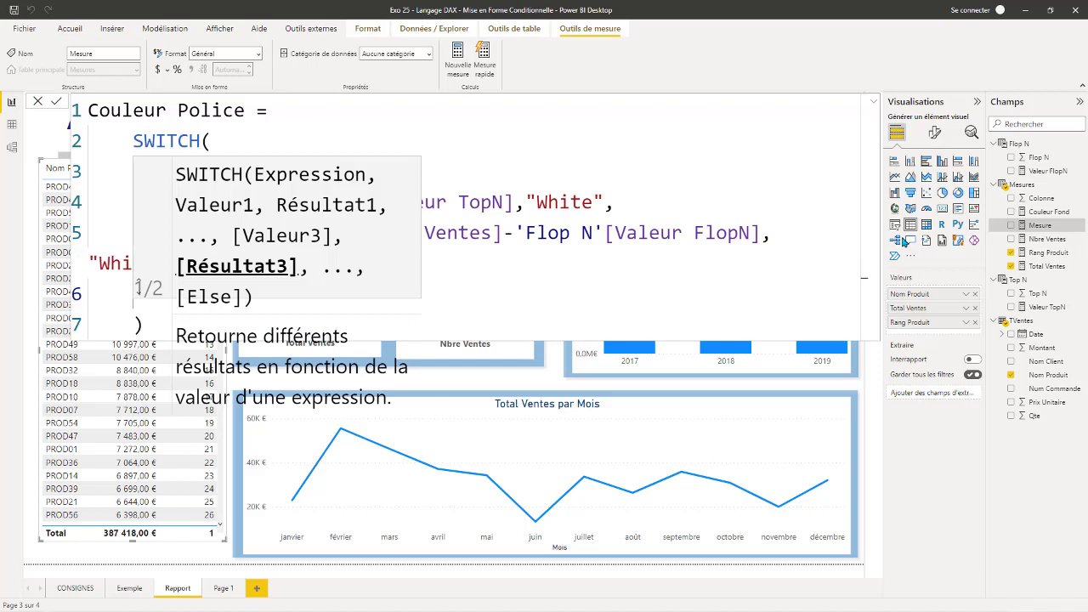
pyautogui.click(702, 274)
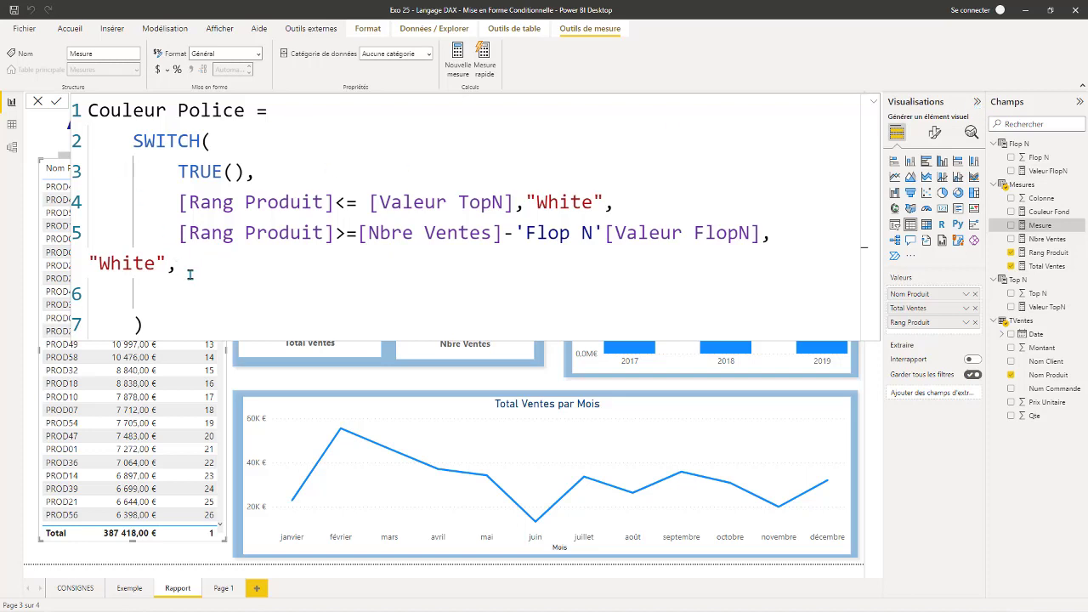
pyautogui.press('Return')
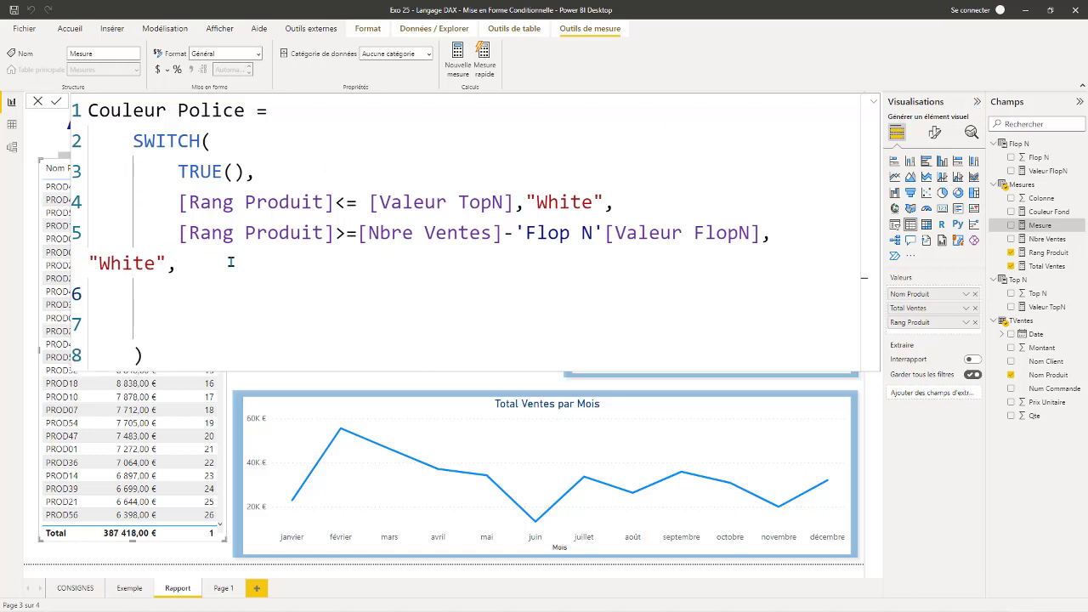
pyautogui.write('"Black')
pyautogui.click(811, 245)
pyautogui.press('Delete')
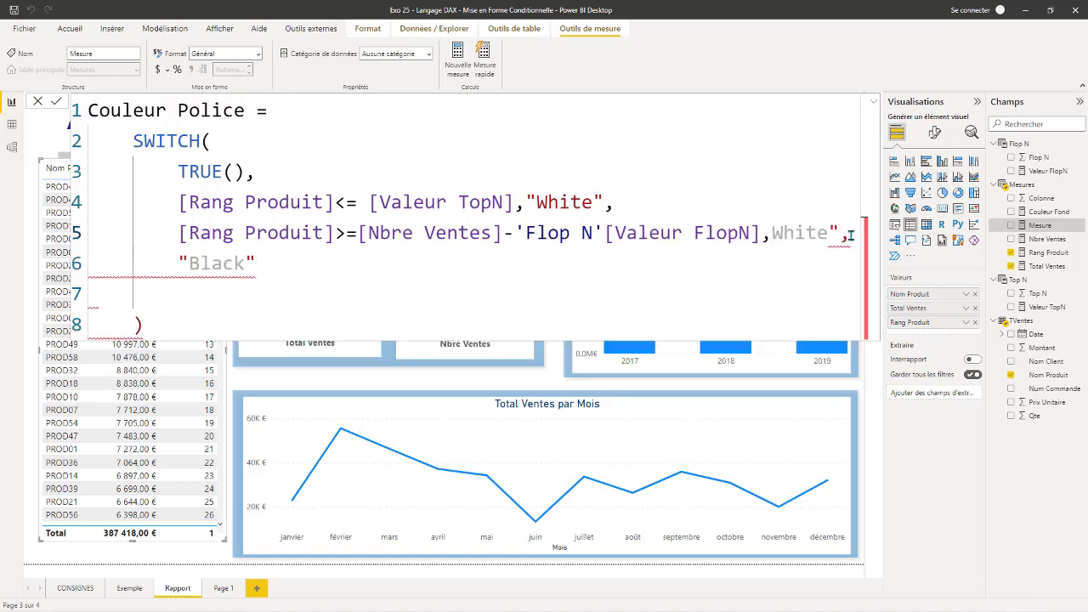
pyautogui.click(771, 233)
pyautogui.write('""')
pyautogui.click(211, 272)
pyautogui.press('Return')
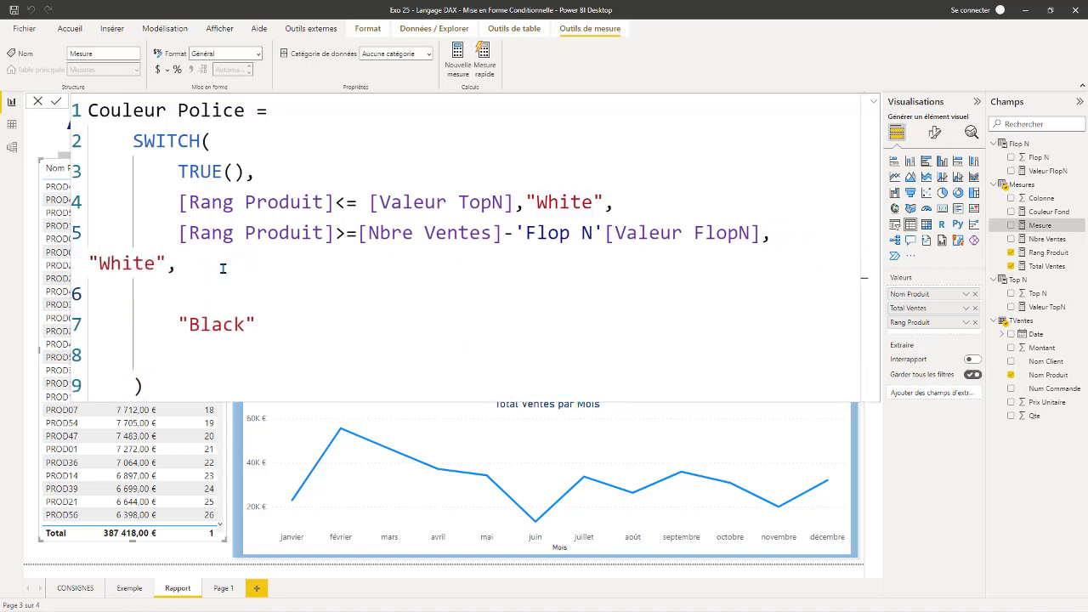
pyautogui.press('BackSpace')
pyautogui.press('BackSpace')
pyautogui.press('BackSpace')
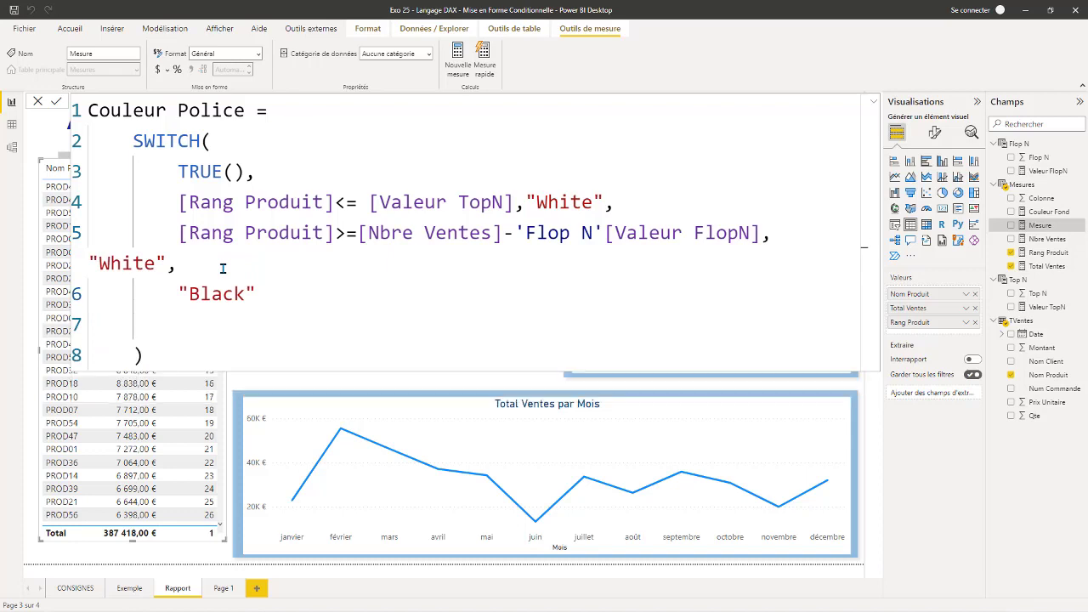
# Step: Remove the blank line before the closing parenthesis and validate the Couleur Police measure
pyautogui.scroll(-2, 308, 270)
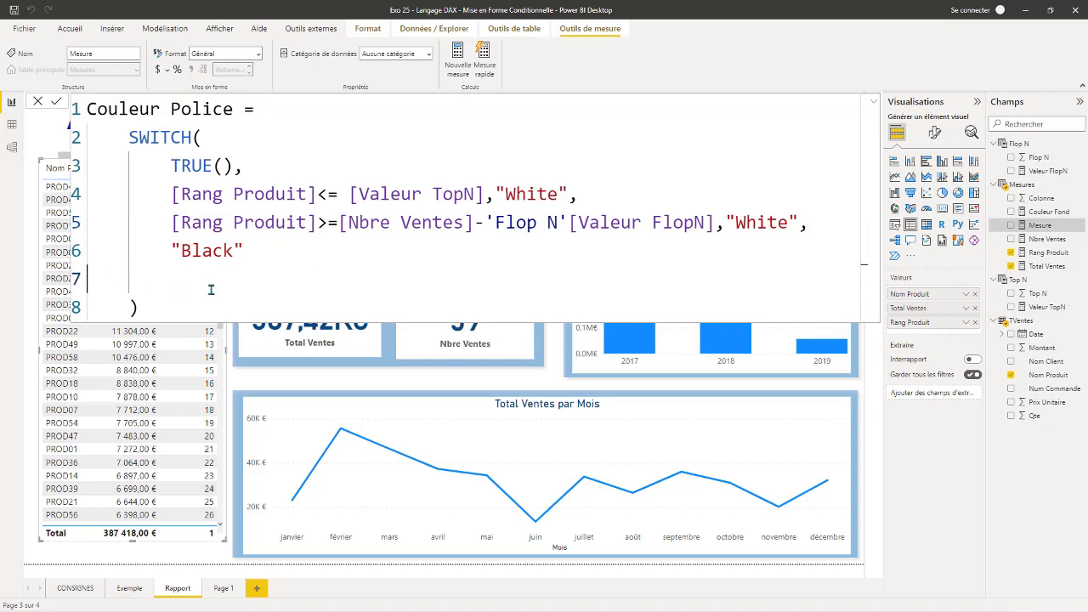
pyautogui.press('BackSpace')
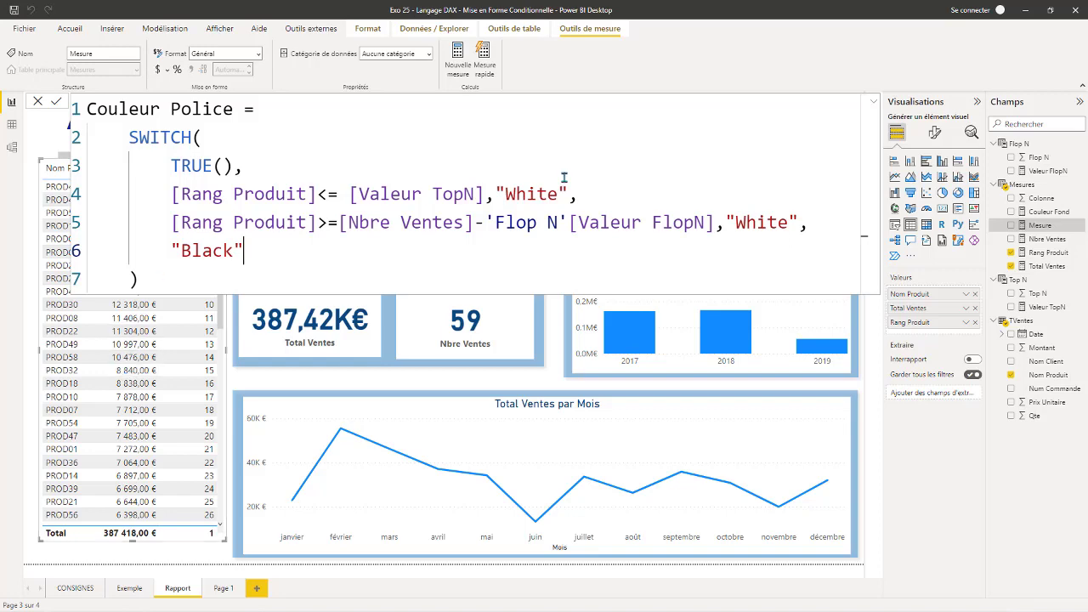
pyautogui.click(873, 103)
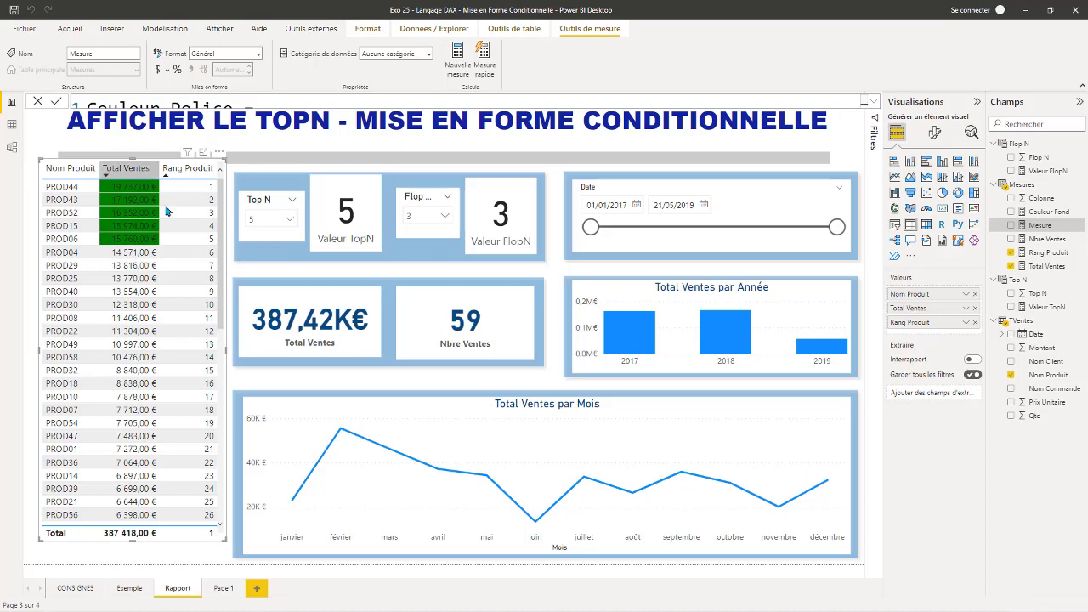
# Step: Set the font colour of the Total Ventes column by field value, based on the Couleur Police measure
pyautogui.click(968, 311)
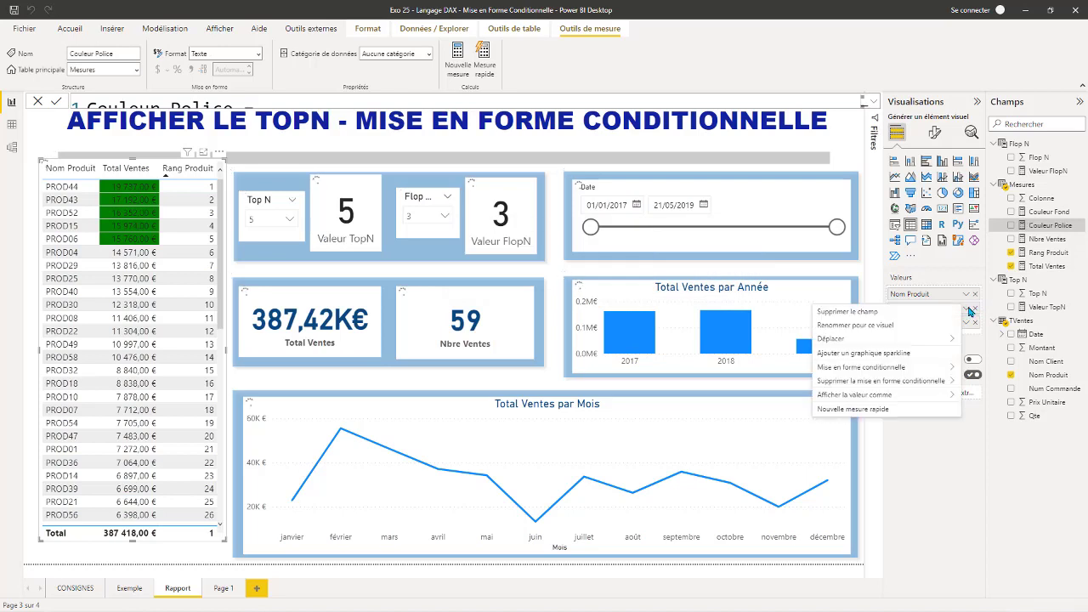
pyautogui.moveTo(874, 369)
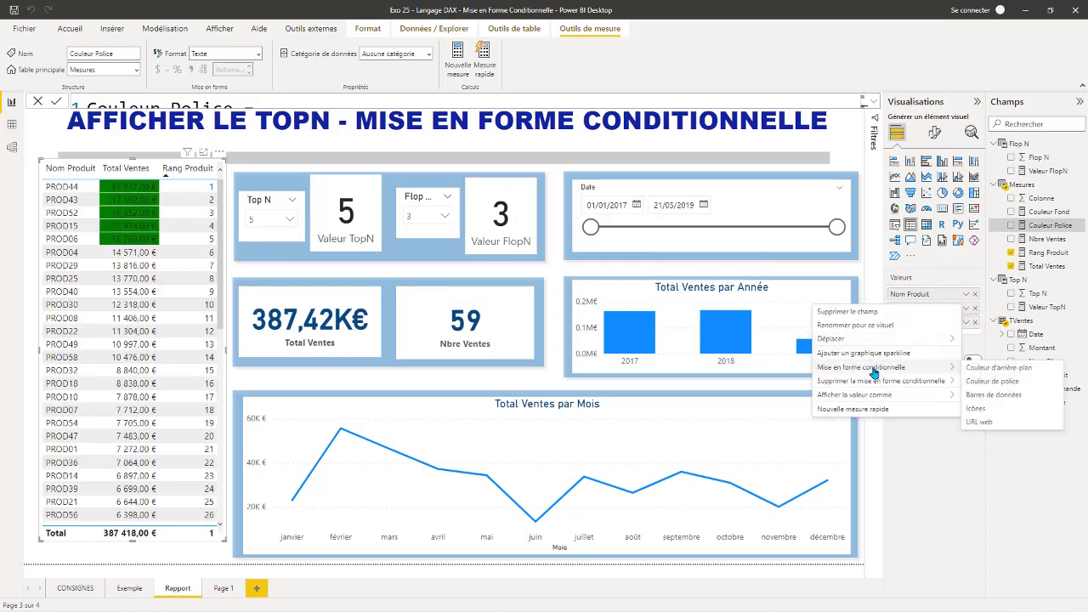
pyautogui.click(999, 388)
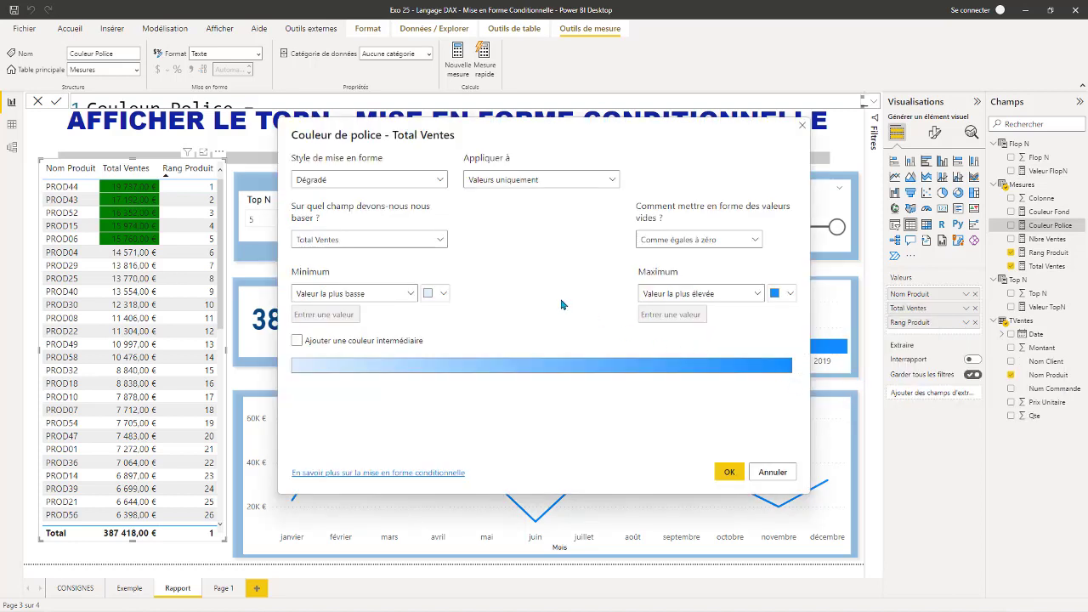
pyautogui.click(440, 180)
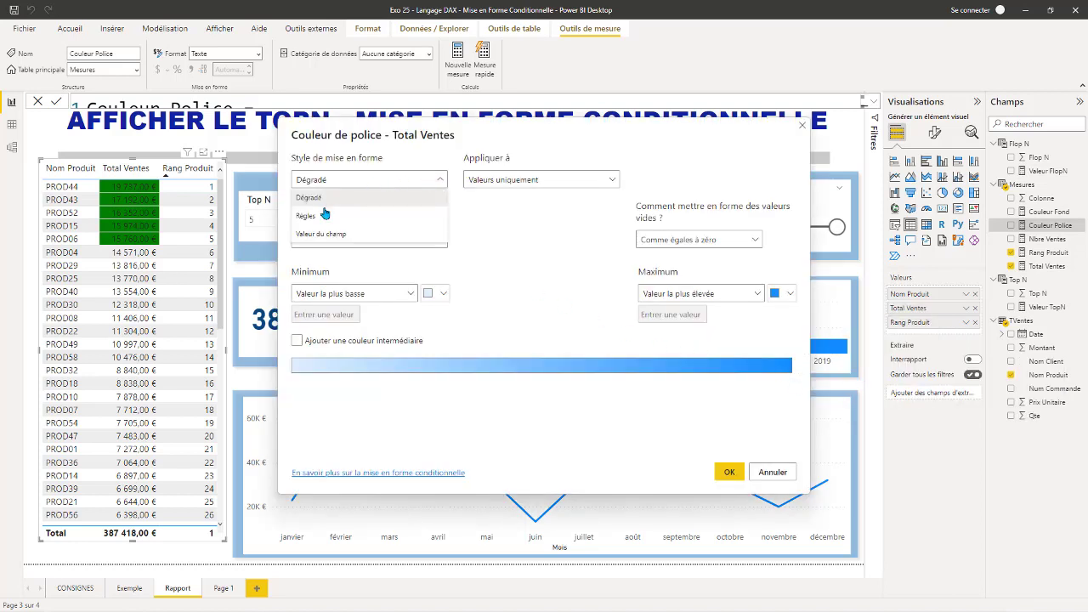
pyautogui.click(321, 235)
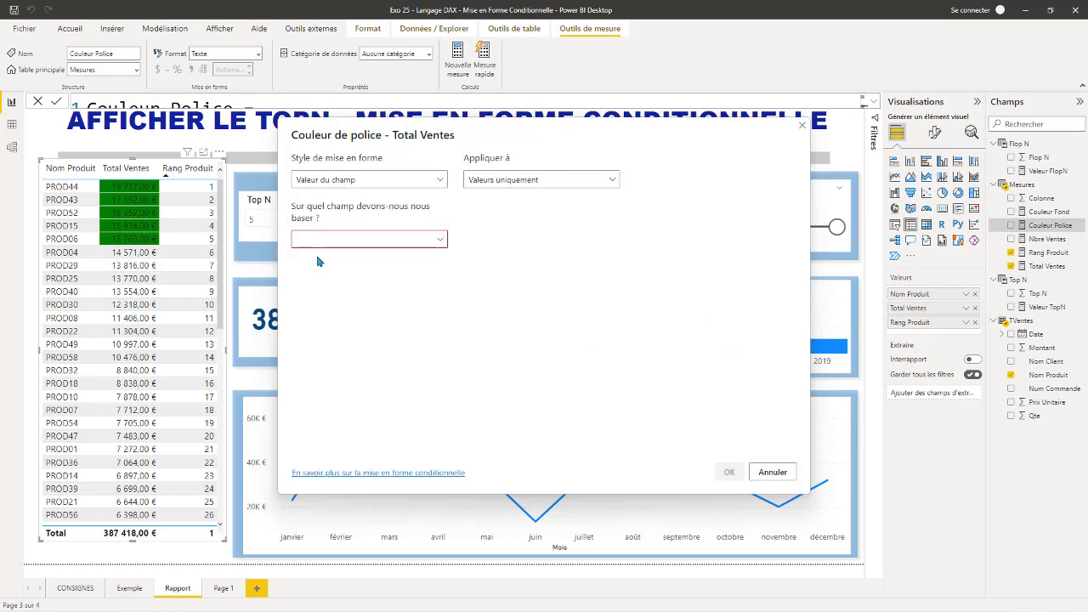
pyautogui.click(440, 242)
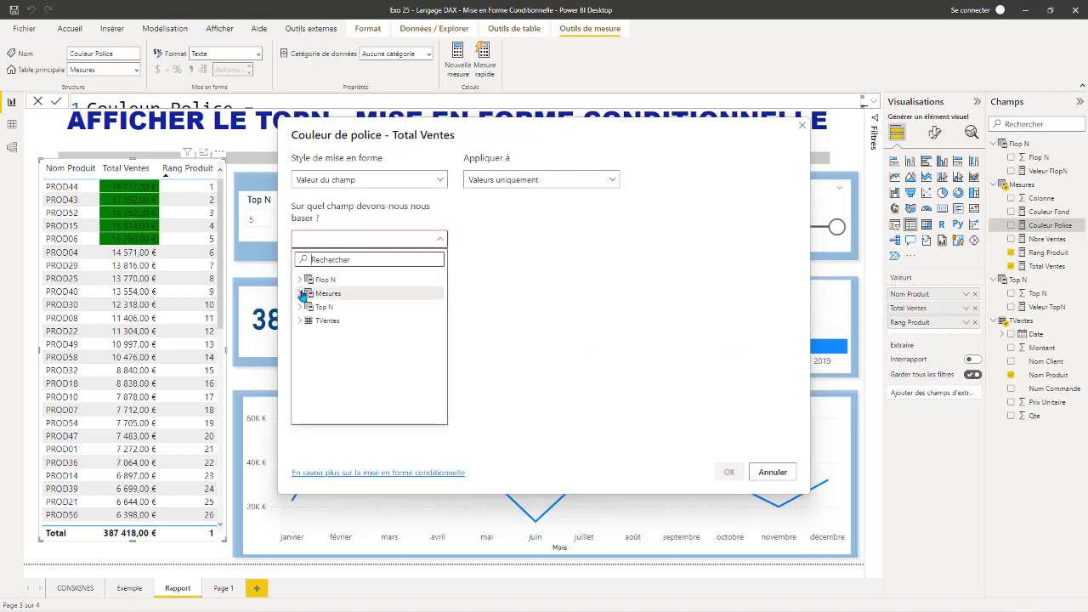
pyautogui.click(327, 293)
pyautogui.click(346, 336)
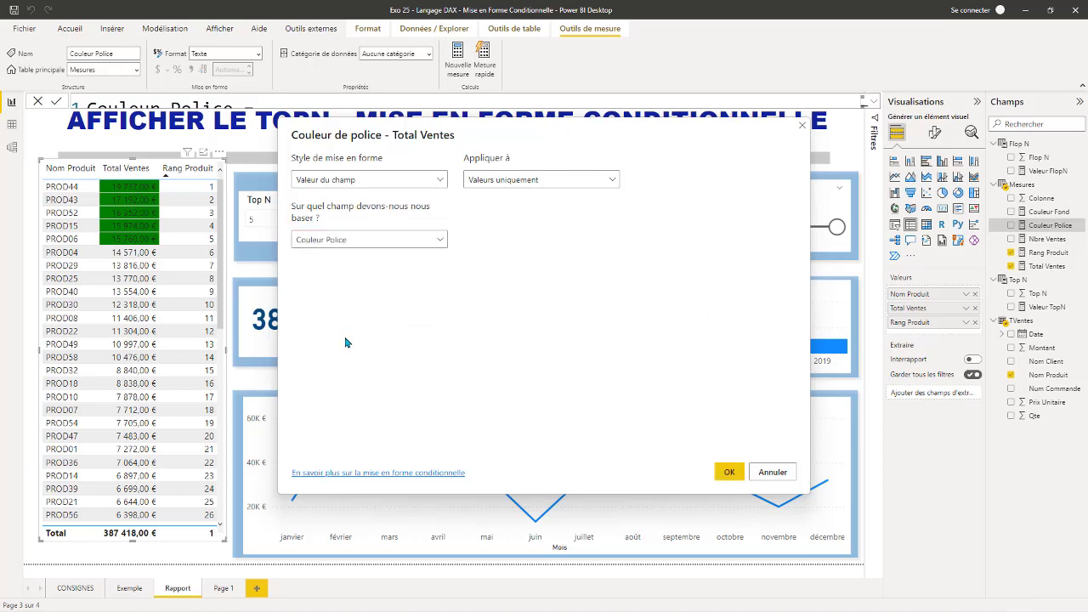
pyautogui.click(729, 472)
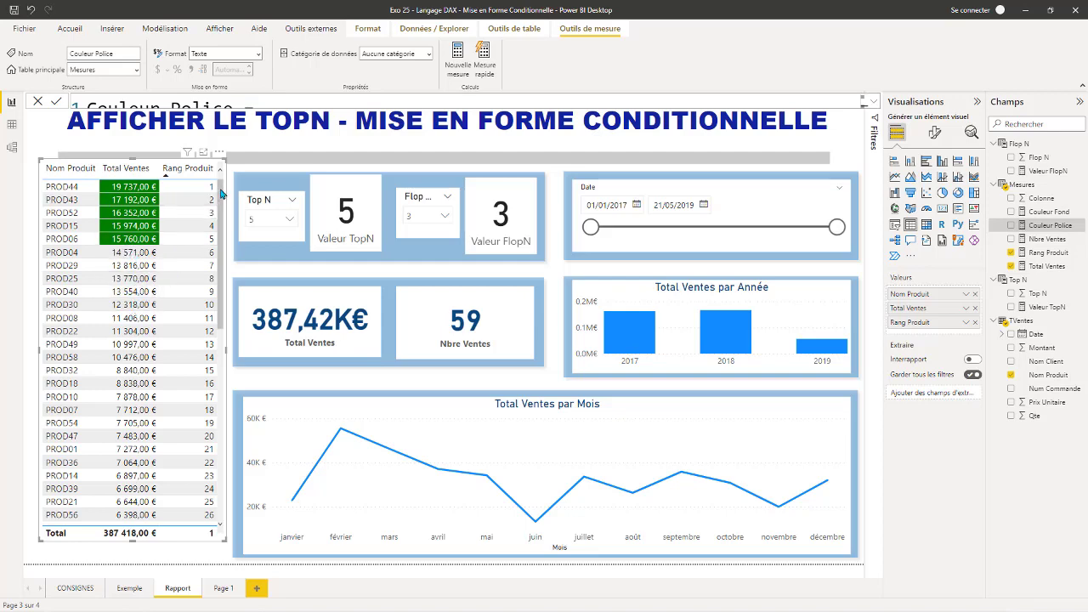
# Step: Set the Flop N slicer to 5 and check the highlighted rows of the product table
pyautogui.scroll(-5, 218, 315)
pyautogui.scroll(-5, 218, 315)
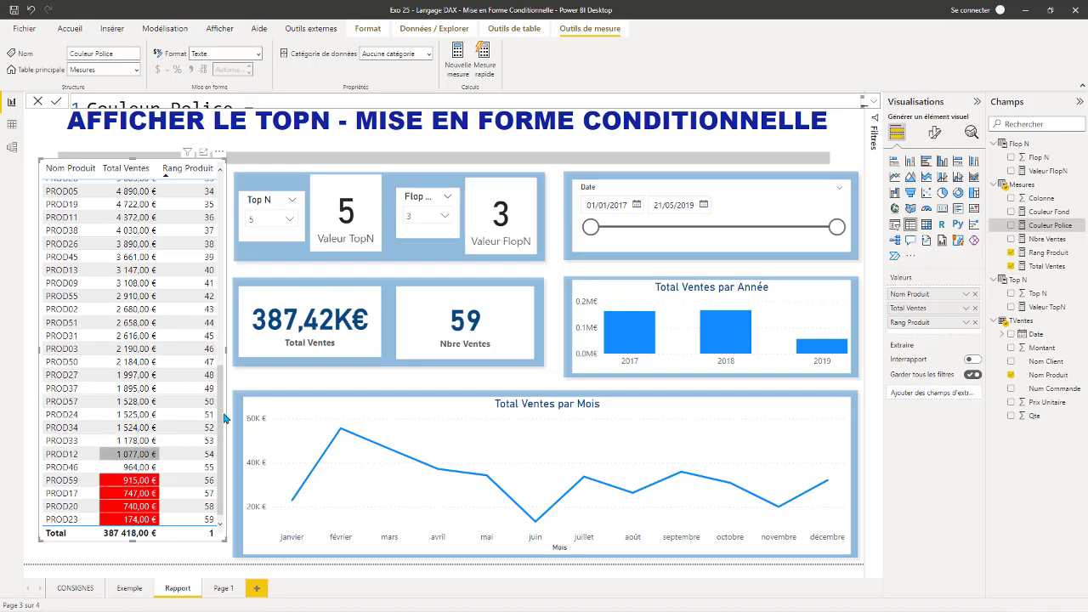
pyautogui.moveTo(222, 411); pyautogui.dragTo(213, 184)
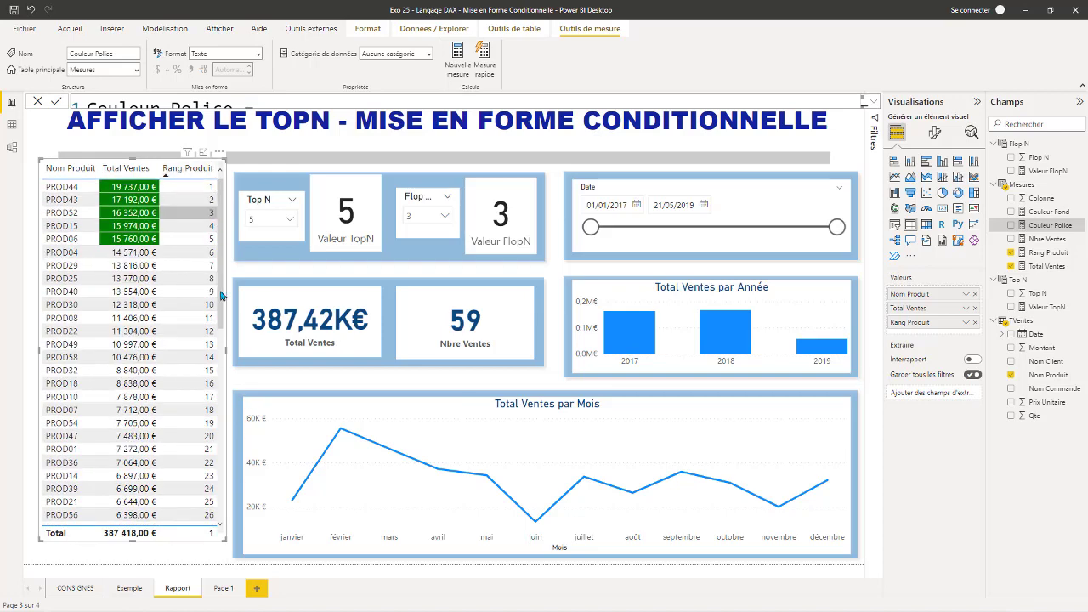
pyautogui.moveTo(219, 265); pyautogui.dragTo(234, 508)
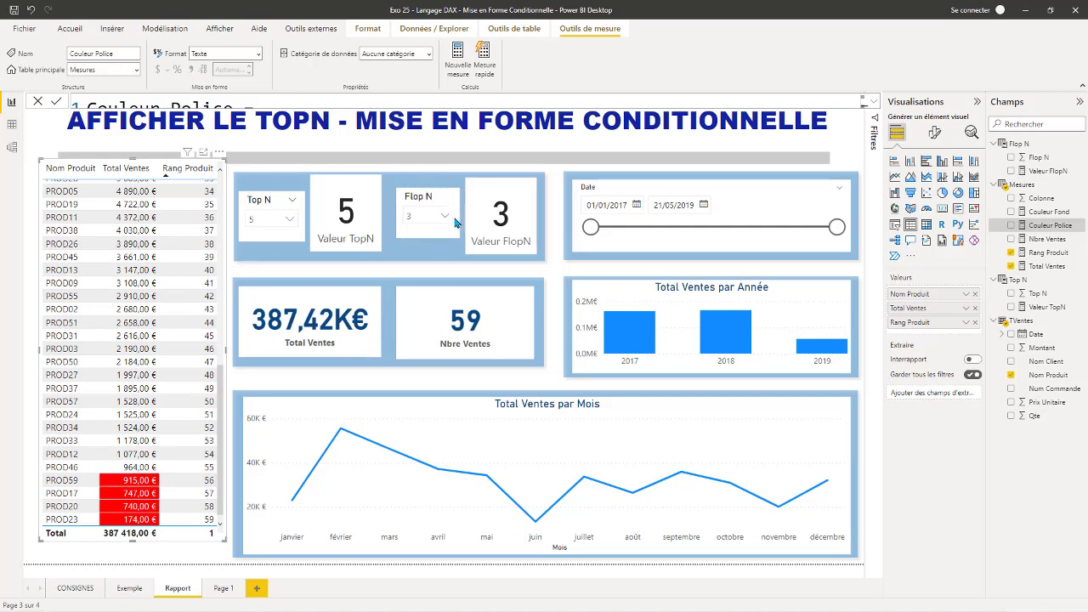
pyautogui.click(445, 216)
pyautogui.click(414, 283)
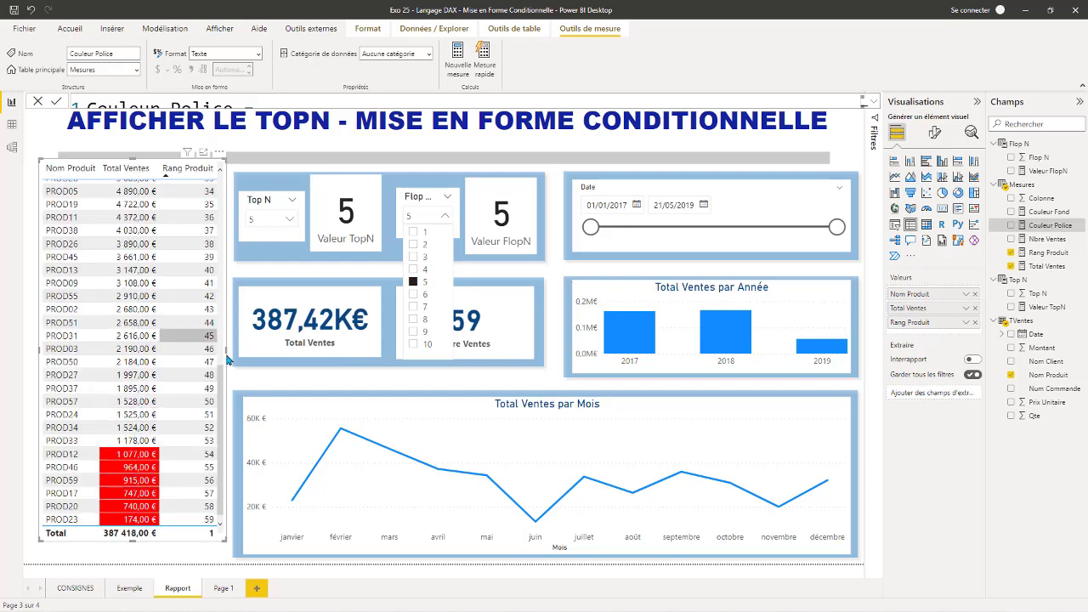
pyautogui.moveTo(221, 400); pyautogui.dragTo(224, 437)
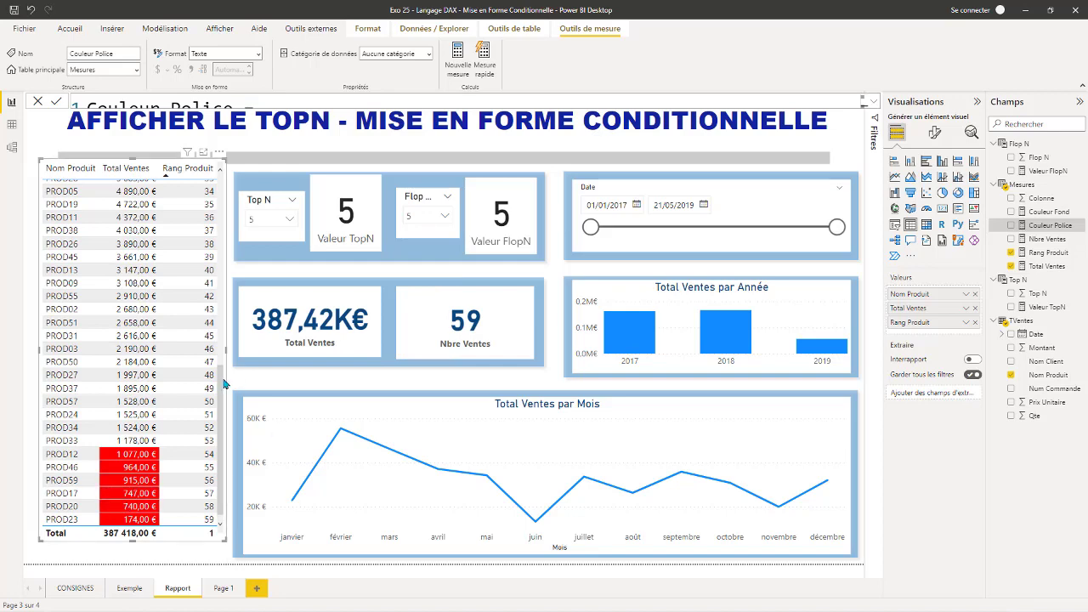
pyautogui.moveTo(224, 384); pyautogui.dragTo(237, 518)
# Step: Subtract 1 from [Rang Produit] in the FlopN condition of the Couleur Fond measure and validate the formula
pyautogui.click(874, 102)
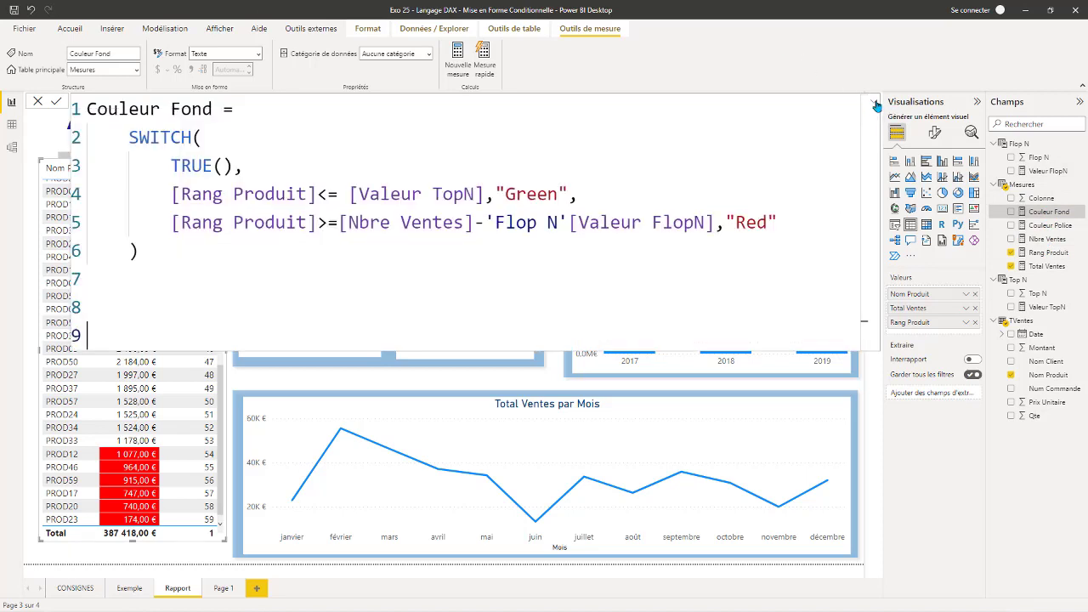
pyautogui.click(318, 223)
pyautogui.write('-1')
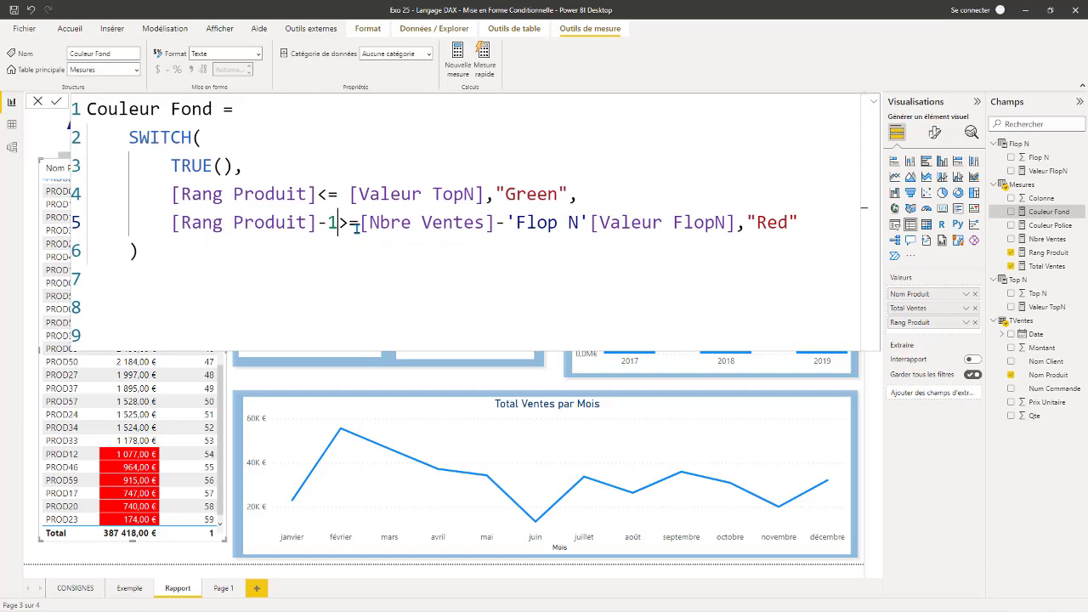
pyautogui.click(140, 265)
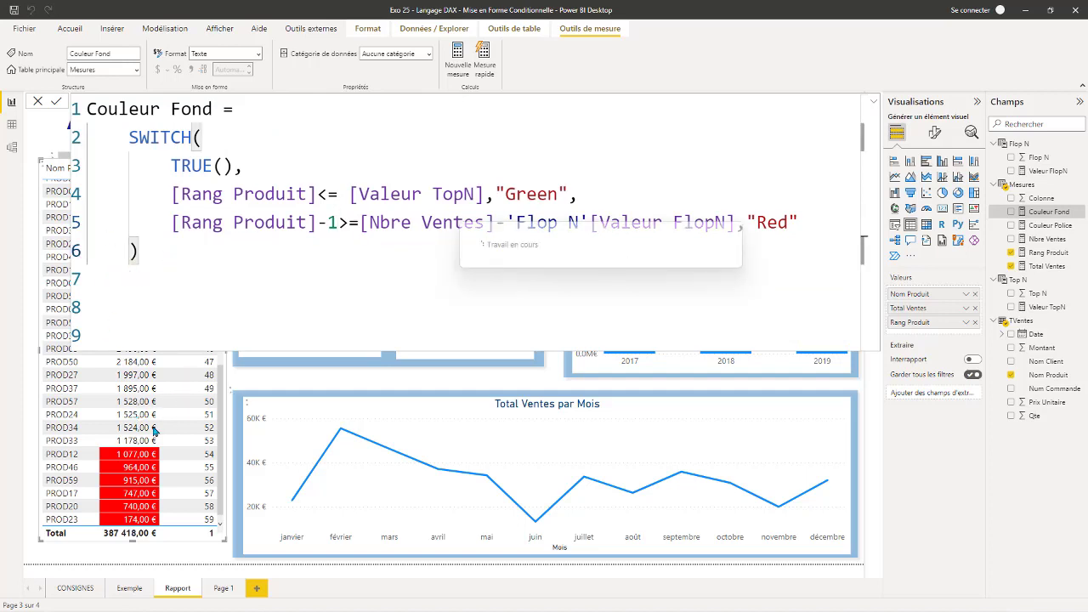
pyautogui.press('Return')
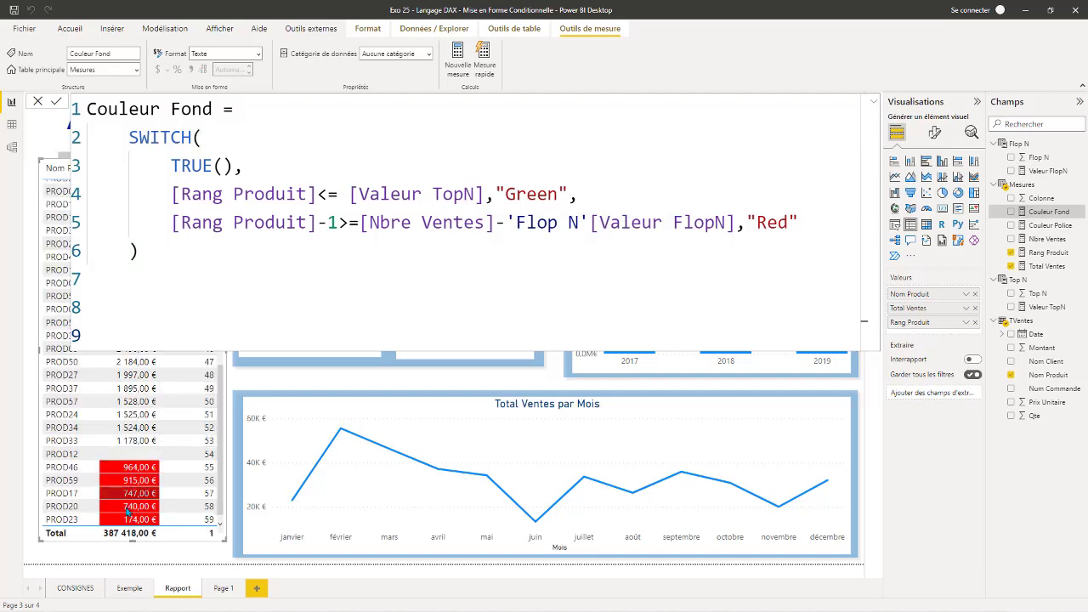
pyautogui.click(876, 103)
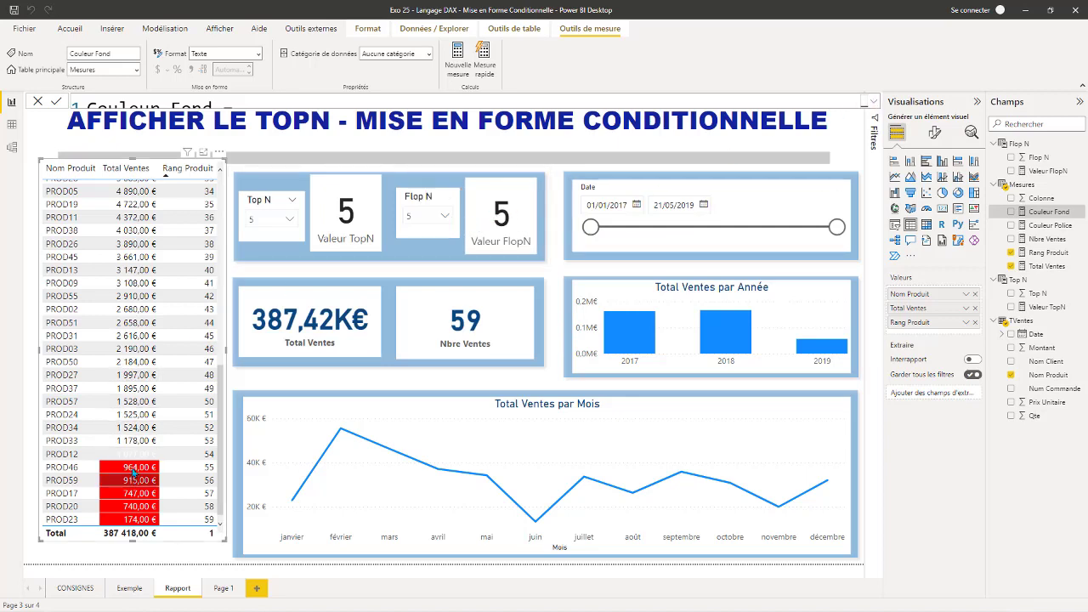
# Step: Set the Flop N slicer to 3 and check the bottom rows of the product table
pyautogui.click(447, 218)
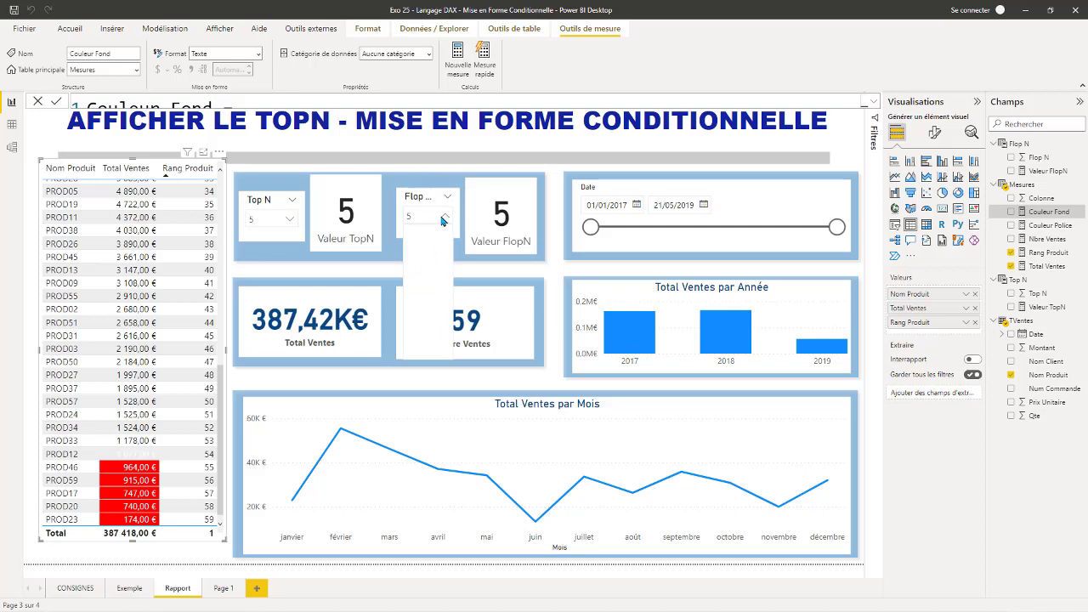
pyautogui.click(413, 256)
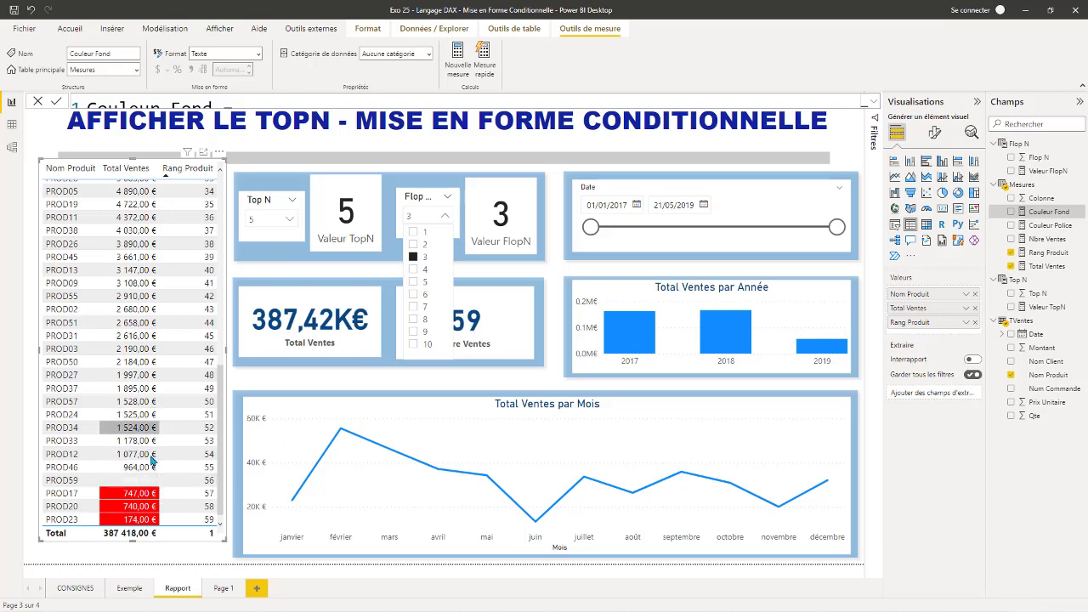
pyautogui.moveTo(133, 482)
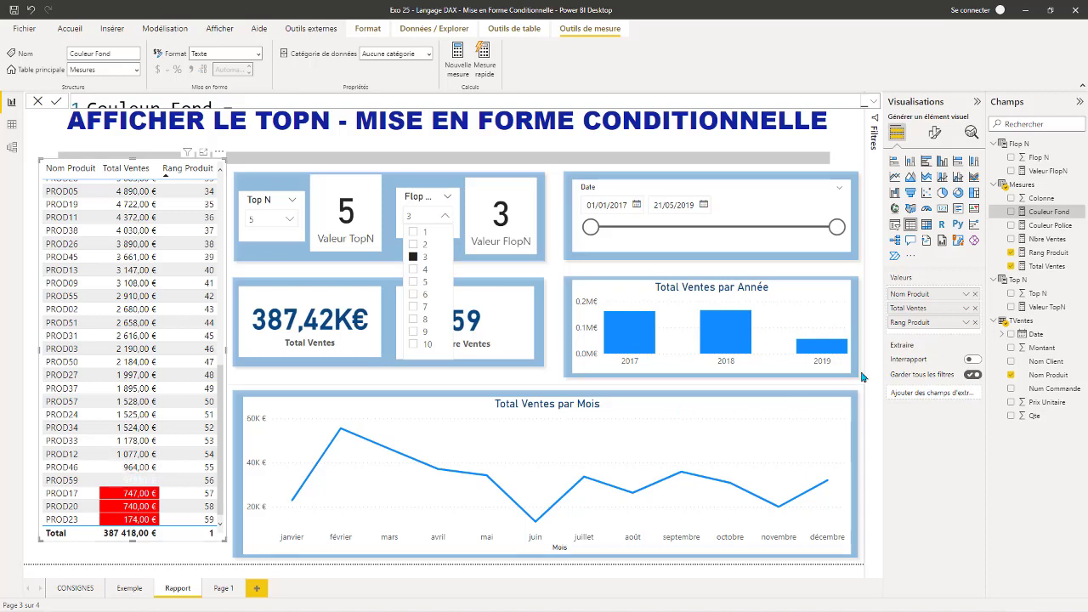
# Step: Subtract 1 from [Rang Produit] in the FlopN condition of the Couleur Police measure and validate the formula
pyautogui.click(1055, 228)
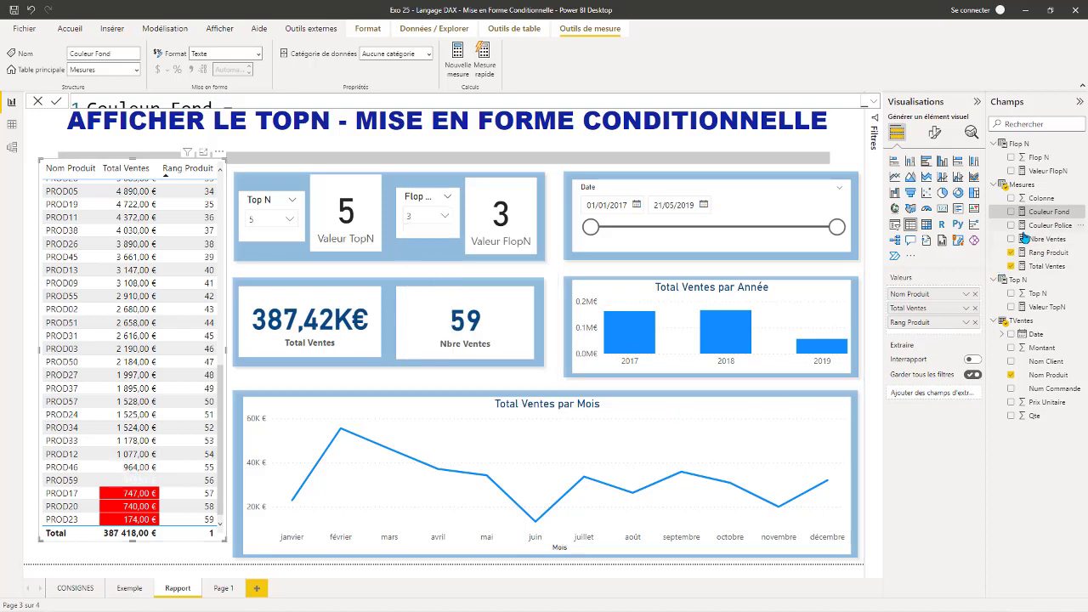
pyautogui.click(876, 102)
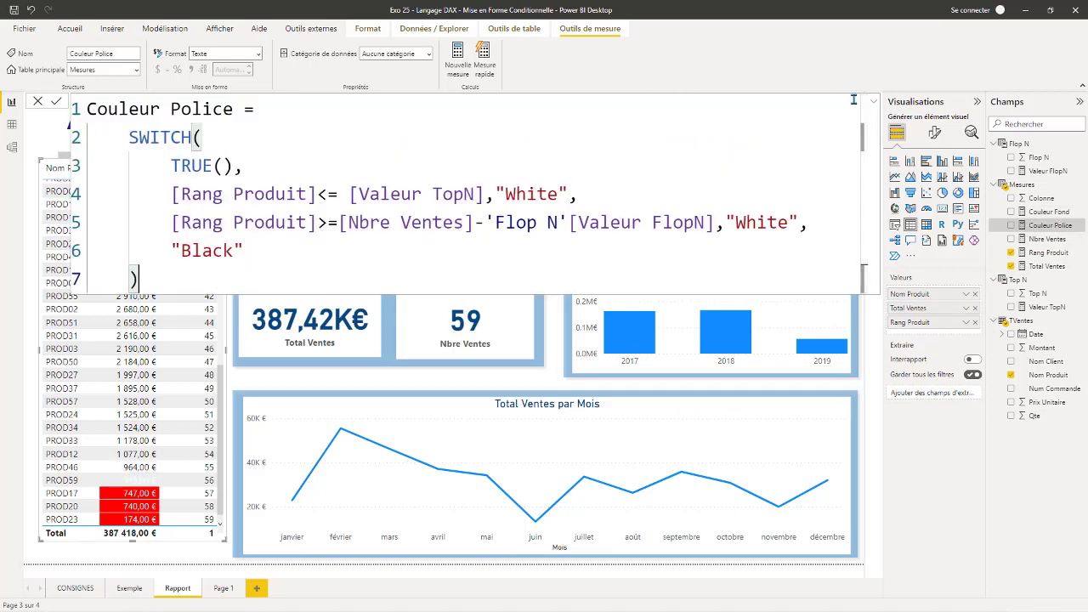
pyautogui.click(317, 222)
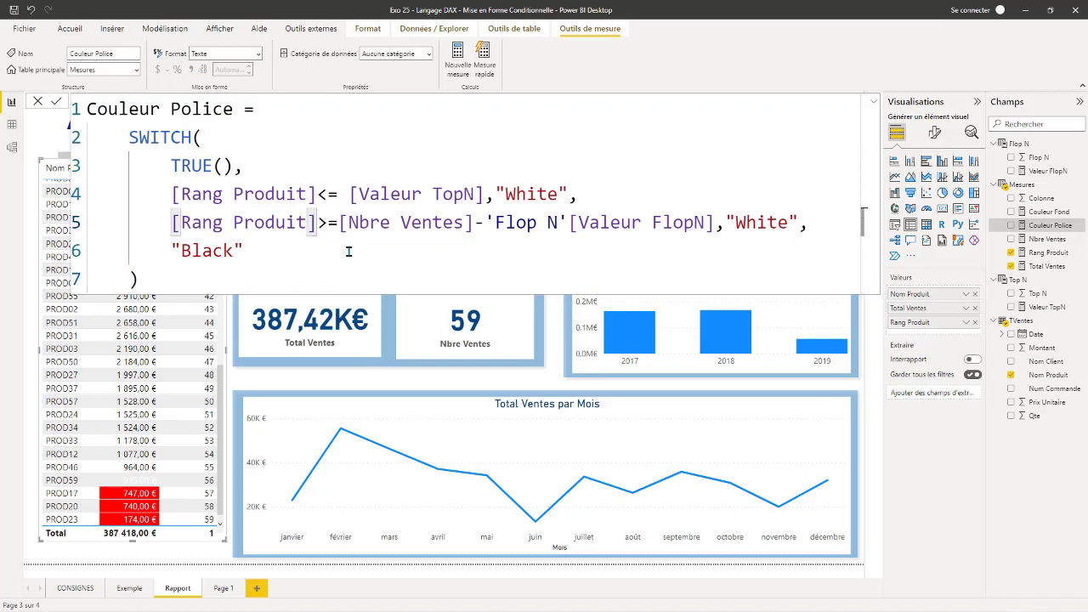
pyautogui.write('-1')
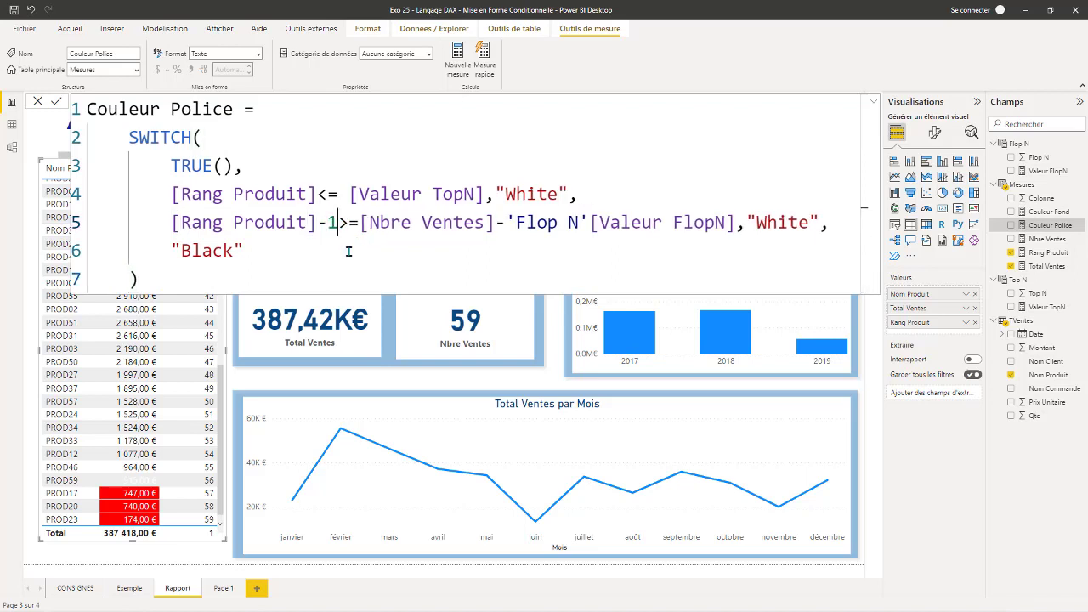
pyautogui.click(304, 257)
pyautogui.click(156, 487)
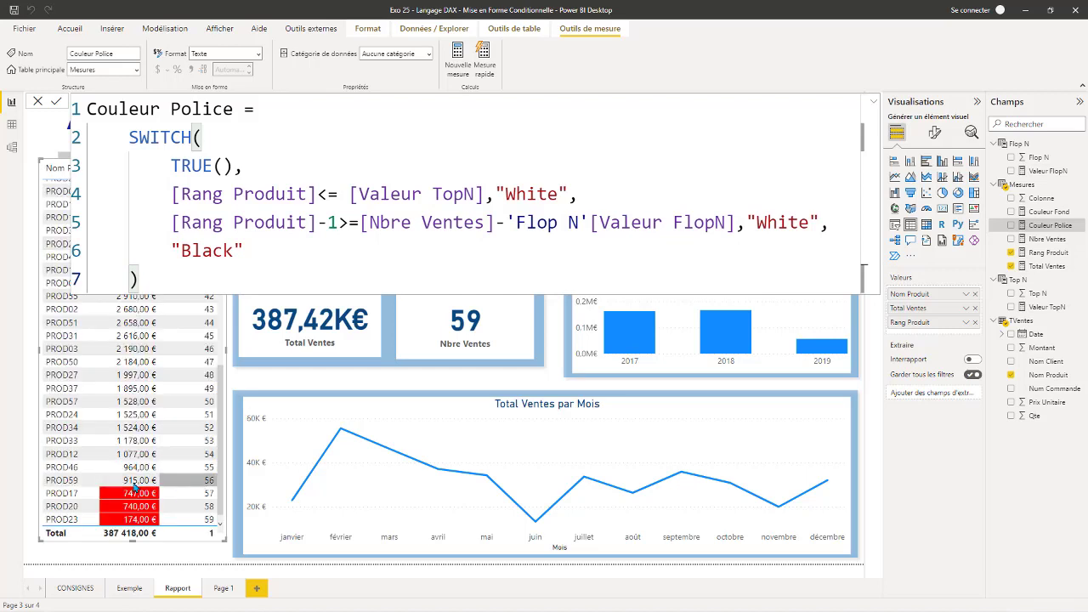
pyautogui.click(874, 101)
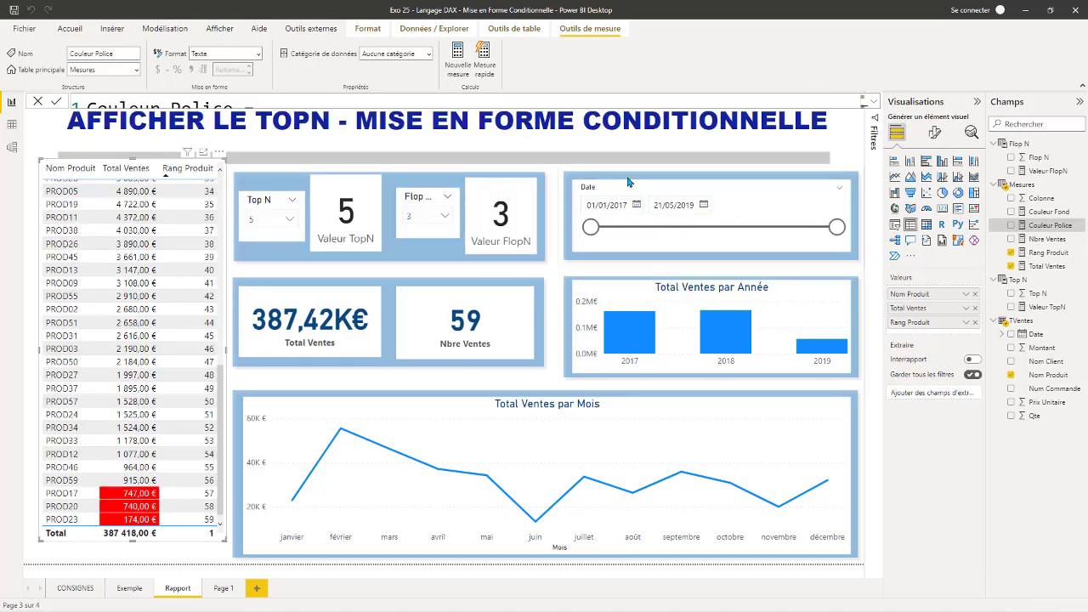
# Step: Show the column chart on Page 1 and set the default result of the Valeur FlopN measure to 10
pyautogui.click(223, 588)
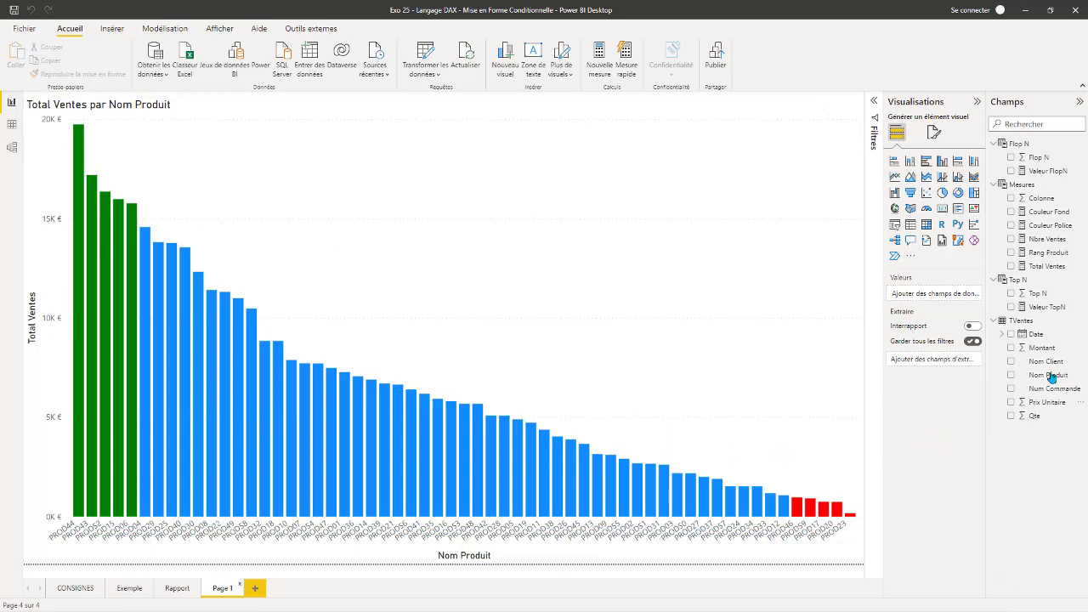
pyautogui.click(1059, 174)
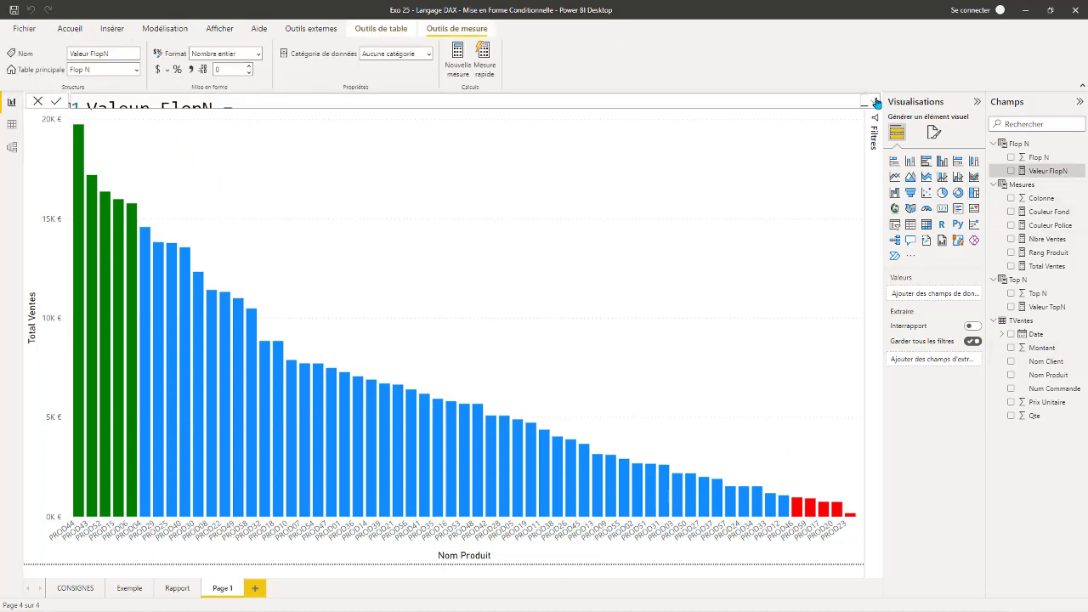
pyautogui.click(874, 102)
pyautogui.moveTo(184, 192); pyautogui.dragTo(170, 194)
pyautogui.write('10')
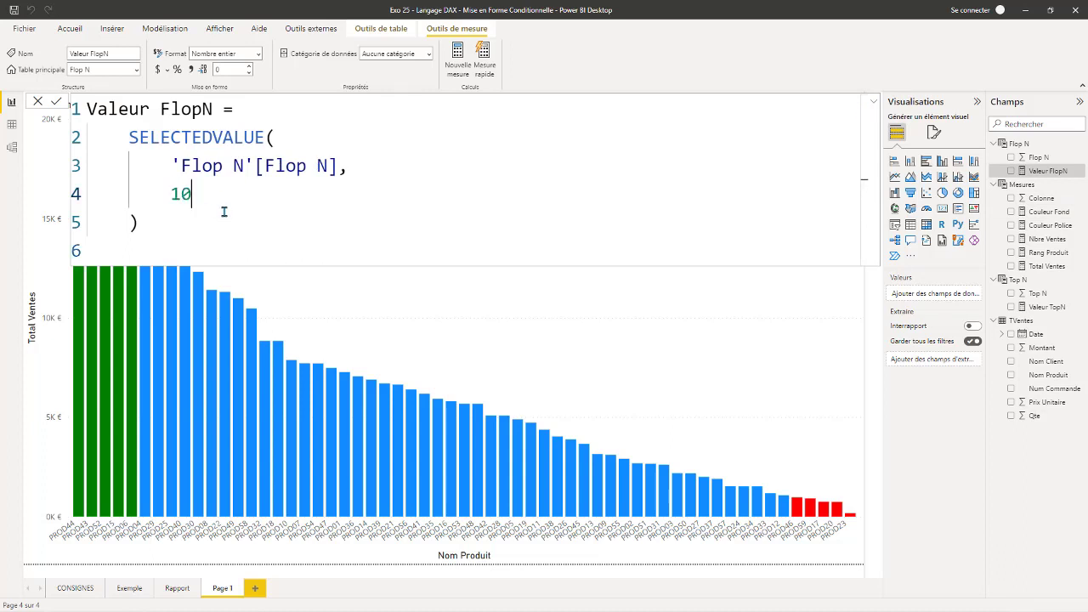
pyautogui.click(187, 232)
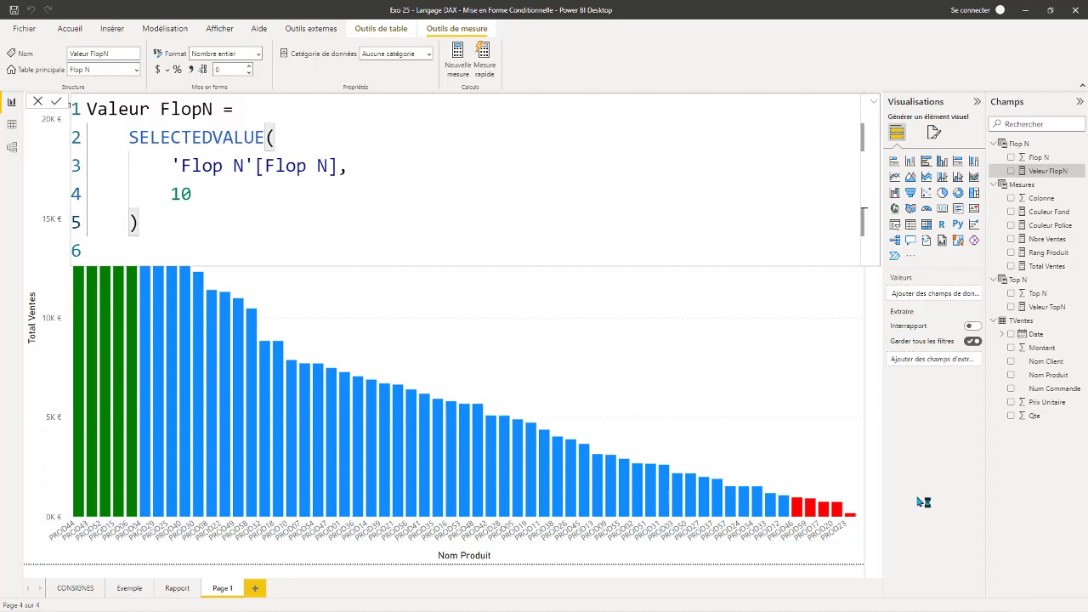
pyautogui.click(738, 510)
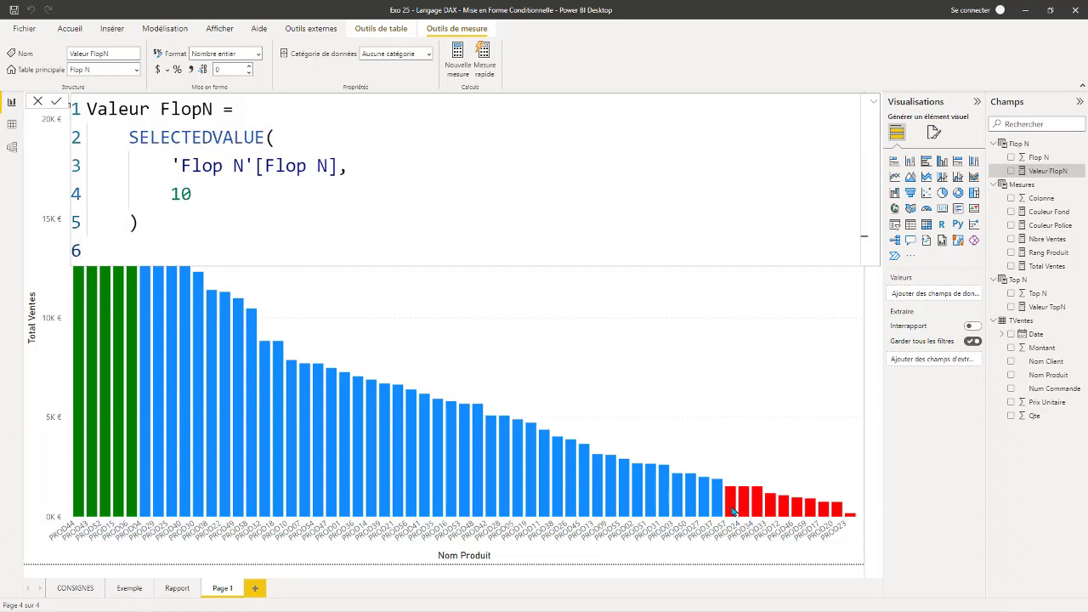
# Step: Set the default result of the Valeur TopN measure to 10 and collapse its formula
pyautogui.click(1048, 307)
pyautogui.doubleClick(175, 193)
pyautogui.write('10')
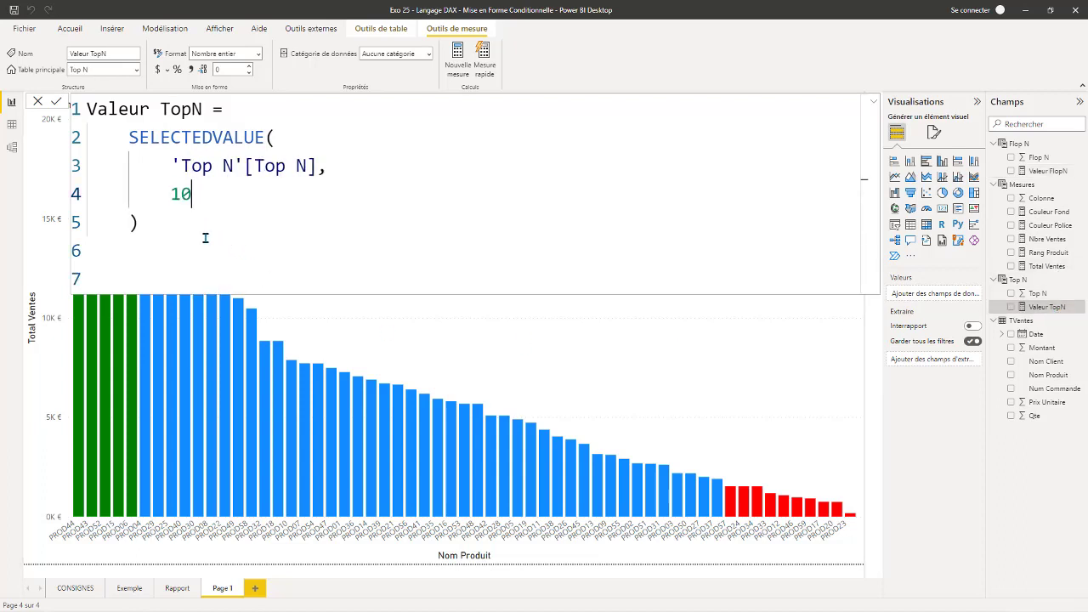
pyautogui.click(873, 102)
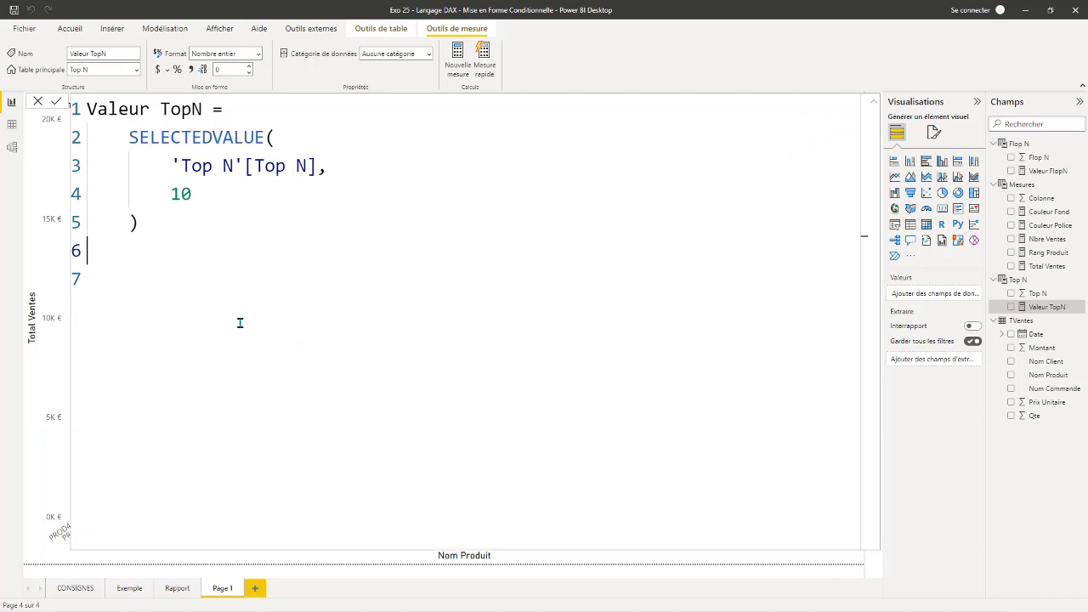
pyautogui.click(134, 293)
pyautogui.click(874, 103)
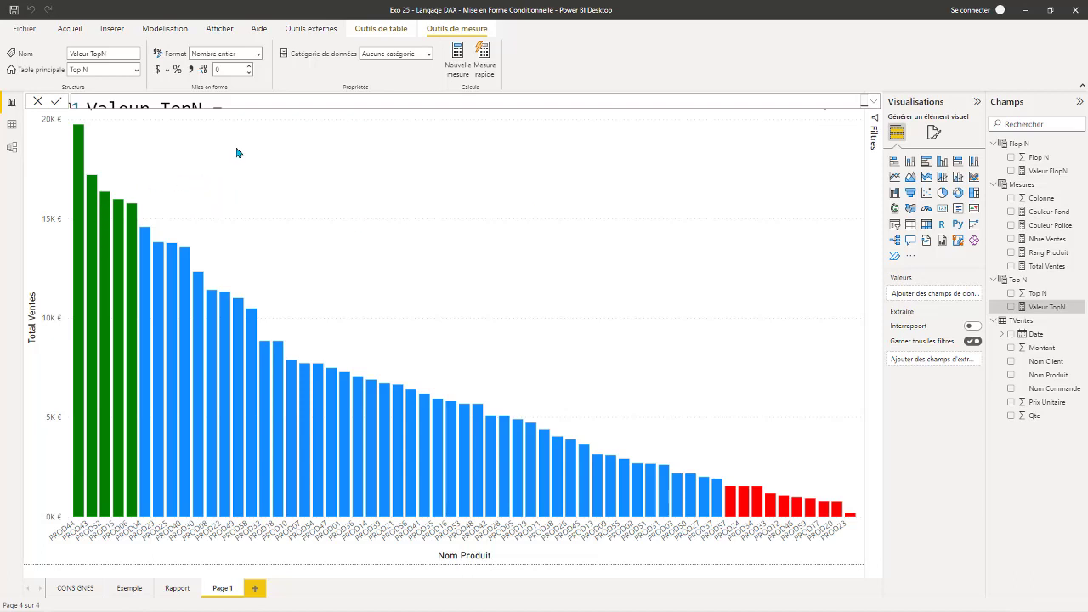
# Step: Validate the Valeur TopN formula with its default result of 10 and collapse the formula again
pyautogui.click(873, 102)
pyautogui.click(174, 226)
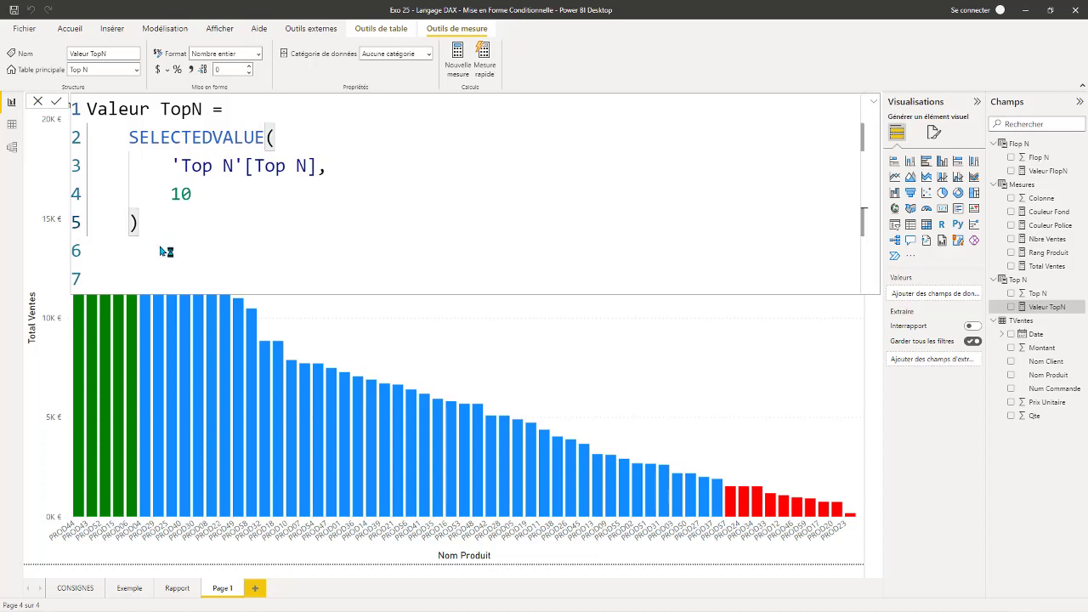
pyautogui.press('Return')
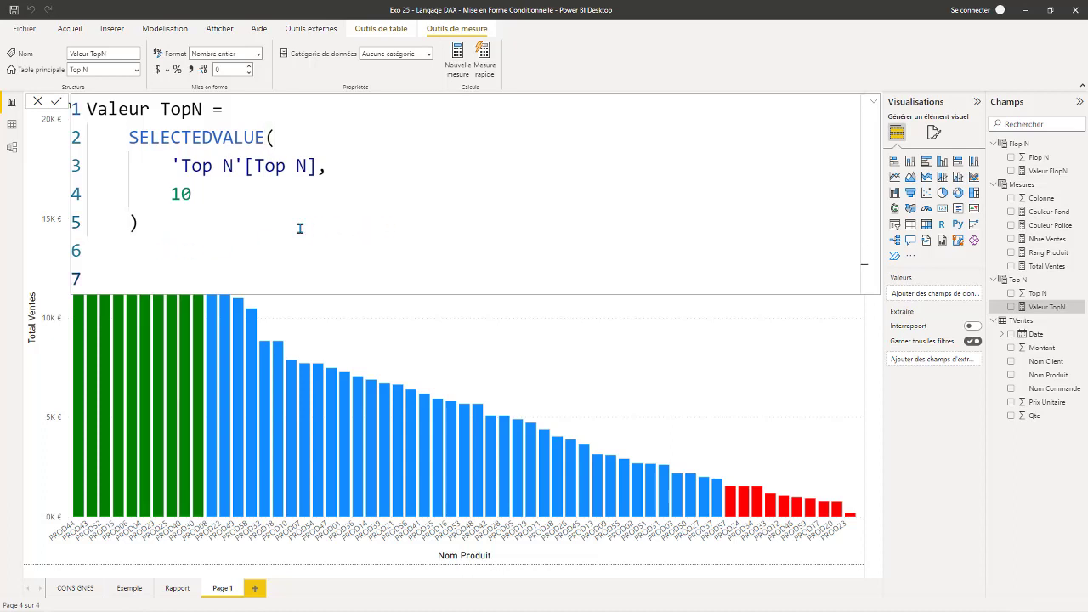
pyautogui.click(874, 101)
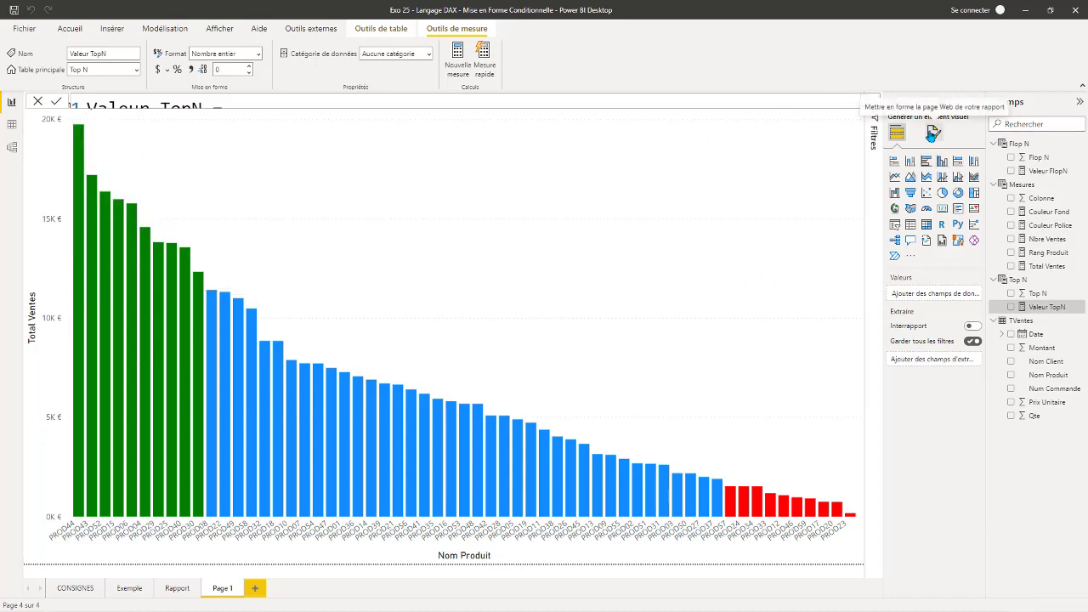
# Step: Turn on the data labels of the Total Ventes par Nom Produit column chart and set their orientation to Verticale
pyautogui.click(932, 132)
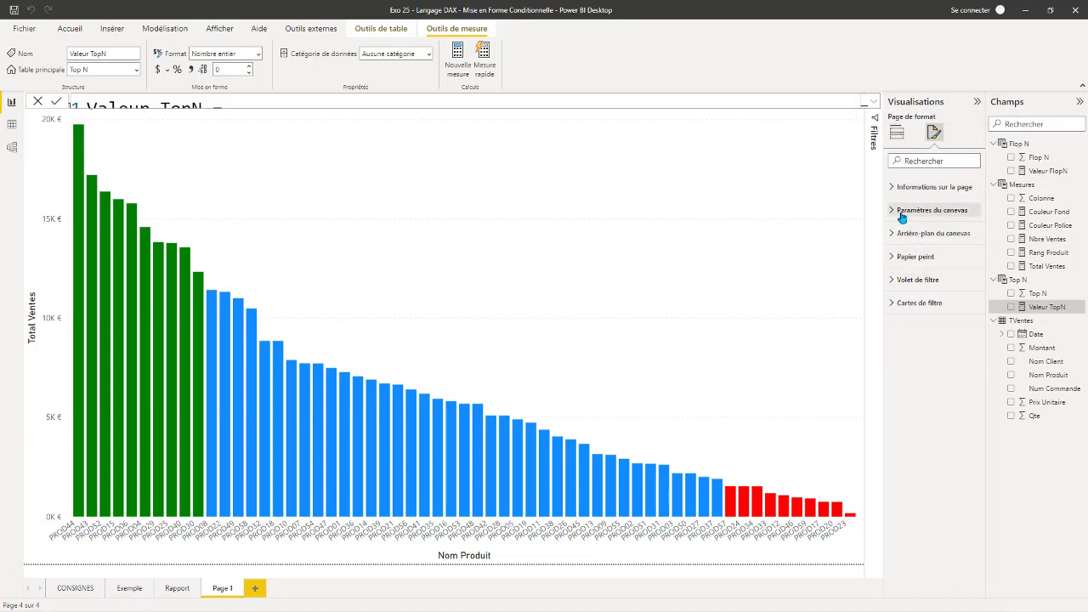
pyautogui.click(786, 159)
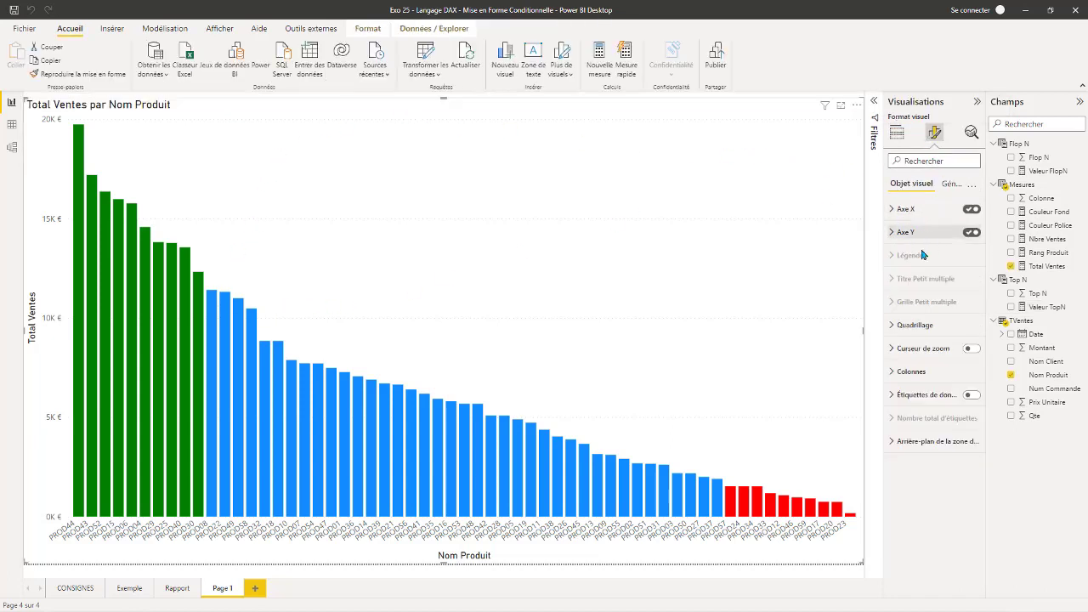
pyautogui.click(970, 395)
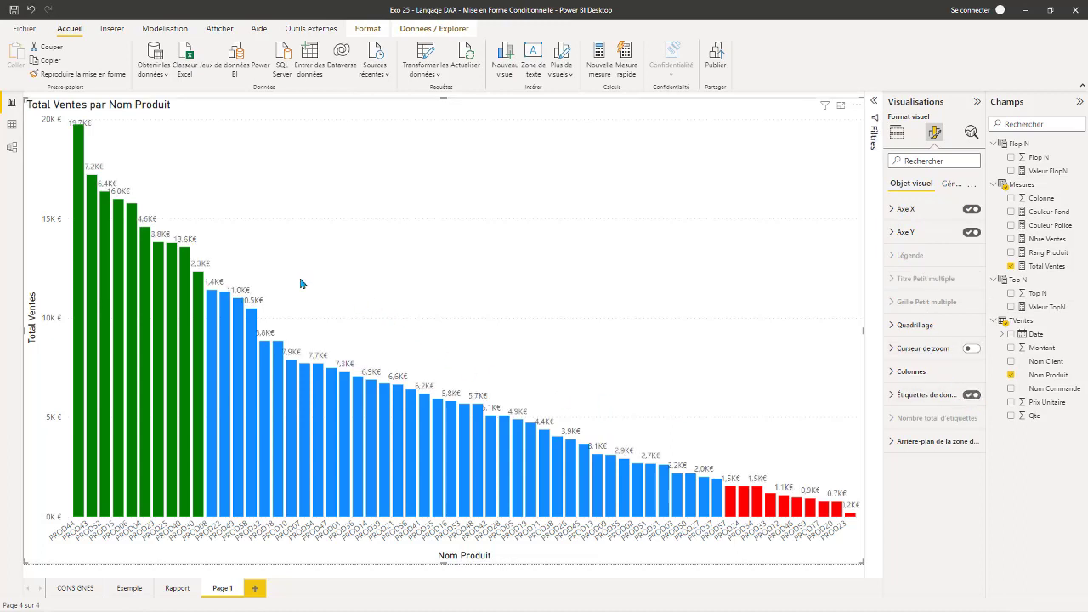
pyautogui.click(892, 397)
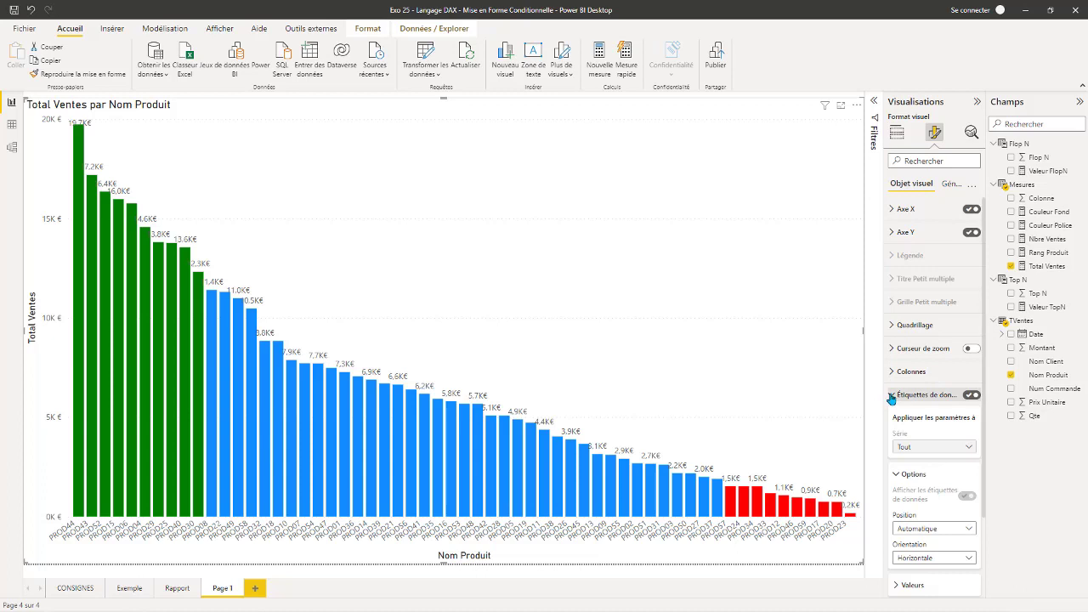
pyautogui.click(969, 558)
pyautogui.click(911, 572)
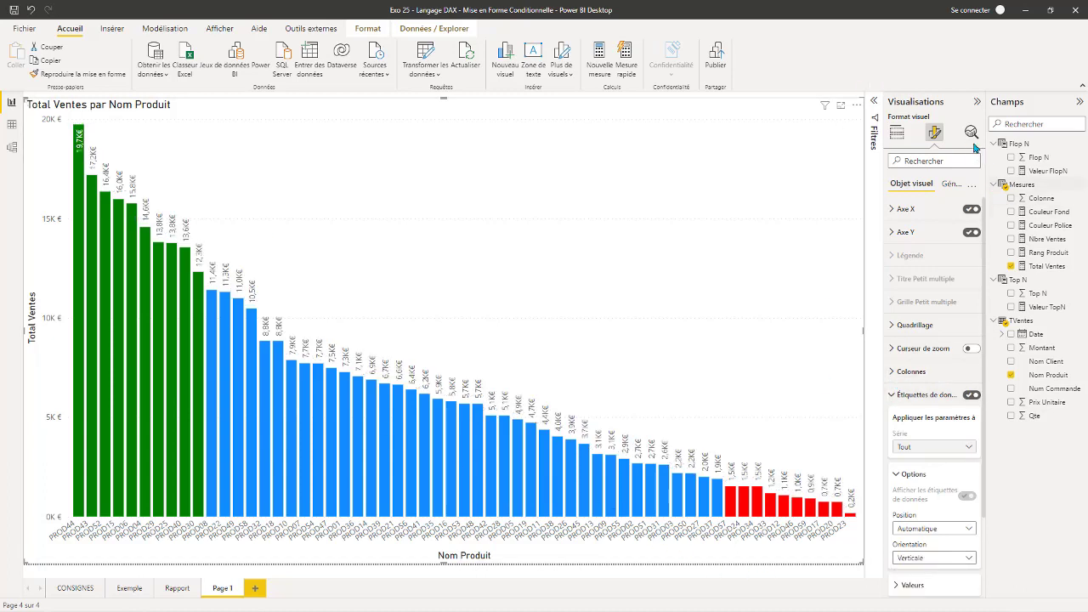
pyautogui.click(977, 101)
pyautogui.click(1080, 101)
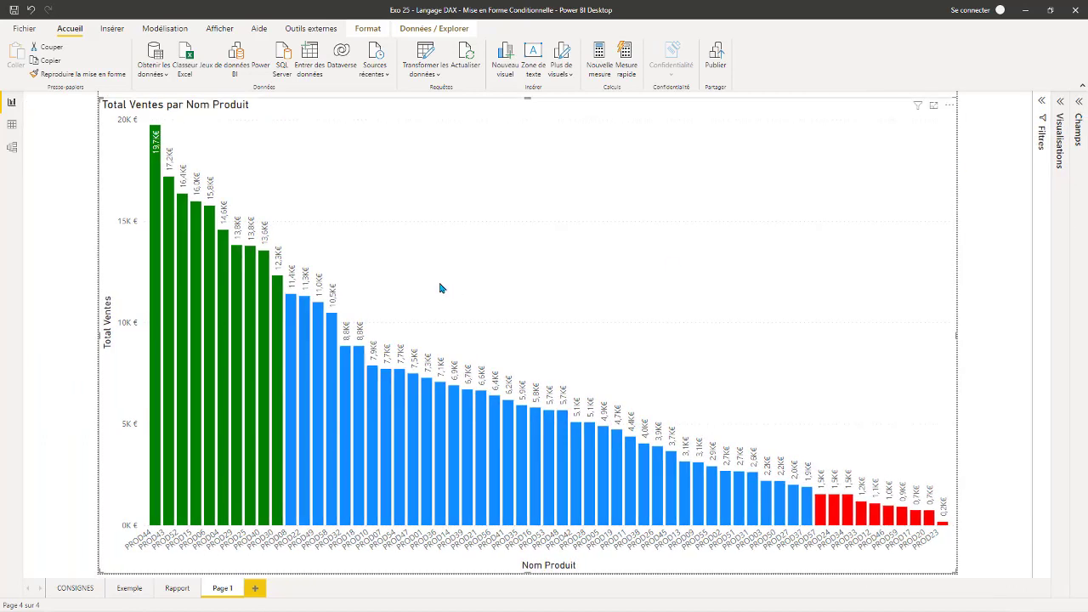
# Step: Sort the product table on the Rapport page by Nom Produit and remove its Rang Produit column
pyautogui.click(168, 588)
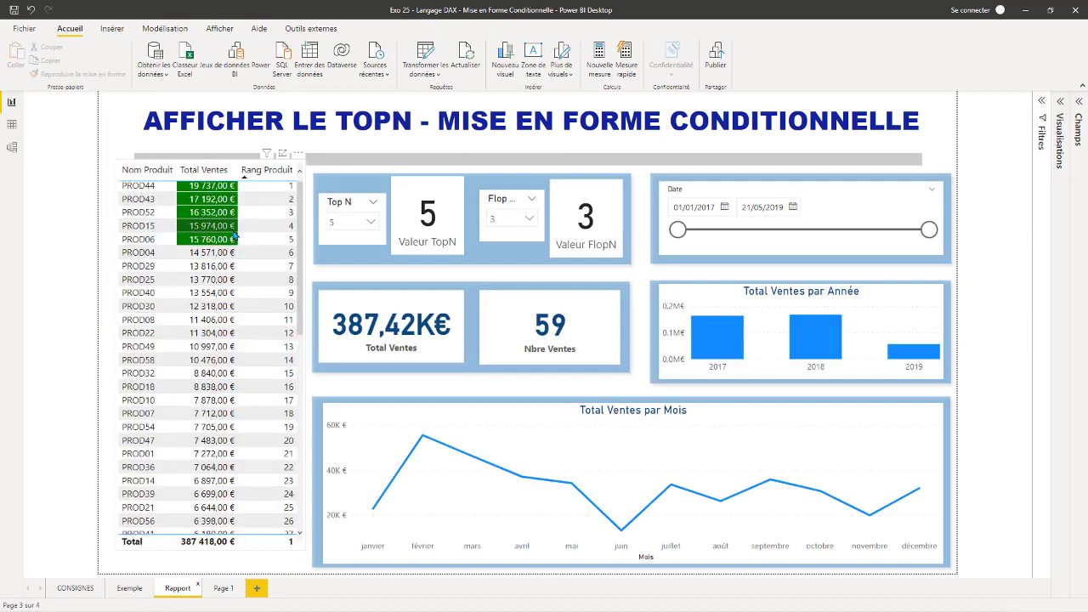
pyautogui.click(151, 171)
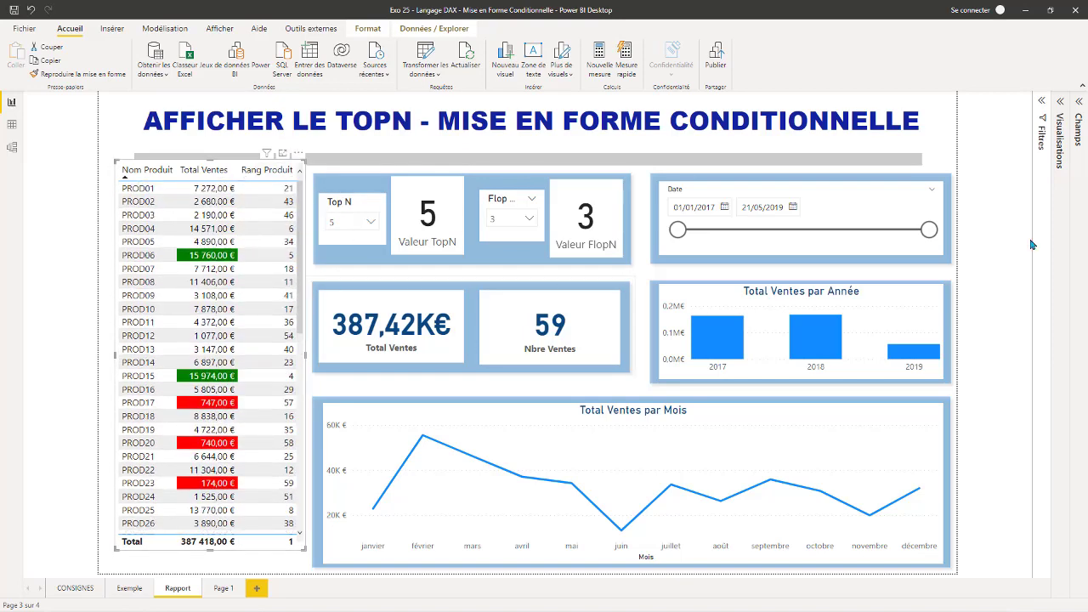
pyautogui.click(1061, 104)
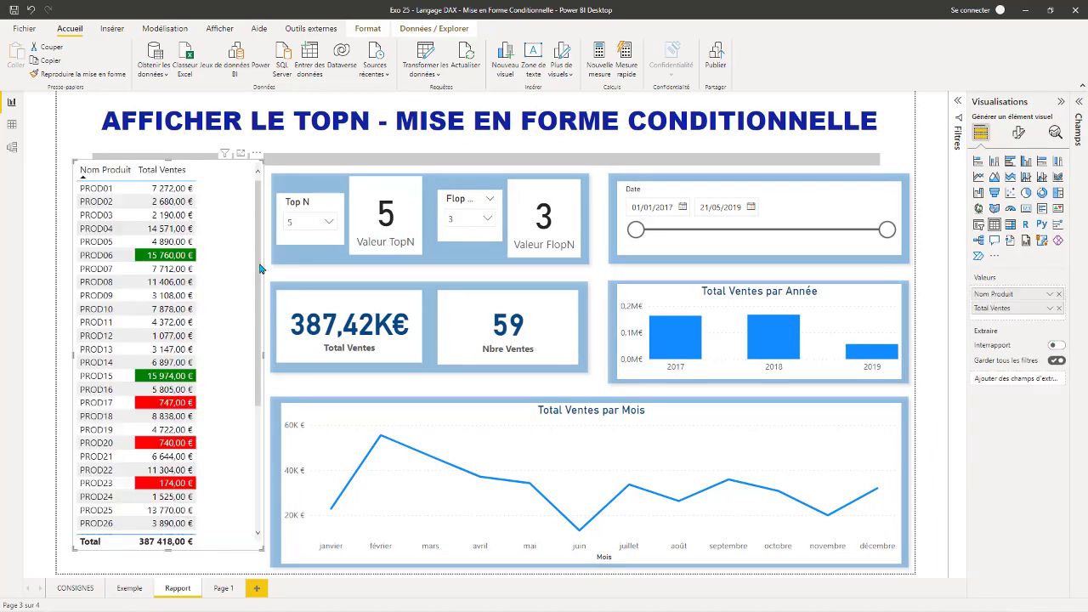
# Step: Narrow the product table to fit its two remaining columns and set the Flop N slicer to 5
pyautogui.moveTo(264, 354); pyautogui.dragTo(220, 367)
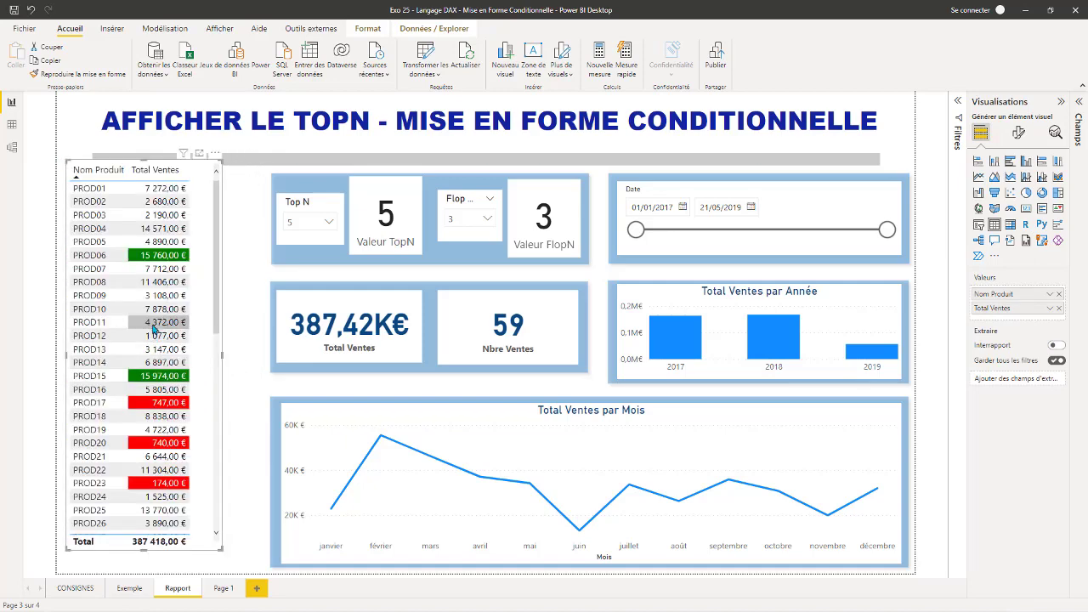
pyautogui.scroll(-10, 155, 332)
pyautogui.scroll(10, 164, 262)
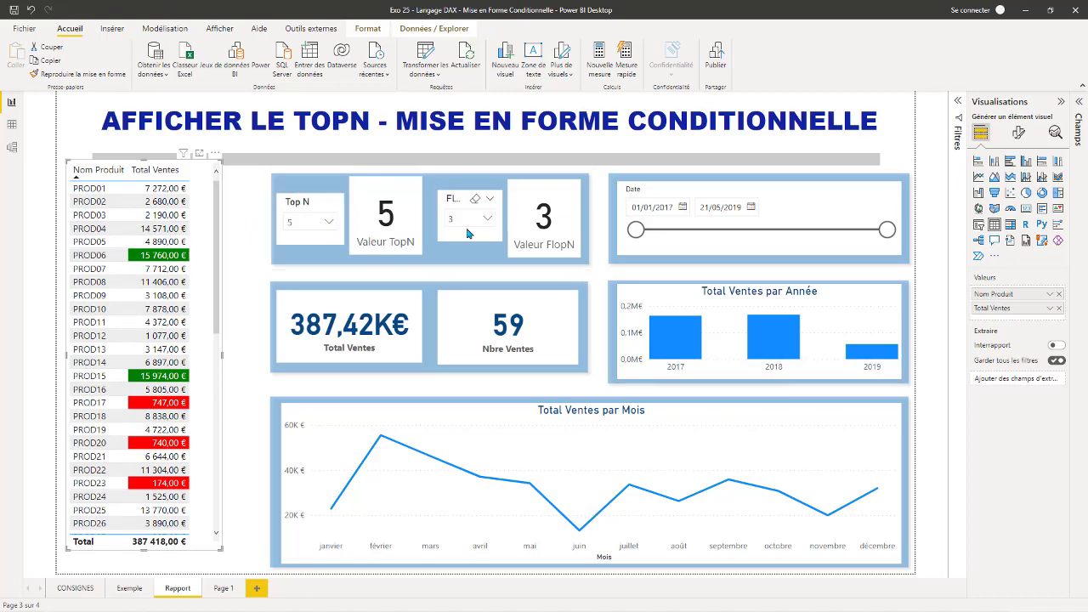
pyautogui.click(491, 220)
pyautogui.click(459, 285)
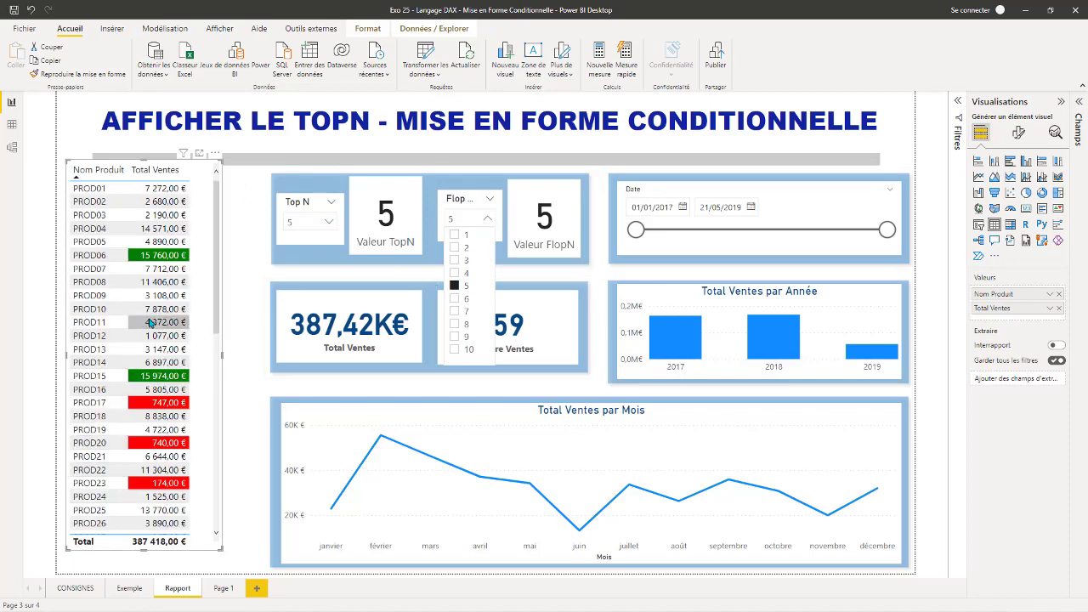
pyautogui.moveTo(215, 231); pyautogui.dragTo(242, 122)
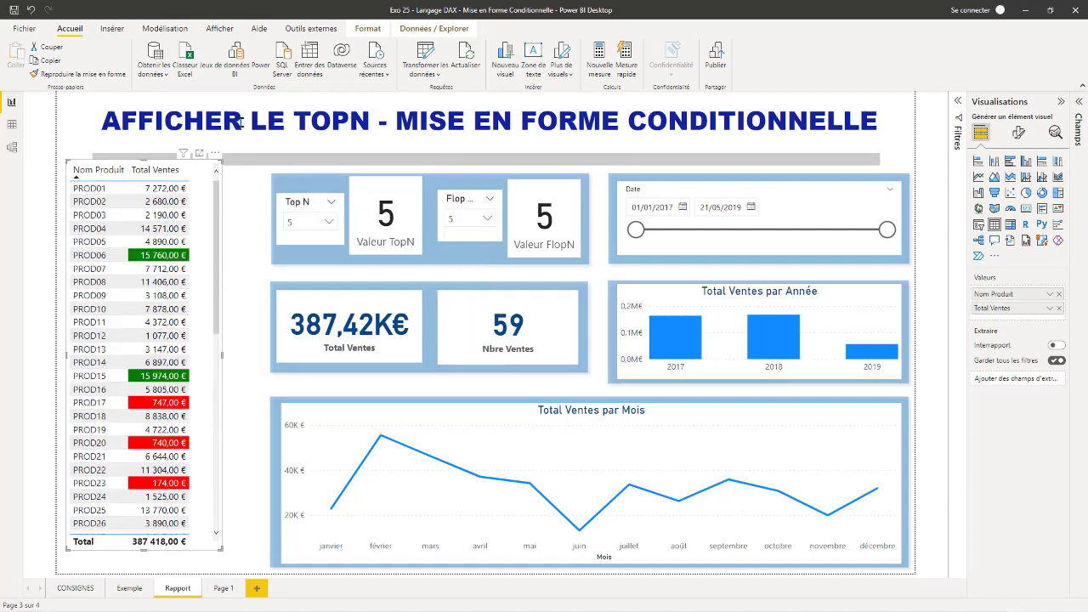
# Step: Widen the product table slightly and lower its upper edge below the grey line under the title
pyautogui.moveTo(222, 355); pyautogui.dragTo(254, 355)
pyautogui.moveTo(159, 160); pyautogui.dragTo(159, 169)
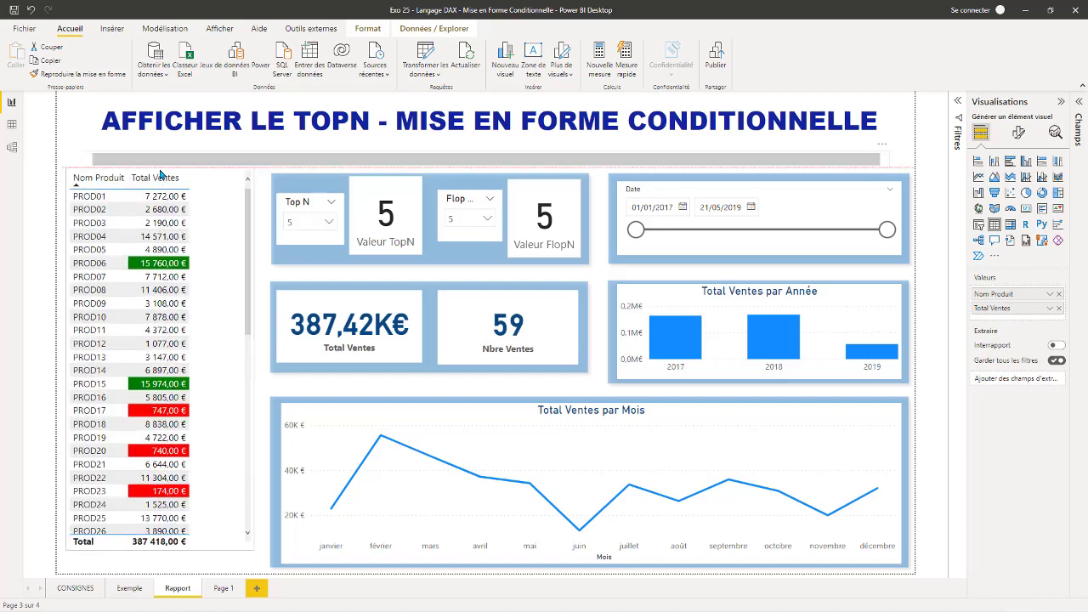
pyautogui.click(1061, 101)
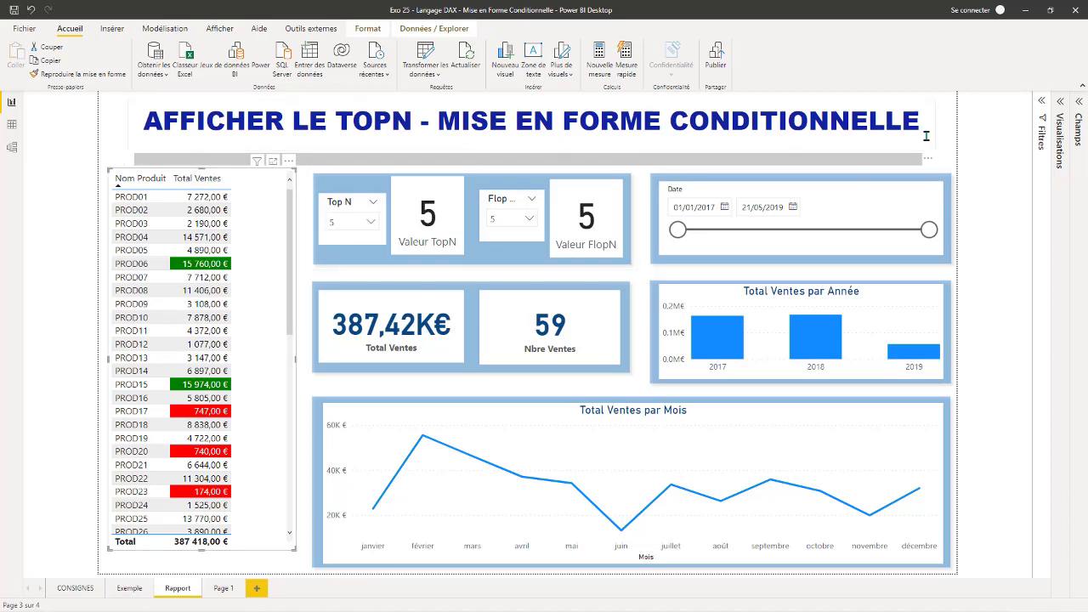